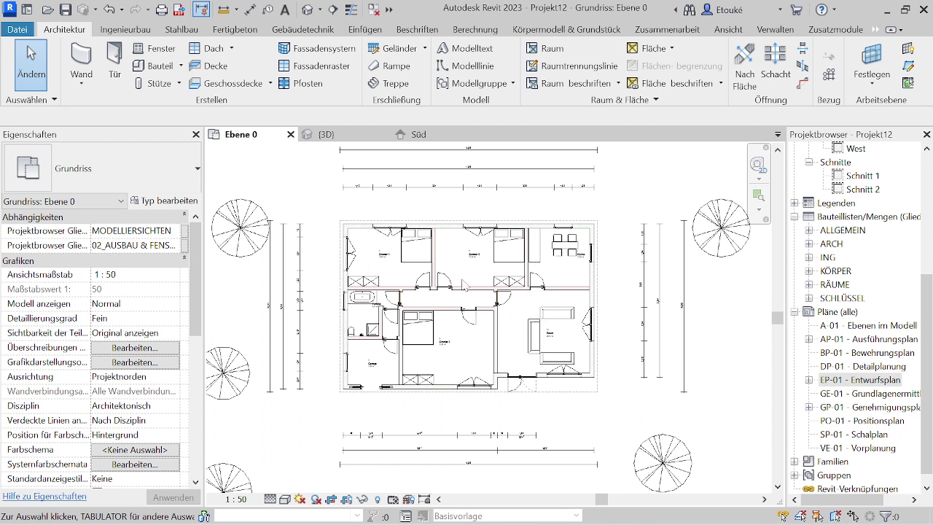
Open the sheet EP-01 - Entwurfsplan.
scroll(355, 246, "down", 1)
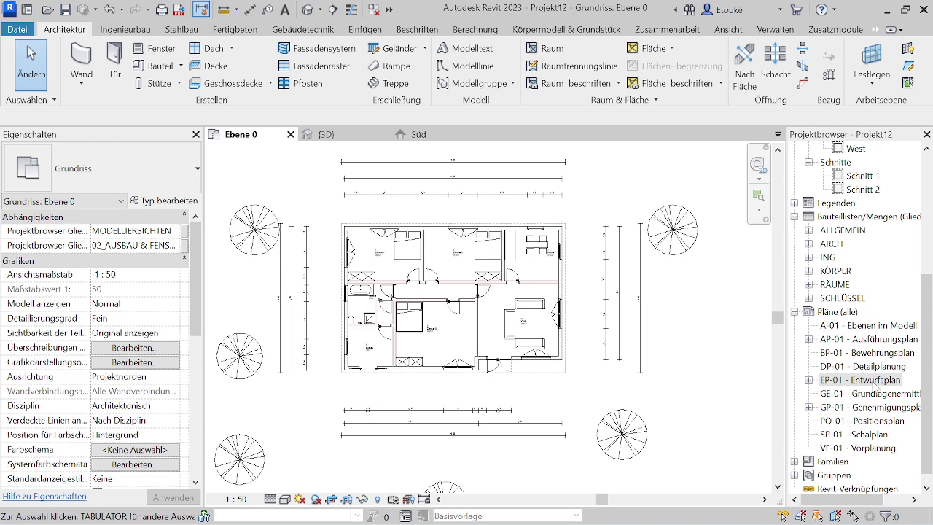
double_click(875, 382)
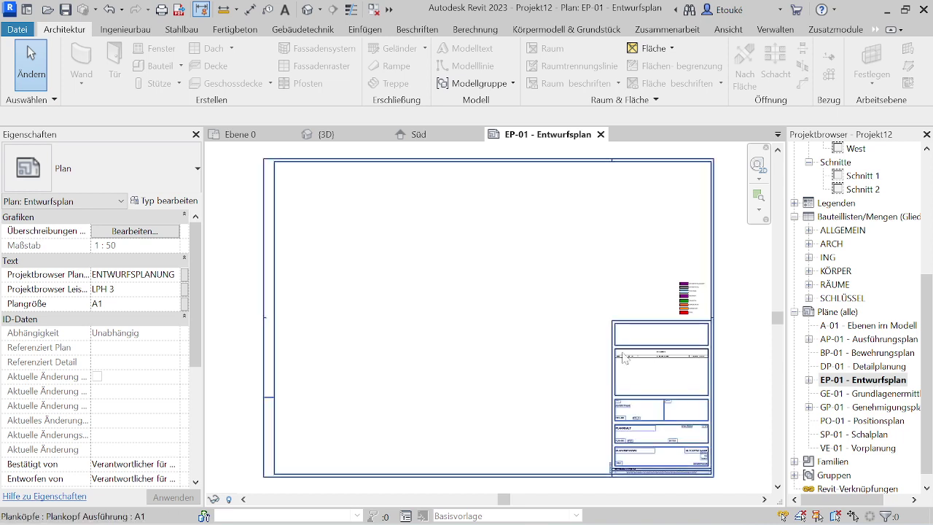
scroll(396, 339, "down", 1)
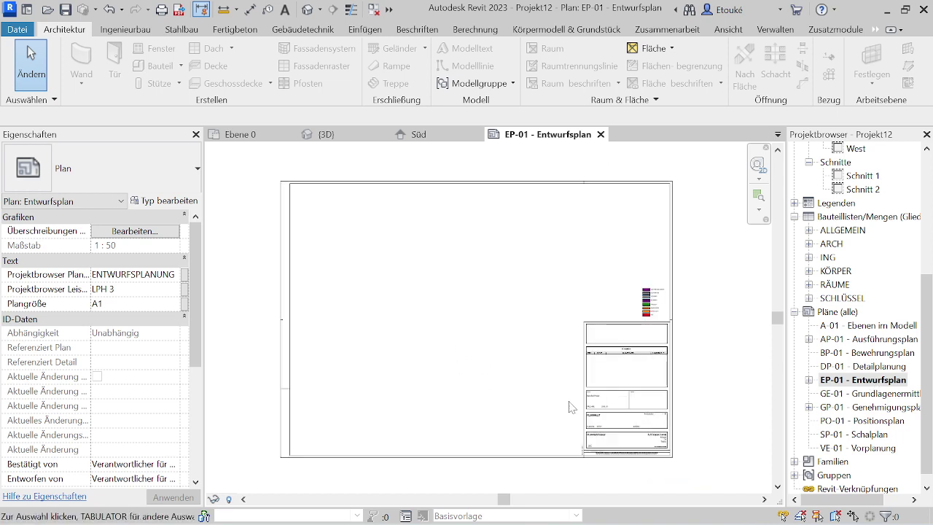
Examine the sheet's title block, including the revision table, project, plan content and author fields, and the overall sheet layout.
scroll(647, 374, "up", 2)
scroll(648, 375, "up", 4)
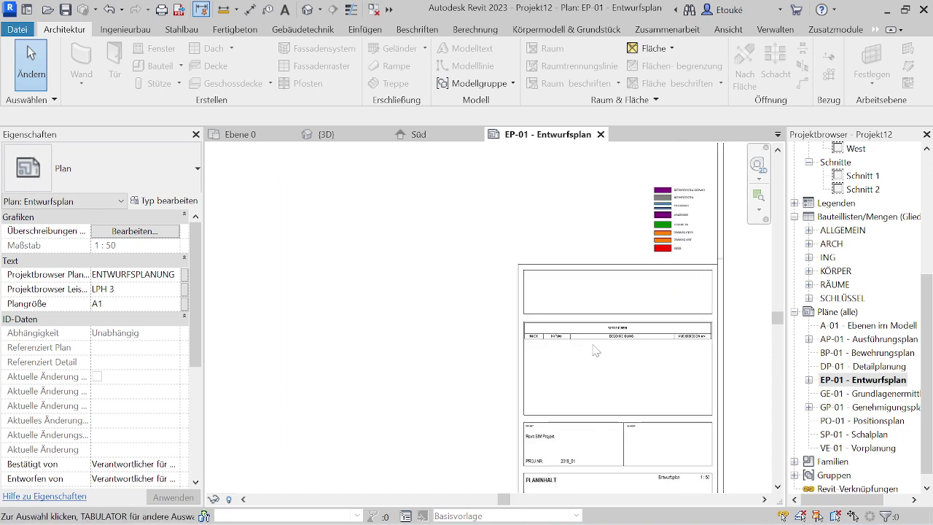
scroll(587, 352, "down", 3)
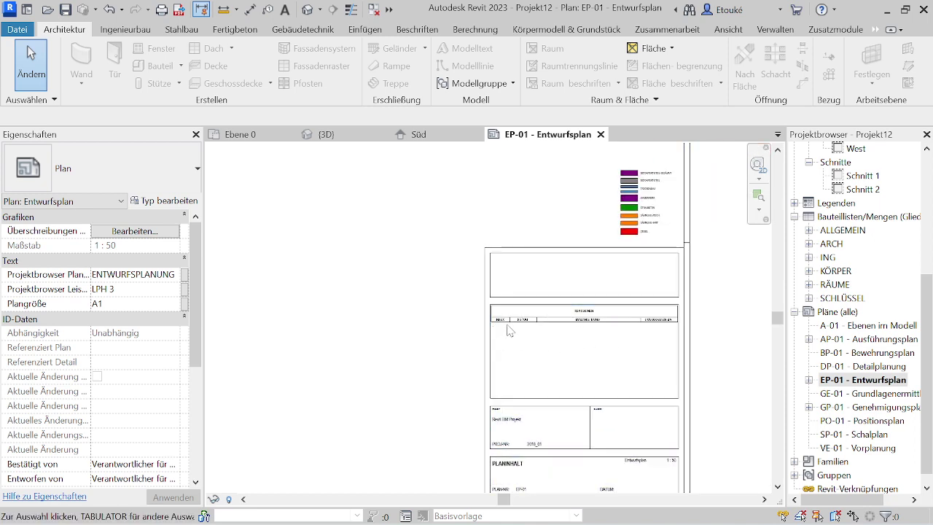
scroll(568, 345, "up", 3)
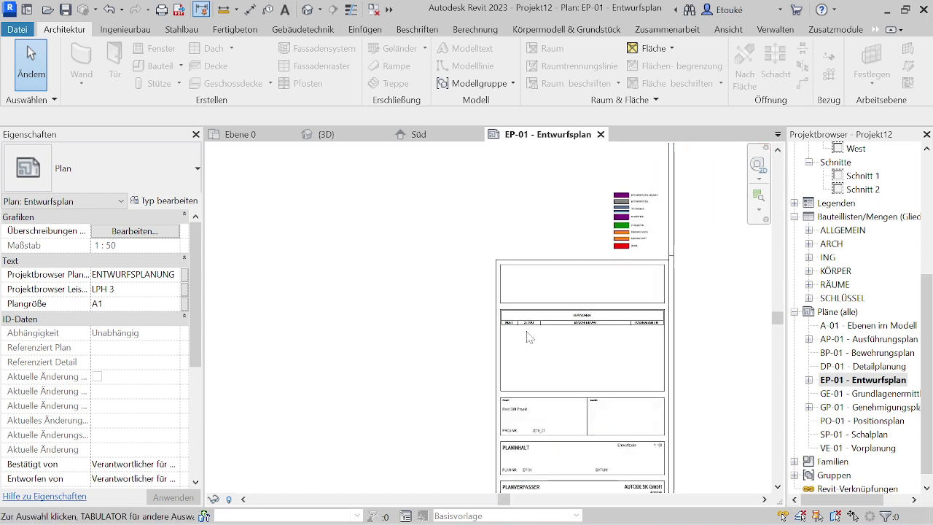
scroll(532, 325, "down", 3)
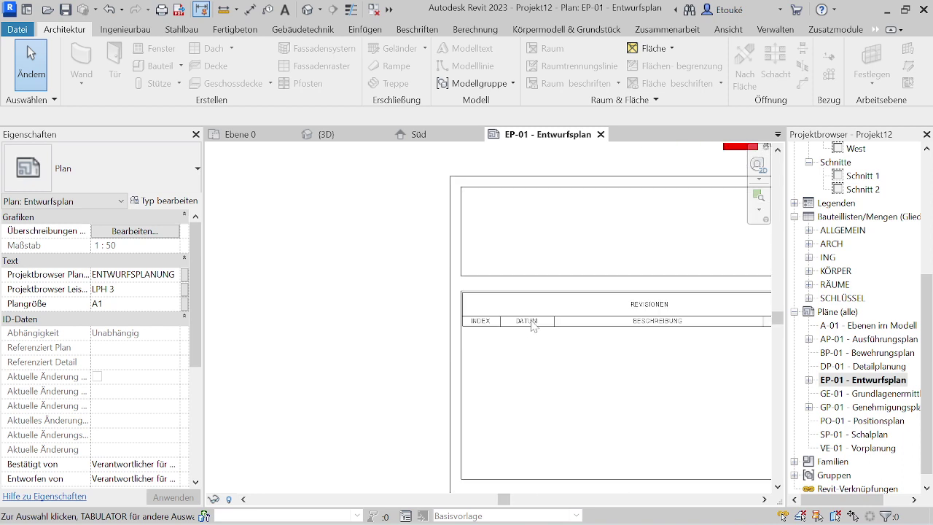
scroll(526, 324, "down", 3)
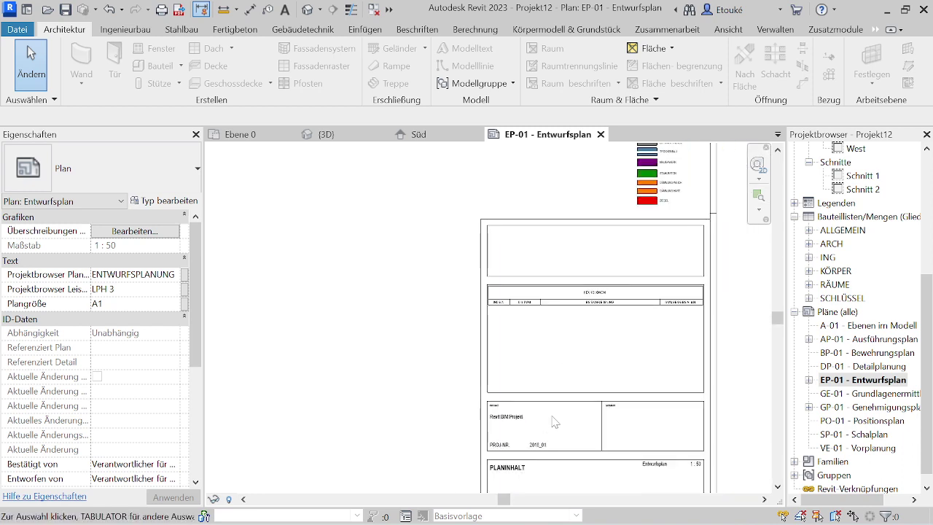
scroll(569, 430, "down", 2)
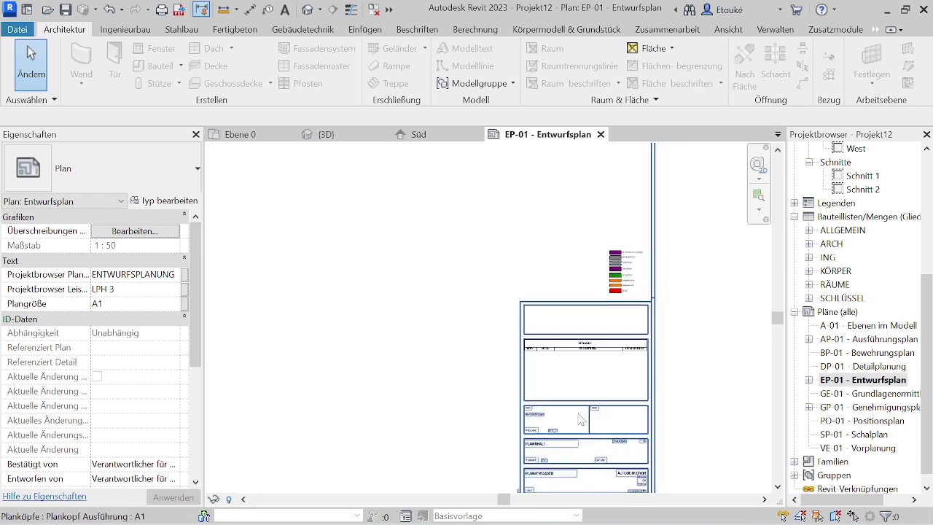
scroll(542, 424, "up", 3)
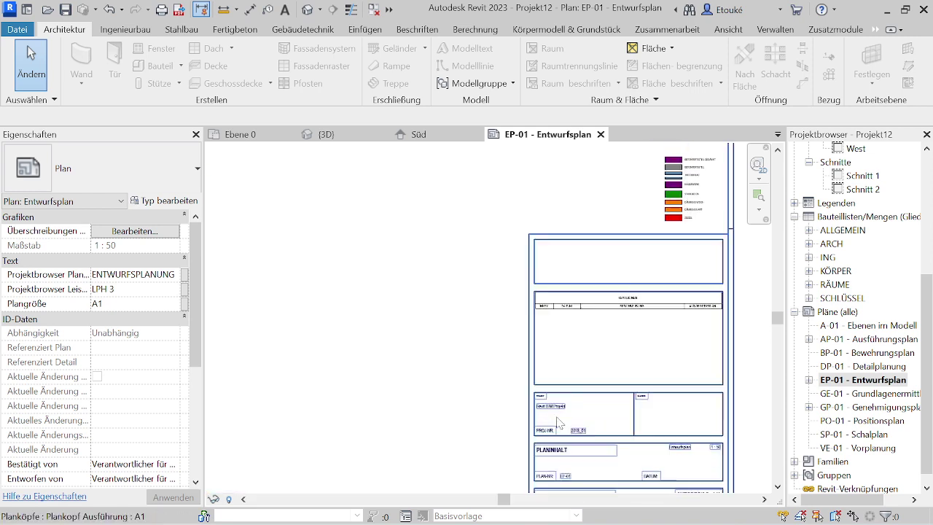
scroll(554, 404, "down", 1)
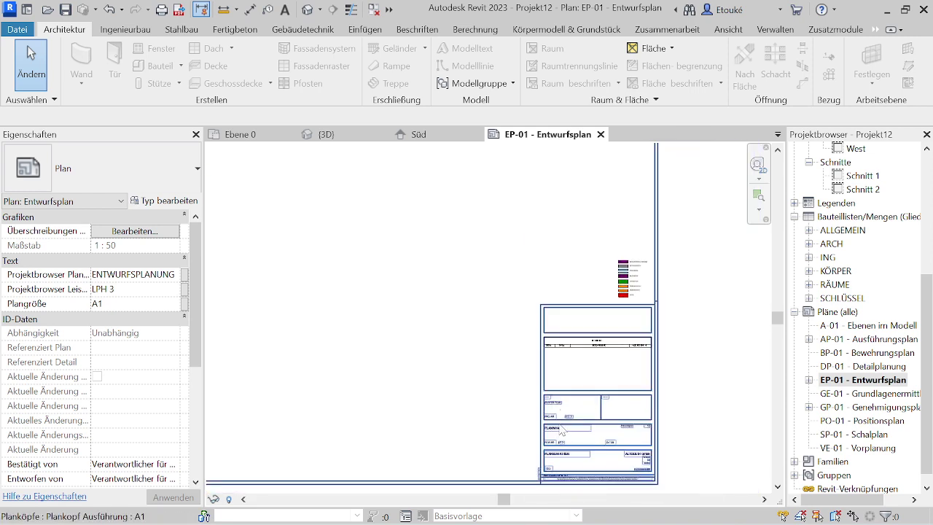
scroll(555, 449, "up", 4)
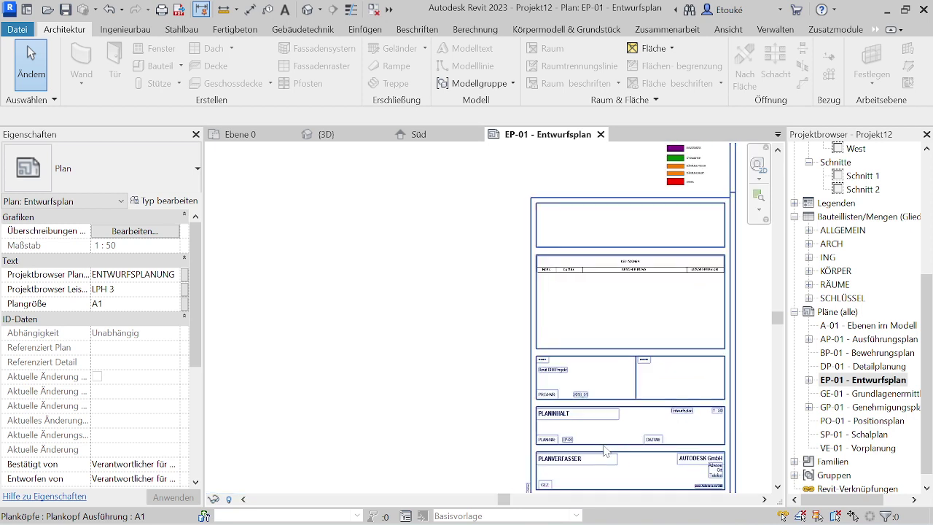
scroll(621, 446, "down", 5)
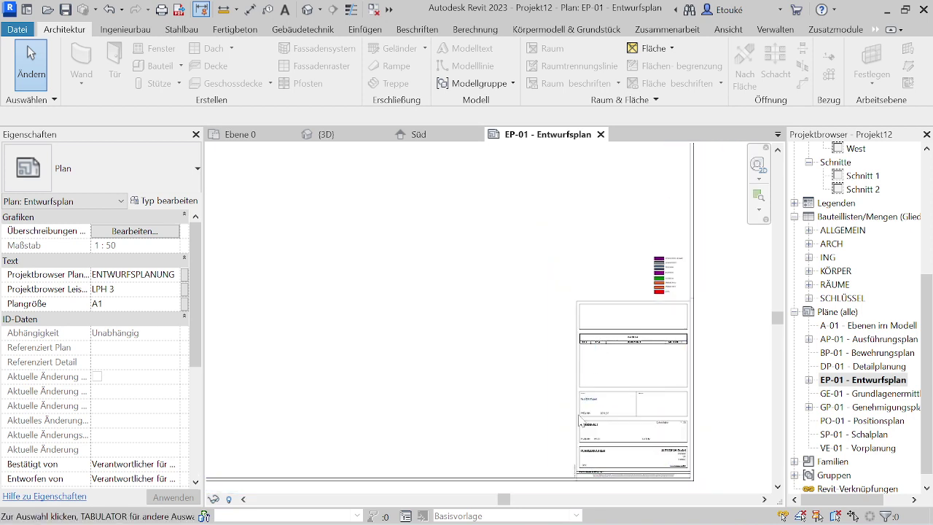
scroll(626, 414, "up", 2)
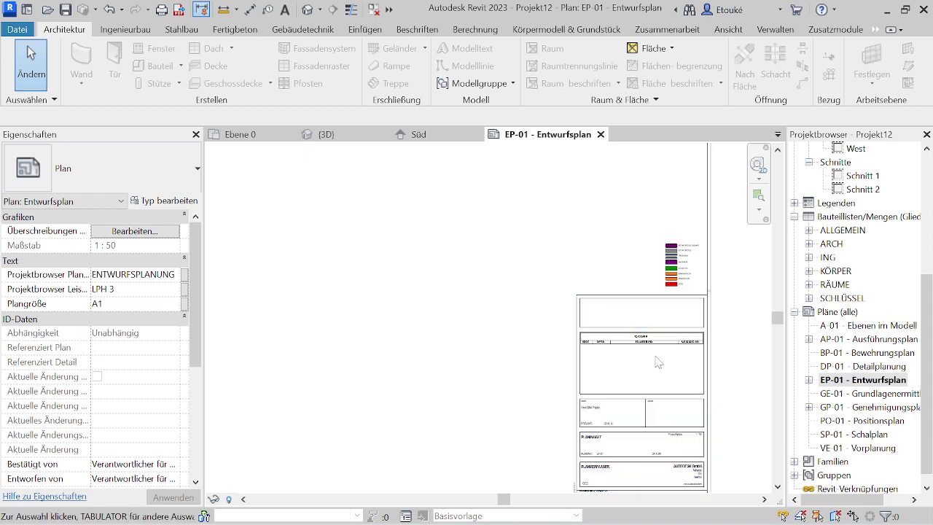
scroll(689, 413, "down", 2)
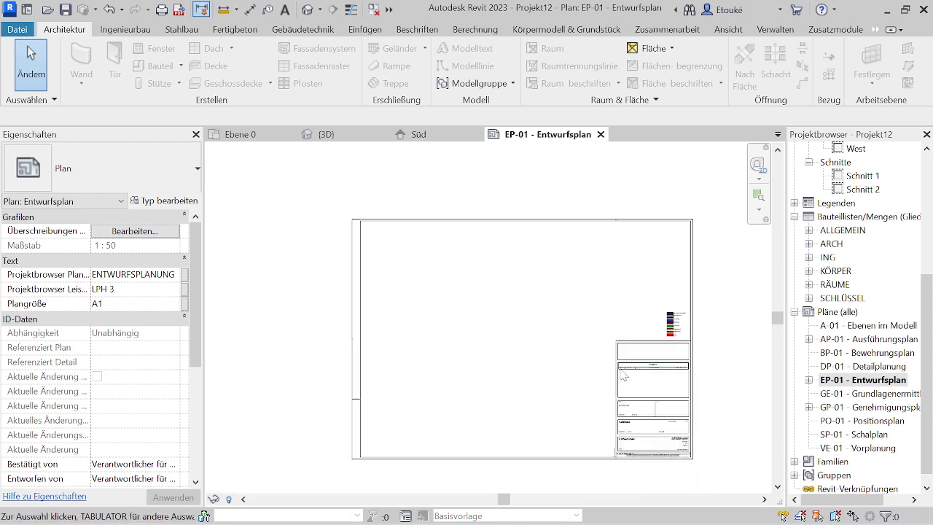
scroll(441, 330, "up", 1)
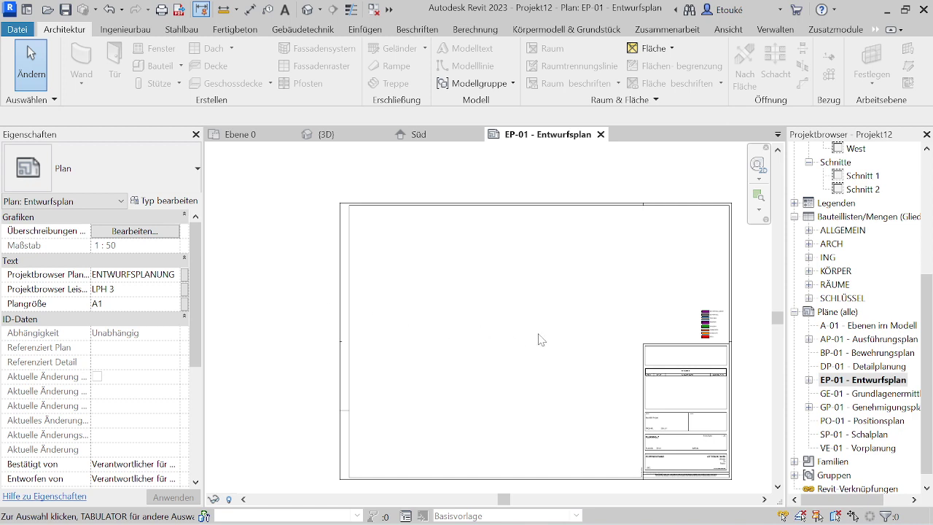
scroll(345, 323, "down", 1)
scroll(296, 315, "down", 1)
scroll(470, 330, "up", 1)
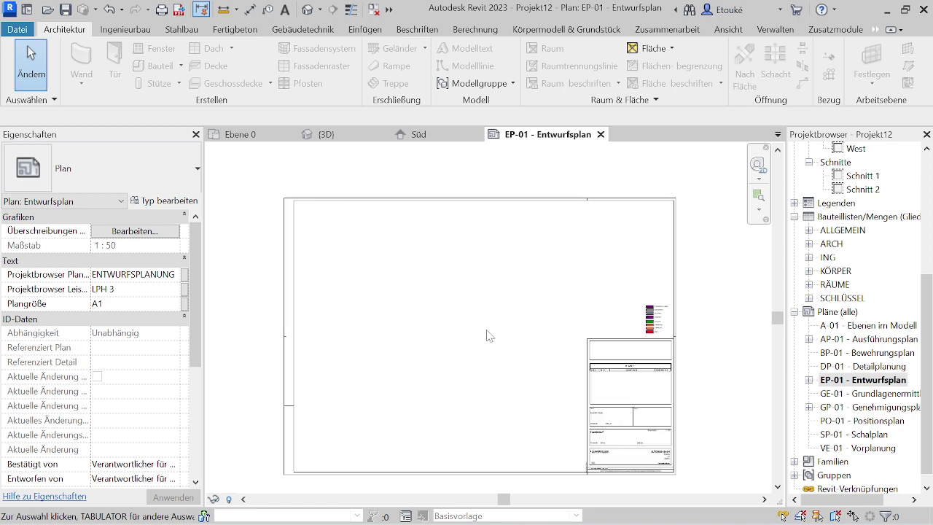
scroll(483, 304, "up", 1)
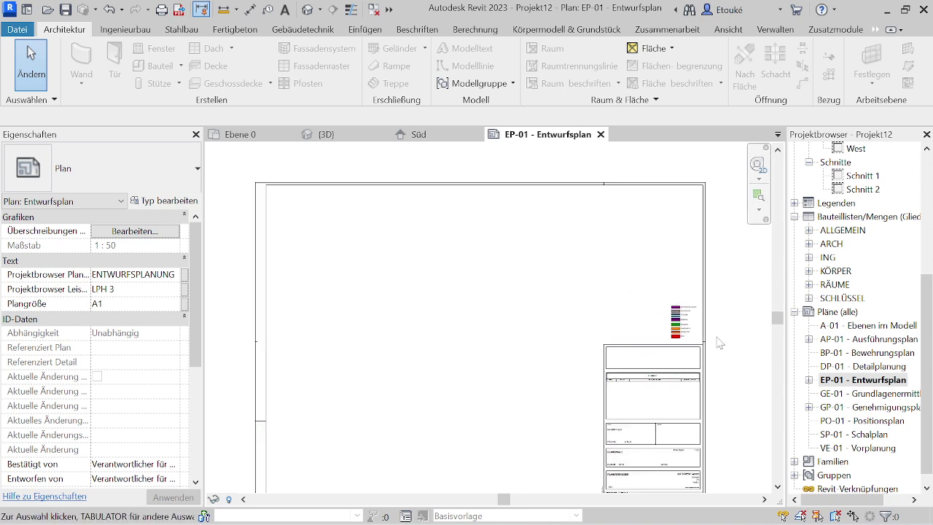
Bring the view list of the project into reach and close the open Ebene 0 floor plan view.
scroll(815, 238, "up", 3)
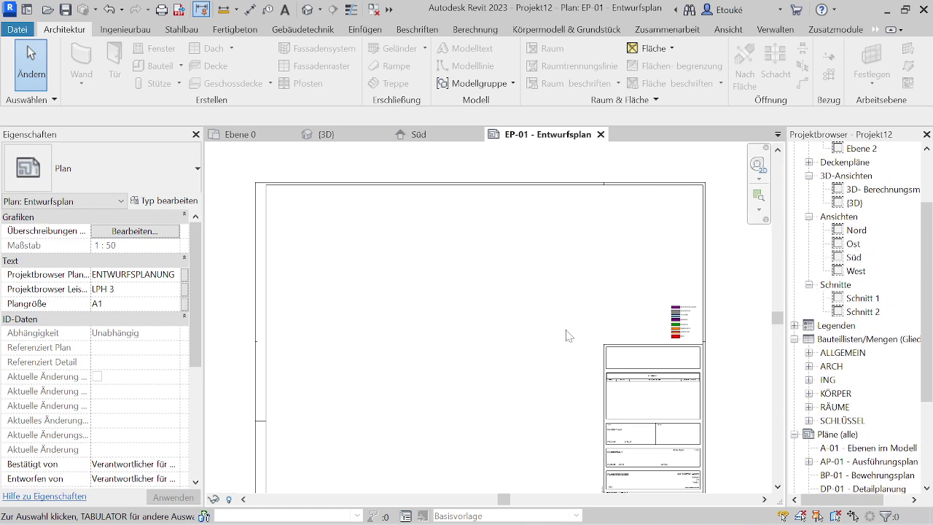
scroll(828, 350, "up", 1)
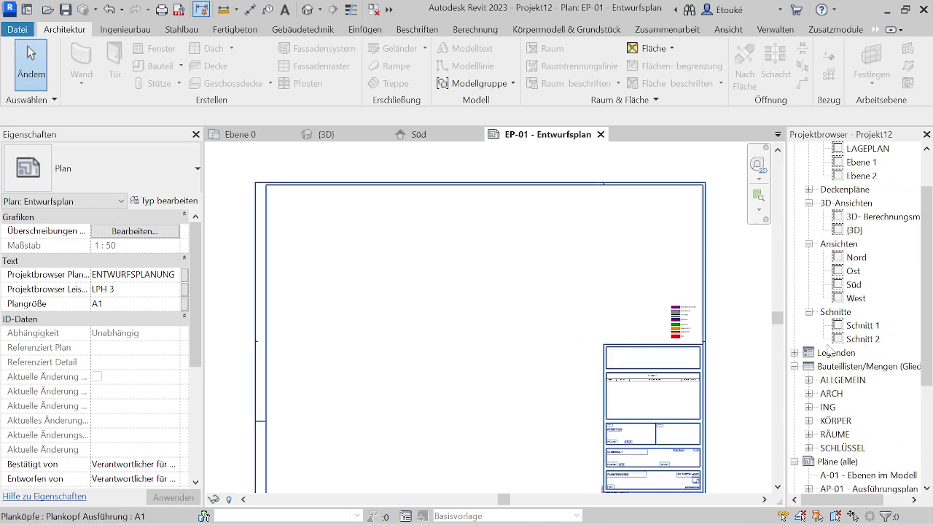
scroll(830, 350, "up", 2)
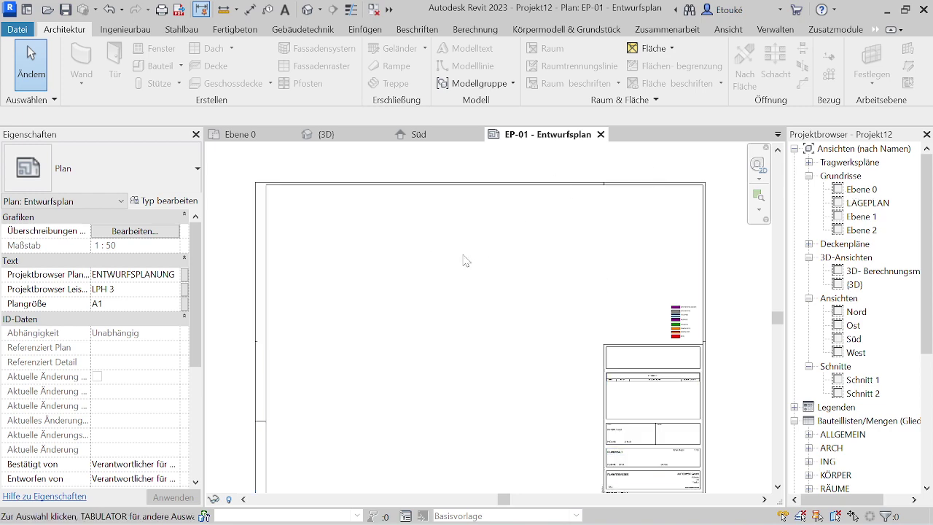
left_click(259, 135)
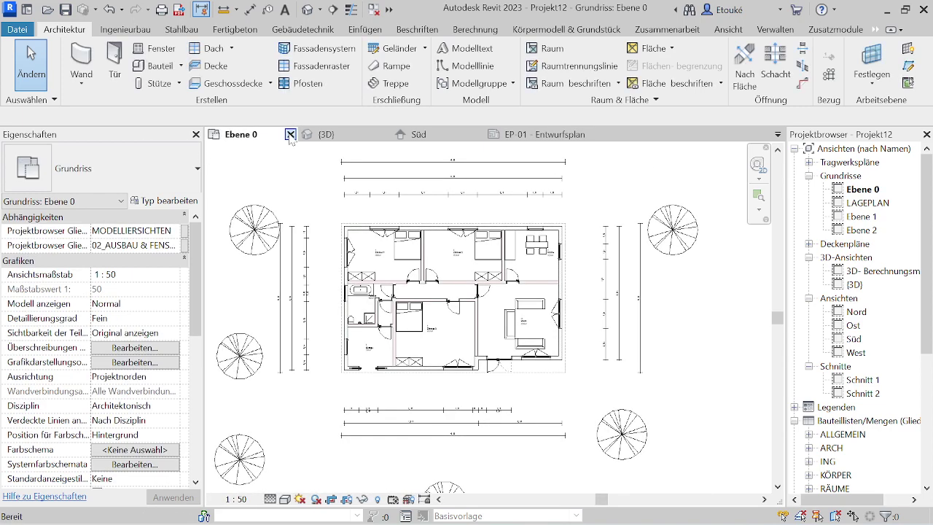
left_click(290, 135)
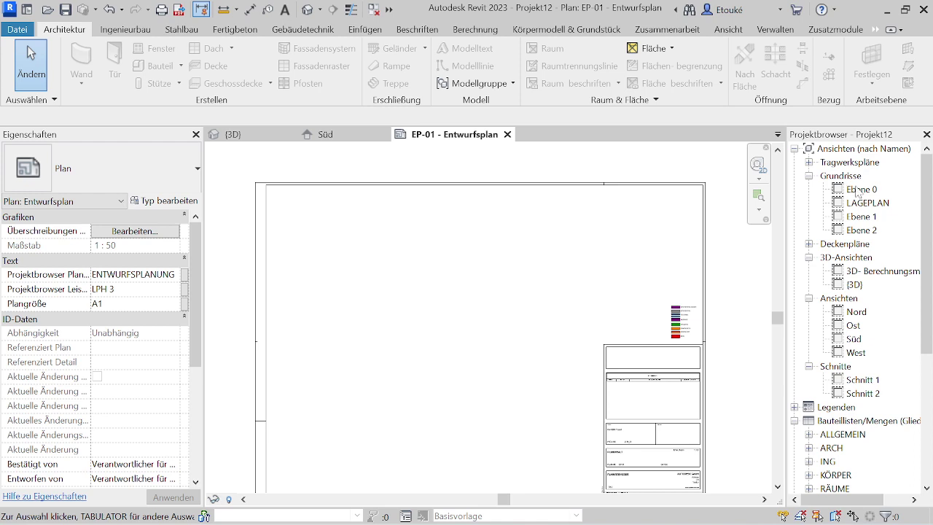
Place the Ebene 0 floor plan as a viewport in the empty drawing area of the EP-01 sheet.
left_click(482, 354)
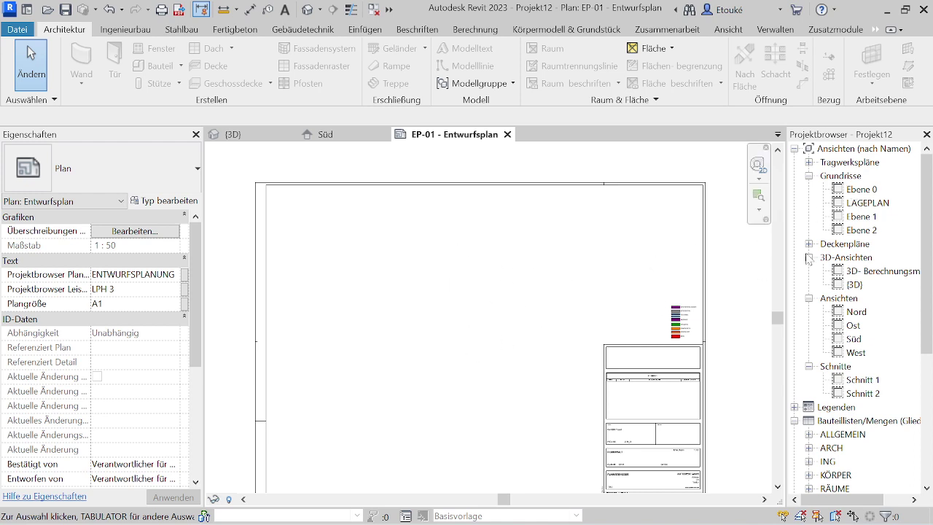
left_click(861, 190)
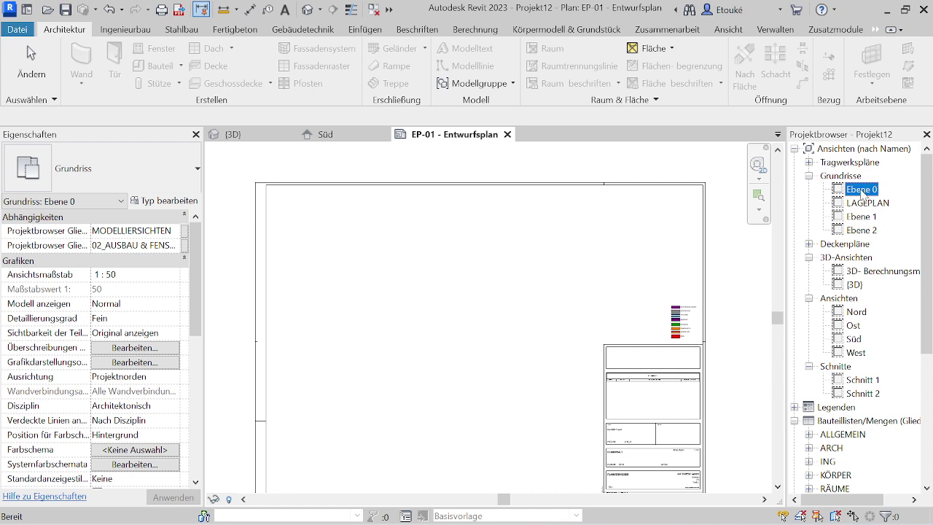
left_click_drag(863, 193, 413, 310)
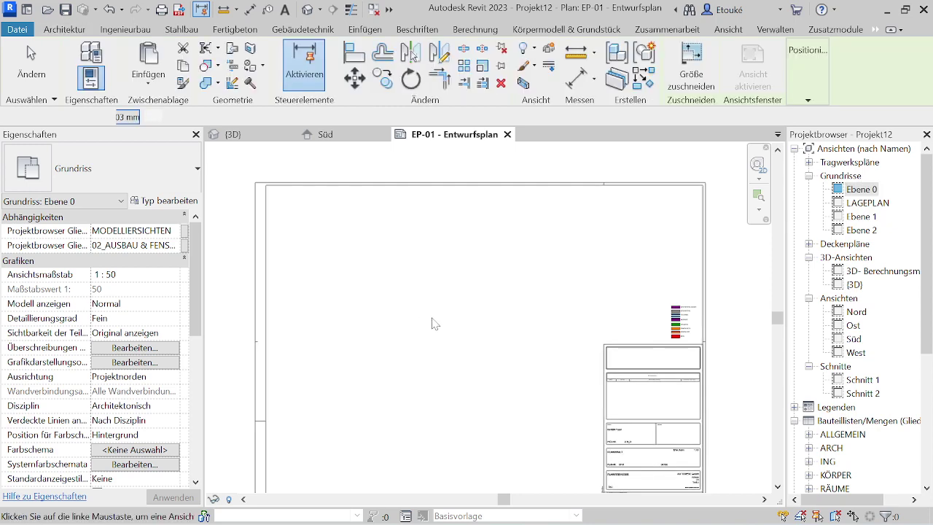
left_click(427, 317)
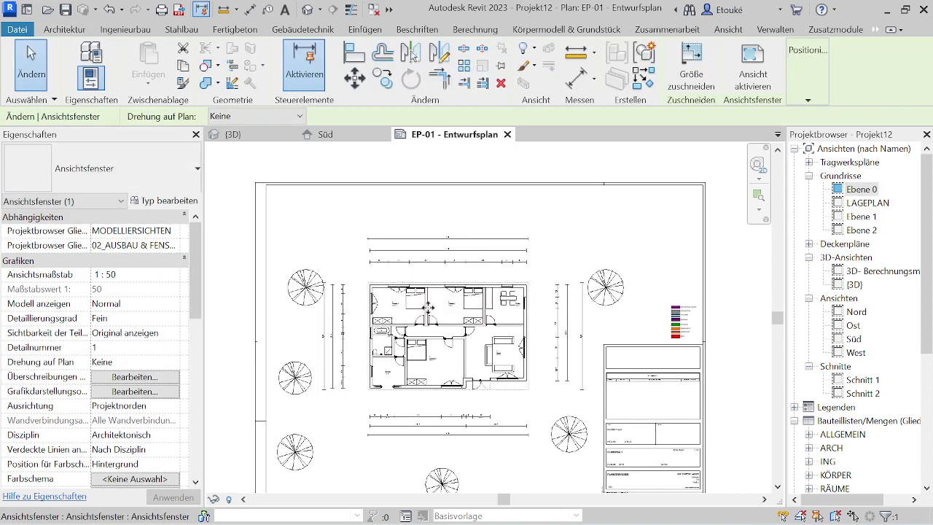
Move the Ebene 0 viewport straight up so its upper dimension lines sit just below the sheet's top border.
scroll(429, 307, "down", 2)
scroll(441, 293, "up", 1)
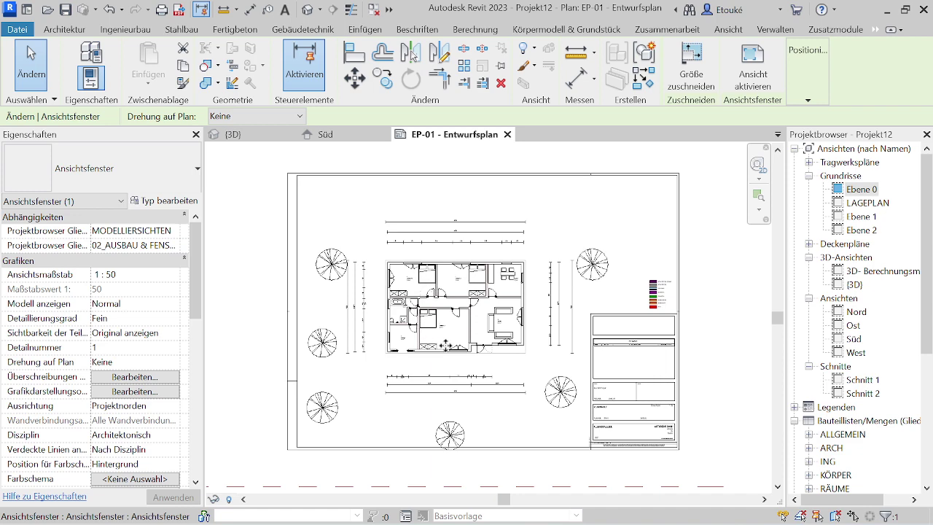
scroll(421, 292, "up", 1)
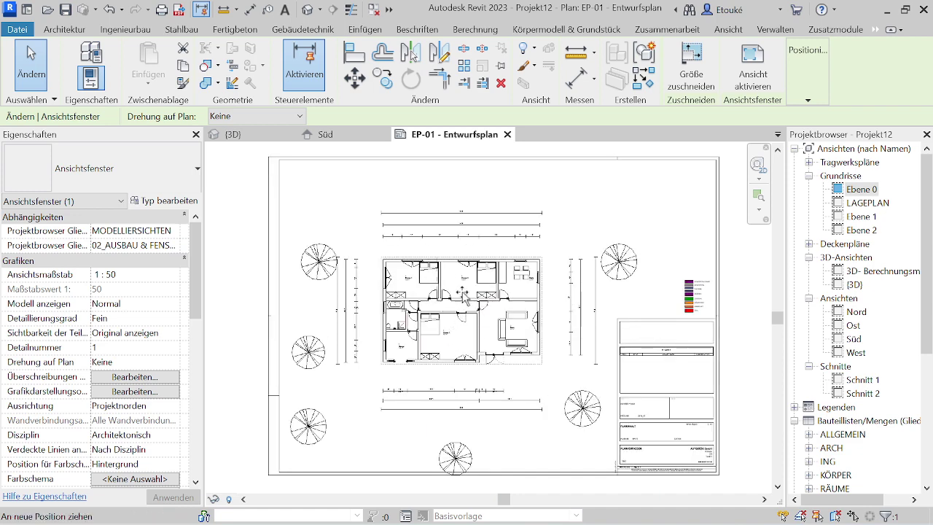
left_click_drag(464, 294, 464, 231)
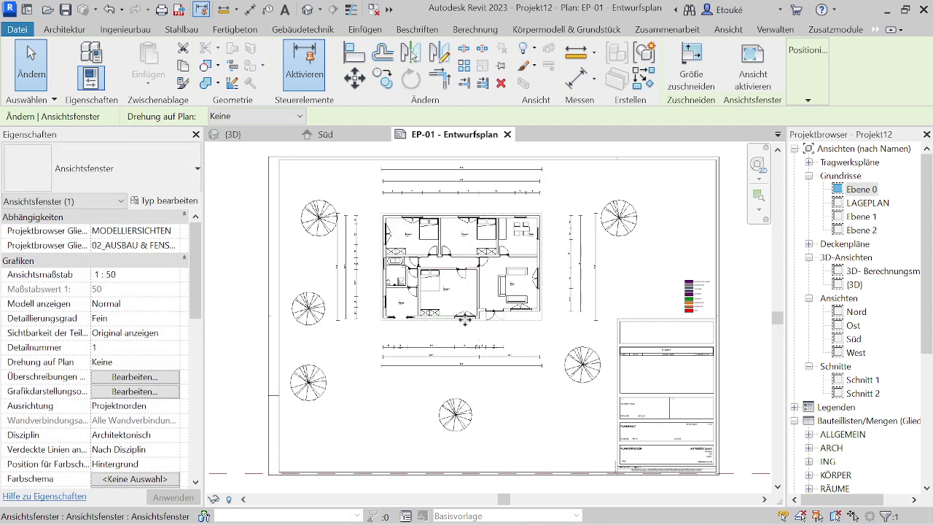
scroll(478, 343, "up", 2)
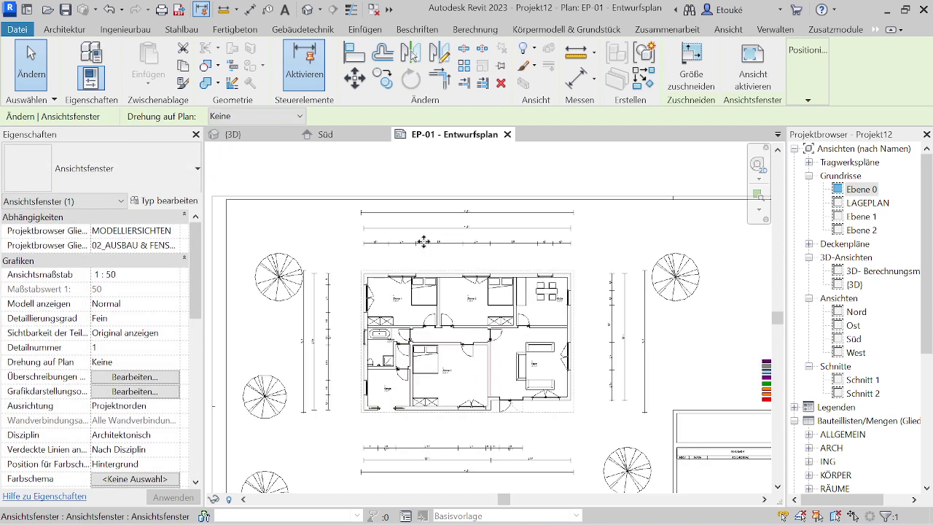
scroll(425, 242, "down", 1)
scroll(387, 241, "down", 1)
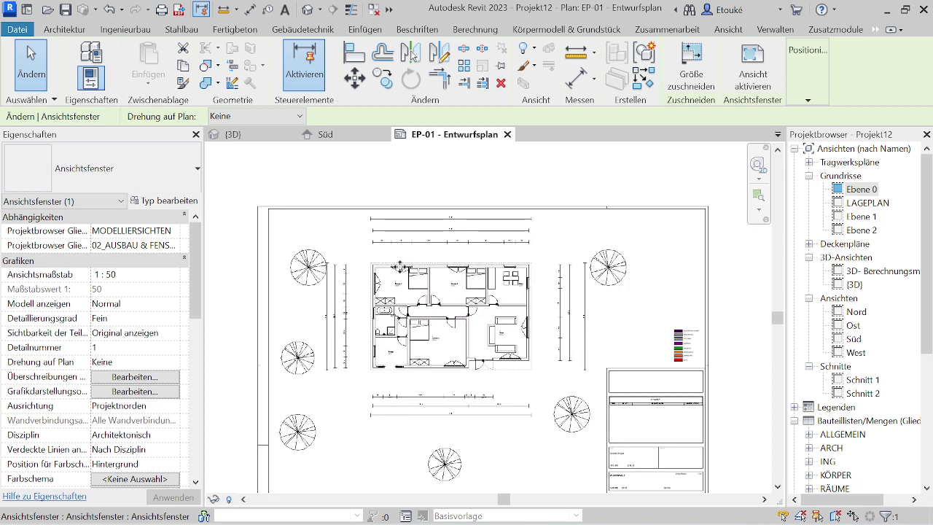
scroll(419, 313, "up", 3)
scroll(399, 319, "down", 1)
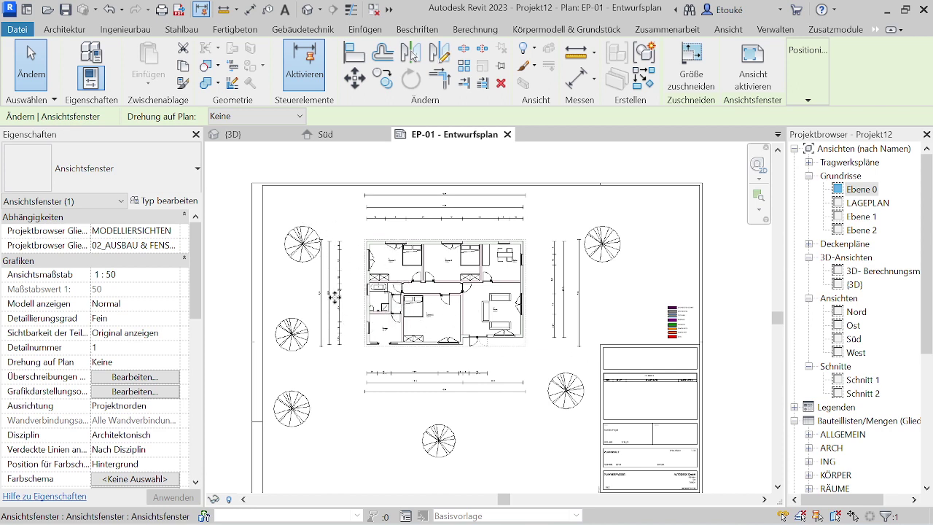
Export the EP-01 sheet in the current window as a PDF, saving it in the Desktop folder.
left_click(12, 33)
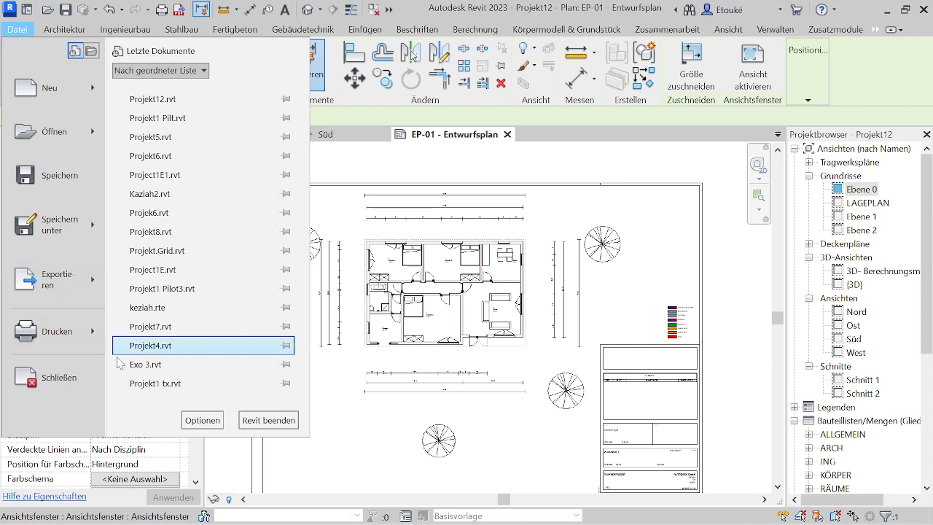
left_click(93, 284)
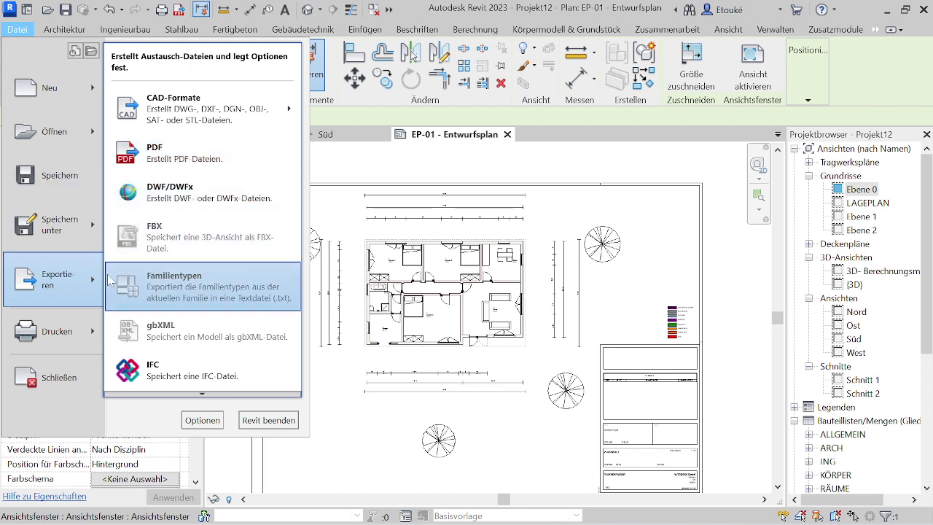
left_click(185, 155)
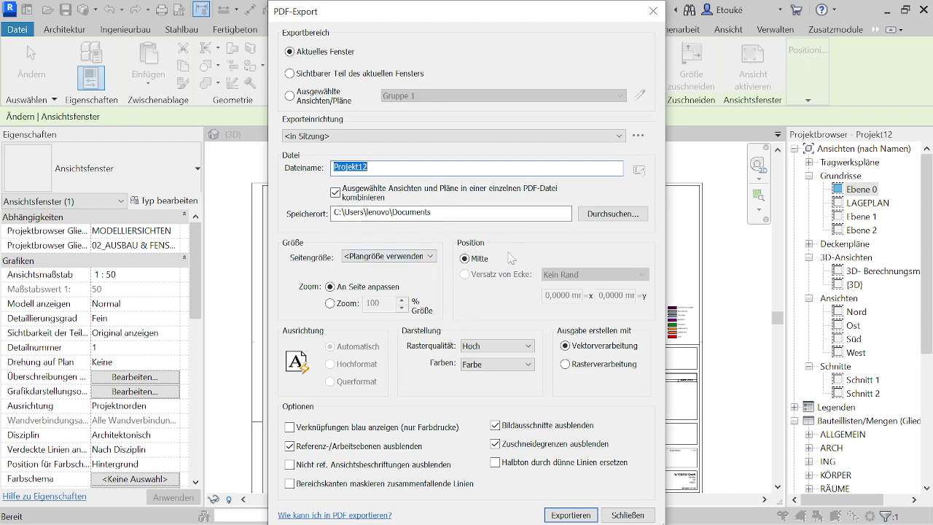
left_click(603, 219)
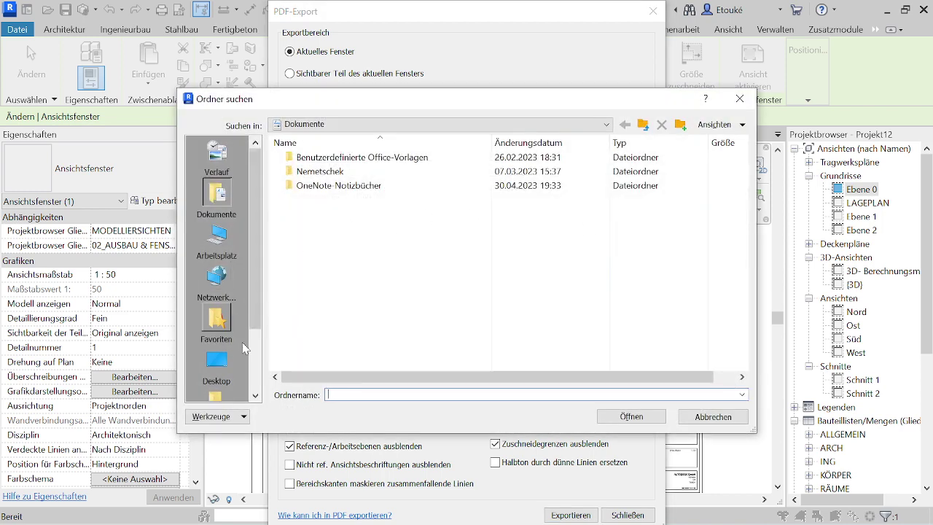
scroll(216, 313, "down", 2)
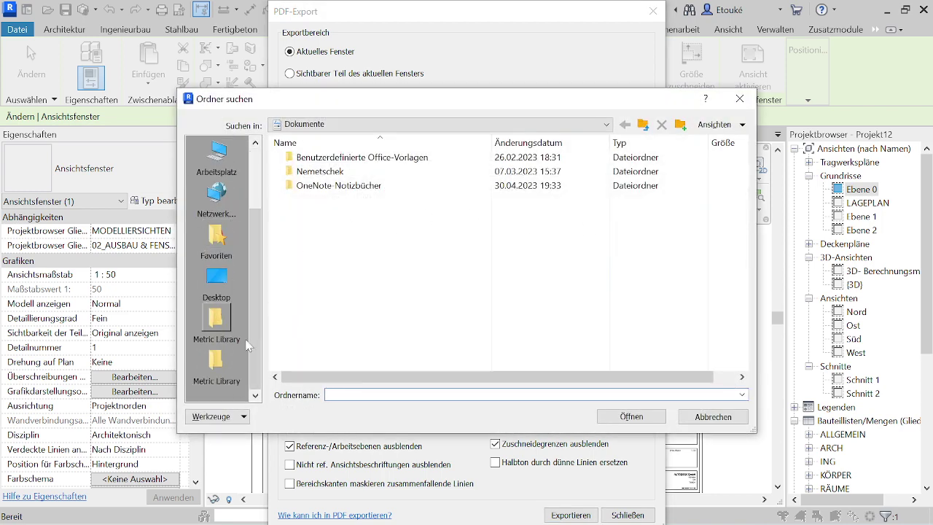
left_click(214, 283)
left_click(631, 415)
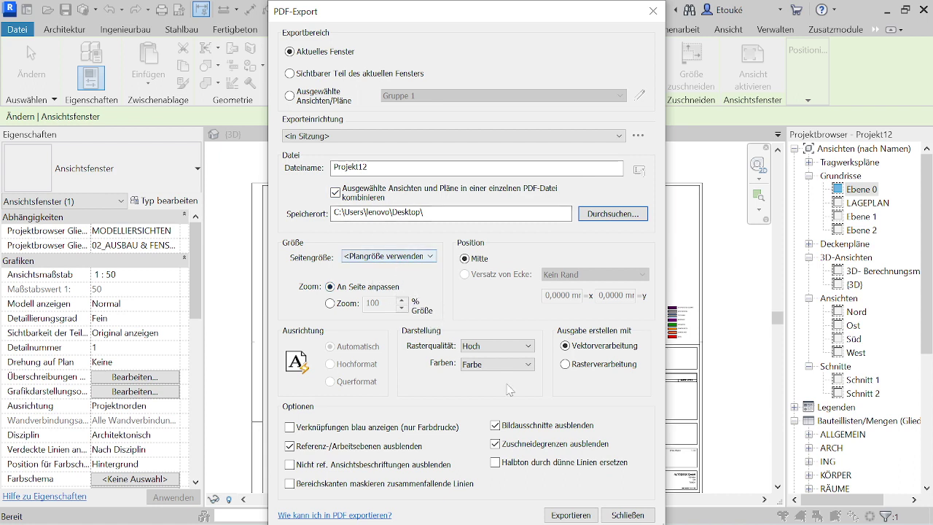
left_click(571, 515)
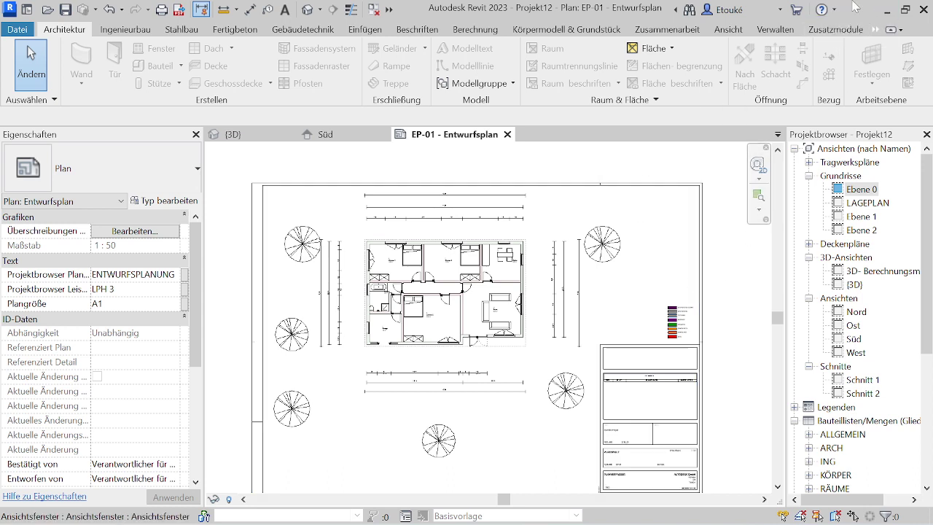
Switch to the exported Projekt12.pdf, enlarge its window, check the floor plan, legend and title block, and close it.
left_click(888, 13)
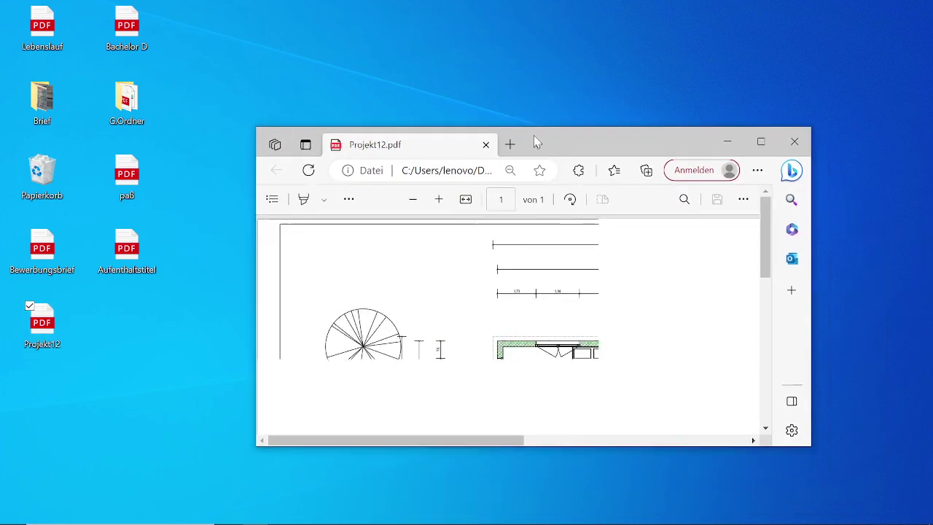
left_click_drag(537, 142, 439, 94)
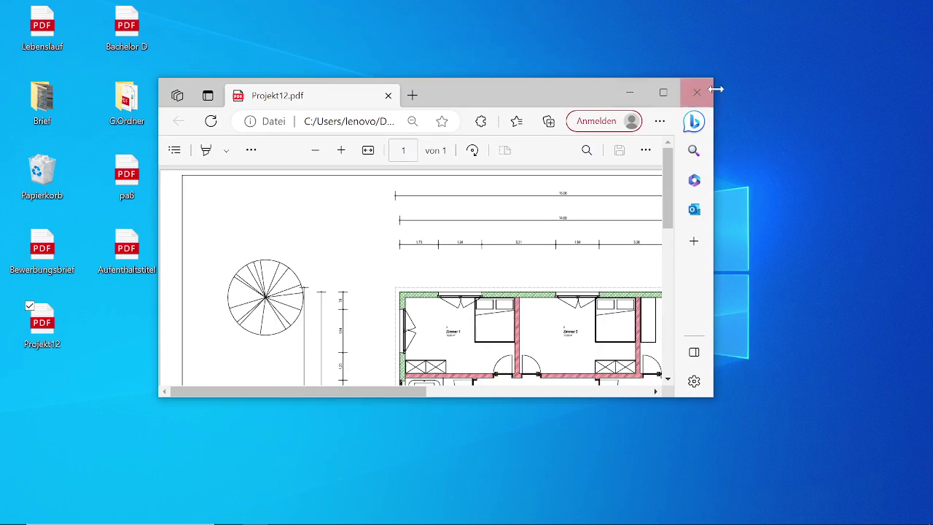
left_click(664, 92)
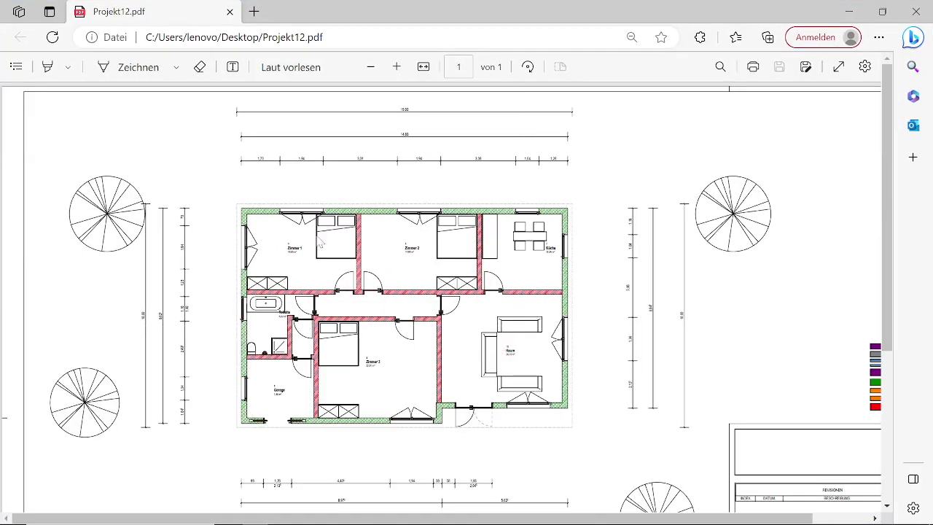
scroll(688, 333, "down", 5)
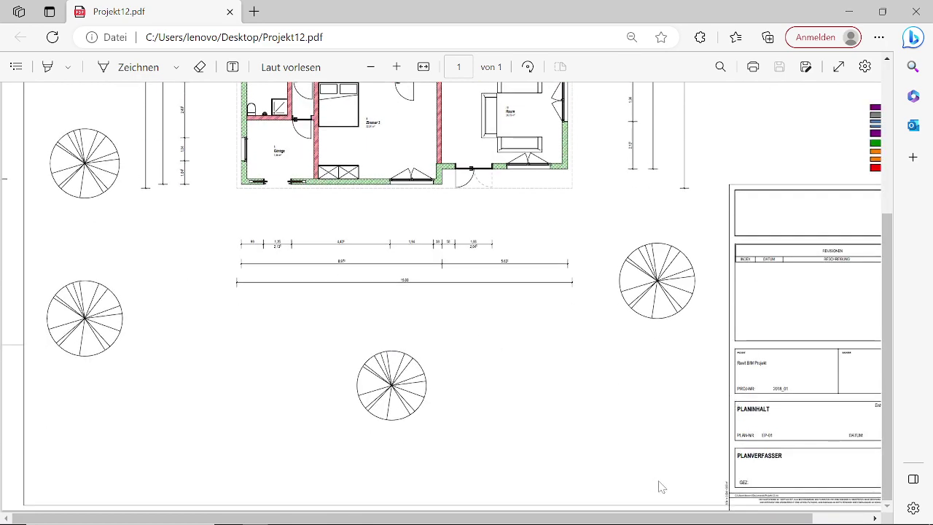
left_click_drag(684, 522, 741, 522)
scroll(583, 410, "up", 5)
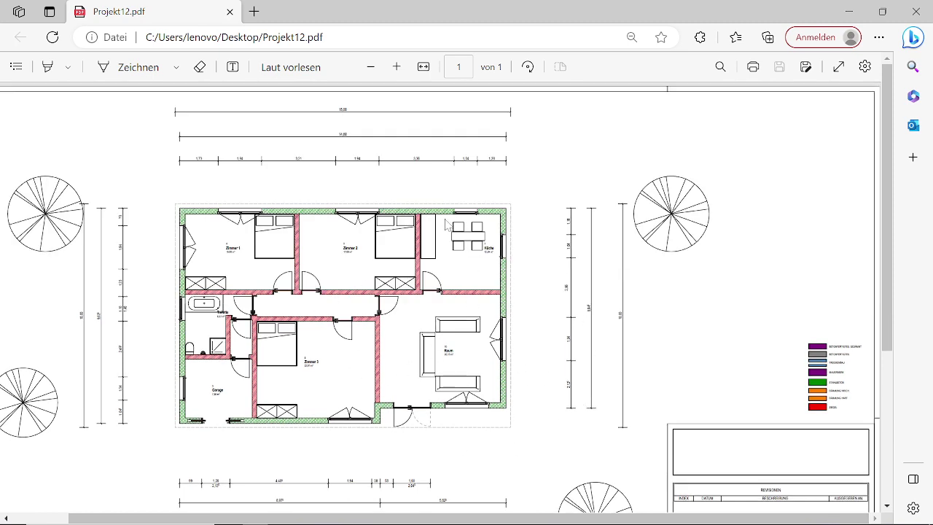
left_click(917, 13)
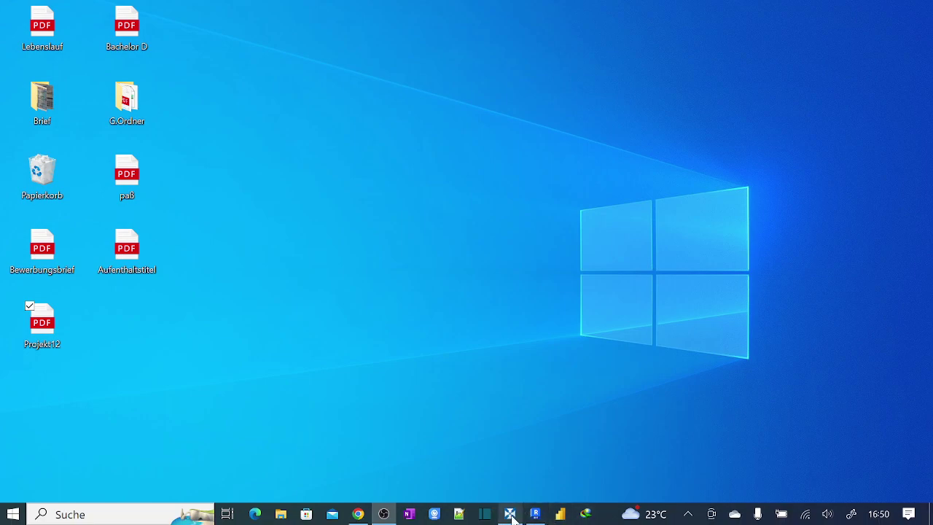
Switch to iTWO costX and start a new building named Projet12 in the Default Project.
left_click(510, 514)
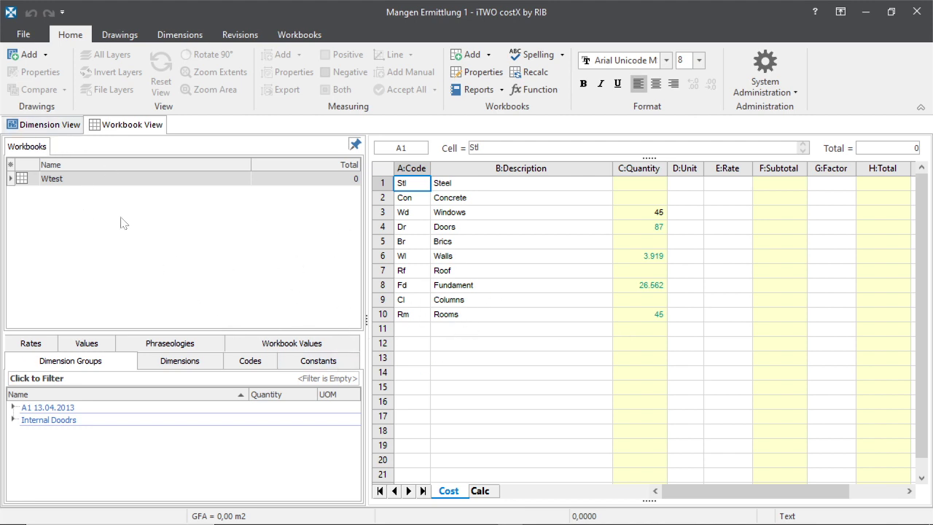
left_click(25, 36)
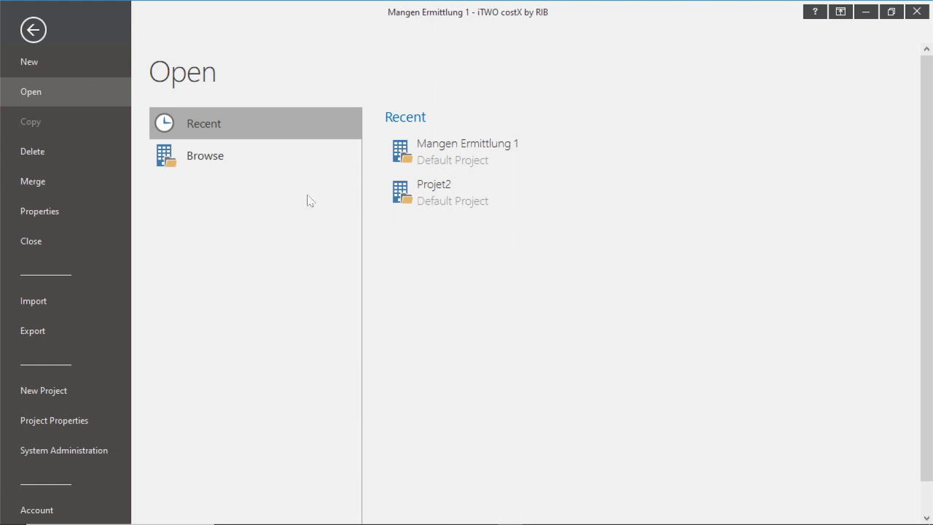
left_click(32, 66)
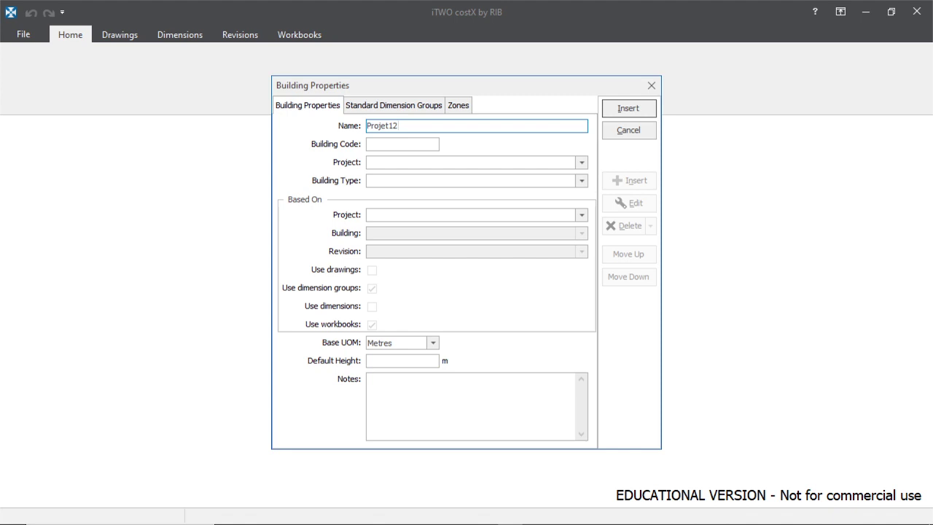
key("Tab")
left_click(397, 167)
left_click(583, 163)
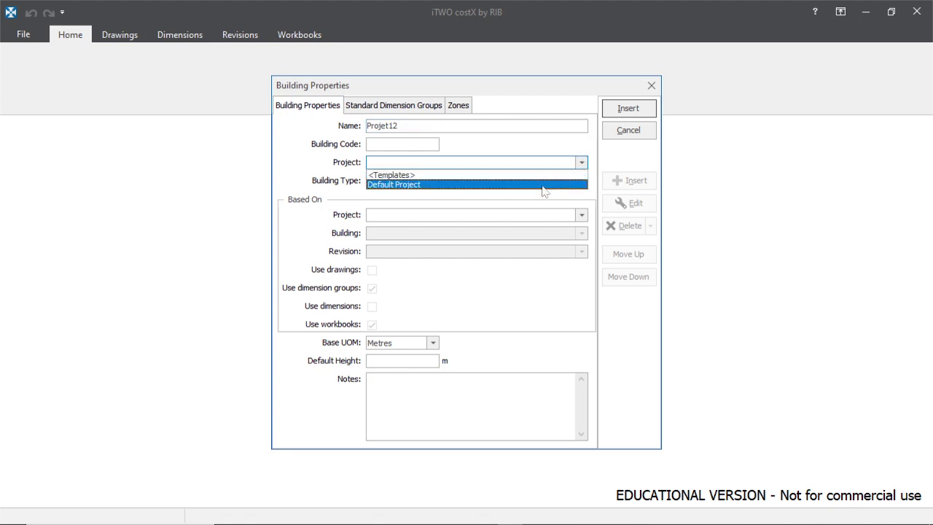
left_click(541, 186)
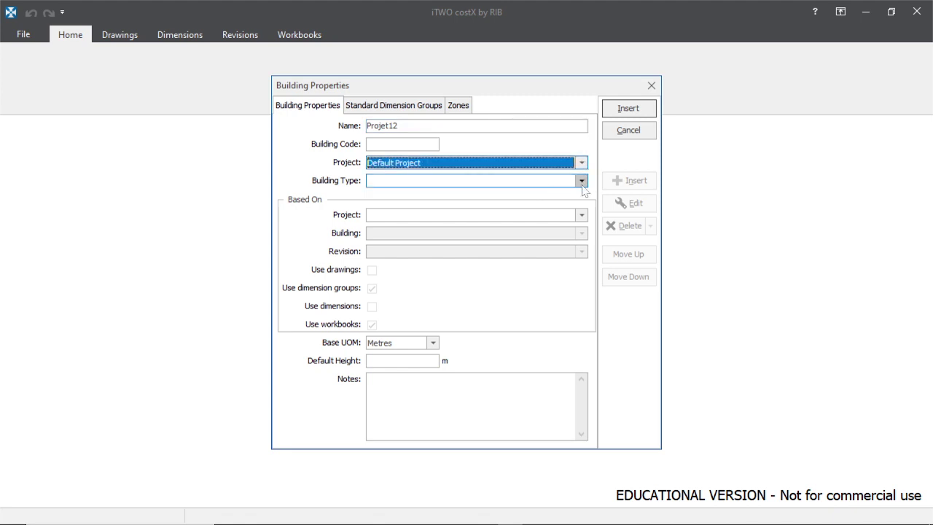
Rename the new building as Project12 and insert it with the building type Fam-House.
key("shift+Tab")
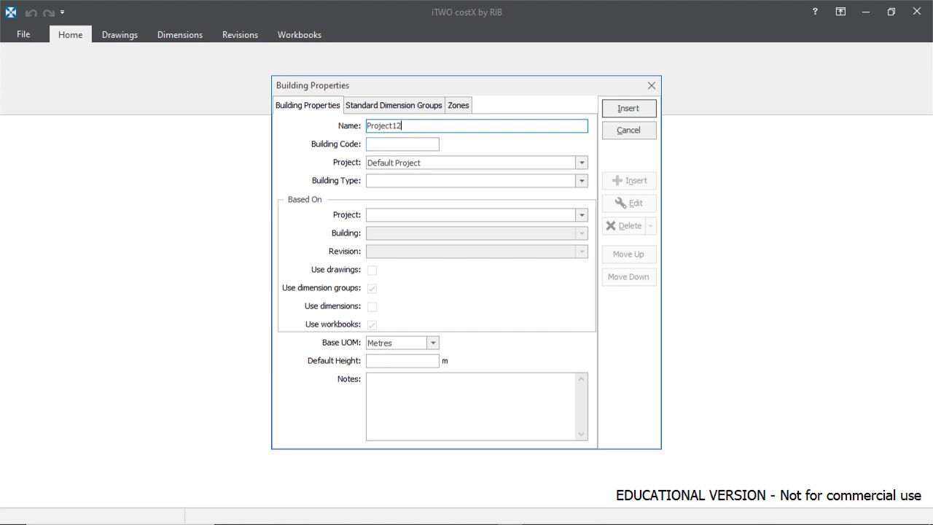
left_click(581, 180)
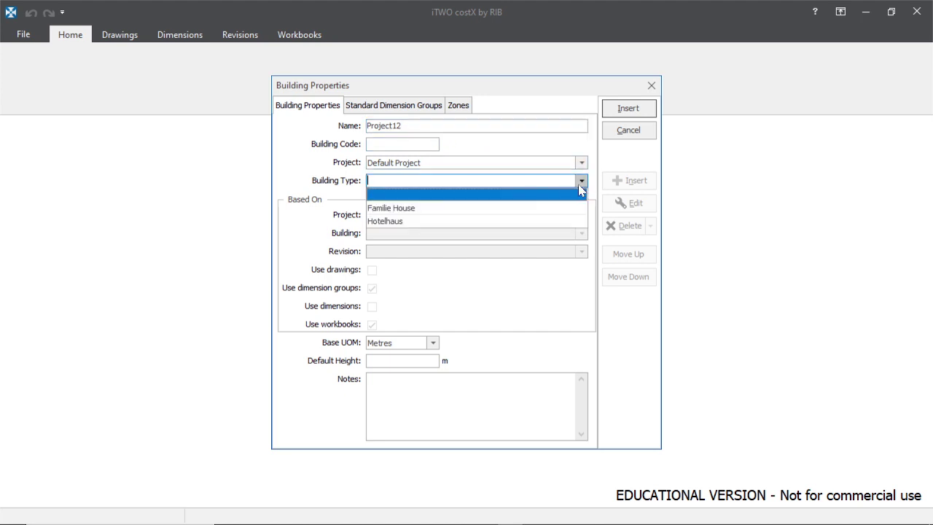
left_click(404, 191)
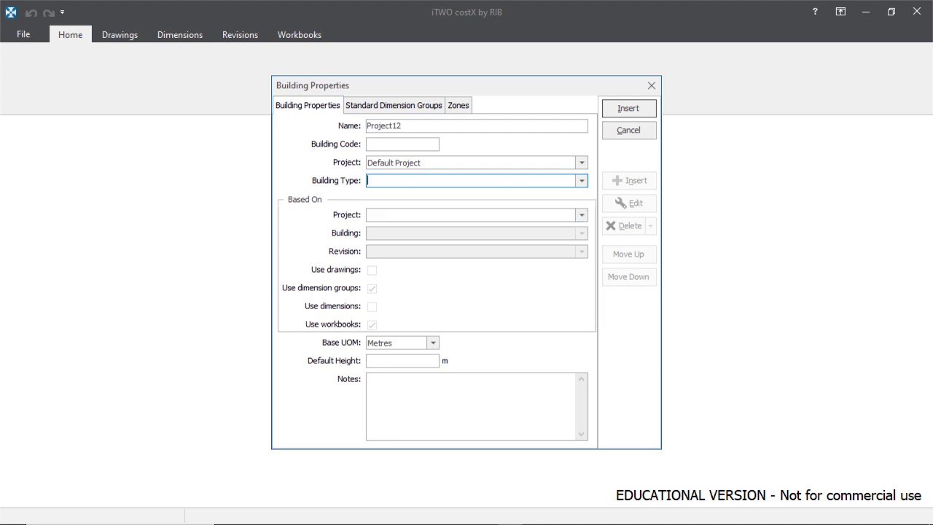
type("F")
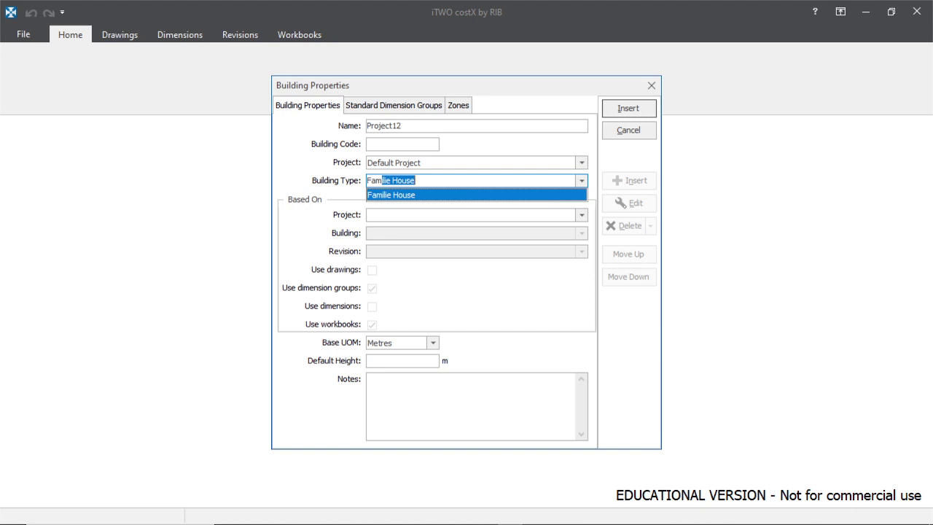
type("am-House")
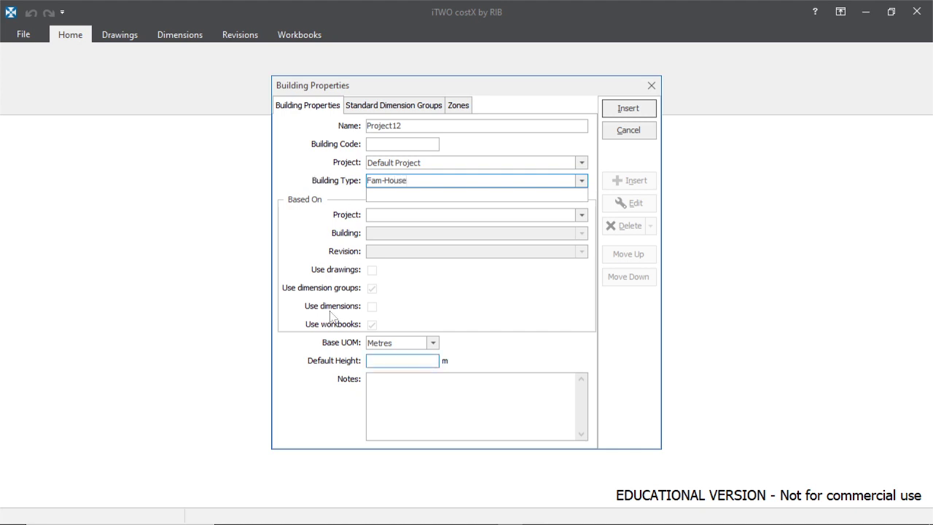
left_click(631, 111)
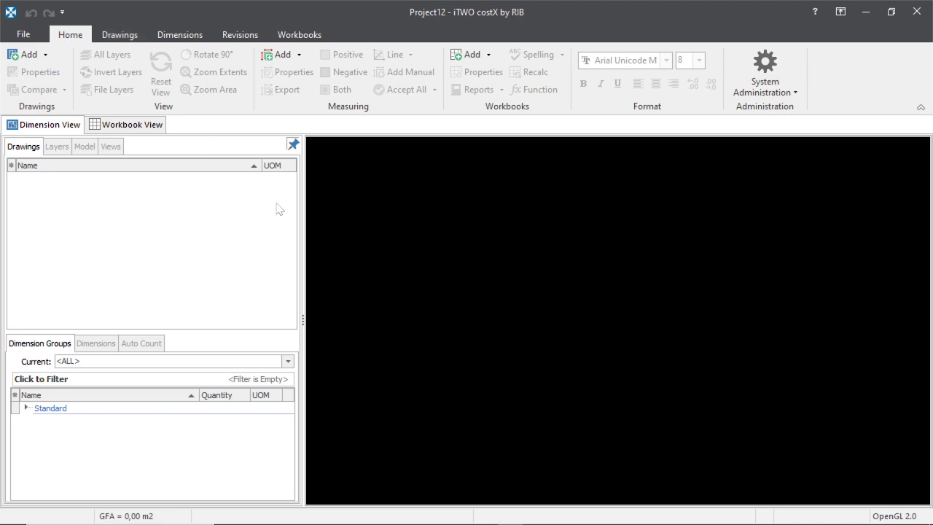
left_click(866, 11)
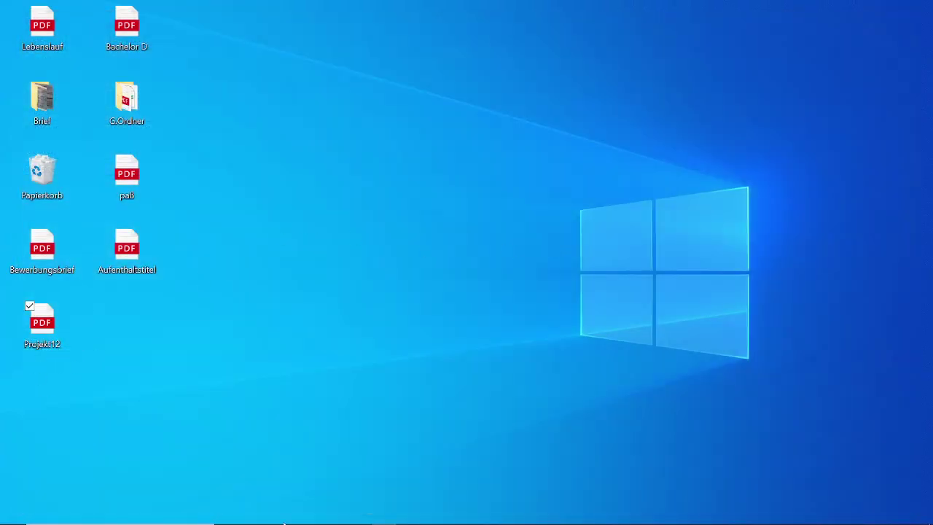
mouse_move(459, 519)
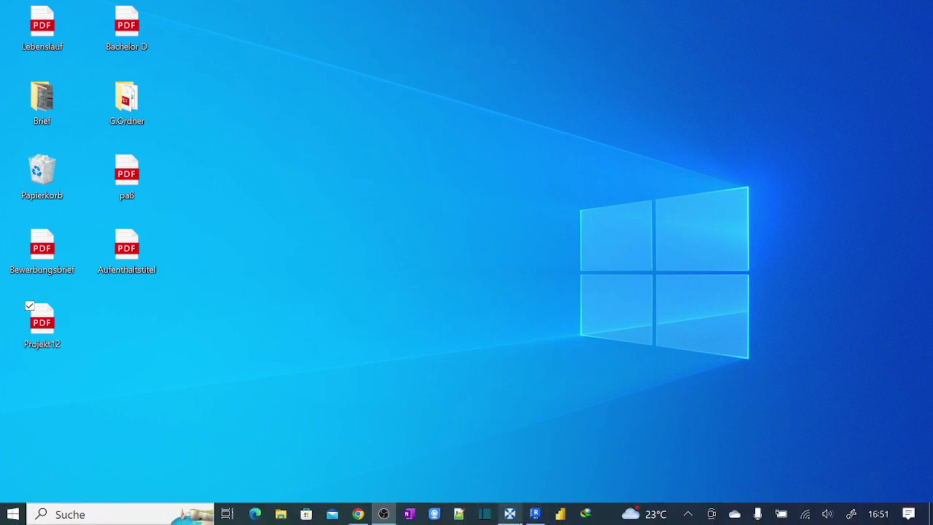
left_click(509, 514)
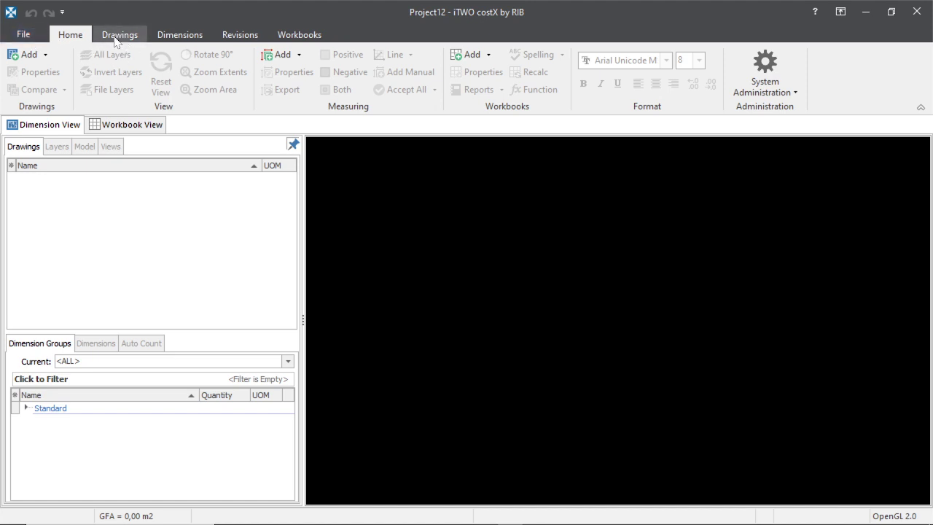
Add the Projekt12 PDF from the Desktop folder as a drawing, leaving its folder empty and its preset drawing properties in place.
left_click(120, 37)
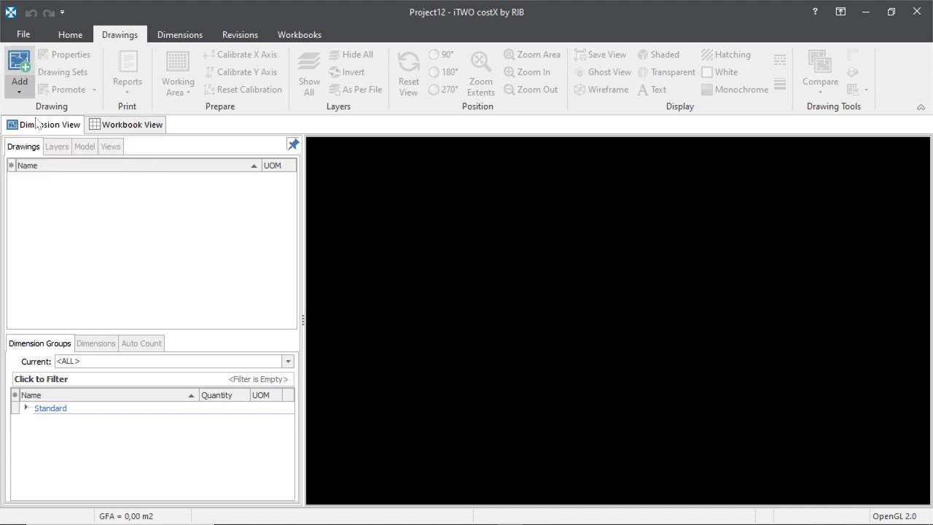
left_click(21, 70)
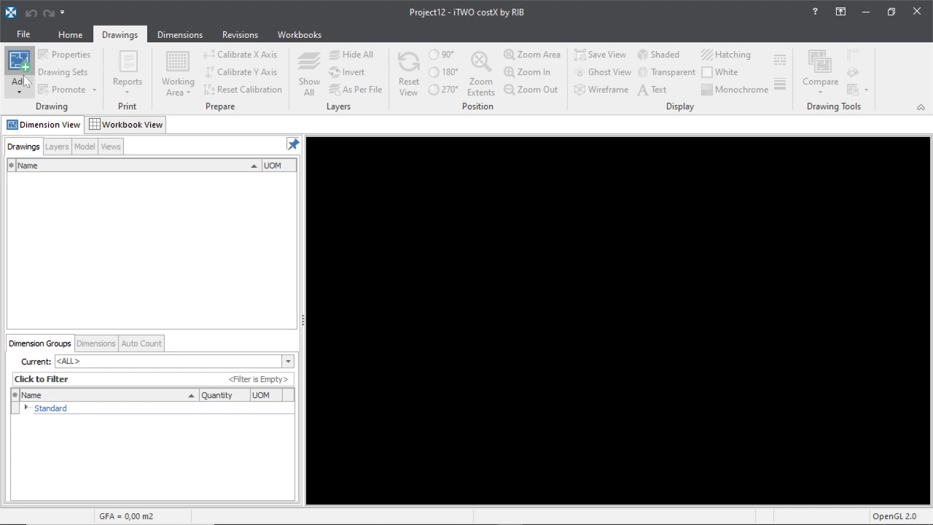
left_click(25, 80)
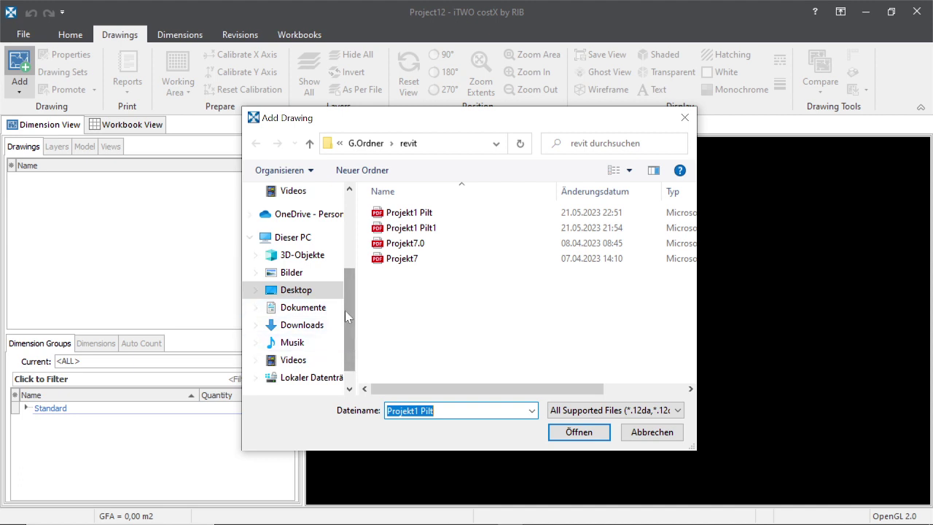
scroll(347, 314, "down", 2)
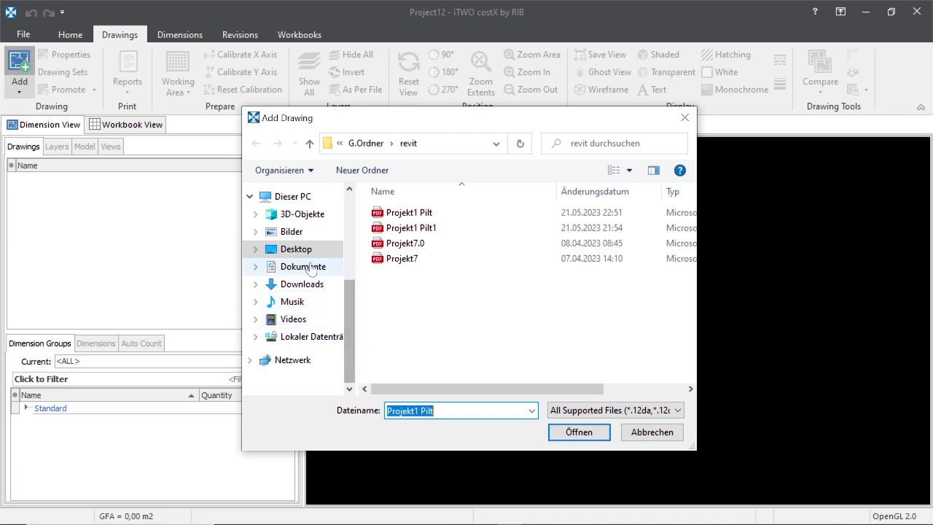
left_click(300, 251)
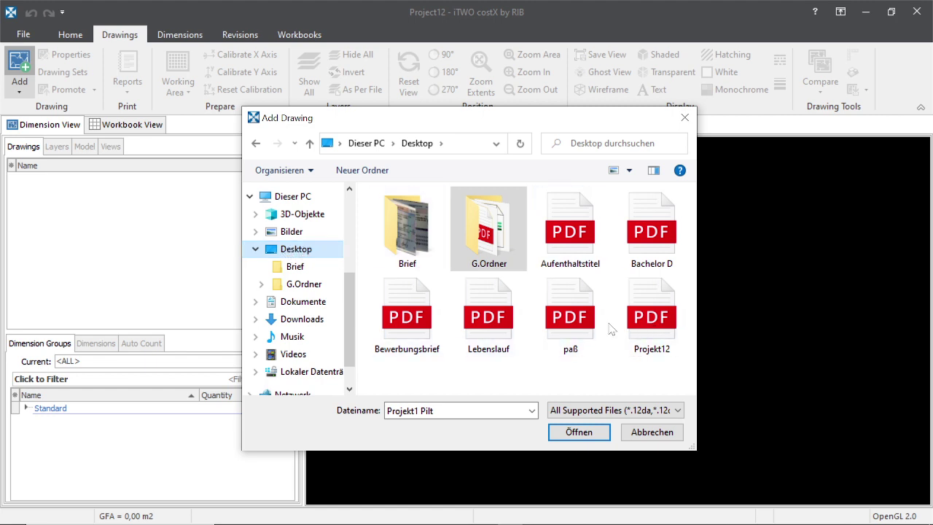
double_click(655, 319)
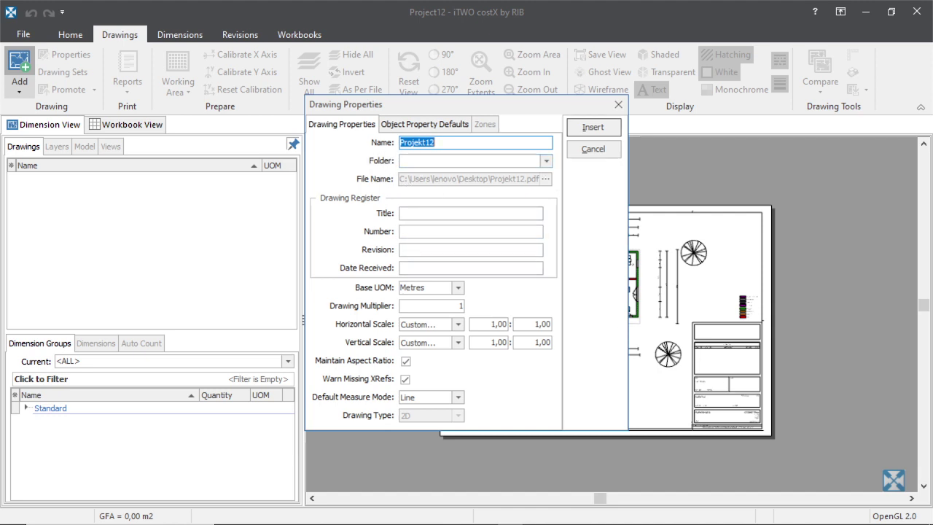
left_click(549, 164)
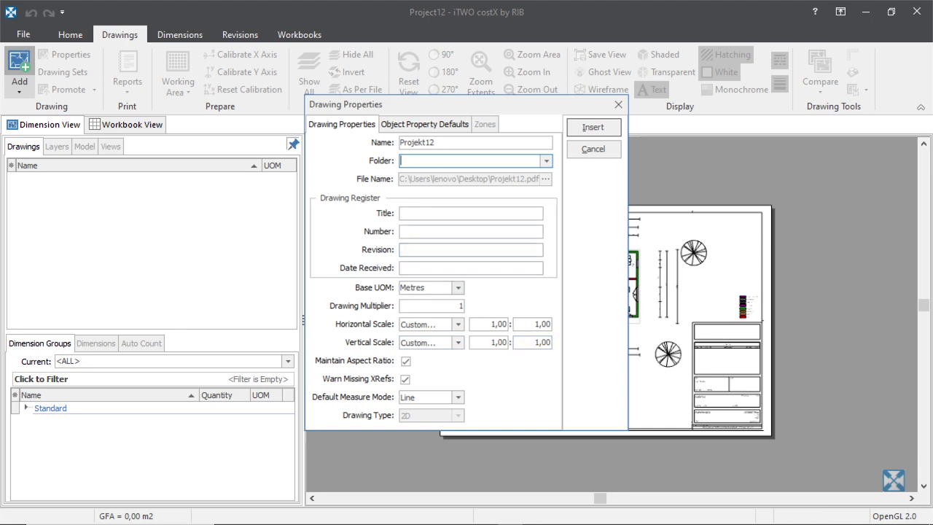
left_click(594, 128)
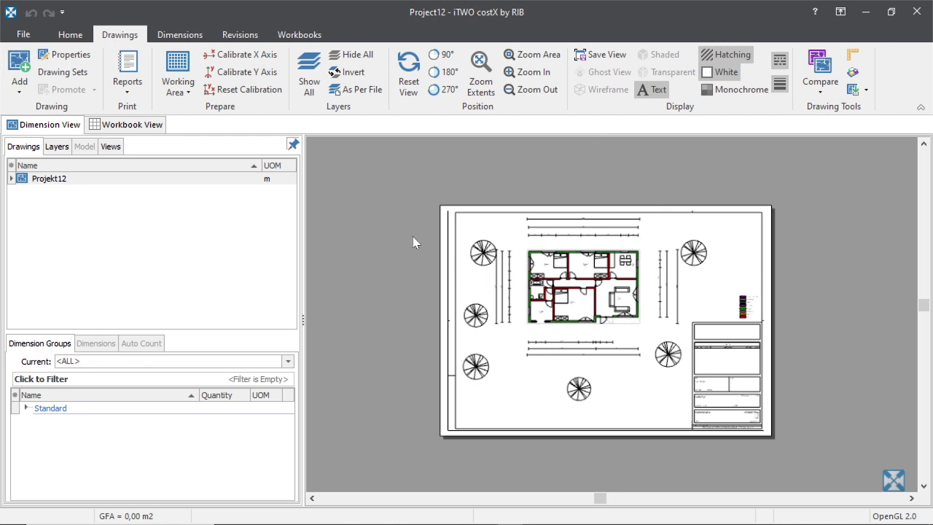
Examine the room layout, walls and windows of the floor plan on the Projekt12 drawing.
scroll(412, 241, "down", 1)
scroll(660, 330, "up", 3)
scroll(619, 331, "down", 2)
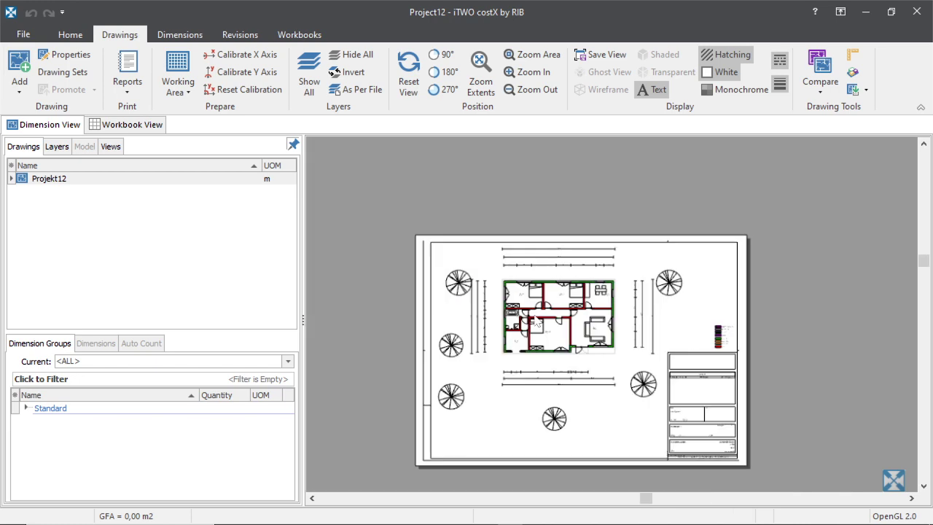
scroll(510, 306, "up", 1)
scroll(452, 263, "down", 1)
scroll(510, 284, "up", 2)
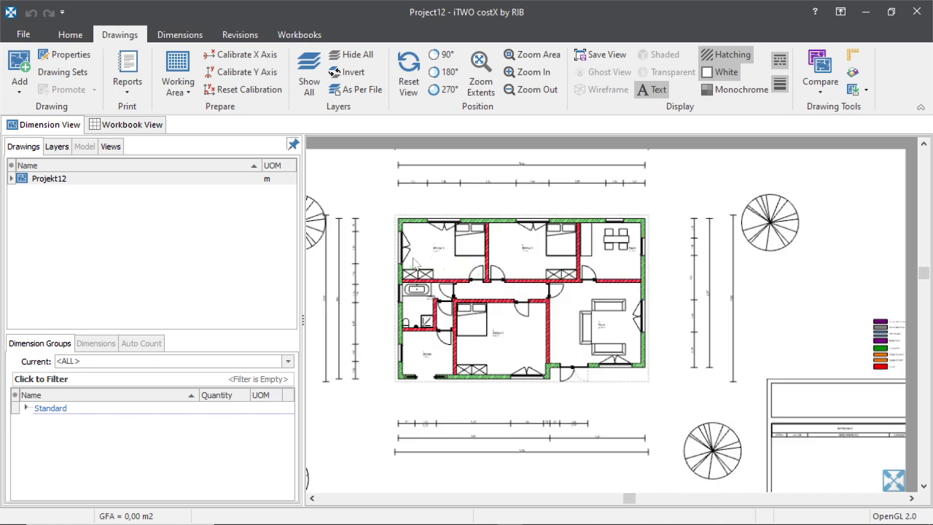
scroll(417, 264, "down", 1)
scroll(425, 257, "up", 2)
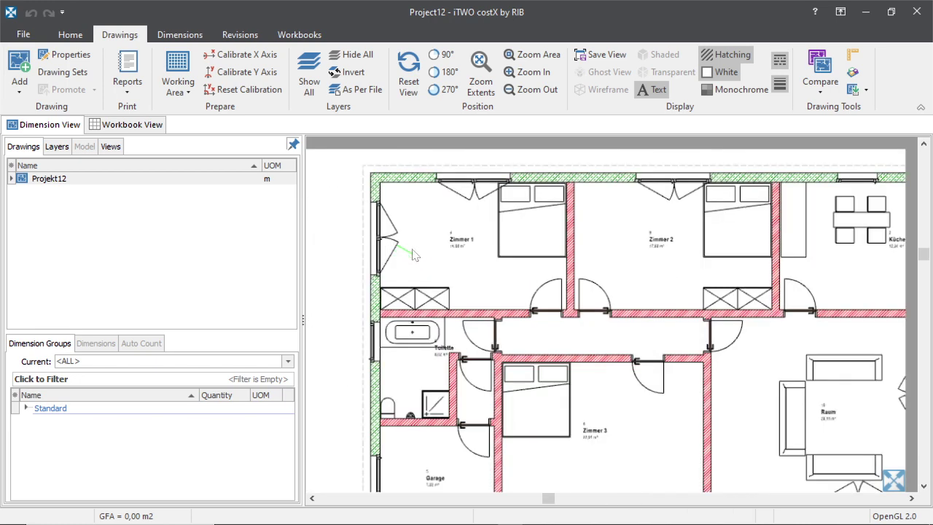
scroll(420, 262, "down", 1)
scroll(421, 272, "up", 1)
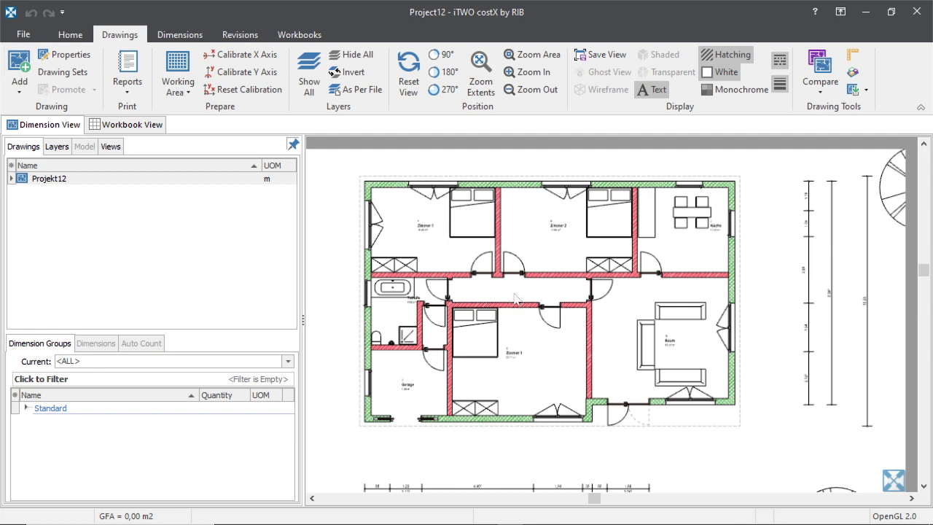
Start a new dimension group and name it Windows.
left_click(180, 79)
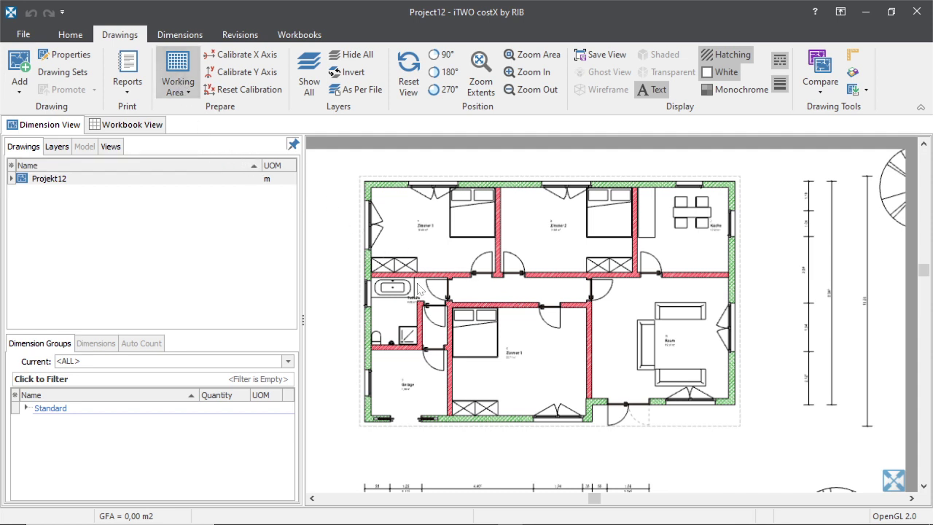
left_click(179, 36)
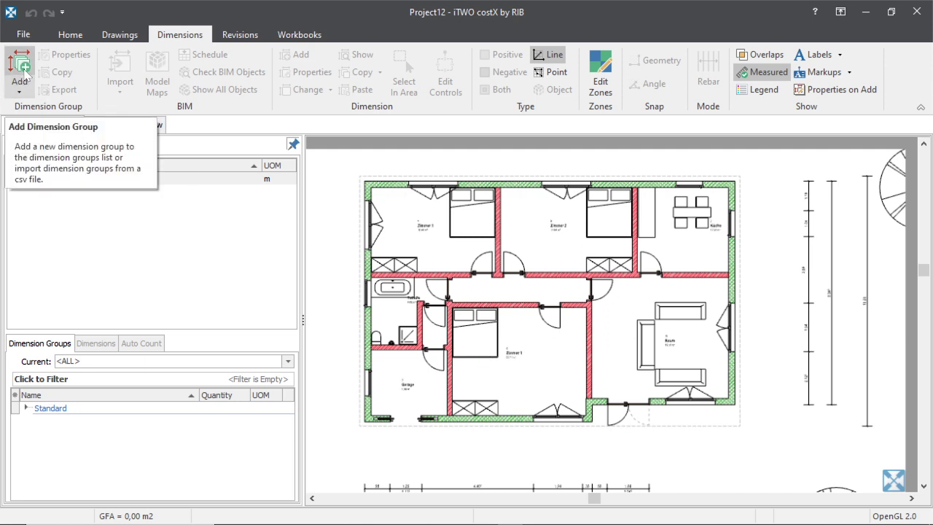
left_click(26, 73)
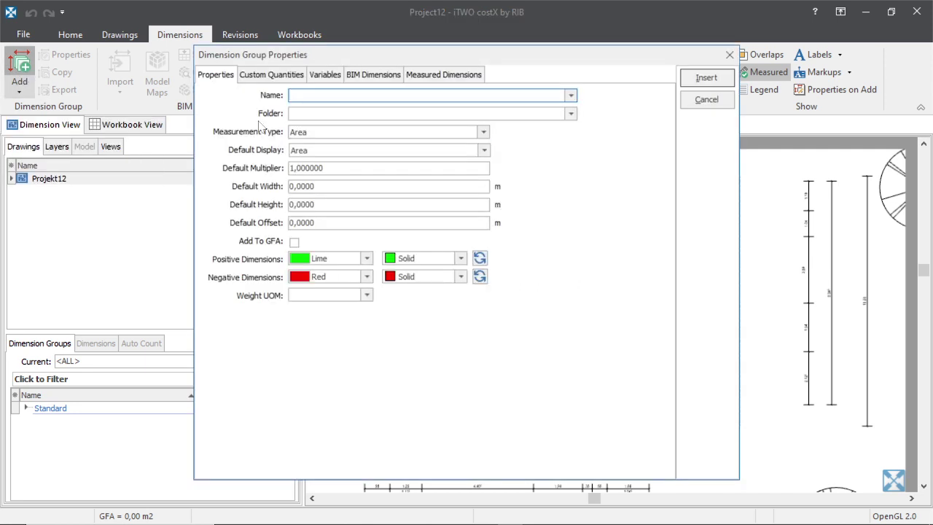
left_click(571, 96)
left_click(571, 99)
type("W")
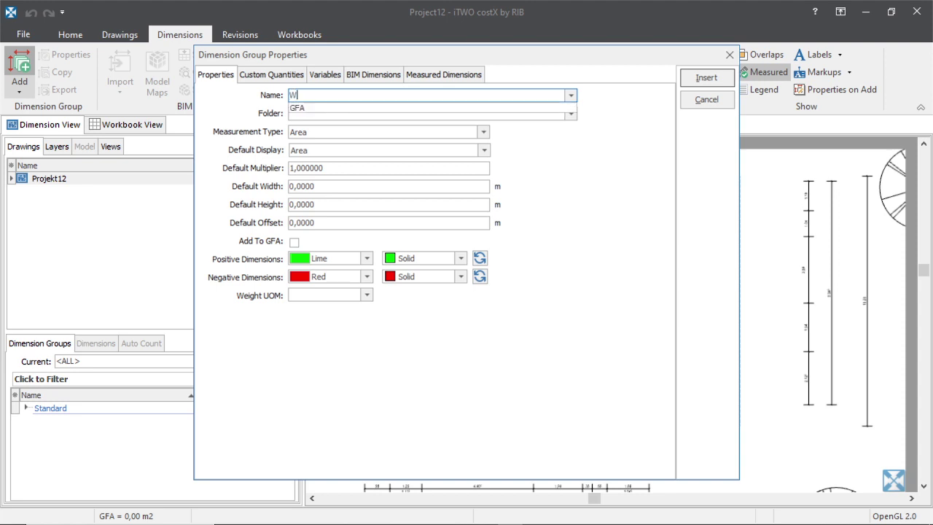
type("in")
type("dou")
type("w")
key("BackSpace")
key("BackSpace")
type("ws")
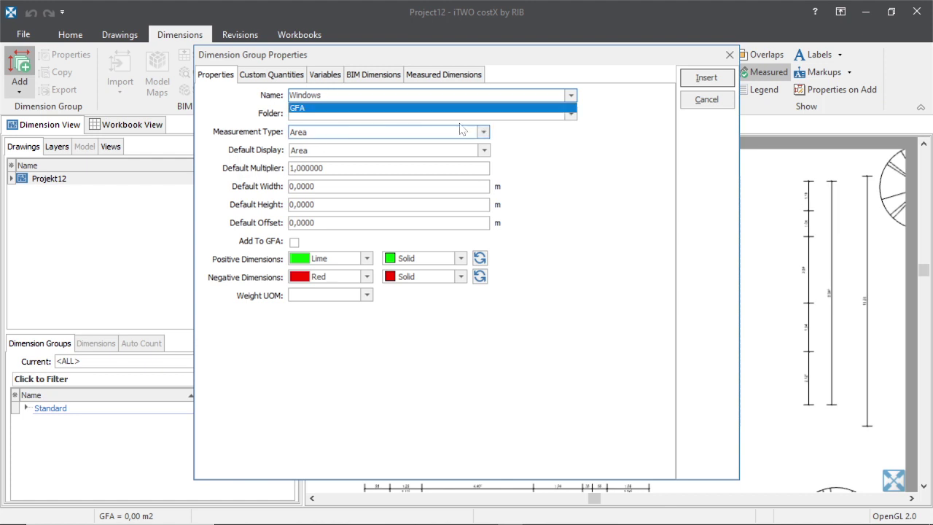
Set the dimension group's folder to N.Windows and extend its name to Windows small.
left_click(574, 175)
left_click(571, 114)
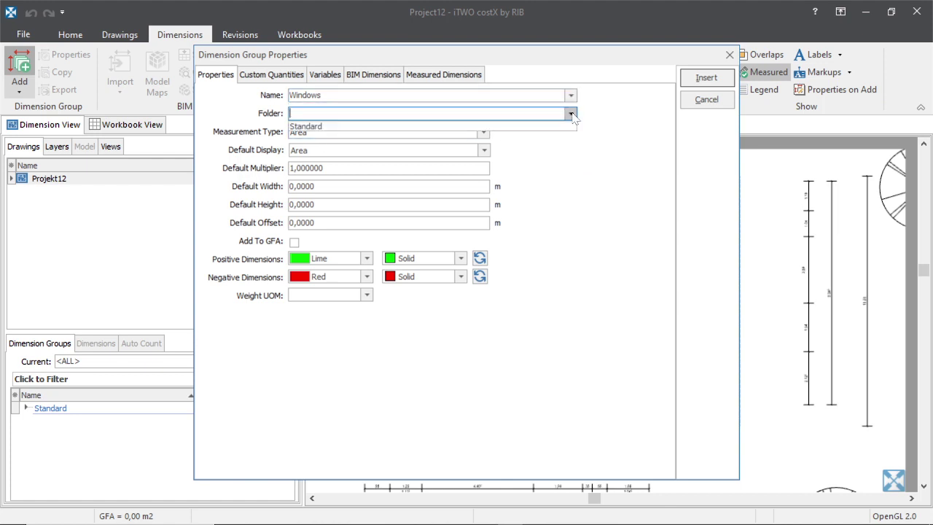
key("Escape")
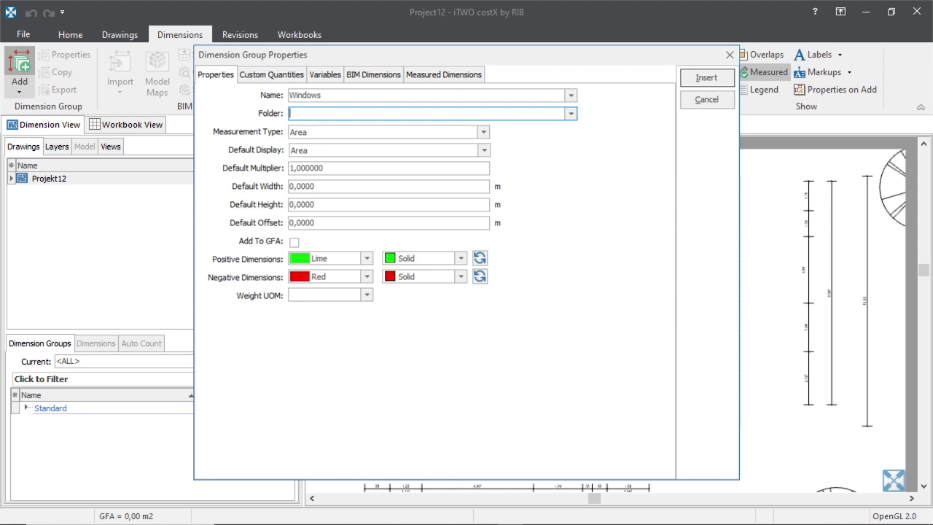
type("F")
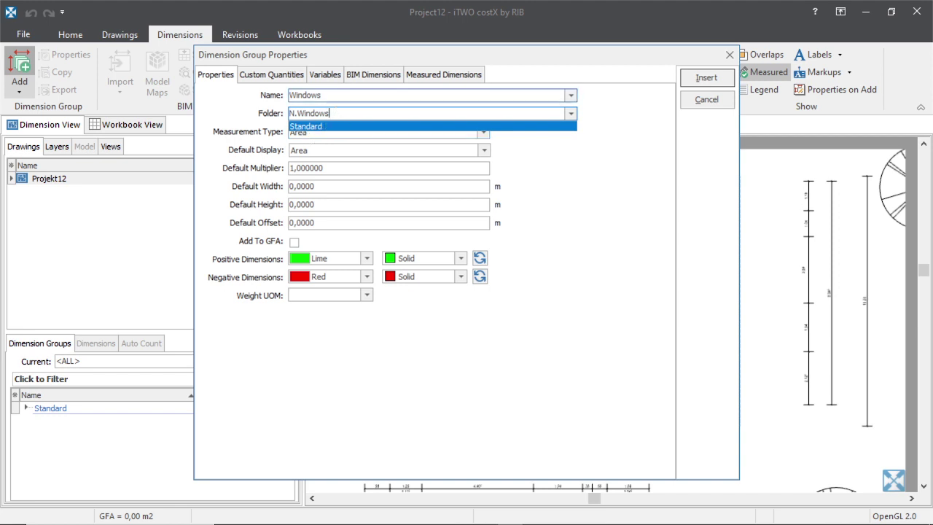
left_click(343, 96)
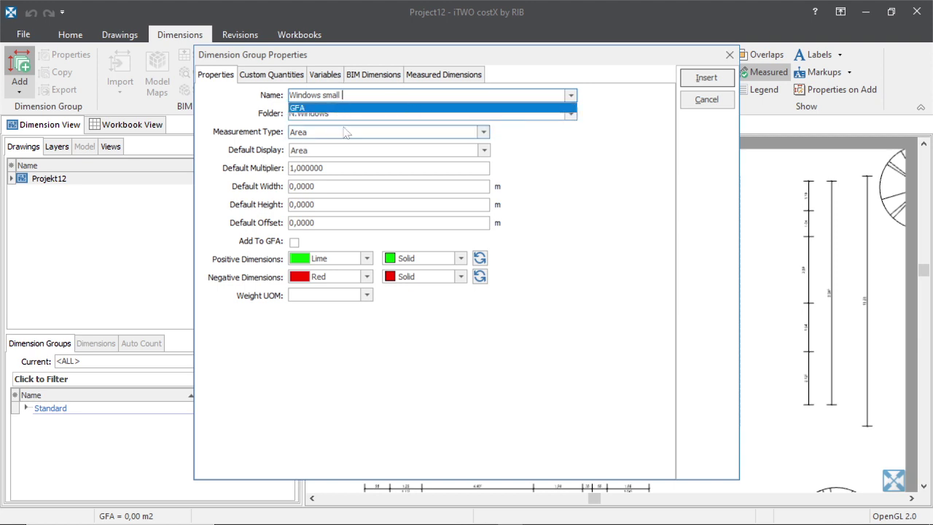
left_click(568, 178)
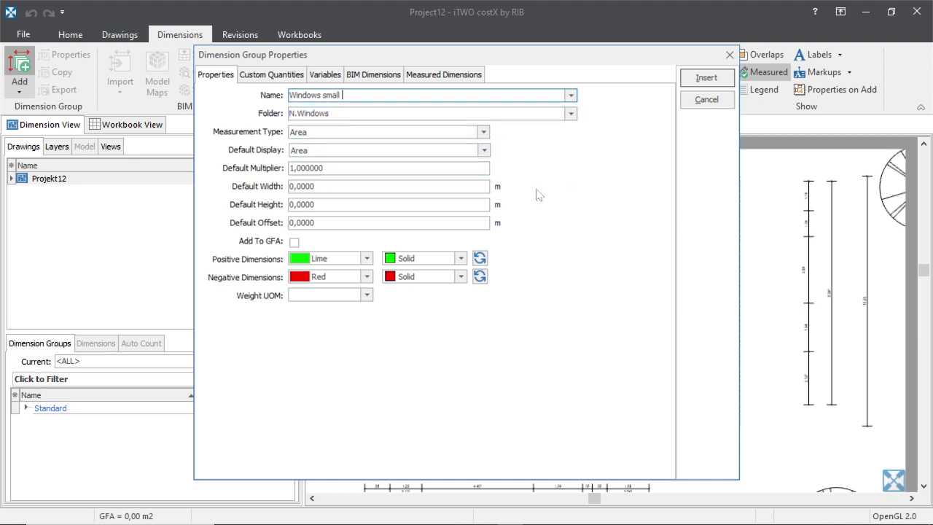
Set the measurement type to Count and the positive dimensions colour to Navy, and insert the Windows small group.
left_click(483, 133)
left_click(335, 158)
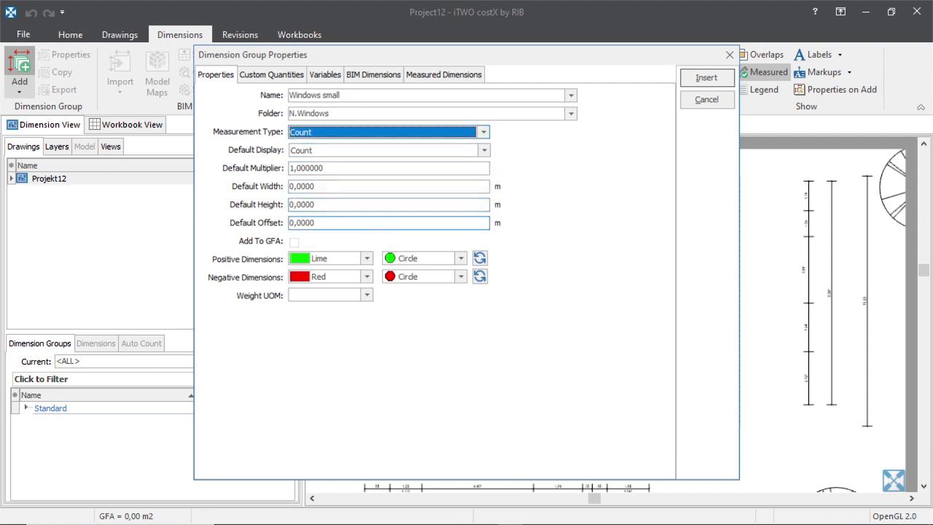
left_click(364, 259)
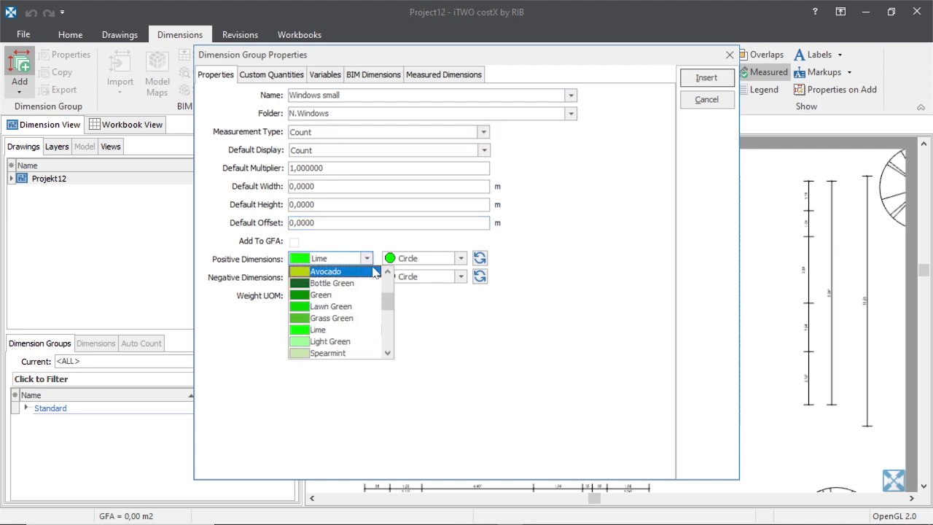
scroll(321, 332, "down", 5)
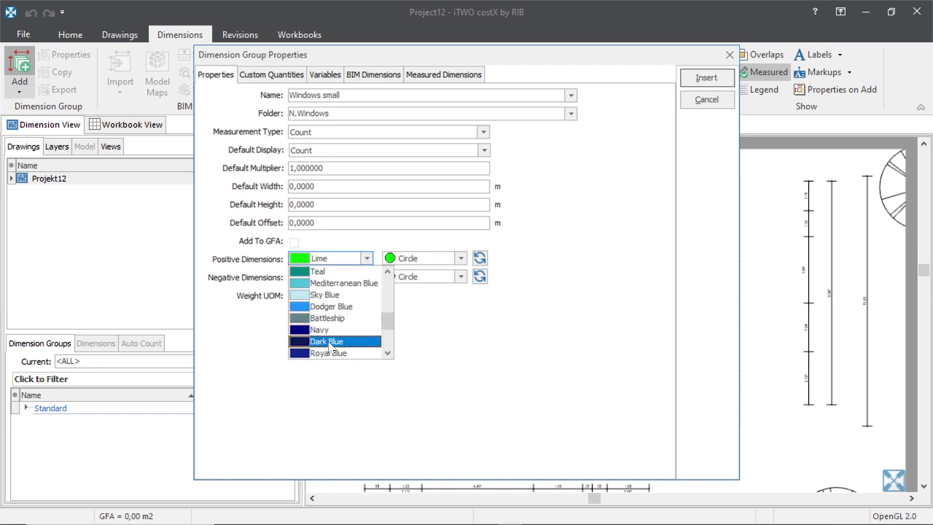
left_click(308, 330)
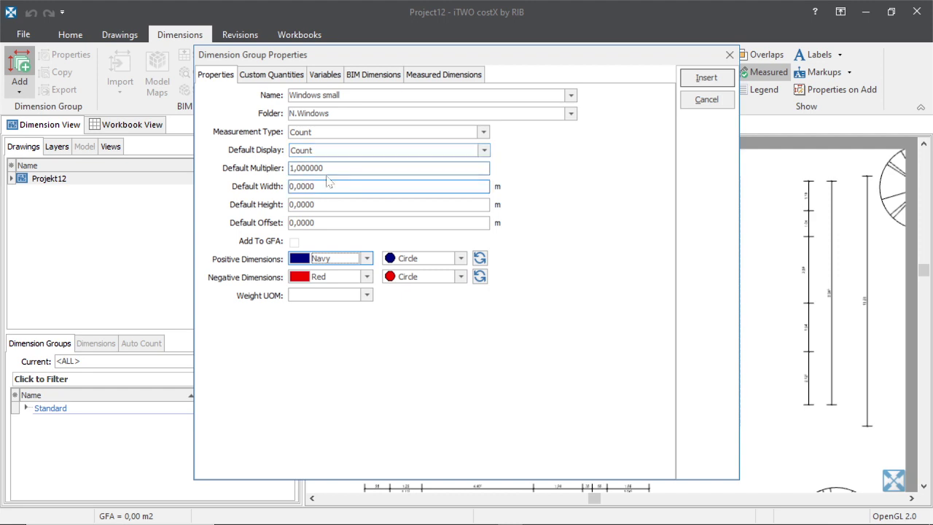
left_click(706, 78)
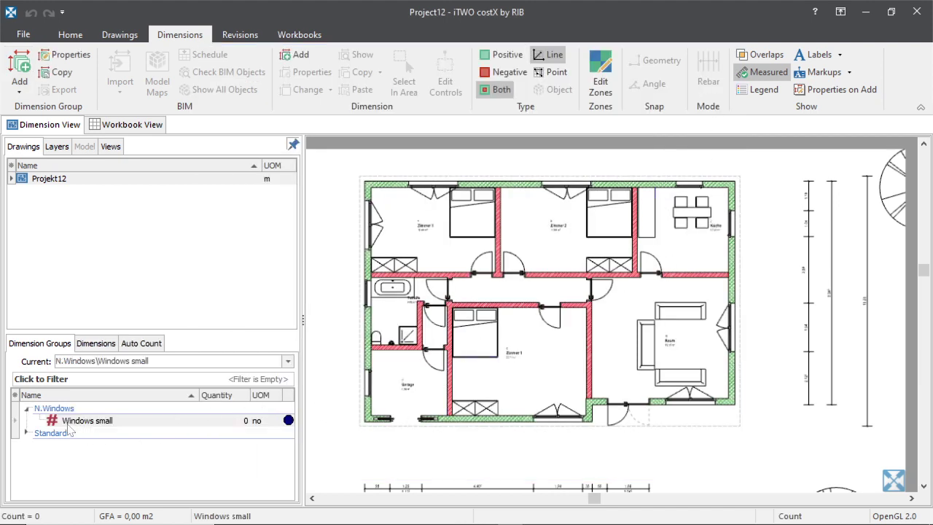
Switch to point measurement and count the small windows in the outer walls of Toilette and Garage.
left_click(548, 75)
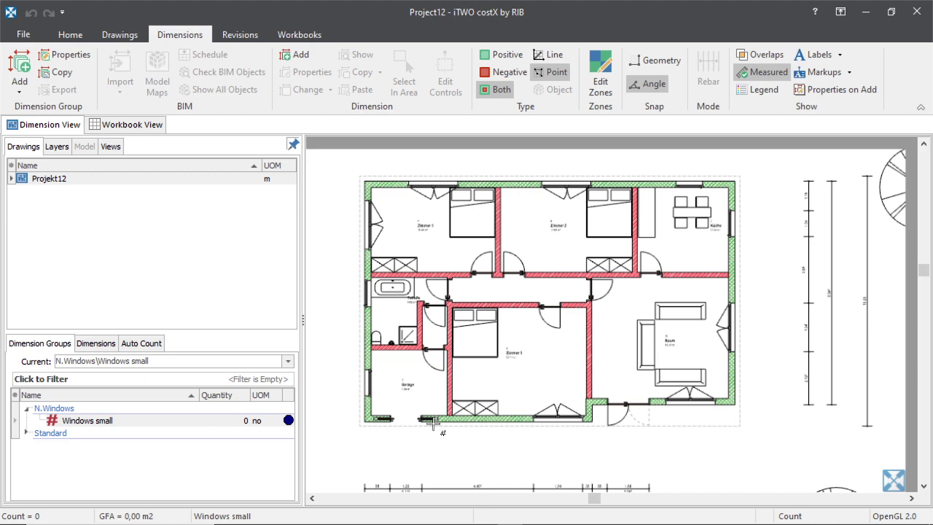
scroll(358, 352, "up", 2)
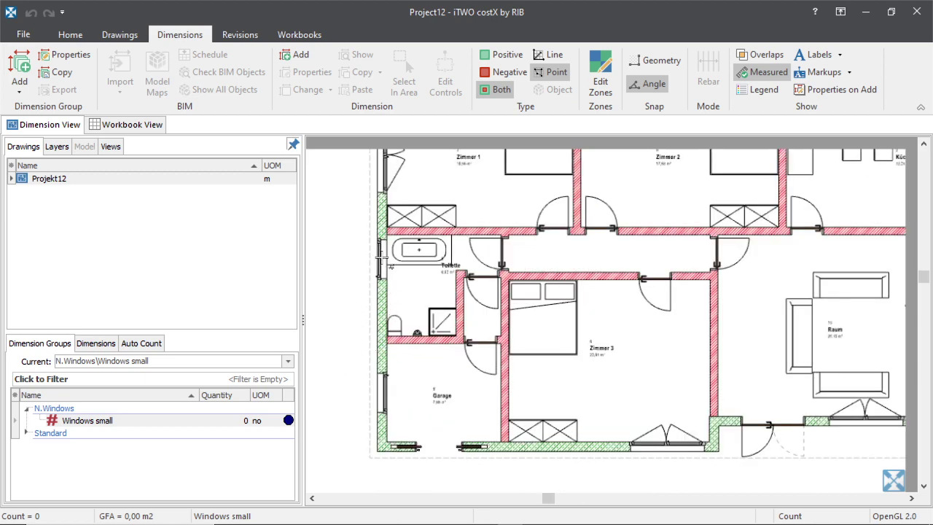
left_click(381, 266)
left_click(379, 394)
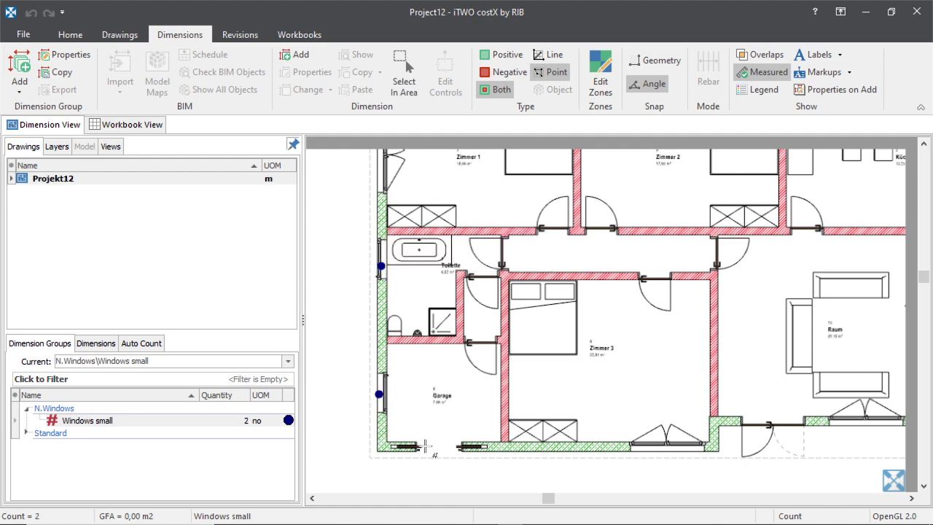
Count the two small windows in the outer walls of the Küche.
scroll(393, 430, "down", 3)
scroll(452, 306, "up", 2)
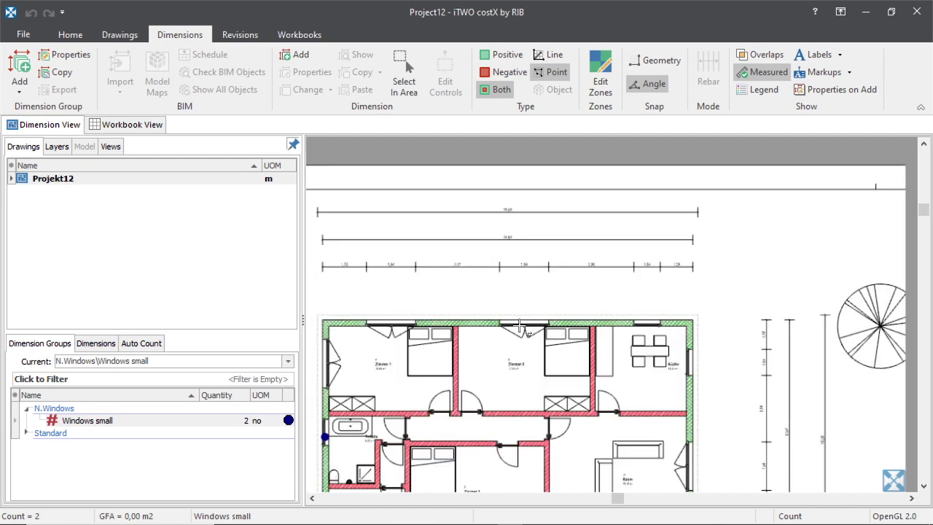
scroll(671, 350, "up", 3)
left_click(614, 292)
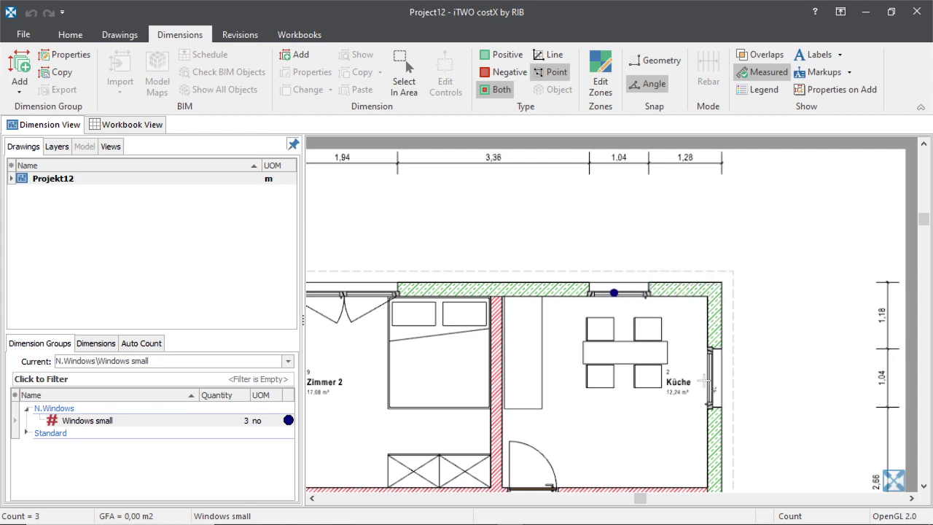
left_click(717, 373)
Check the rest of the floor plan's outer walls for small windows that are not yet counted.
scroll(710, 280, "down", 3)
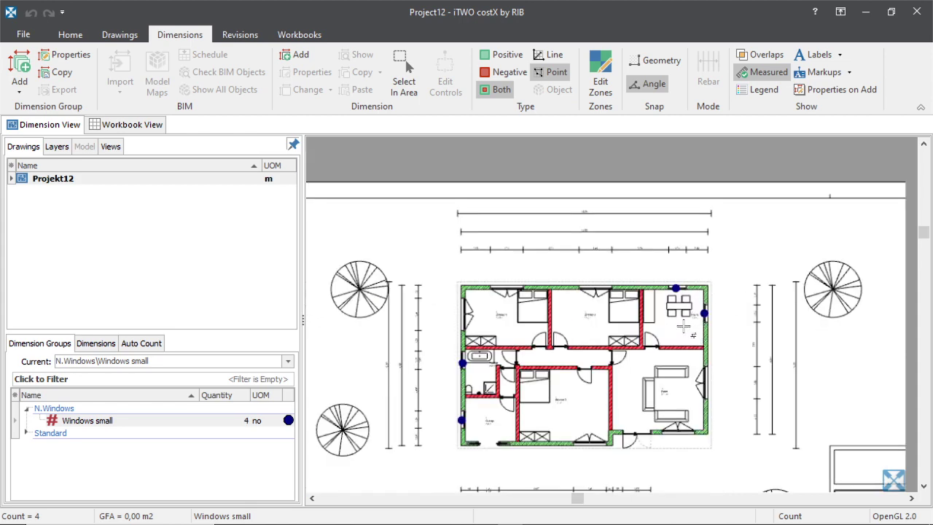
scroll(562, 289, "up", 2)
scroll(530, 250, "down", 3)
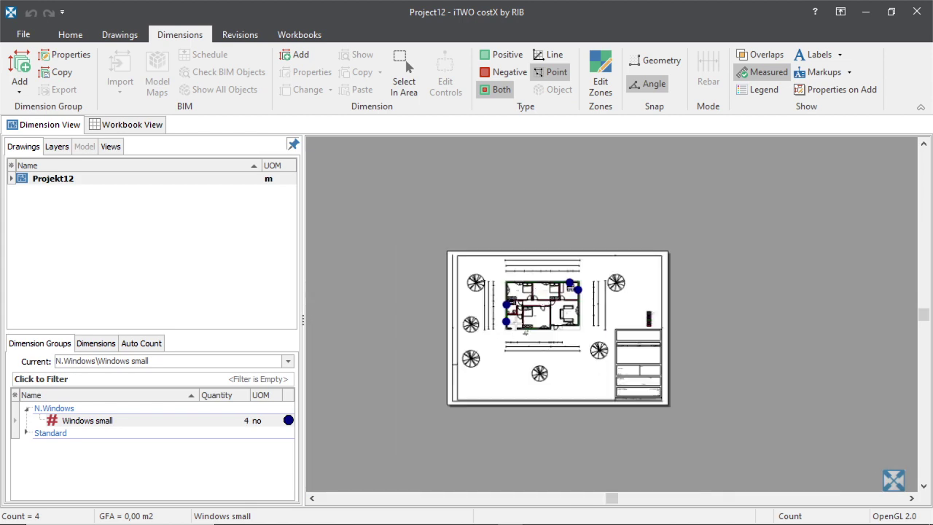
scroll(516, 322, "up", 3)
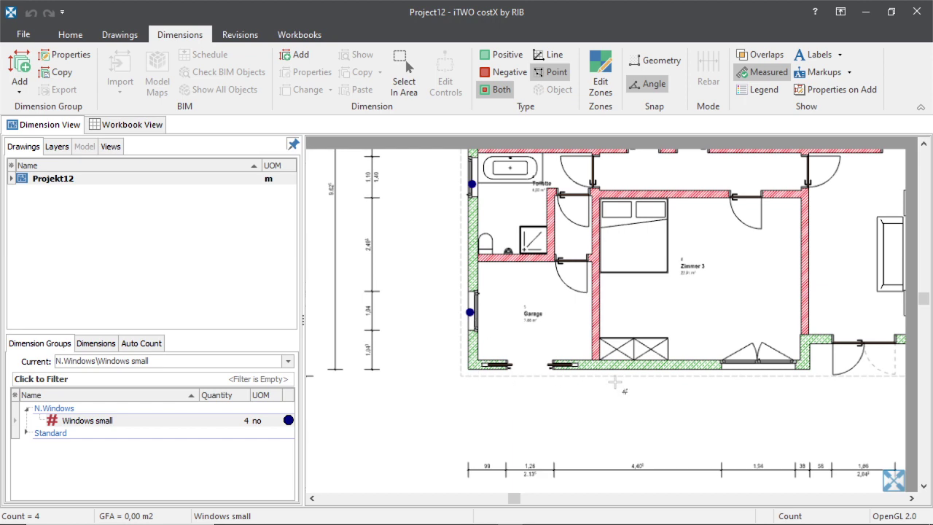
scroll(546, 382, "down", 3)
scroll(710, 367, "up", 3)
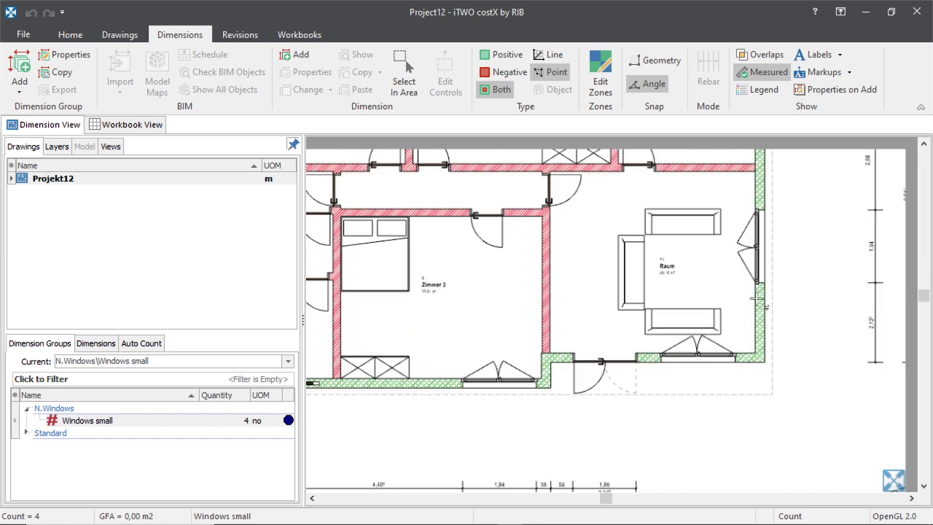
scroll(614, 394, "down", 3)
scroll(656, 306, "up", 3)
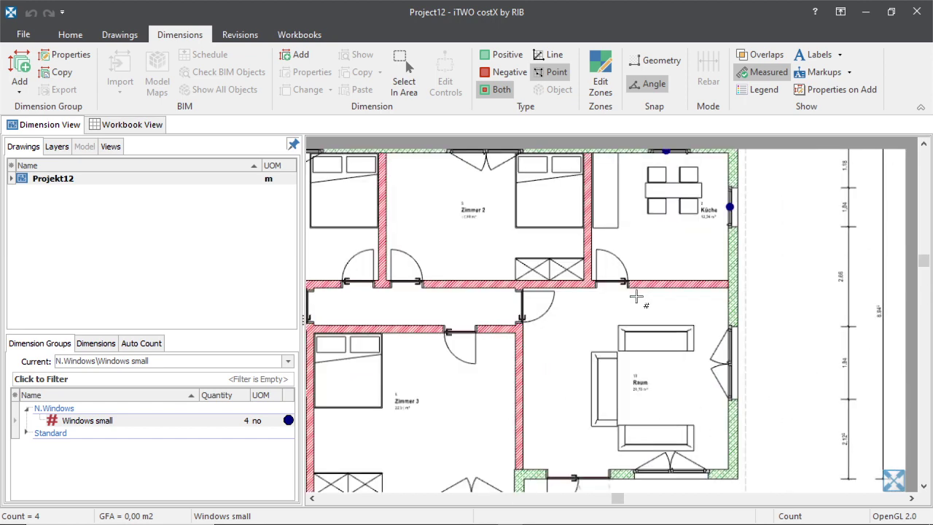
scroll(677, 273, "down", 3)
scroll(496, 259, "up", 1)
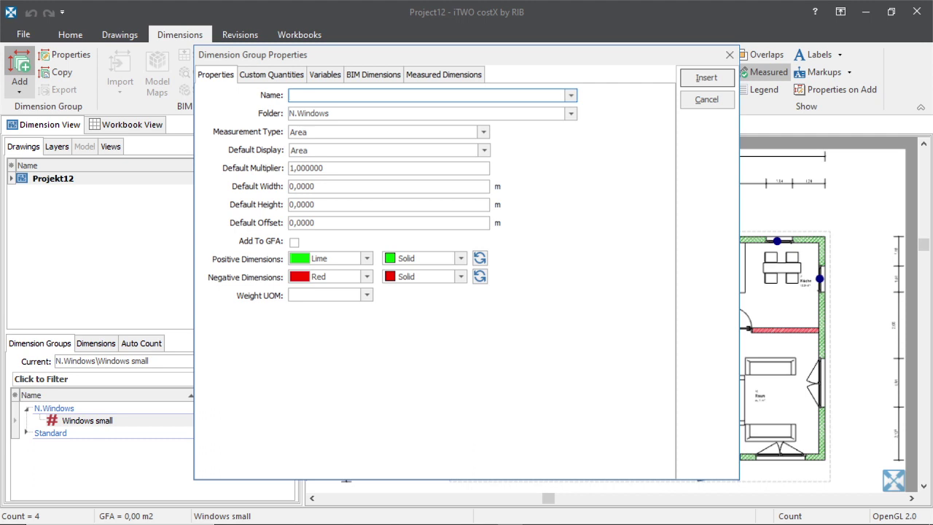
Insert a dimension group named Windows big in the N.Windows folder with measurement type Count.
type("wi")
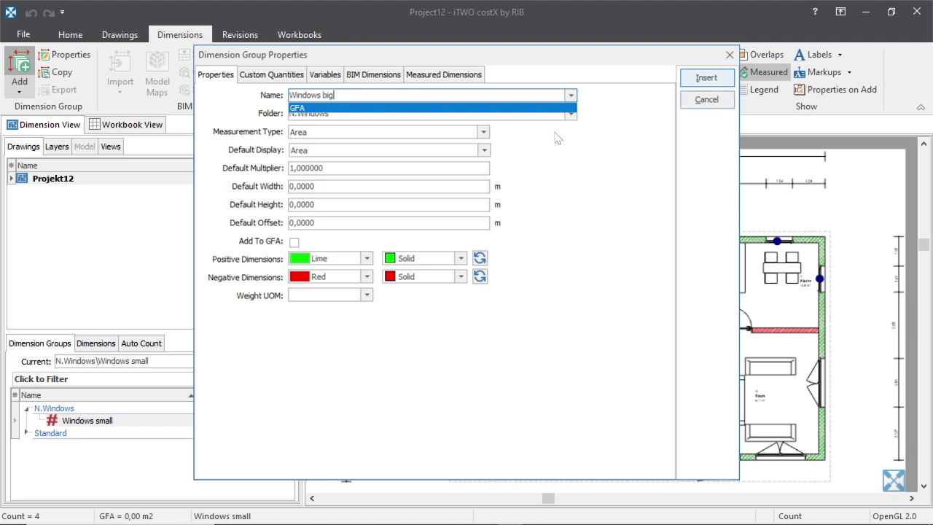
left_click(483, 132)
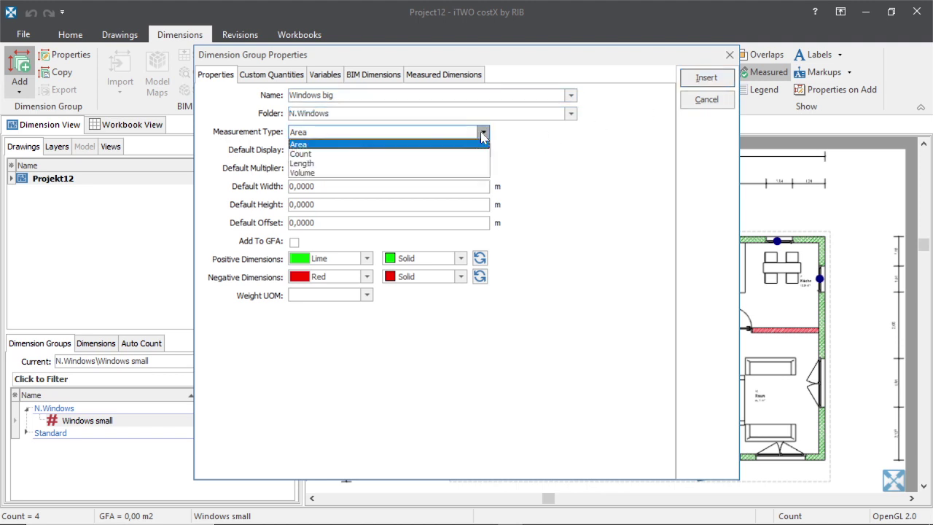
left_click(317, 156)
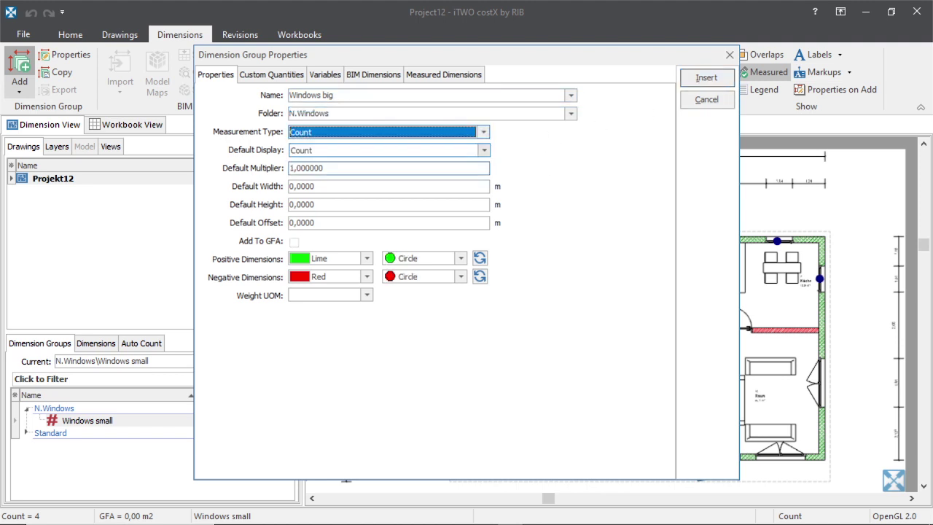
left_click(706, 78)
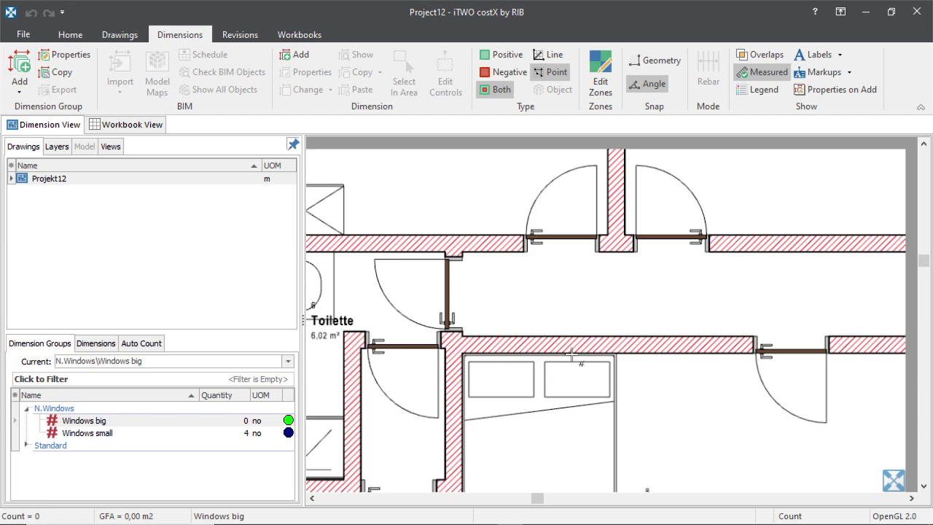
Count the two big windows in the outer walls of Zimmer 1 and the one in Zimmer 2.
scroll(570, 355, "down", 5)
scroll(469, 267, "up", 3)
scroll(465, 320, "down", 2)
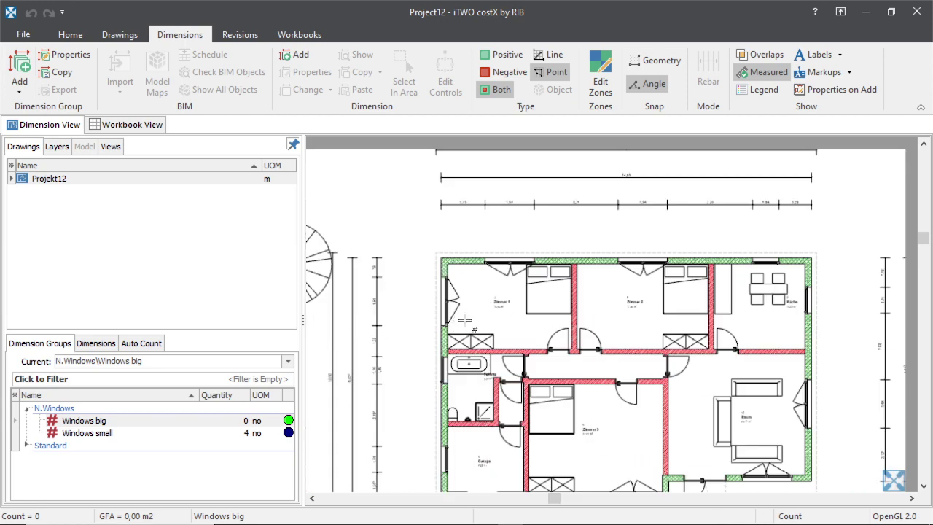
scroll(465, 319, "up", 2)
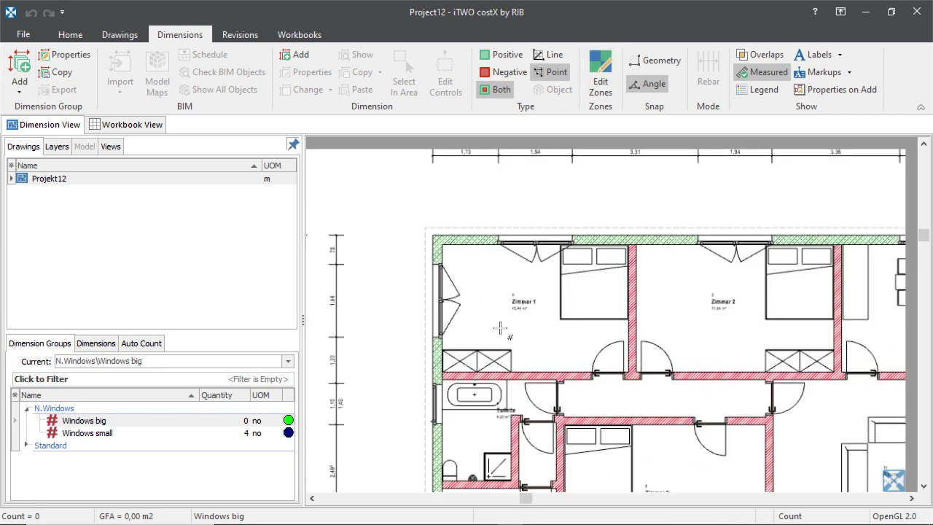
left_click(434, 301)
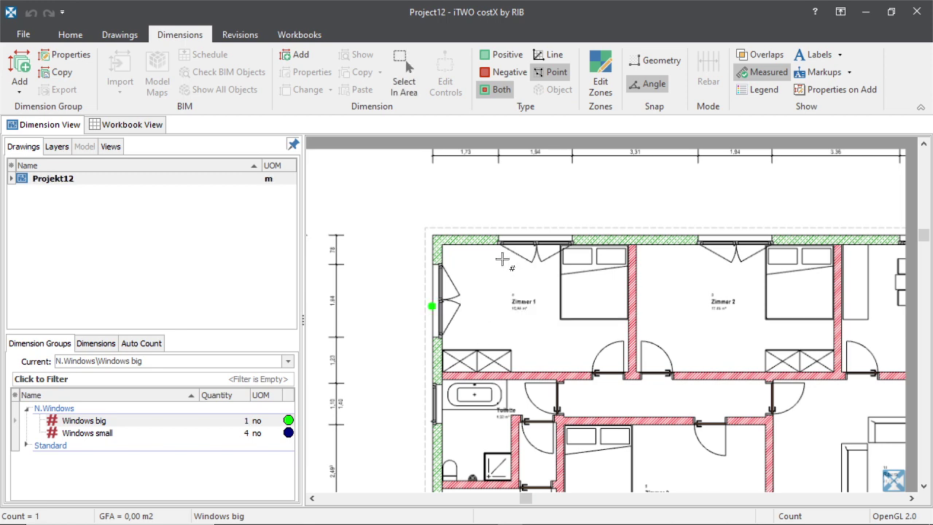
left_click(537, 244)
left_click(723, 246)
Count the two big windows in the outer walls of Raum.
scroll(521, 271, "down", 2)
scroll(679, 274, "up", 2)
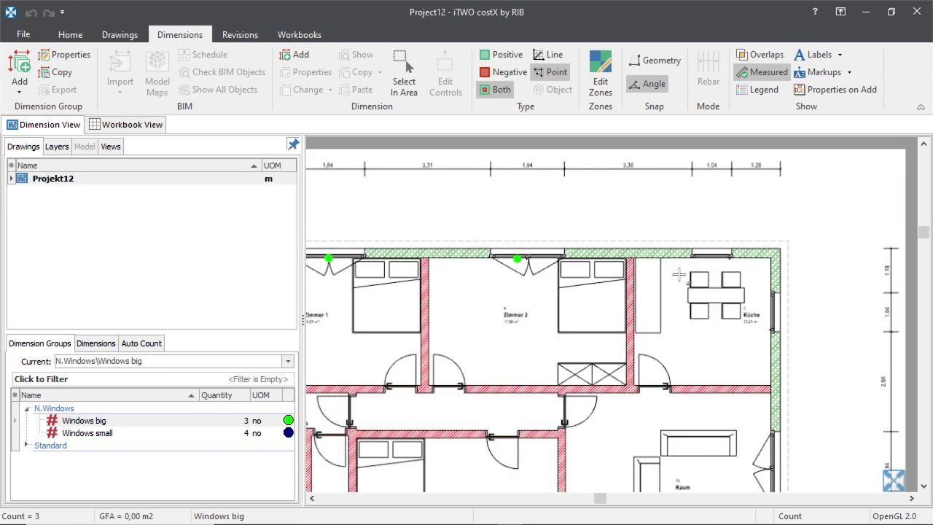
scroll(679, 275, "down", 2)
scroll(742, 387, "up", 3)
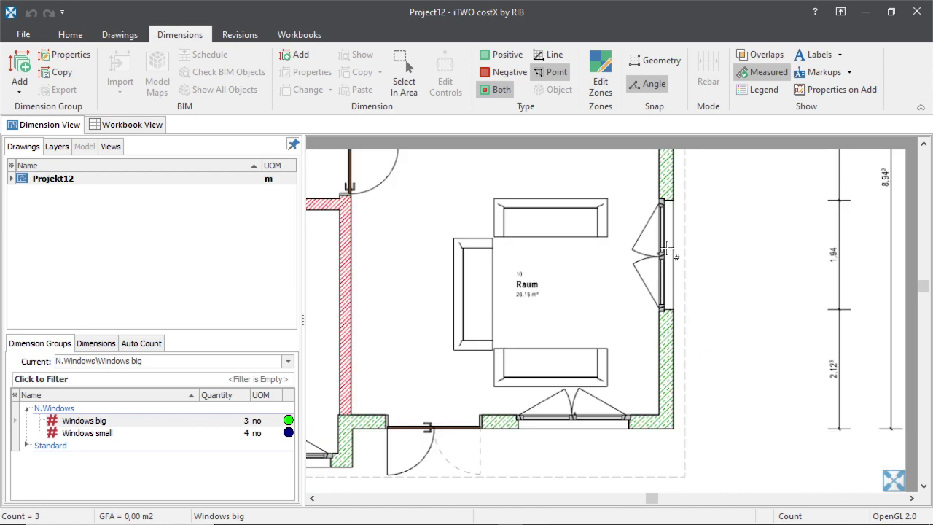
left_click(661, 255)
left_click(590, 422)
Count the big window in the outer wall of Zimmer 3 and check the floor plan for any missed big windows.
scroll(590, 422, "down", 2)
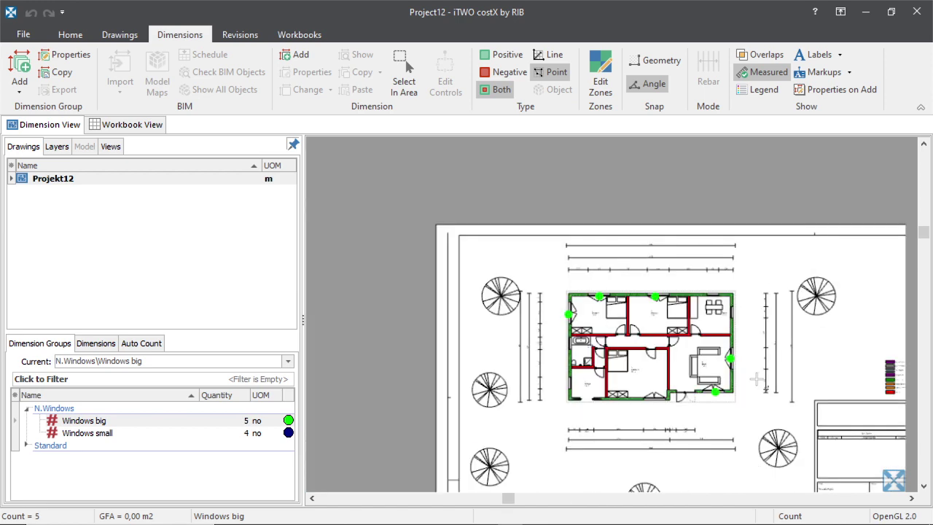
scroll(699, 393, "up", 3)
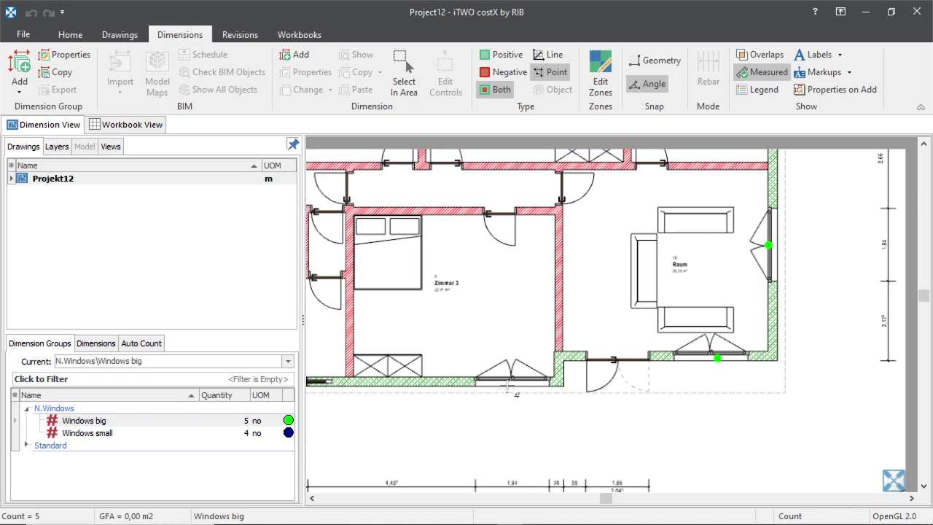
left_click(515, 380)
scroll(516, 383, "down", 3)
scroll(515, 387, "up", 4)
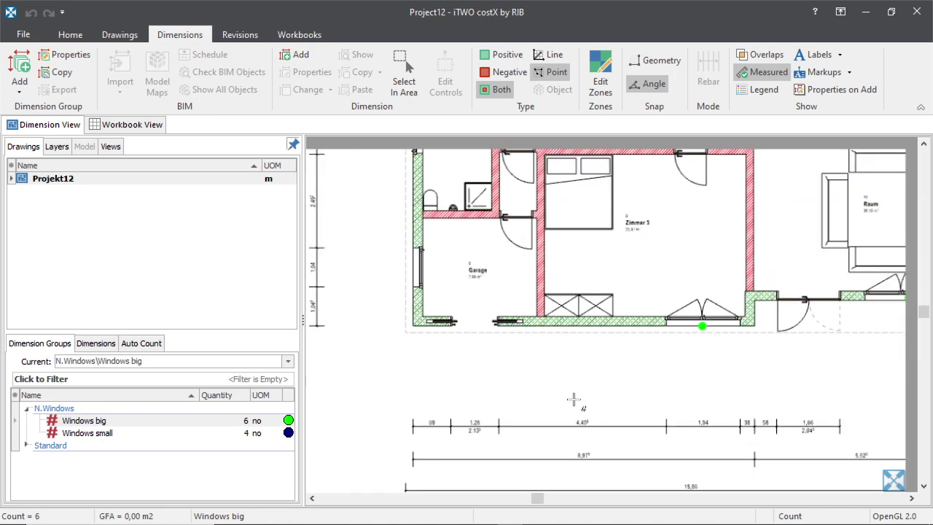
scroll(515, 394, "down", 2)
scroll(481, 377, "up", 3)
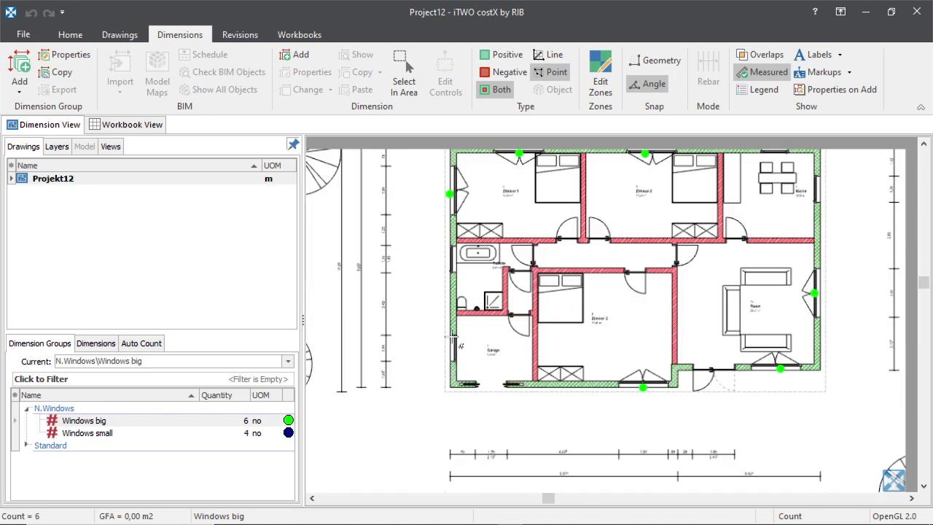
scroll(452, 337, "down", 4)
scroll(473, 284, "up", 3)
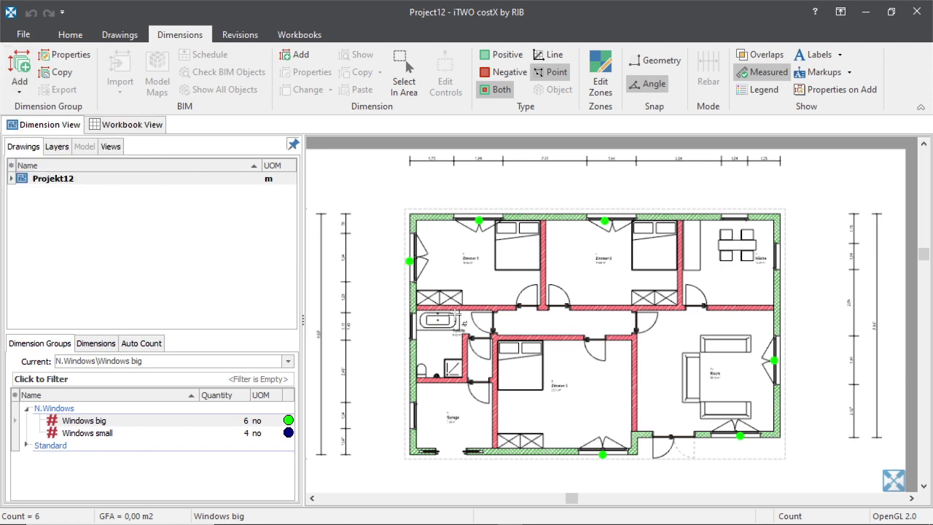
Start a new dimension group named Doors big in a new folder named N.Doors.
left_click(21, 76)
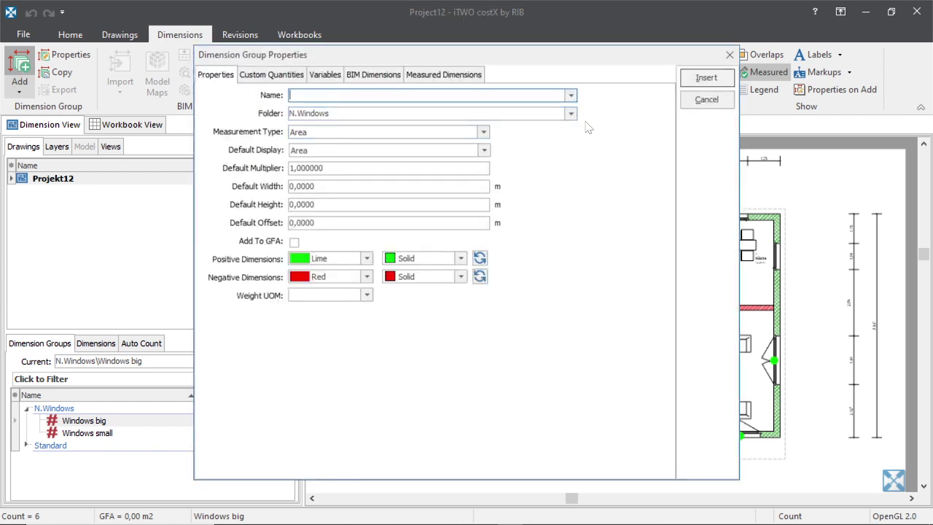
left_click(571, 115)
key("Escape")
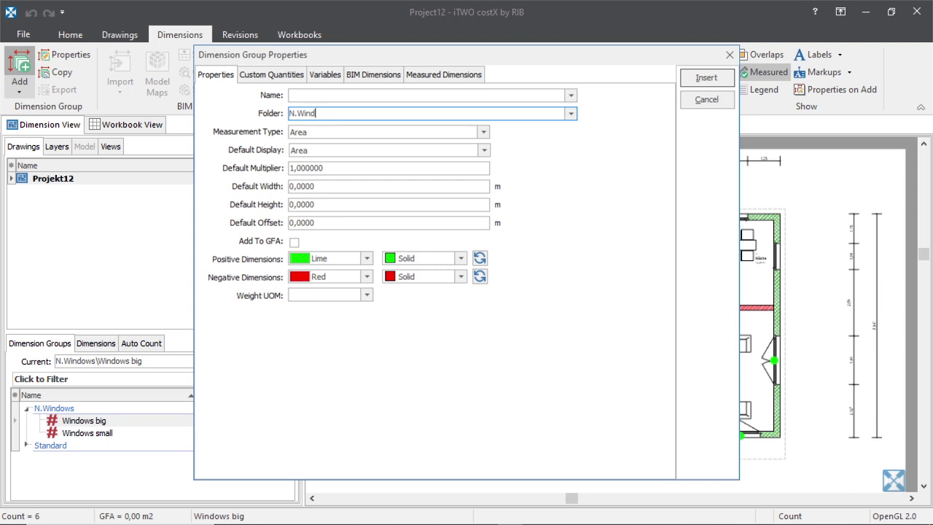
type("N.")
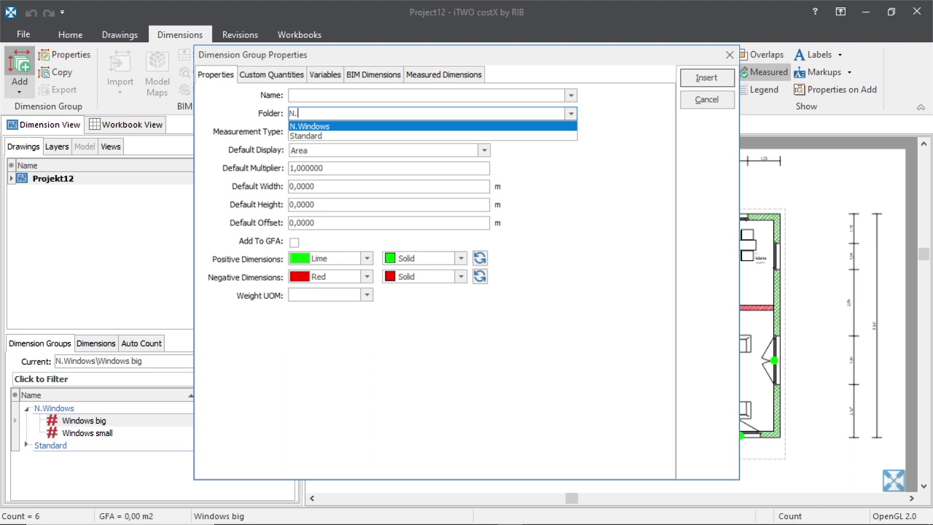
type("Doors")
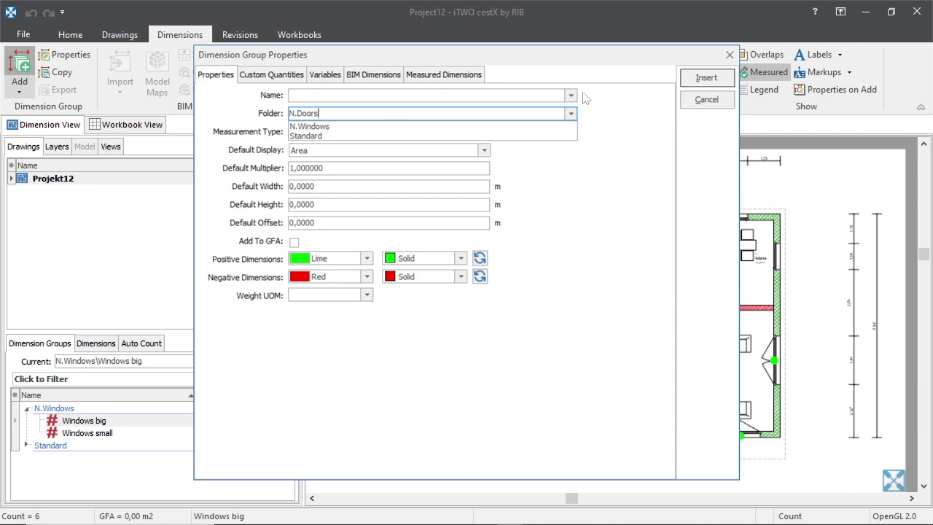
left_click(419, 100)
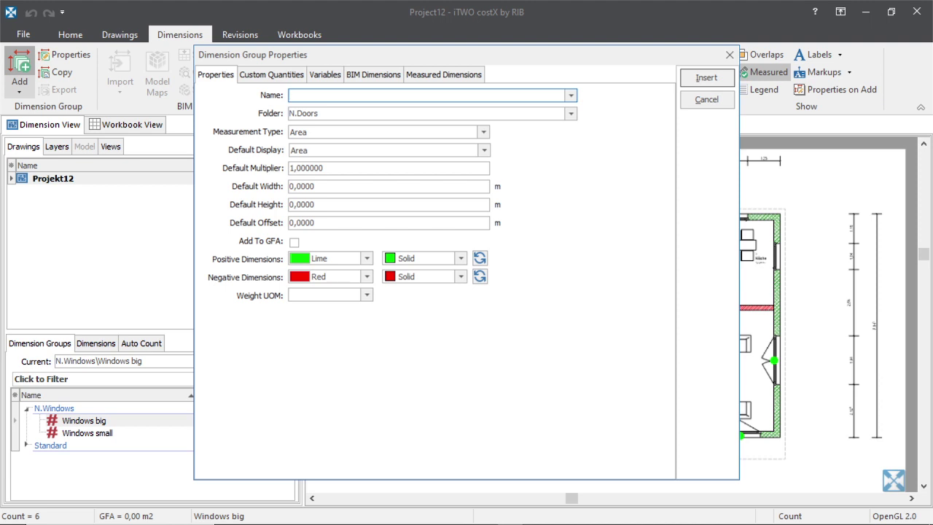
type("Doors big")
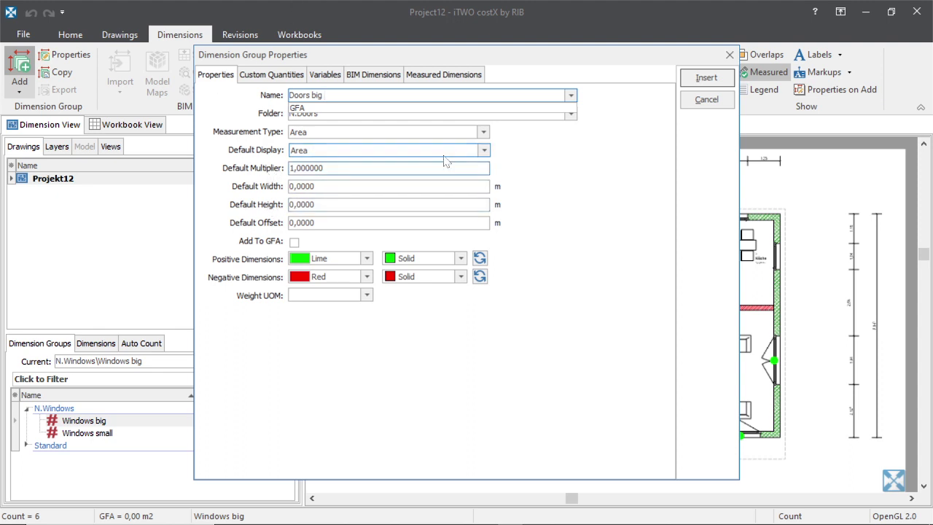
Set the group's measurement type to Count and its positive dimensions colour to Bottle Green, and insert it.
left_click(483, 132)
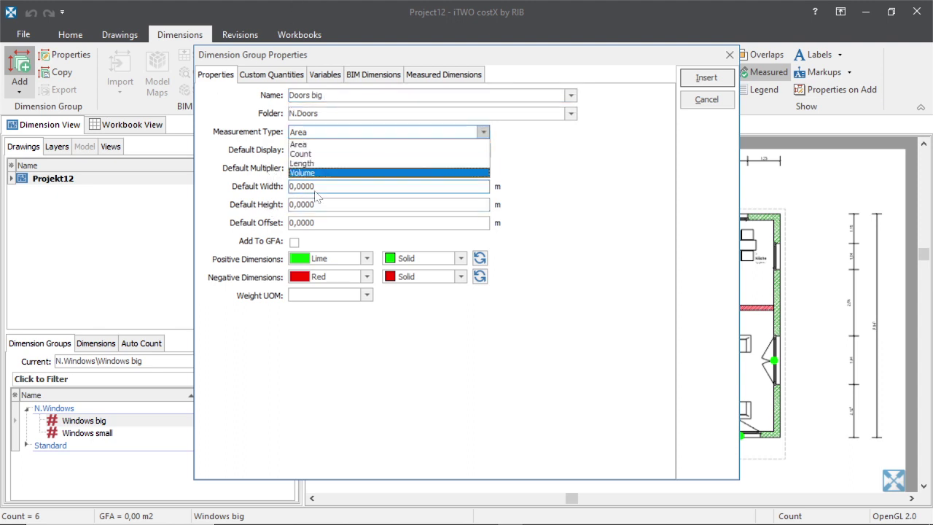
left_click(304, 154)
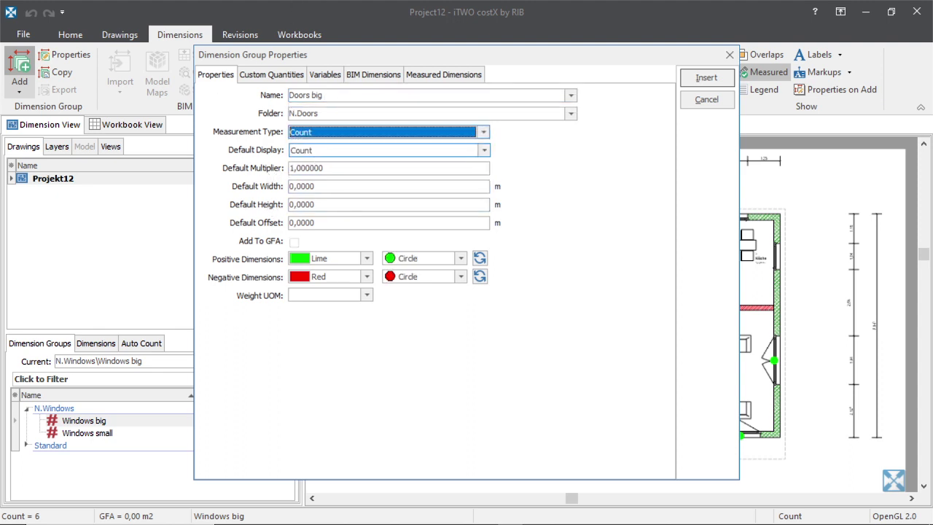
left_click(367, 258)
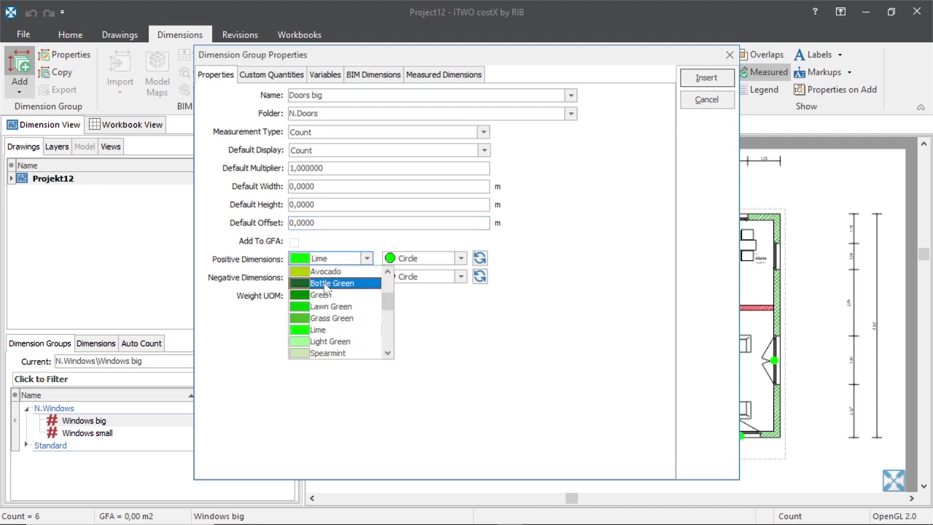
left_click(324, 285)
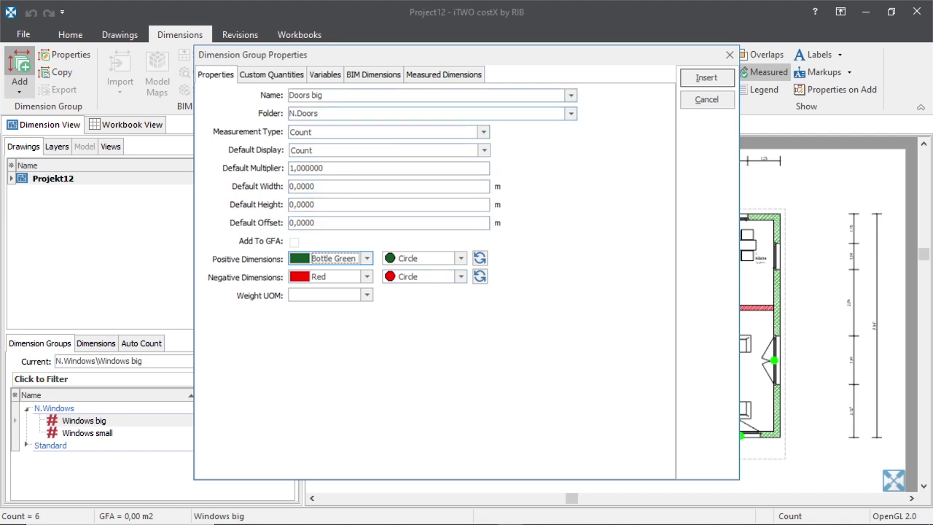
left_click(707, 80)
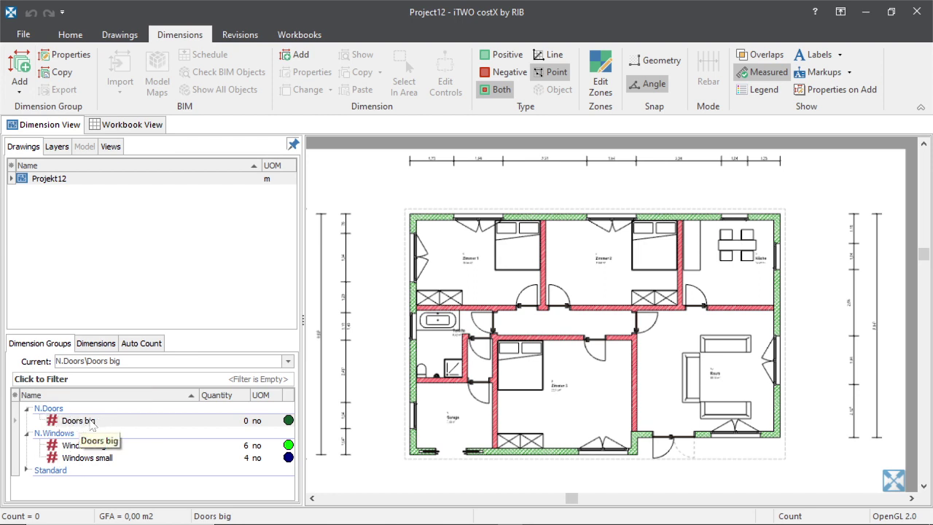
Count the big entrance door in the outer wall of Raum.
scroll(394, 344, "down", 2)
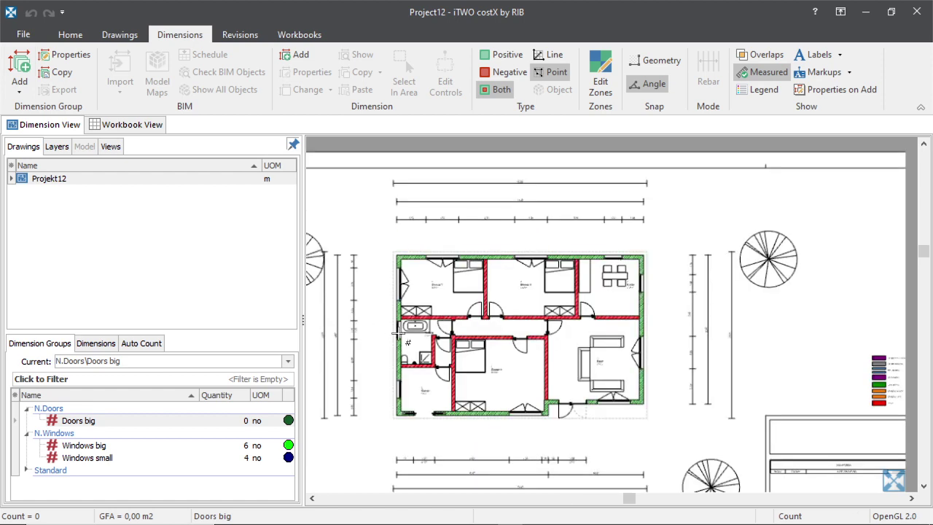
scroll(552, 357, "up", 5)
scroll(576, 353, "down", 6)
scroll(546, 333, "up", 5)
scroll(576, 275, "up", 5)
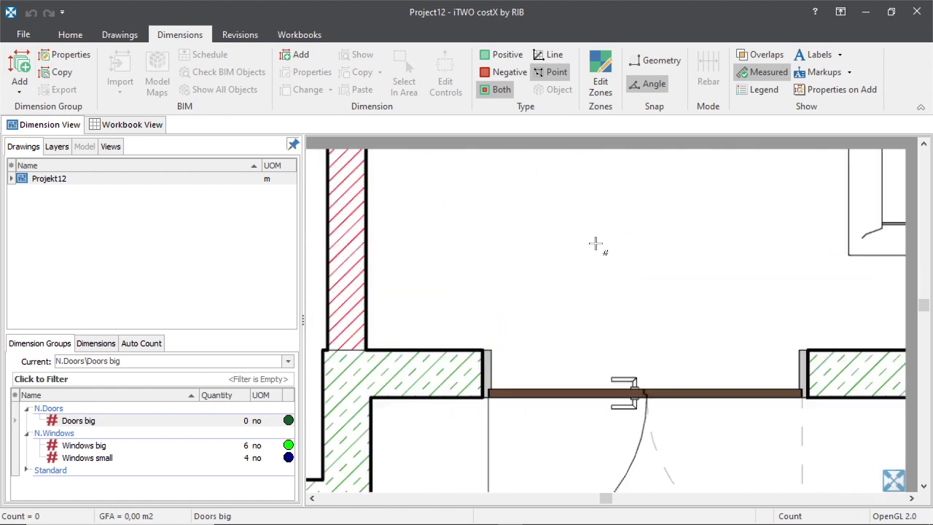
scroll(605, 405, "down", 5)
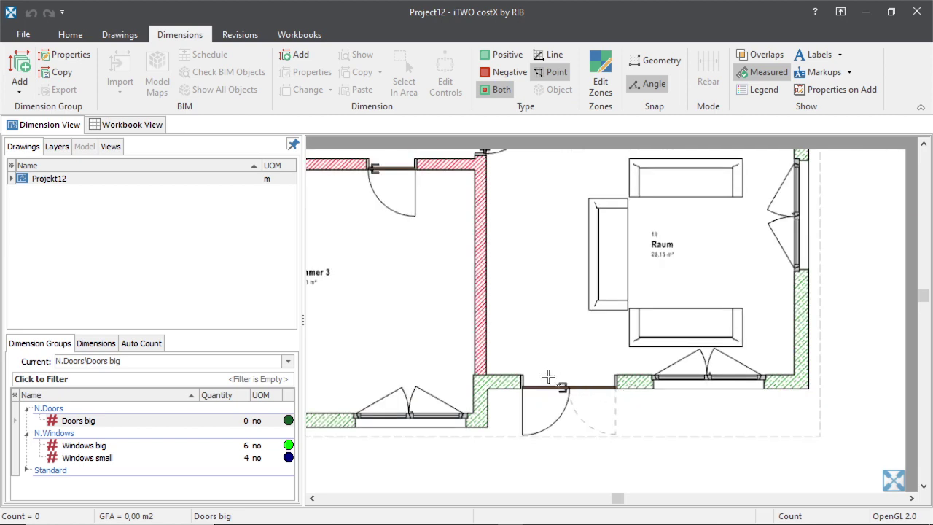
scroll(581, 403, "down", 3)
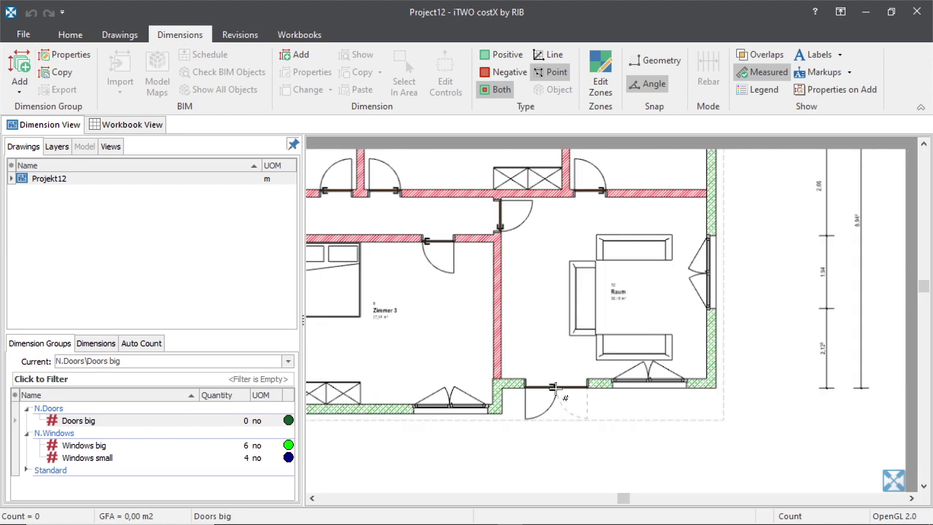
left_click(553, 387)
Check the rest of the floor plan for big doors that are not yet counted.
scroll(554, 390, "down", 2)
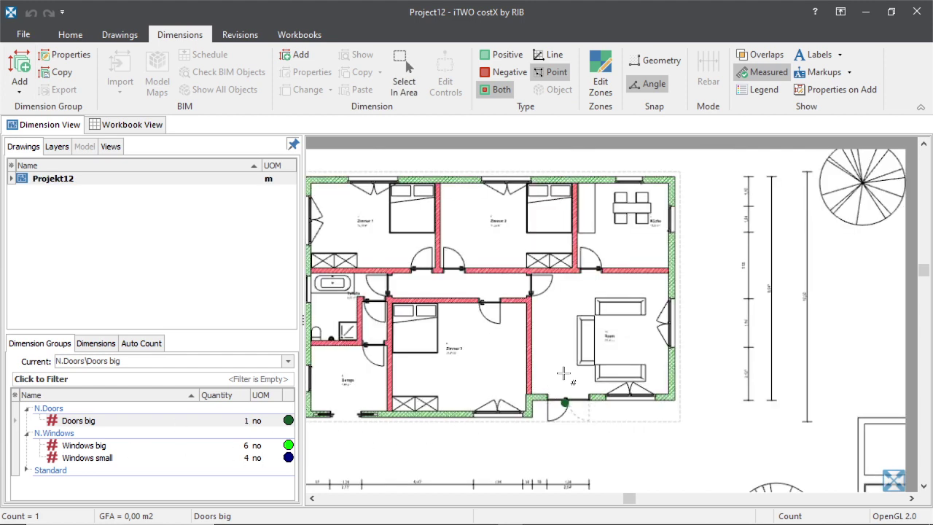
scroll(574, 396, "down", 2)
scroll(416, 278, "up", 3)
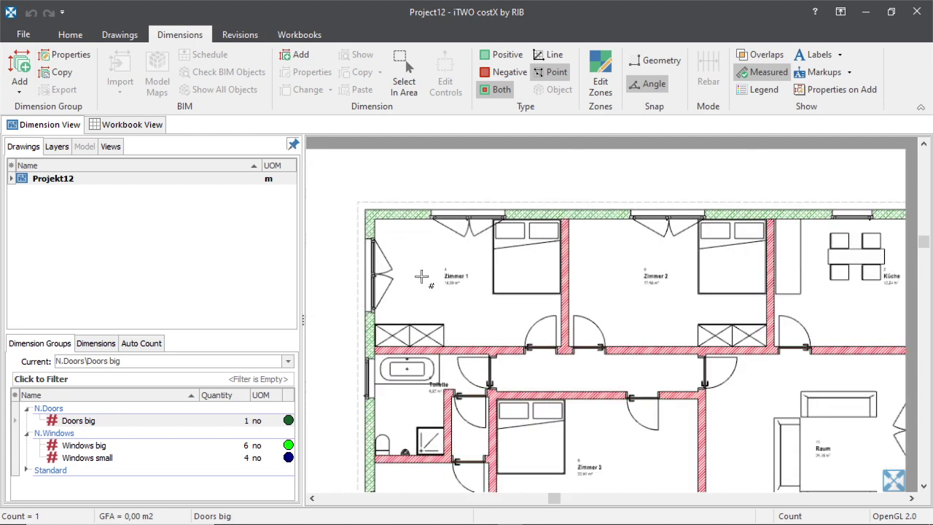
scroll(445, 237, "down", 3)
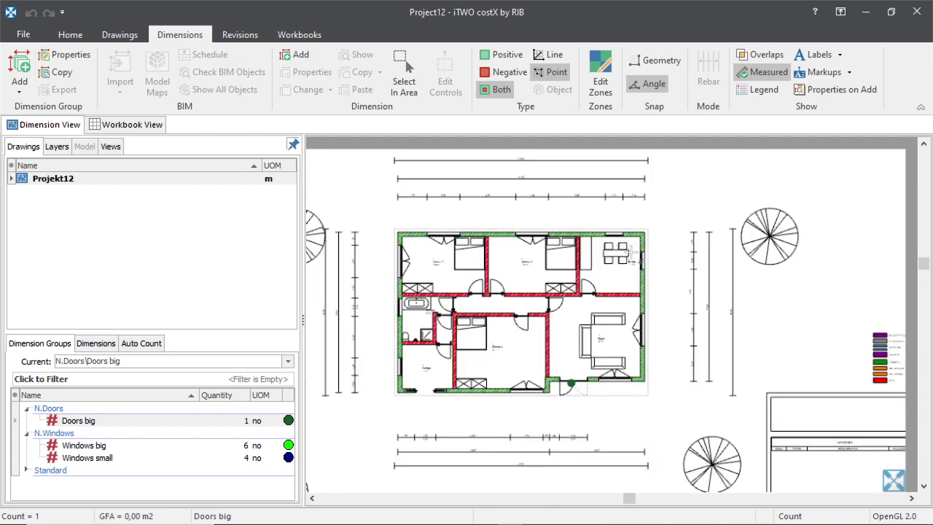
scroll(576, 302, "up", 3)
scroll(531, 312, "down", 2)
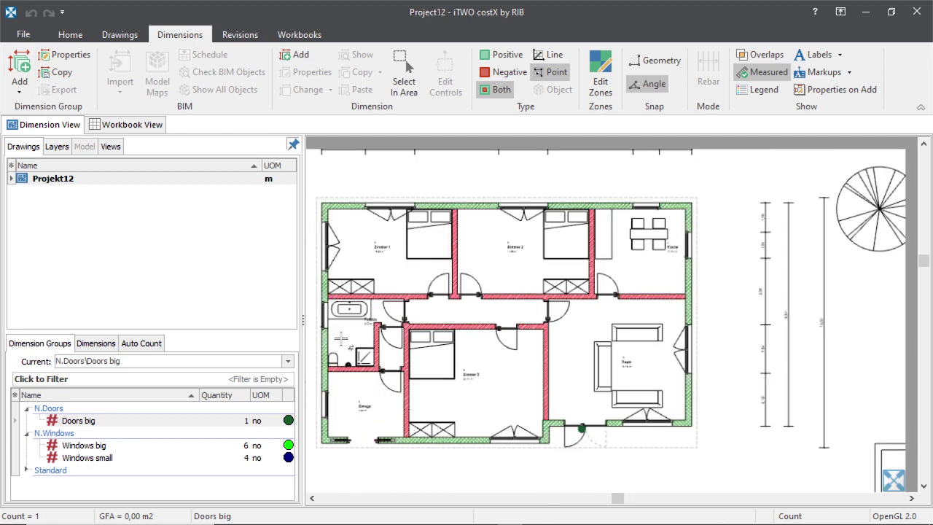
scroll(408, 373, "down", 1)
scroll(372, 379, "up", 1)
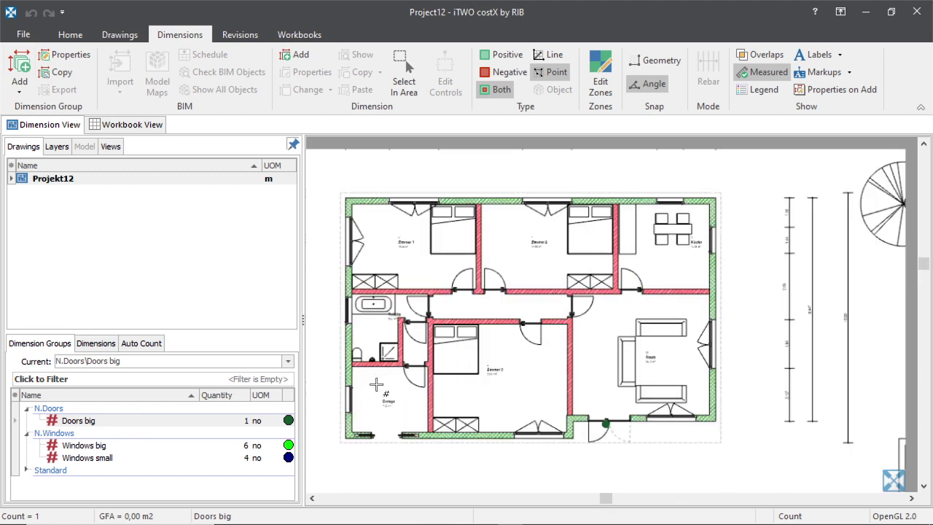
scroll(372, 379, "down", 1)
scroll(516, 401, "up", 5)
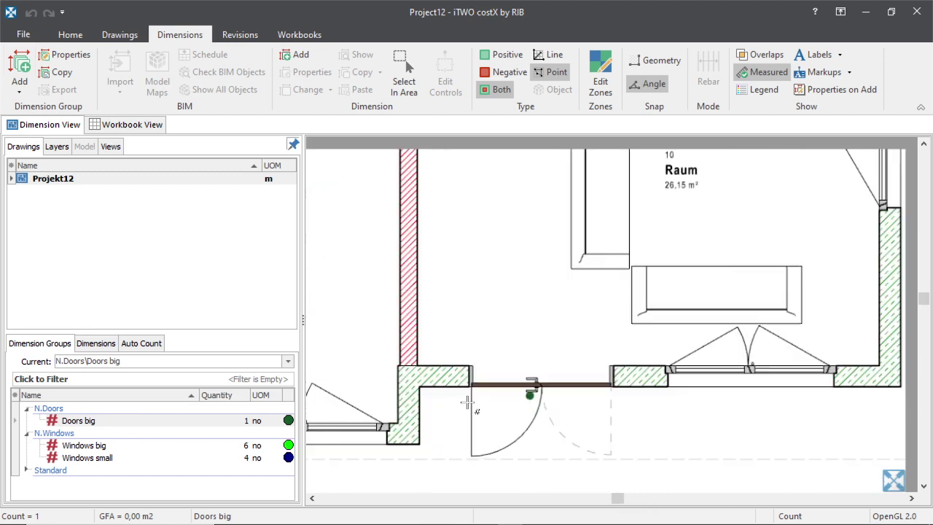
scroll(516, 397, "down", 5)
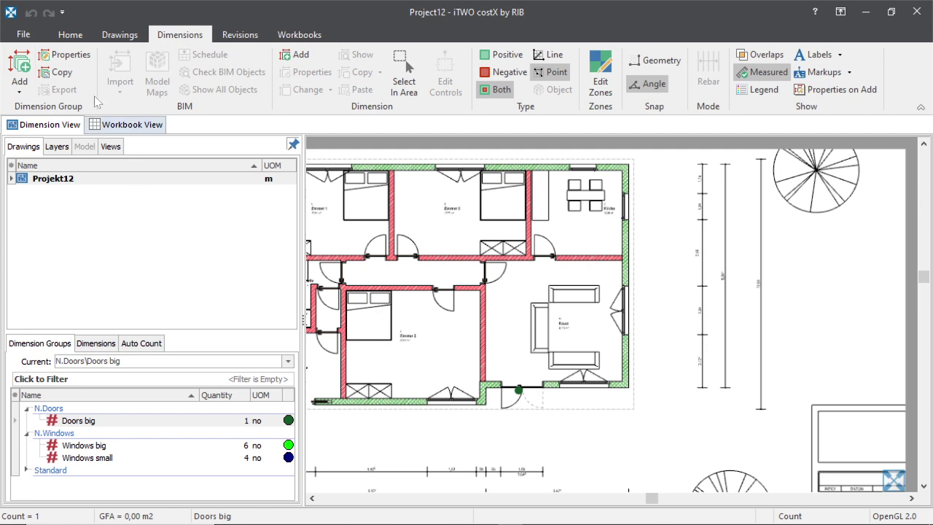
Start a new dimension group named Doors small in the N.Doors folder.
left_click(20, 68)
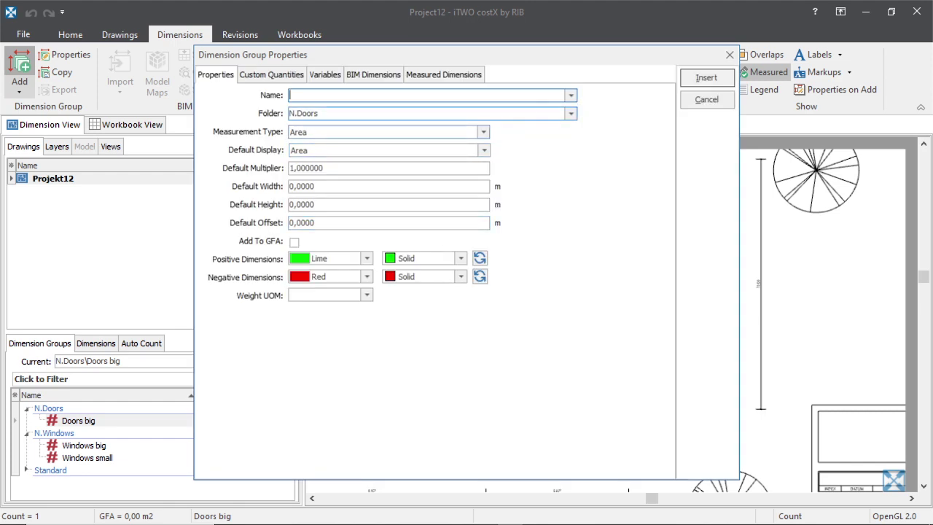
left_click(571, 95)
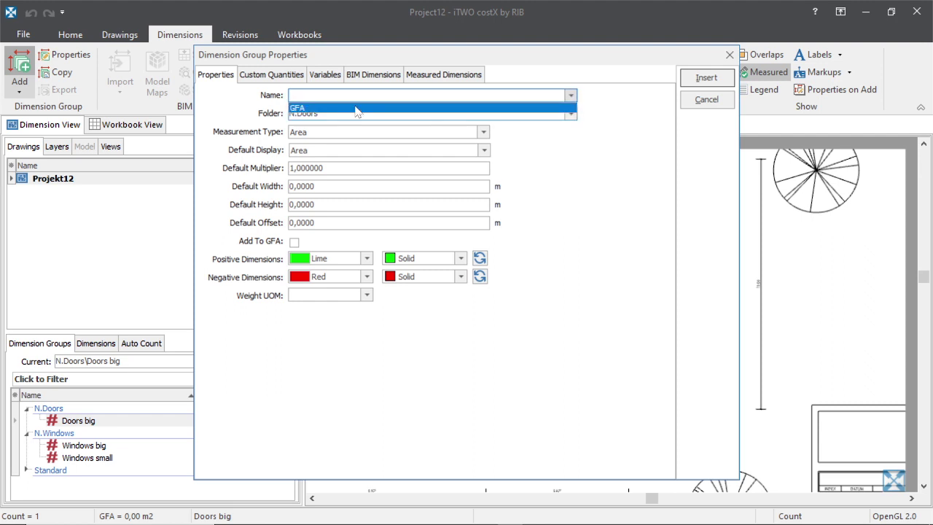
key("Escape")
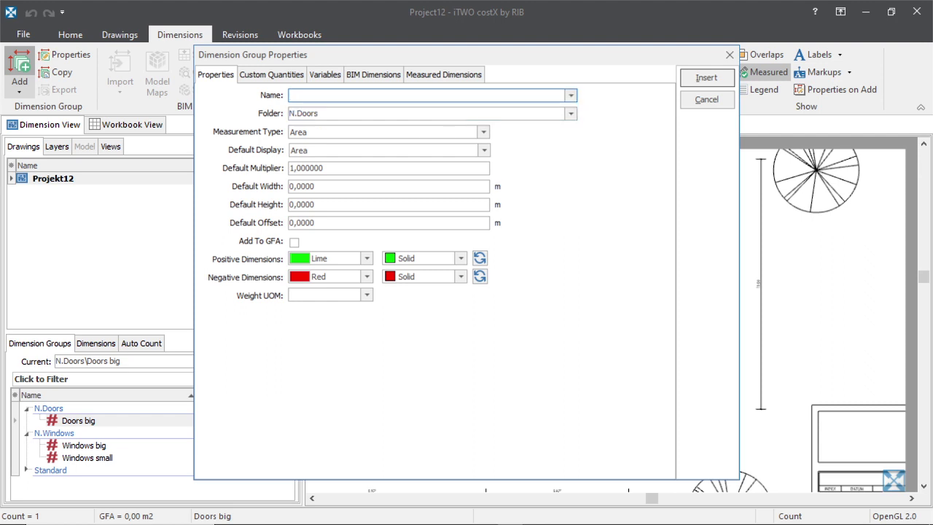
type("Doors small")
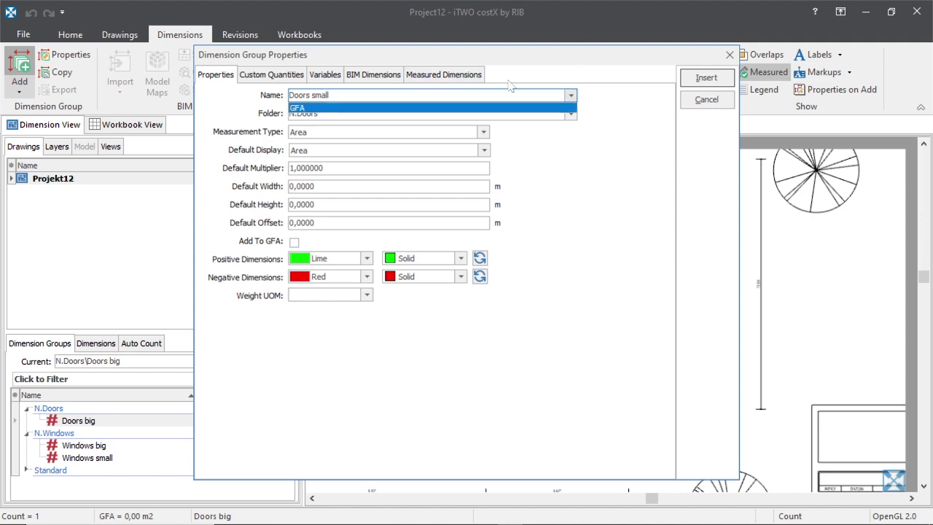
Set the Doors small group's measurement type to Count and its positive dimensions colour to Lawn Green, and insert it.
left_click(483, 132)
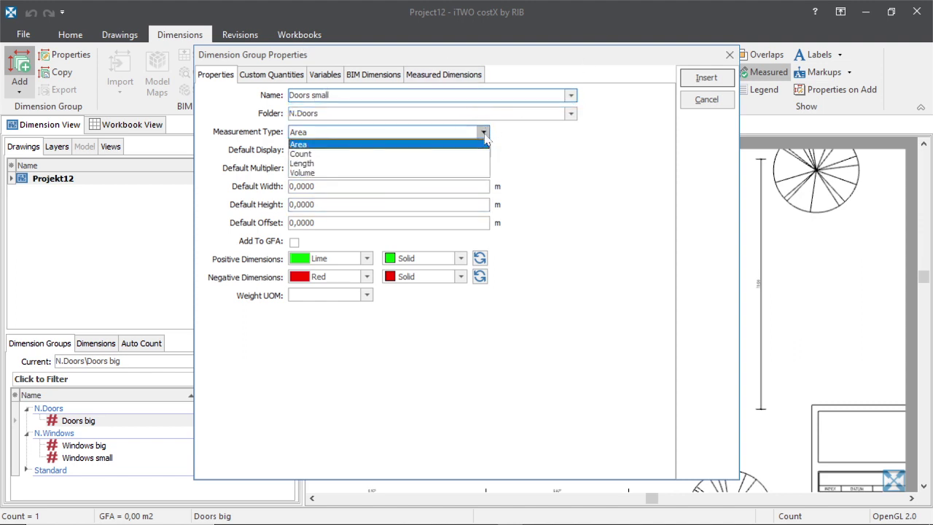
left_click(342, 153)
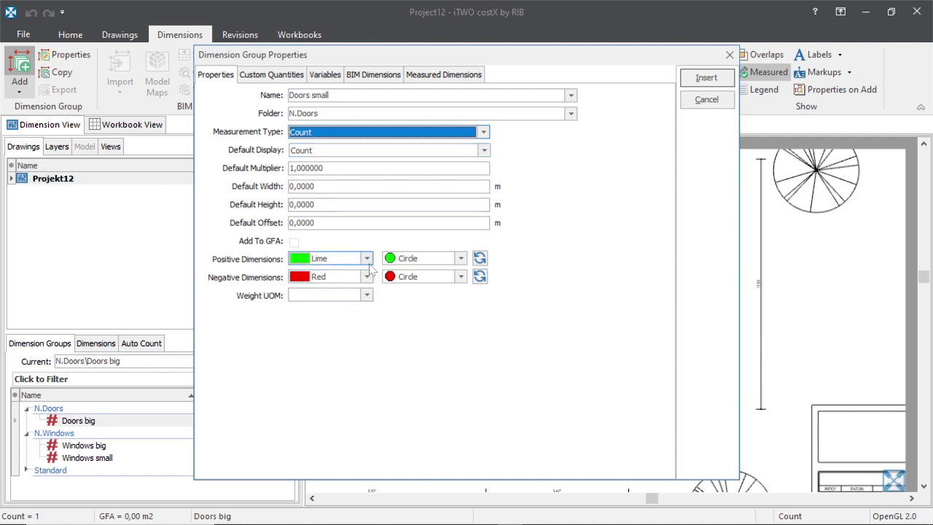
left_click(335, 258)
left_click(367, 259)
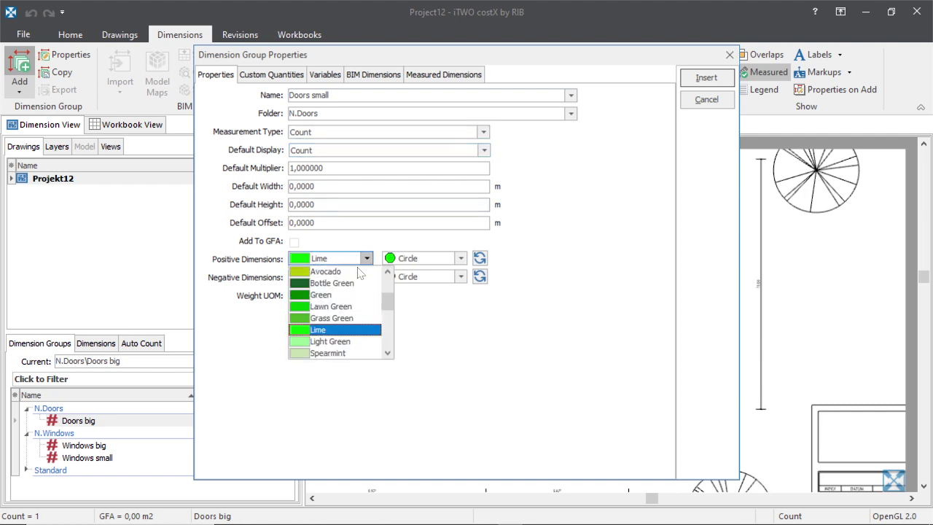
left_click(321, 307)
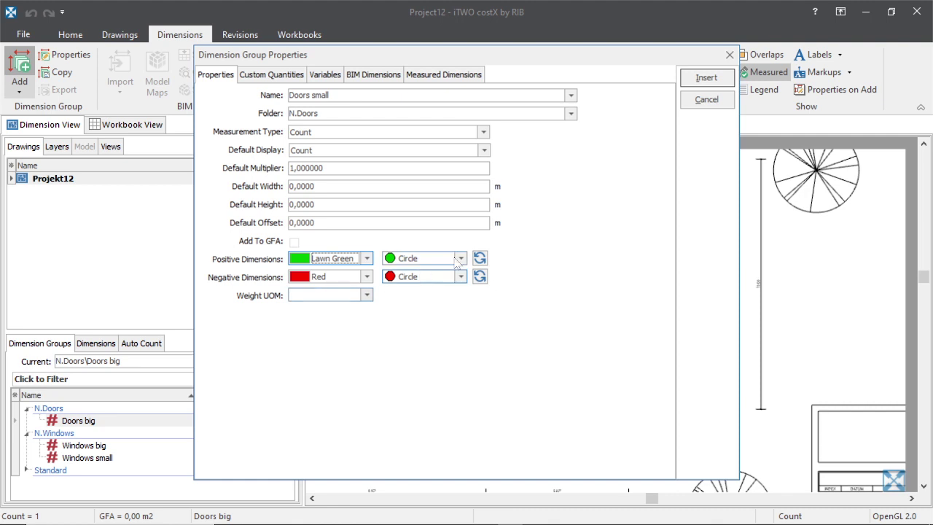
left_click(705, 78)
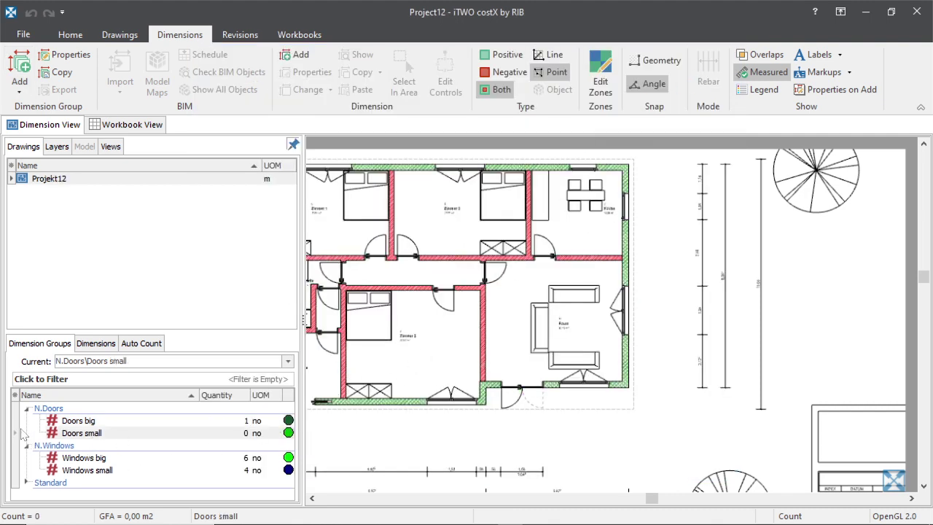
Count the small doors of Zimmer 1, Zimmer 2 and Küche.
scroll(465, 388, "down", 3)
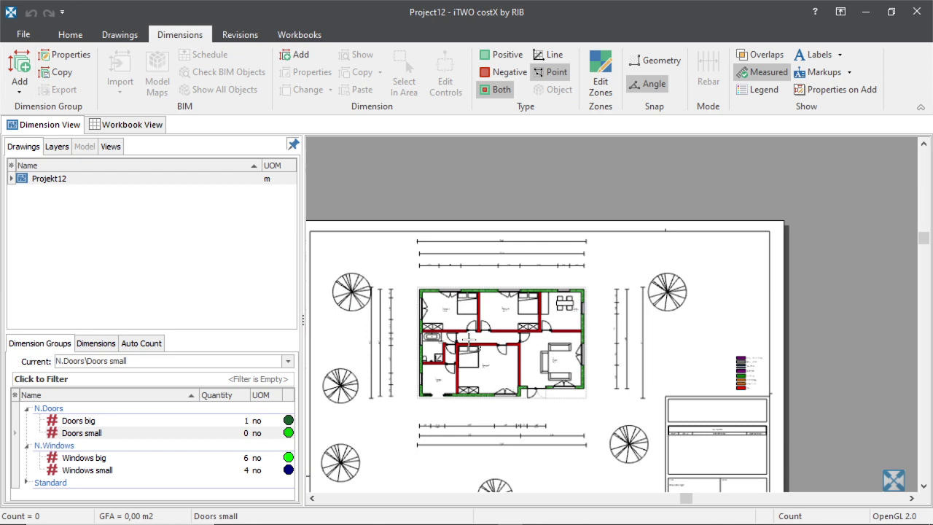
scroll(468, 340, "up", 3)
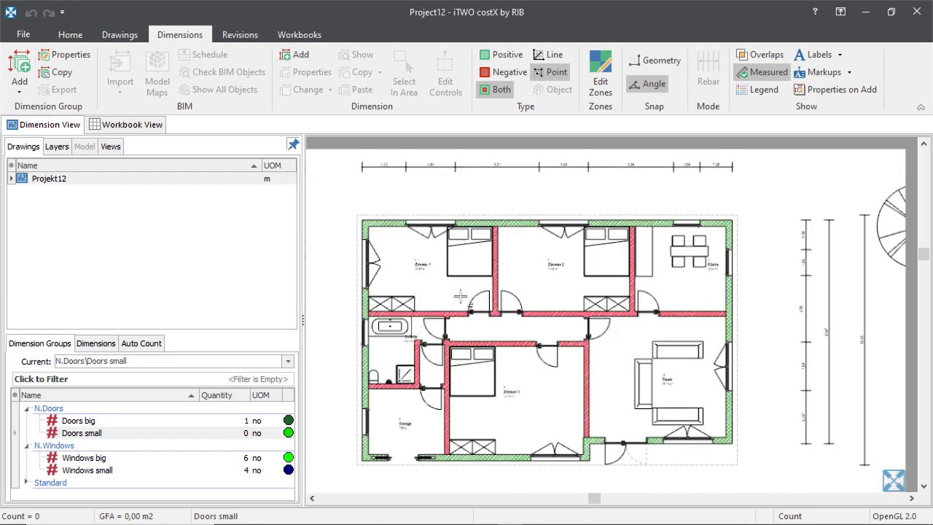
scroll(460, 295, "up", 2)
scroll(445, 307, "down", 2)
scroll(443, 308, "up", 5)
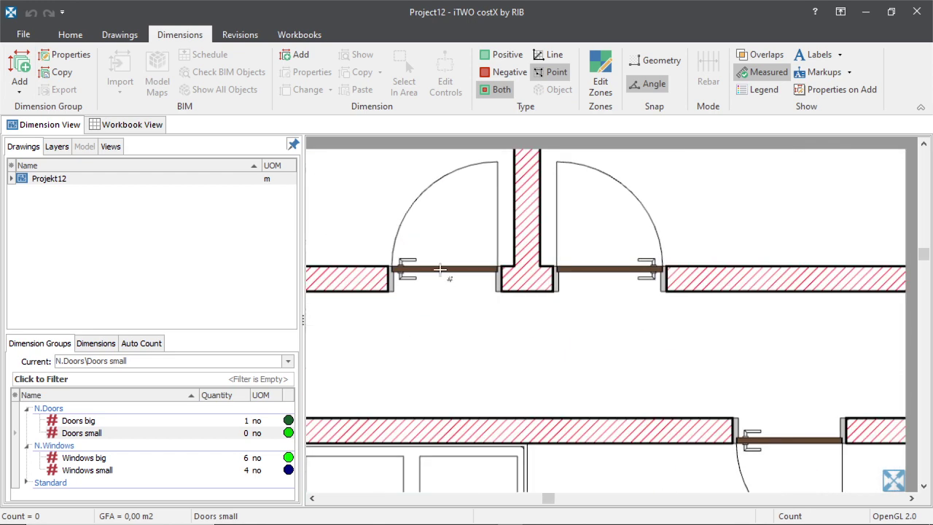
left_click(452, 255)
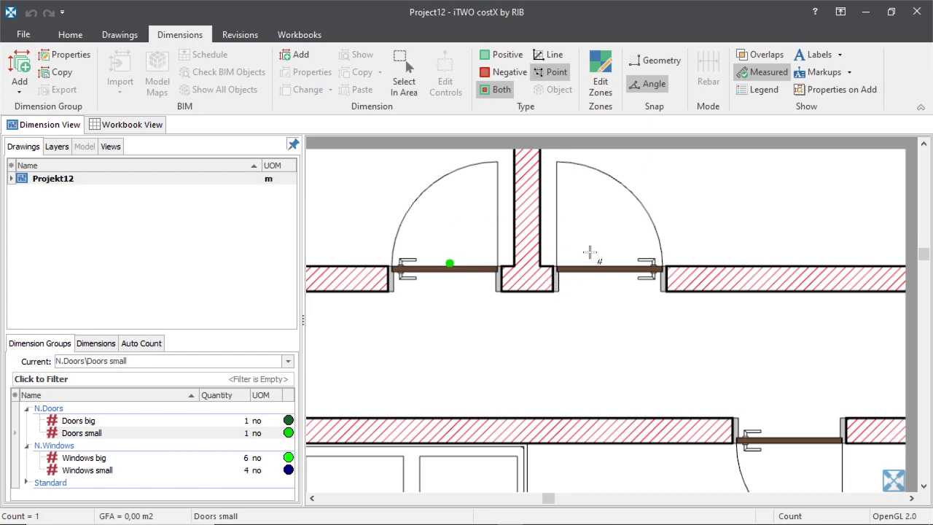
left_click(594, 255)
scroll(499, 288, "down", 3)
scroll(499, 288, "up", 3)
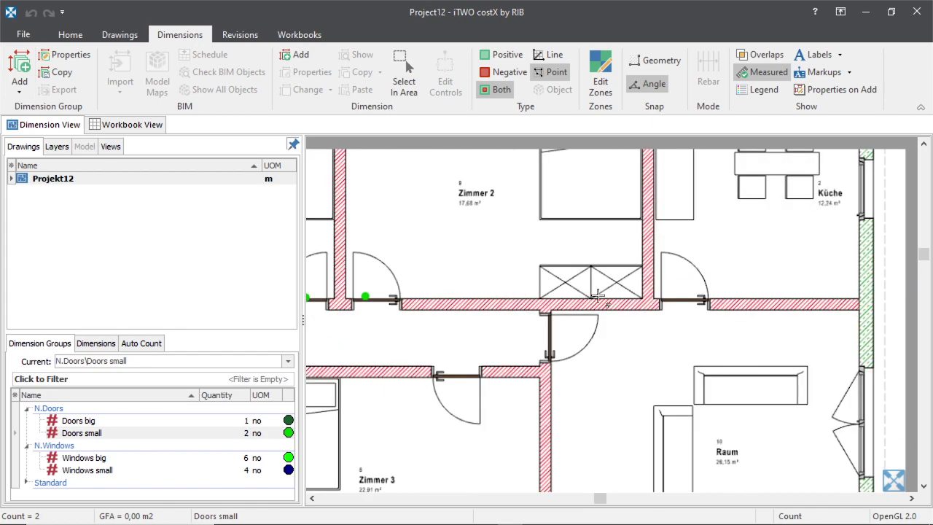
left_click(672, 290)
Count the two small doors of the Toilette and the interior door of the Garage.
scroll(649, 357, "up", 3)
scroll(652, 350, "down", 3)
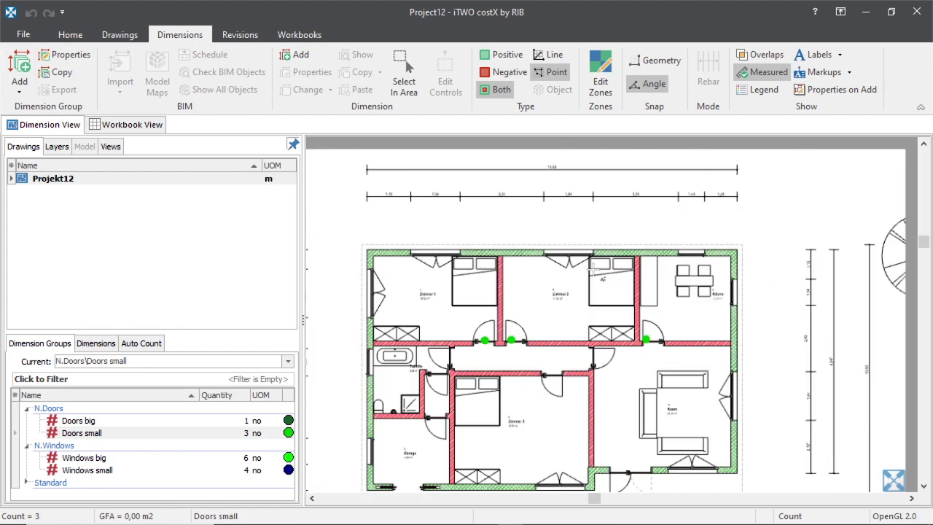
scroll(504, 254, "down", 2)
scroll(511, 313, "up", 1)
scroll(505, 264, "up", 4)
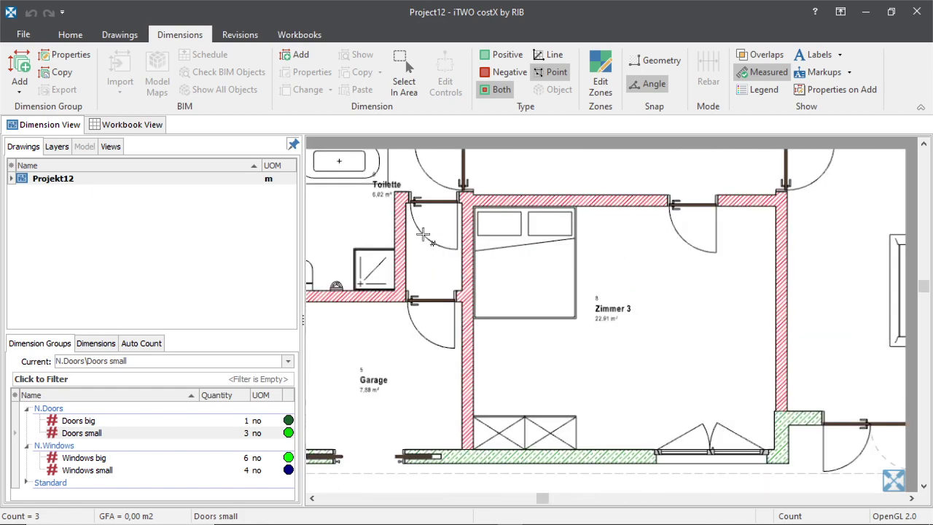
scroll(446, 254, "down", 2)
scroll(448, 229, "up", 2)
scroll(446, 237, "up", 3)
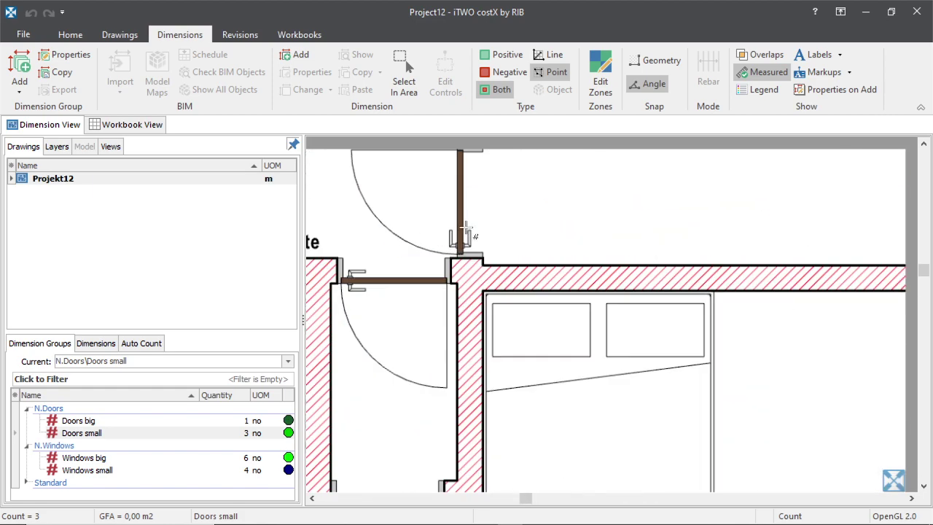
left_click(435, 210)
scroll(433, 270, "down", 3)
left_click(446, 330)
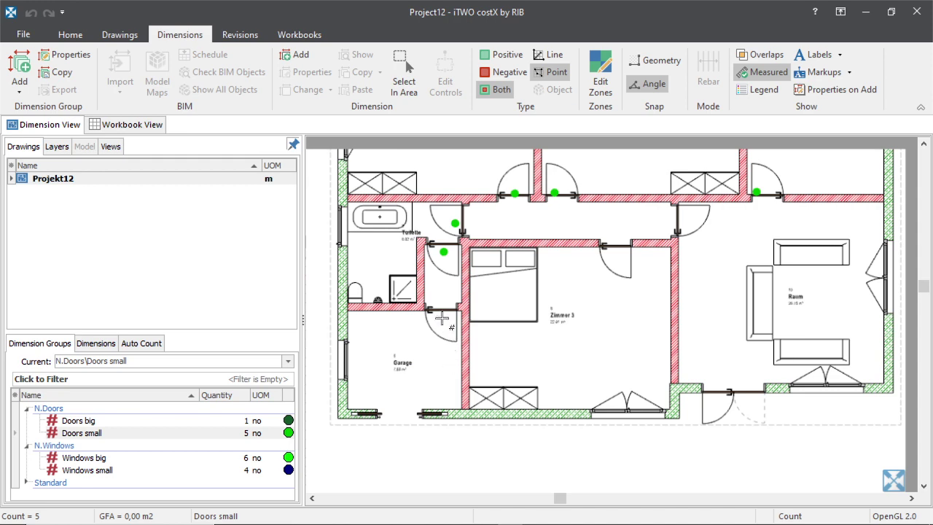
left_click(437, 319)
Count the small door of Zimmer 3 and the door between the corridor and Raum.
scroll(412, 333, "down", 1)
scroll(484, 306, "up", 2)
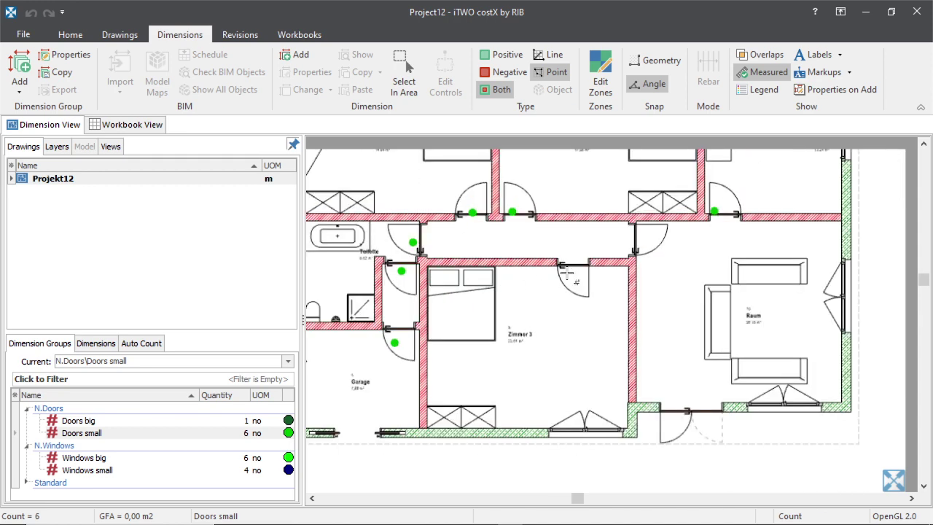
left_click(563, 280)
left_click(635, 239)
scroll(583, 258, "down", 2)
scroll(642, 245, "up", 1)
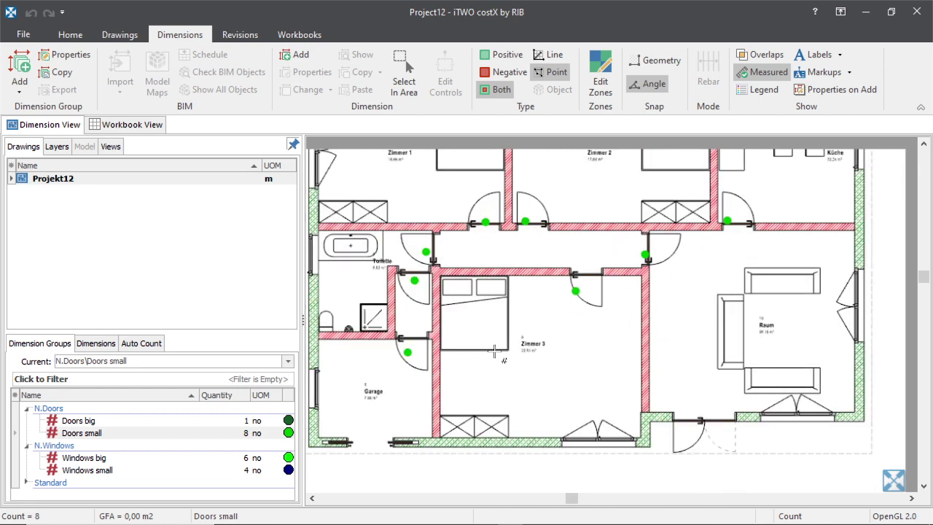
scroll(486, 292, "down", 1)
scroll(514, 305, "up", 1)
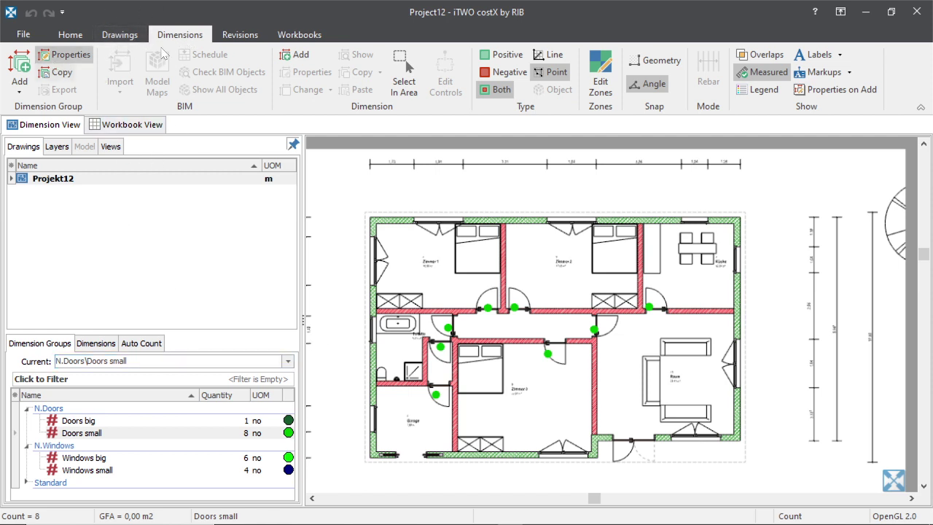
Start a new dimension group named Bed in a new folder named Funitures.
left_click(22, 65)
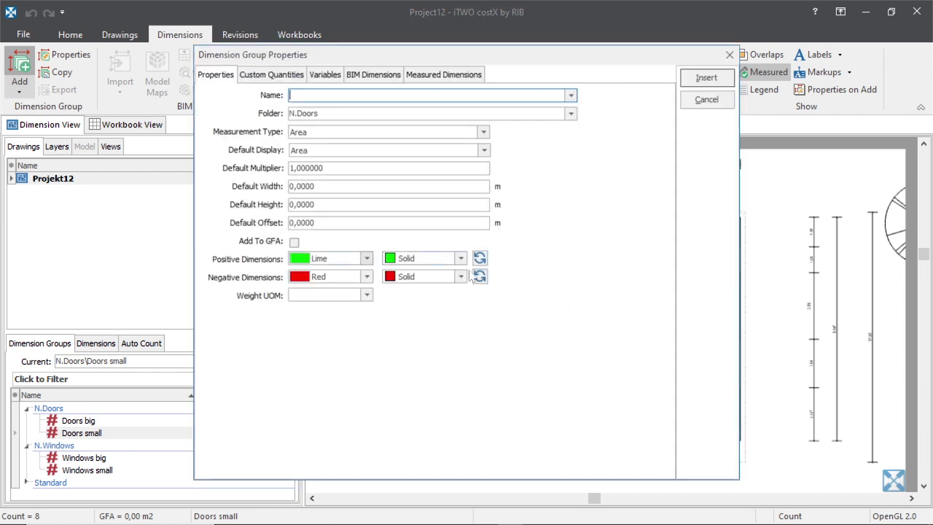
left_click(571, 95)
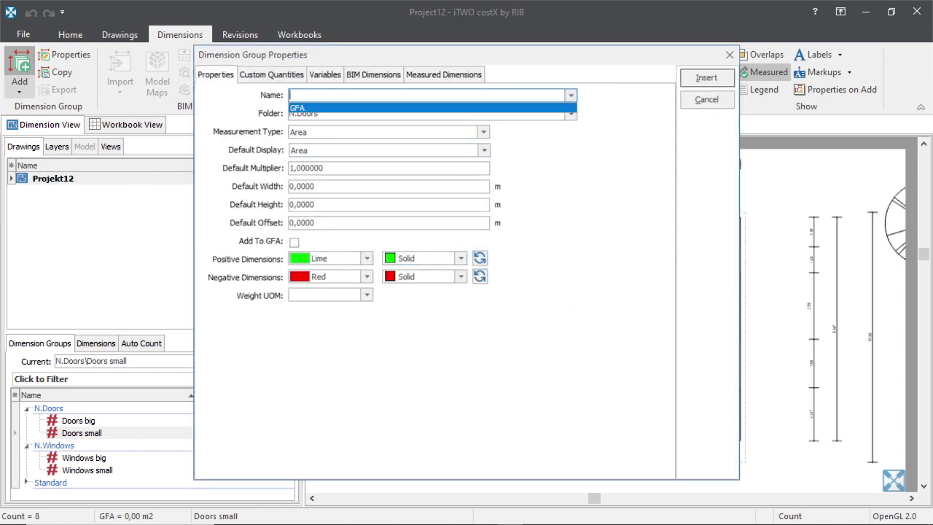
left_click(460, 96)
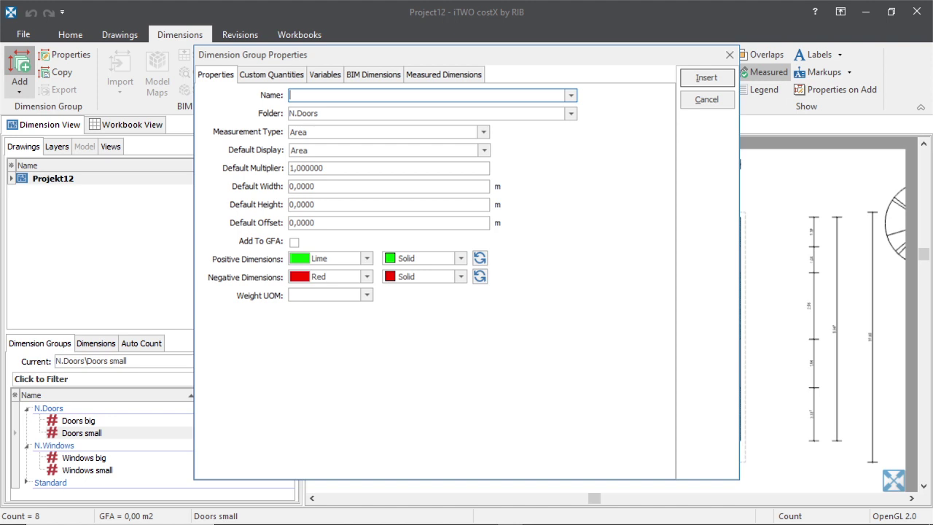
type("Bed")
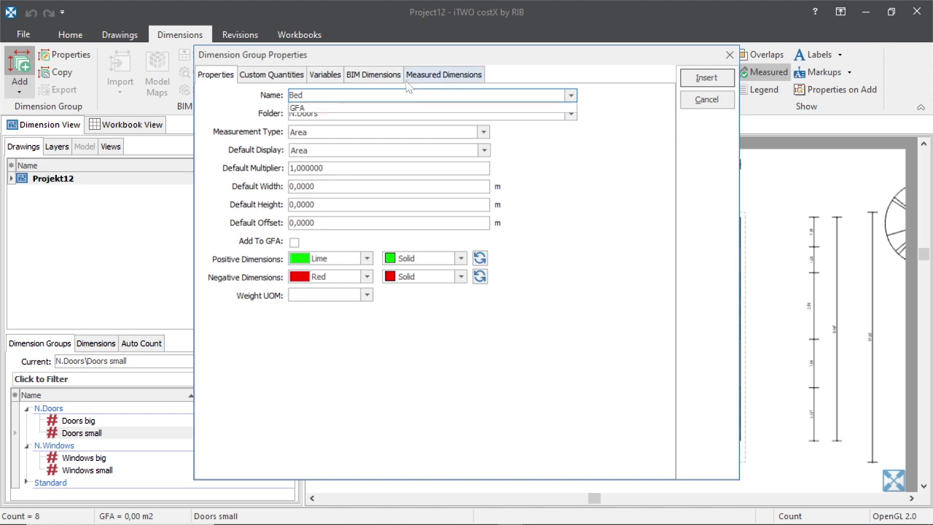
left_click(575, 116)
left_click(574, 117)
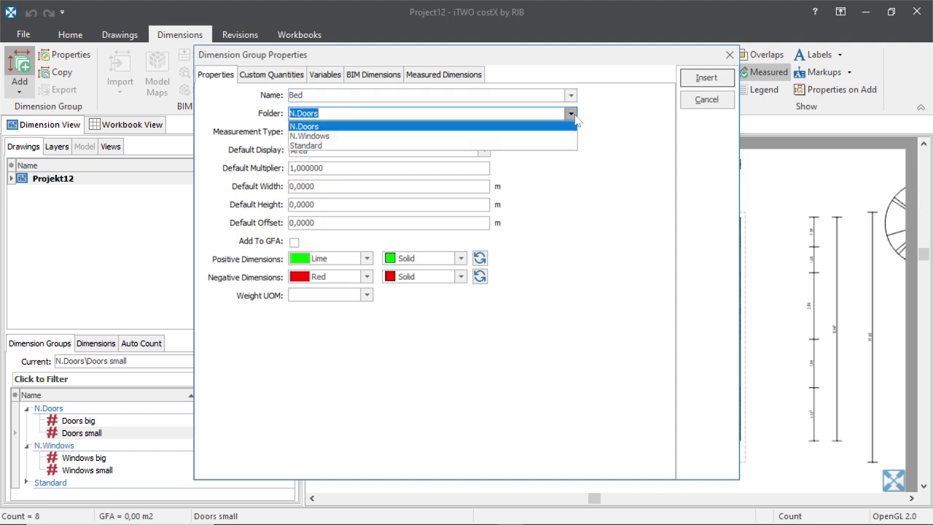
key("Return")
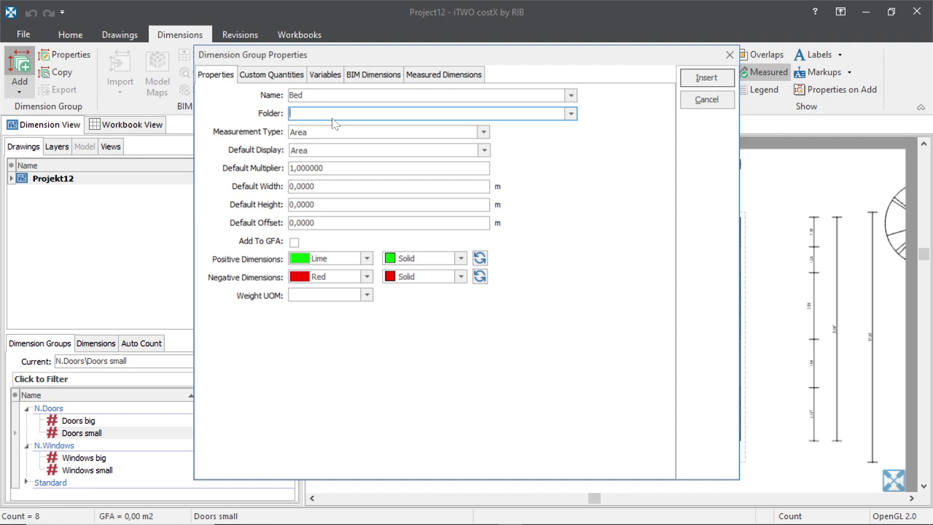
type("Funitures")
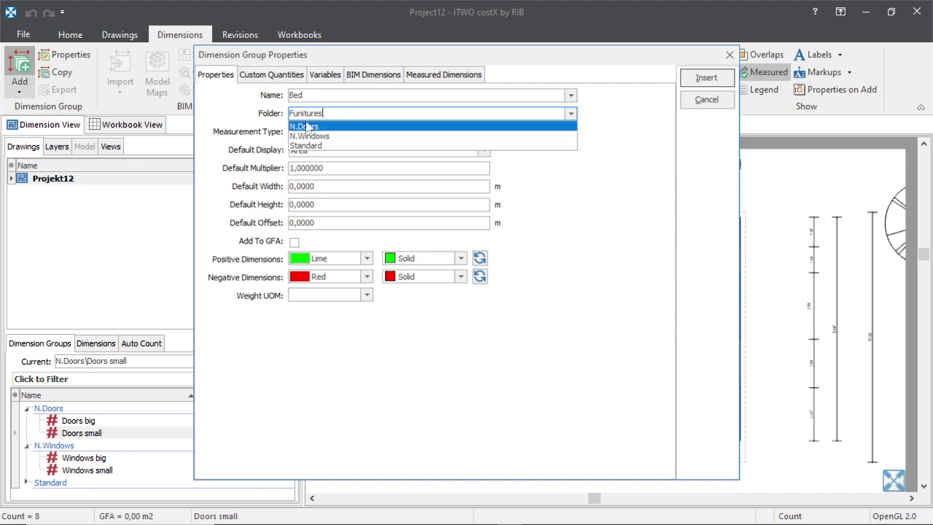
left_click(563, 210)
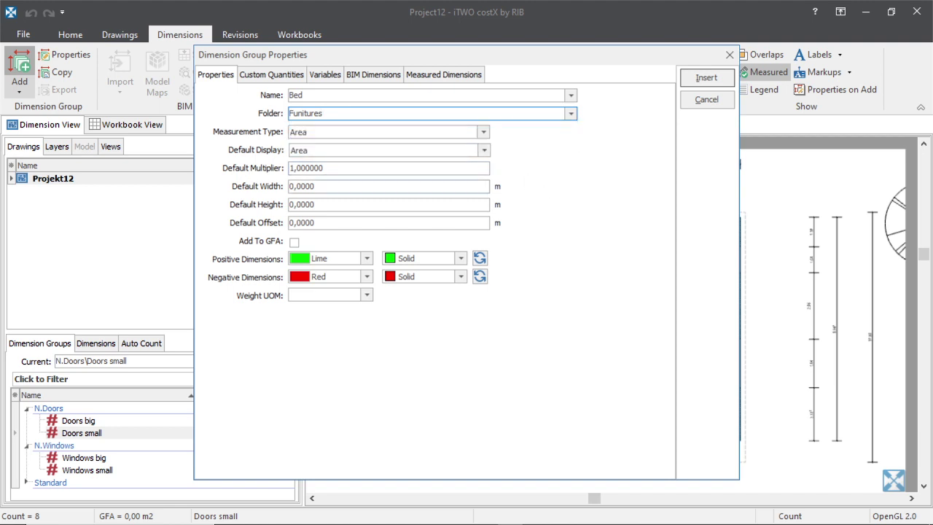
Set the Bed group's measurement type to Count and its positive dimensions colour to Dodger Blue, and insert it.
left_click(482, 131)
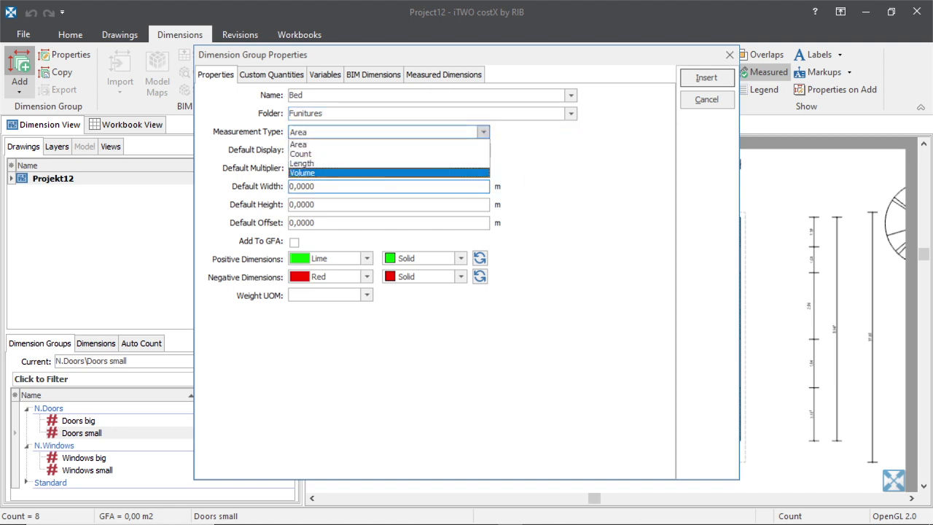
left_click(301, 154)
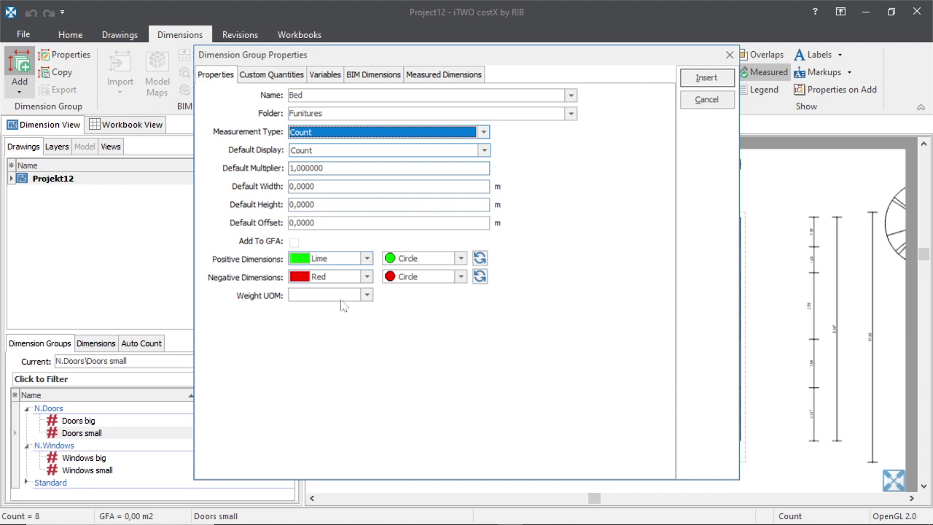
left_click(367, 259)
scroll(336, 320, "down", 3)
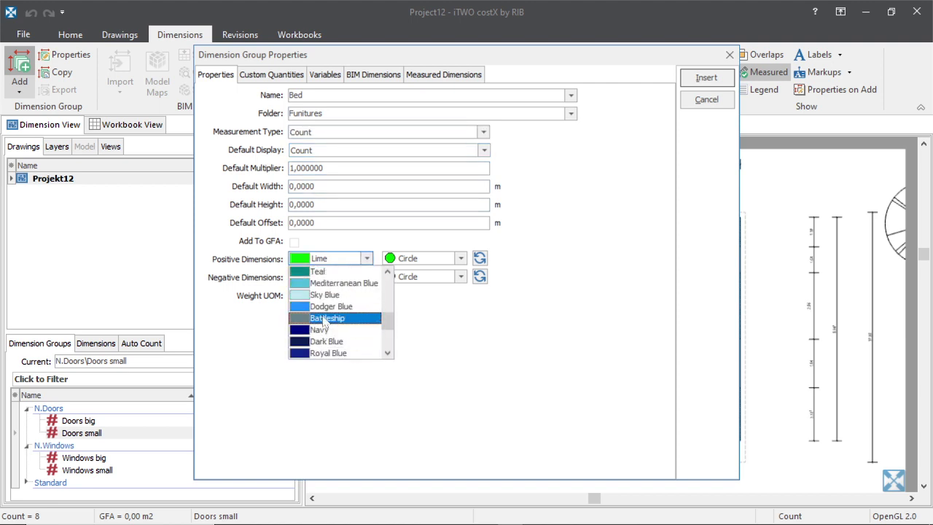
left_click(333, 307)
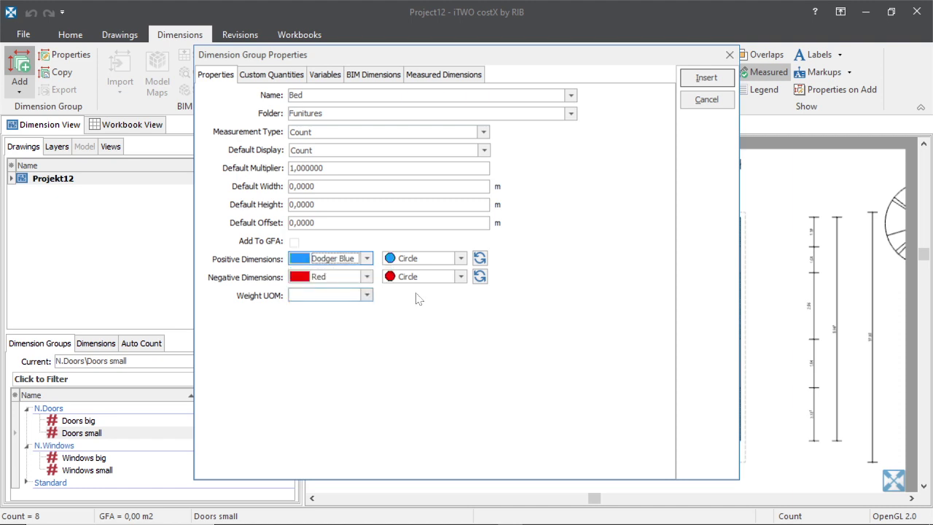
left_click(707, 78)
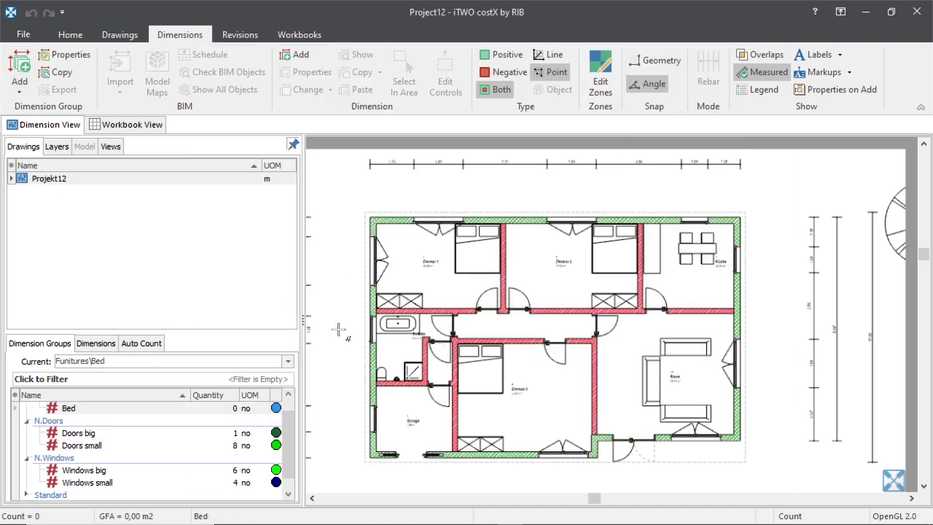
scroll(106, 487, "down", 1)
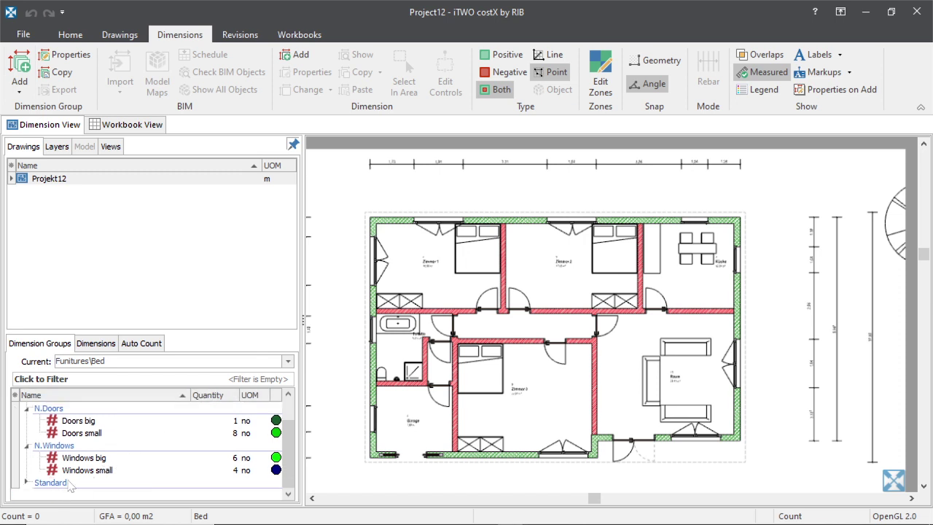
Count the beds in Zimmer 1, Zimmer 2 and Zimmer 3 in the Bed dimension group.
scroll(81, 471, "up", 1)
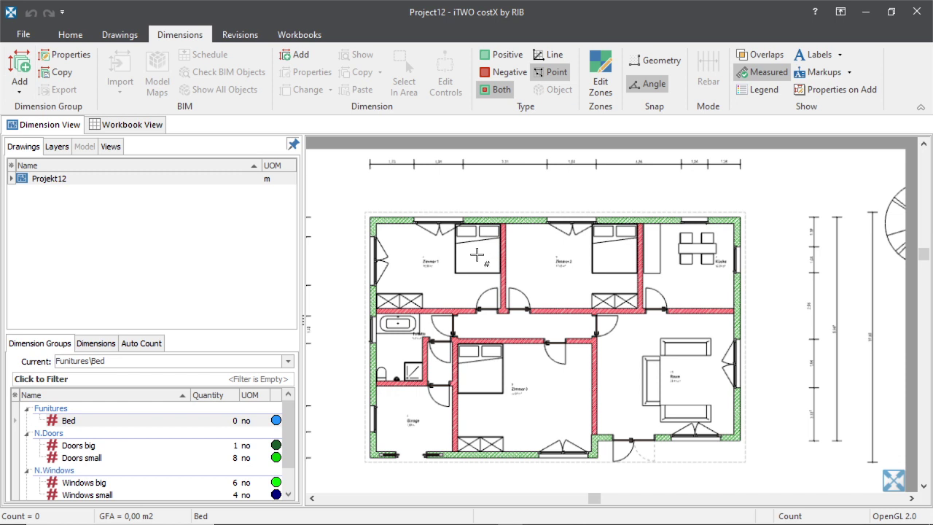
left_click(473, 262)
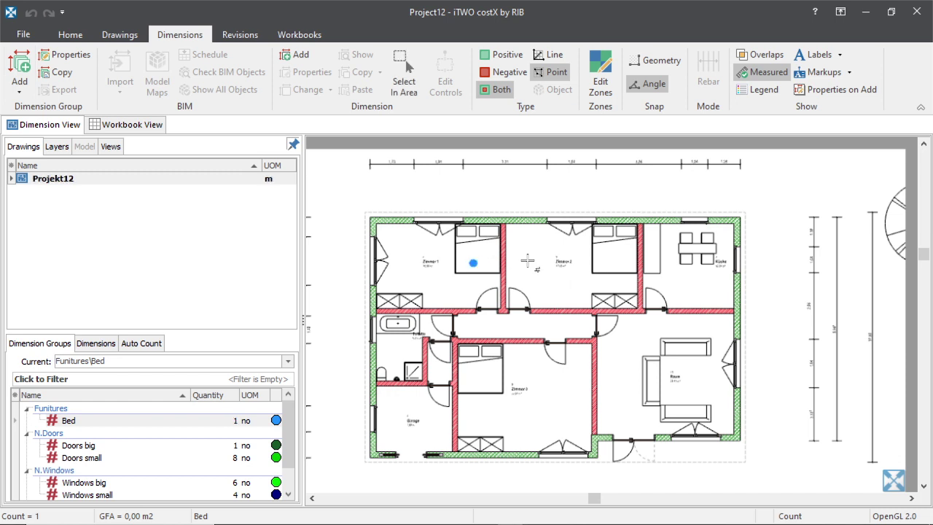
left_click(613, 262)
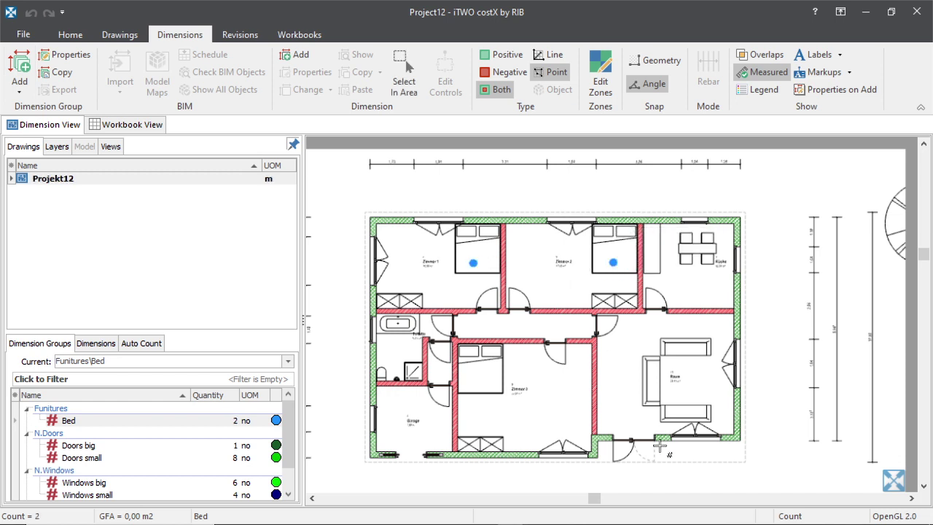
left_click(482, 378)
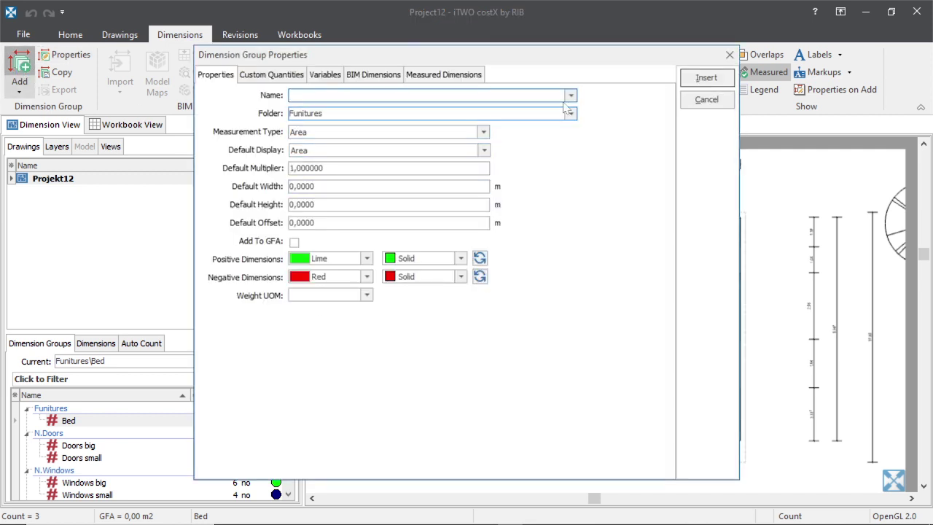
Name a new dimension group Tisch in the Funitures folder and set its measurement type and default display to Count.
left_click(571, 95)
left_click(591, 186)
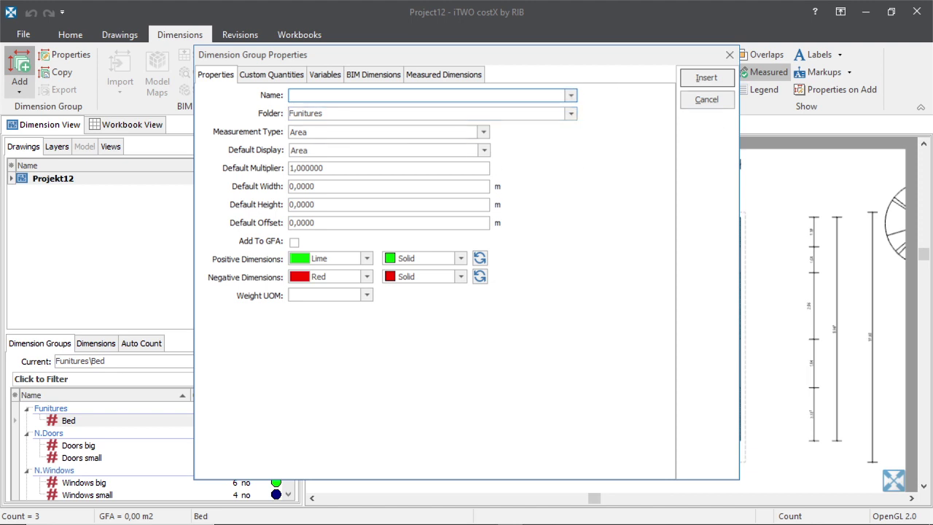
type("Tisch")
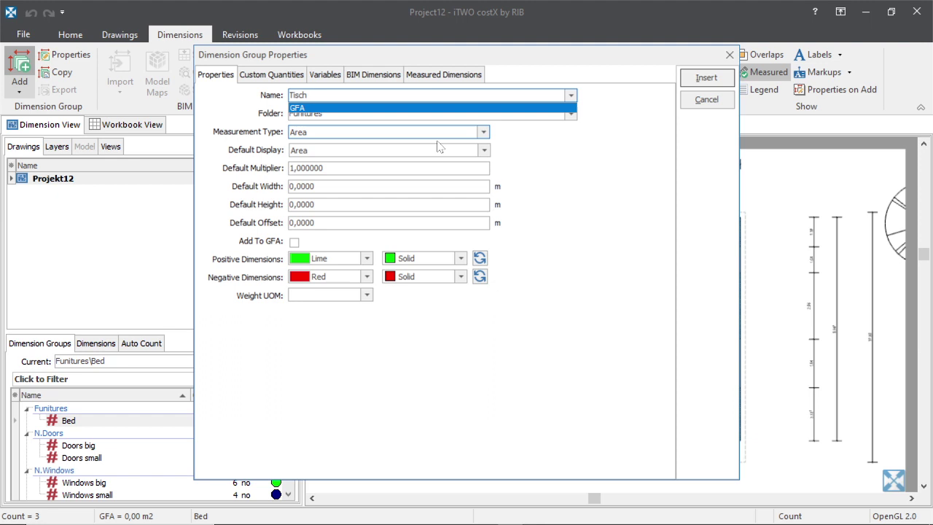
left_click(483, 132)
left_click(320, 155)
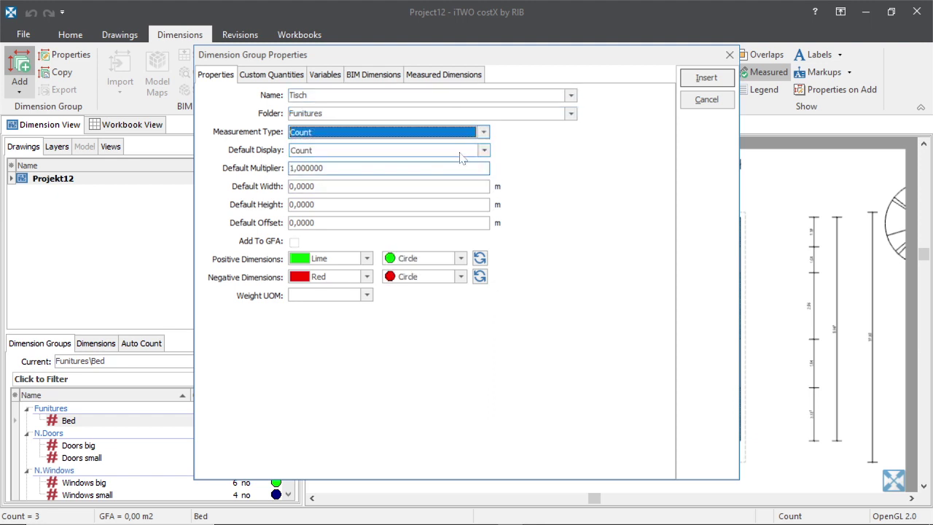
left_click(483, 150)
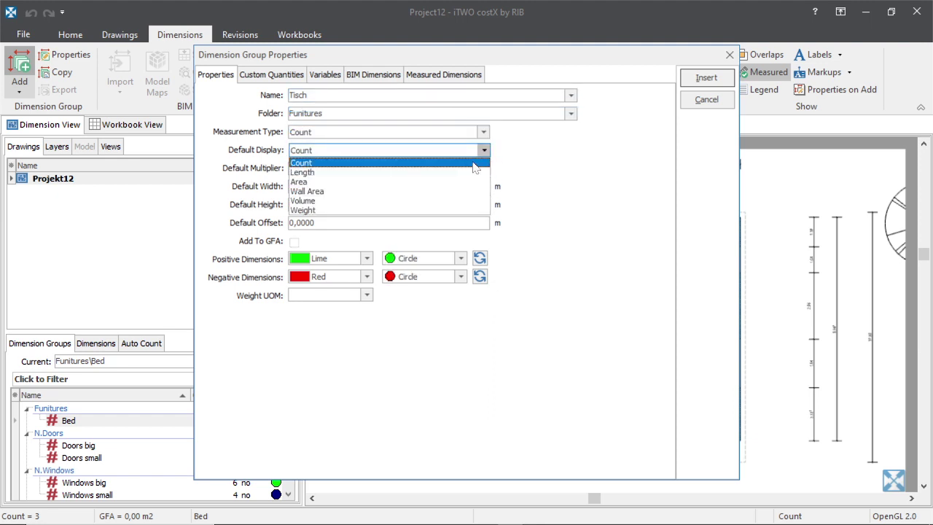
left_click(310, 163)
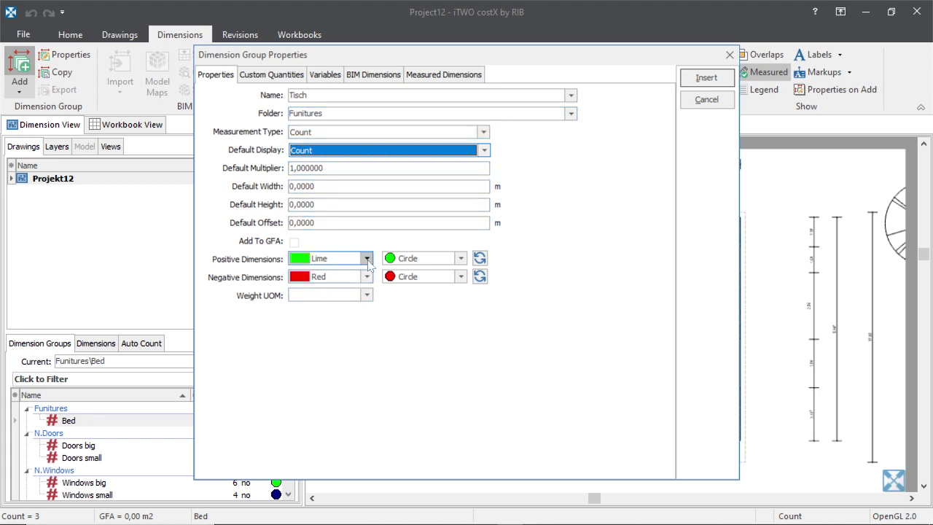
Set the Tisch group's positive dimensions colour to Teal and insert the group.
left_click(335, 258)
scroll(318, 314, "down", 2)
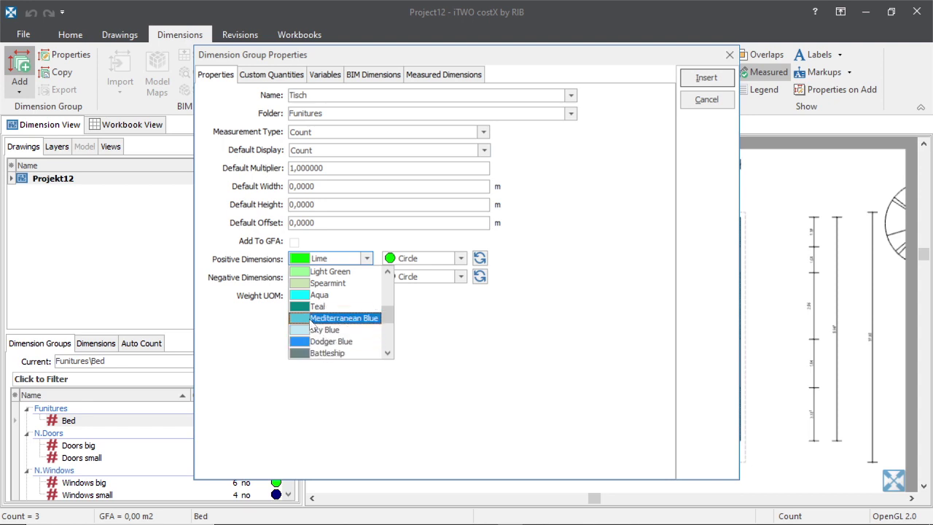
left_click(322, 307)
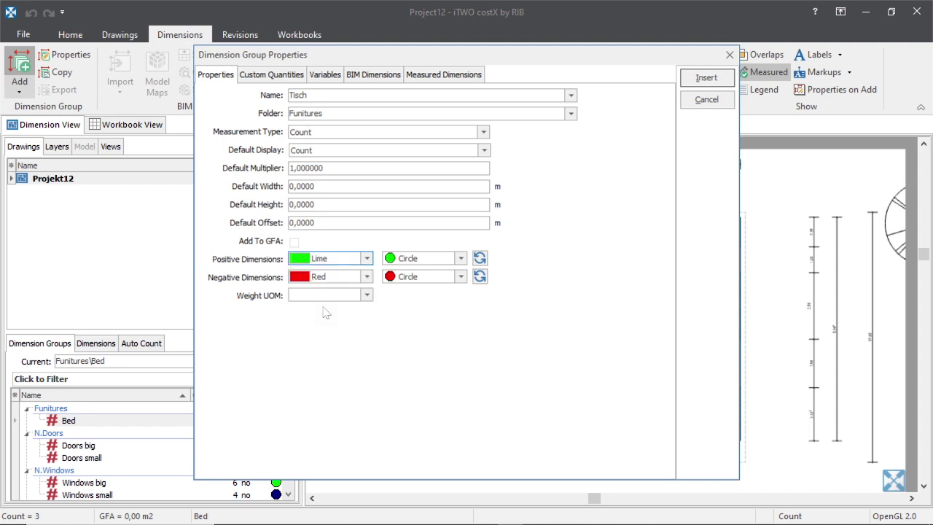
left_click(707, 78)
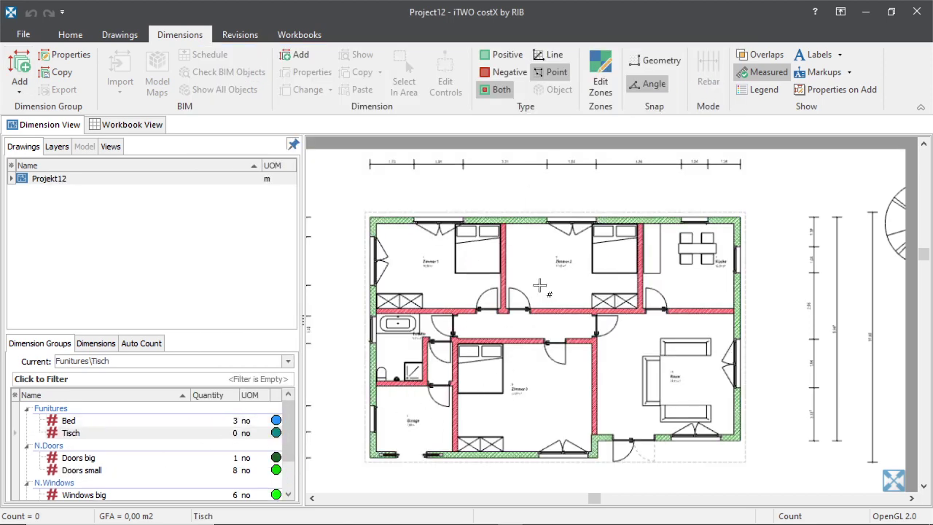
Count the four chairs around the Küche table in the Tisch dimension group.
scroll(422, 415, "up", 3)
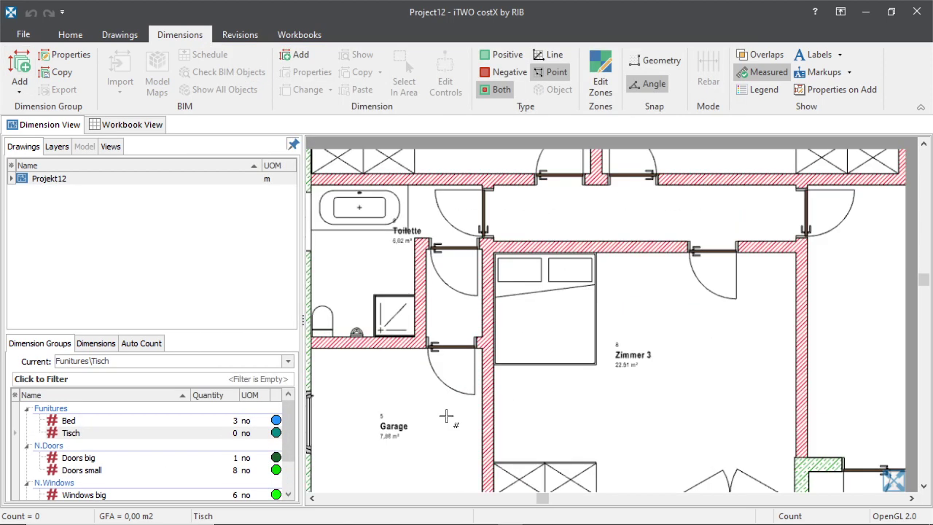
scroll(446, 415, "down", 3)
scroll(576, 379, "up", 3)
scroll(569, 357, "down", 3)
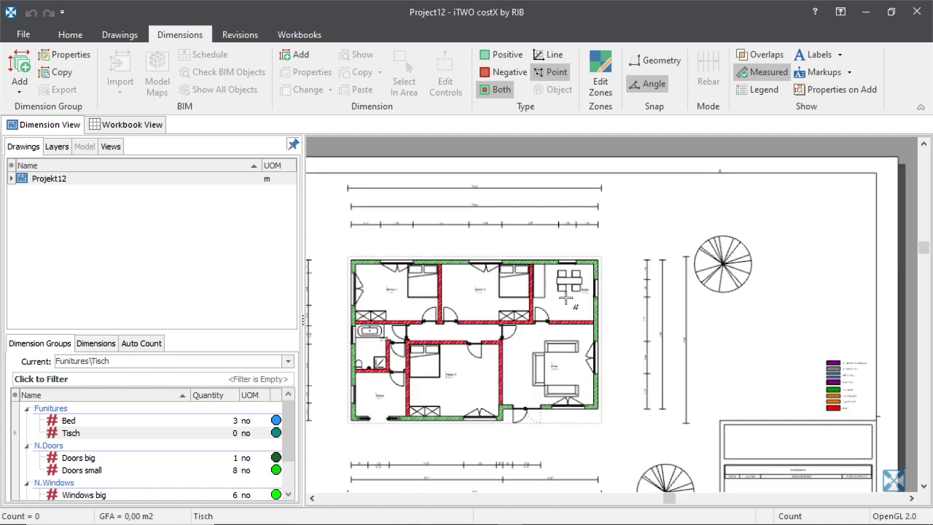
scroll(567, 299, "up", 4)
scroll(583, 279, "down", 2)
scroll(557, 288, "up", 2)
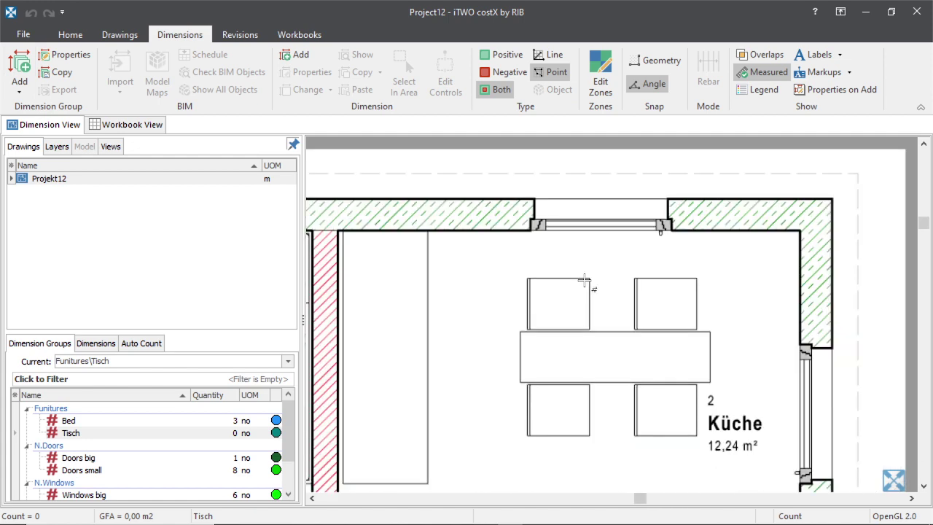
scroll(500, 228, "up", 1)
scroll(500, 229, "down", 2)
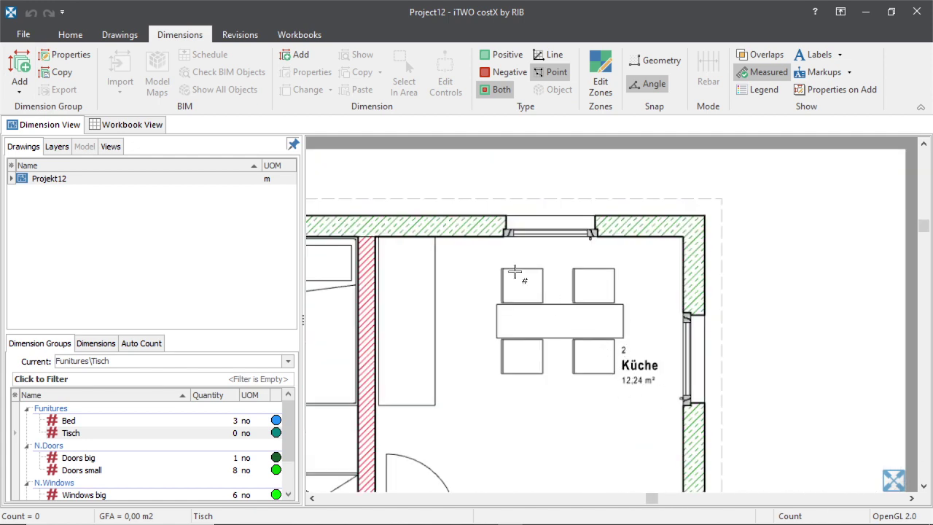
left_click(513, 289)
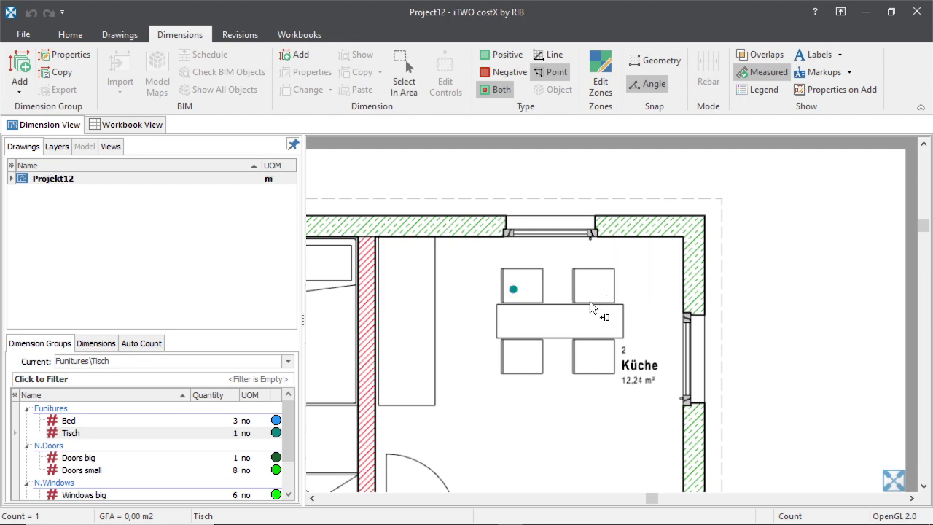
left_click(590, 291)
left_click(508, 355)
left_click(589, 355)
Examine the rooms of the floor plan for further furniture to count.
scroll(612, 312, "down", 3)
scroll(554, 344, "down", 3)
scroll(517, 364, "up", 2)
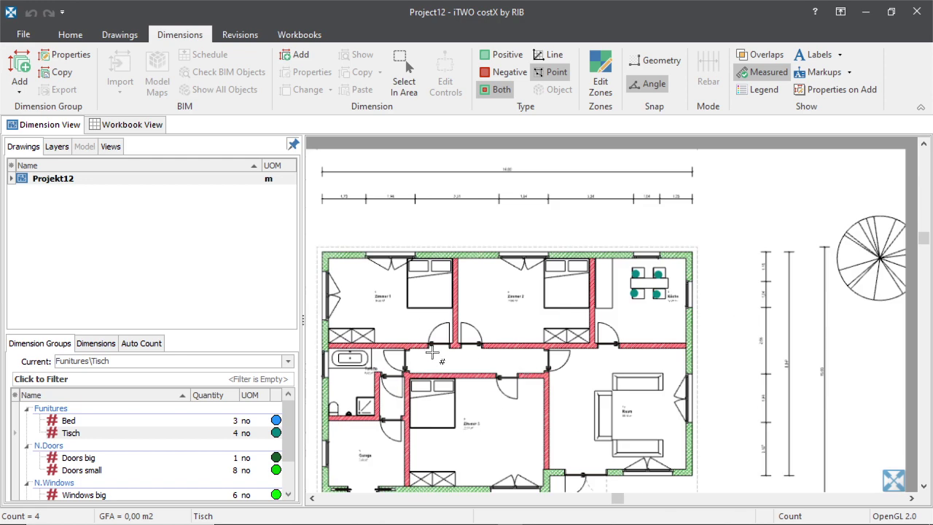
scroll(438, 342, "down", 1)
scroll(455, 336, "up", 1)
scroll(436, 396, "up", 2)
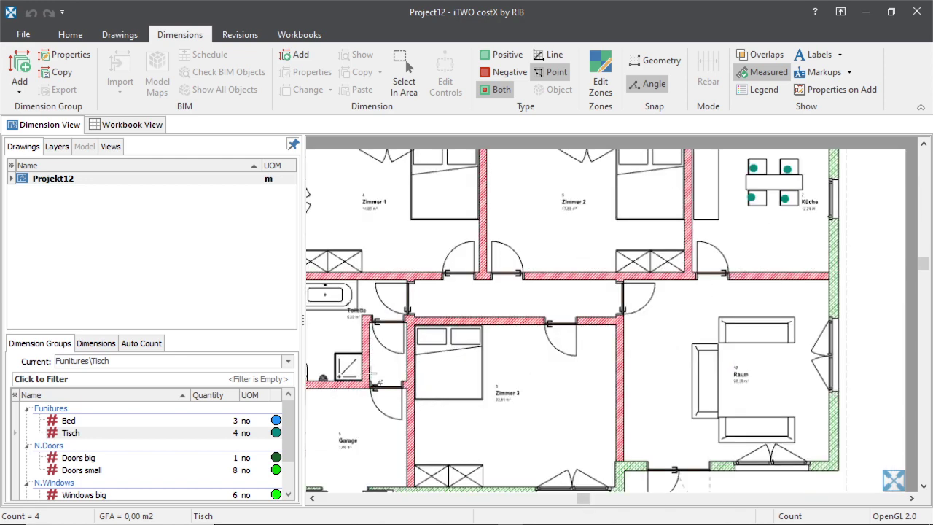
scroll(423, 376, "down", 1)
scroll(634, 407, "down", 2)
scroll(503, 423, "up", 2)
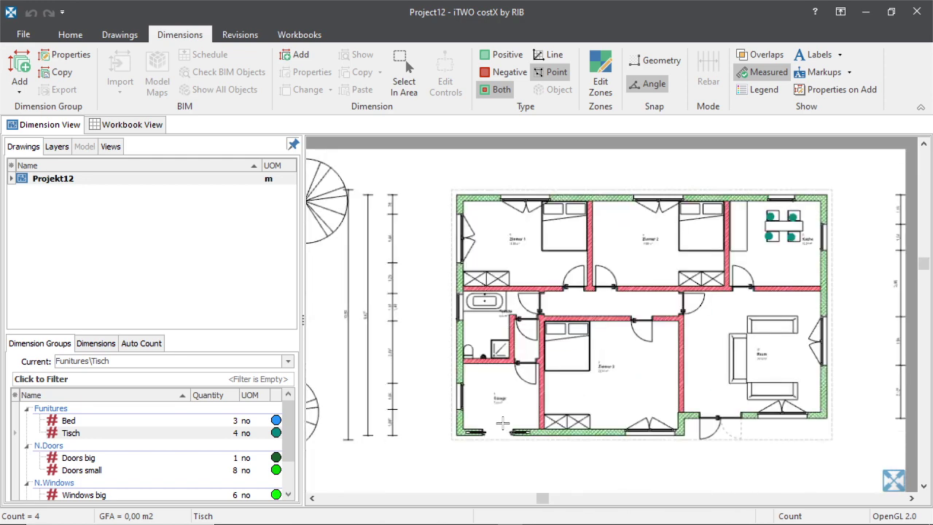
scroll(503, 422, "up", 2)
scroll(417, 382, "down", 4)
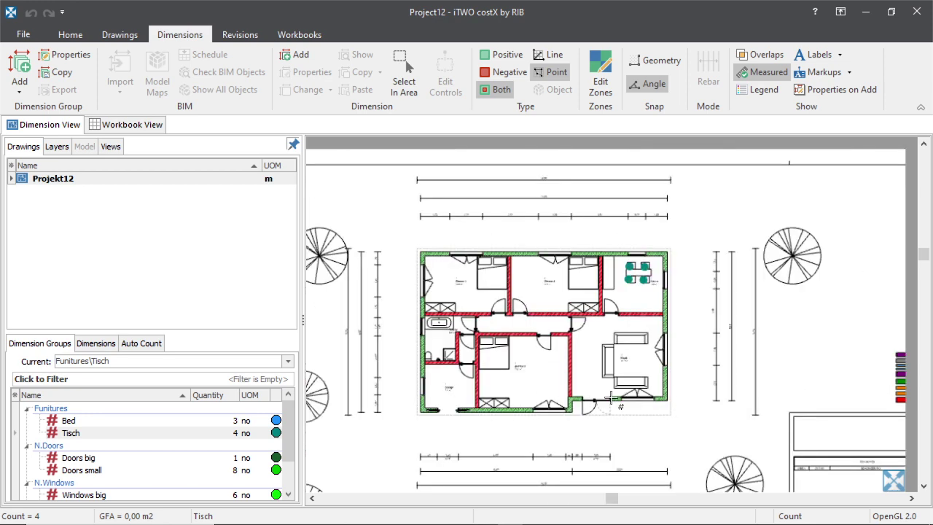
scroll(611, 397, "up", 3)
scroll(567, 379, "down", 1)
scroll(552, 308, "down", 3)
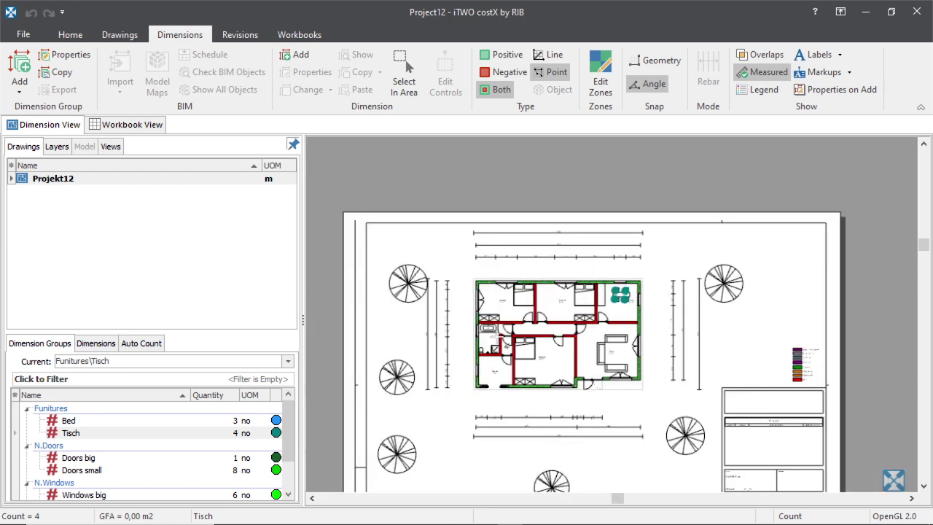
scroll(563, 313, "up", 2)
scroll(589, 303, "up", 2)
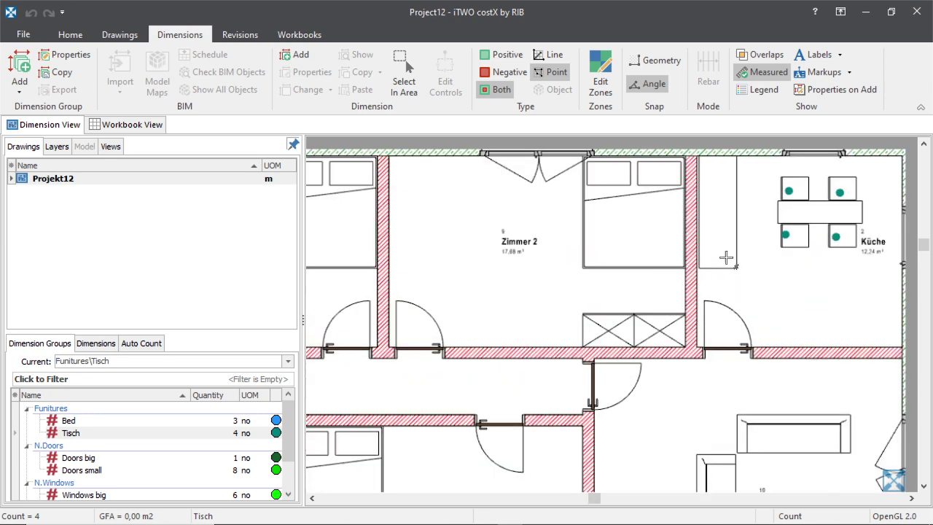
scroll(610, 282, "down", 2)
scroll(680, 272, "down", 2)
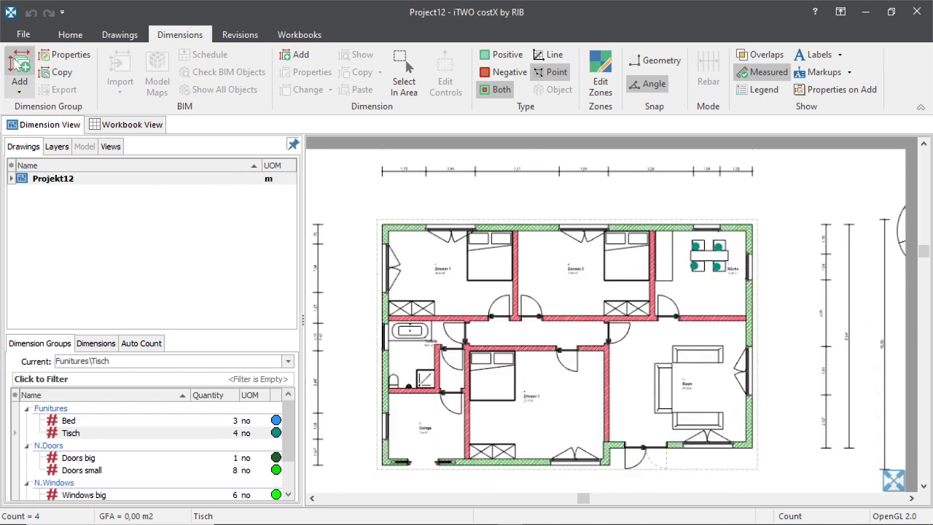
Start a new dimension group named schrank in the Funitures folder.
left_click(19, 64)
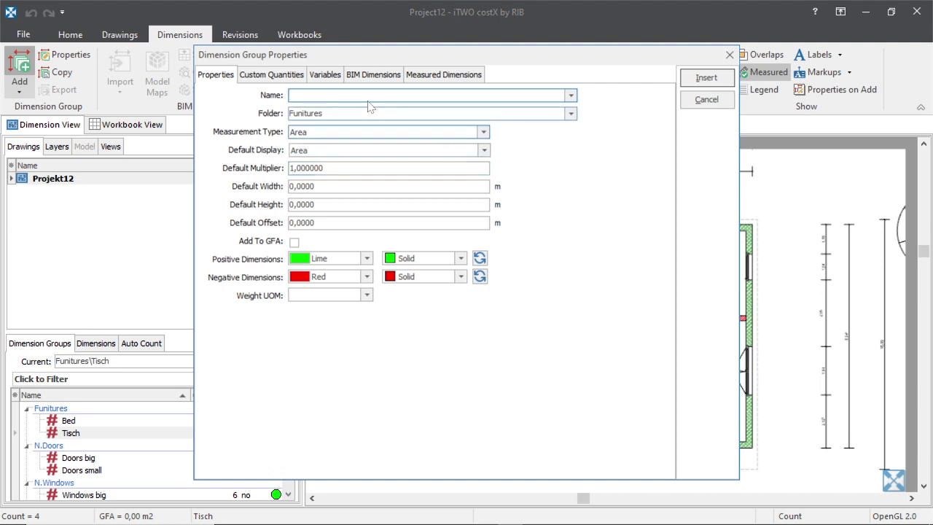
left_click(571, 96)
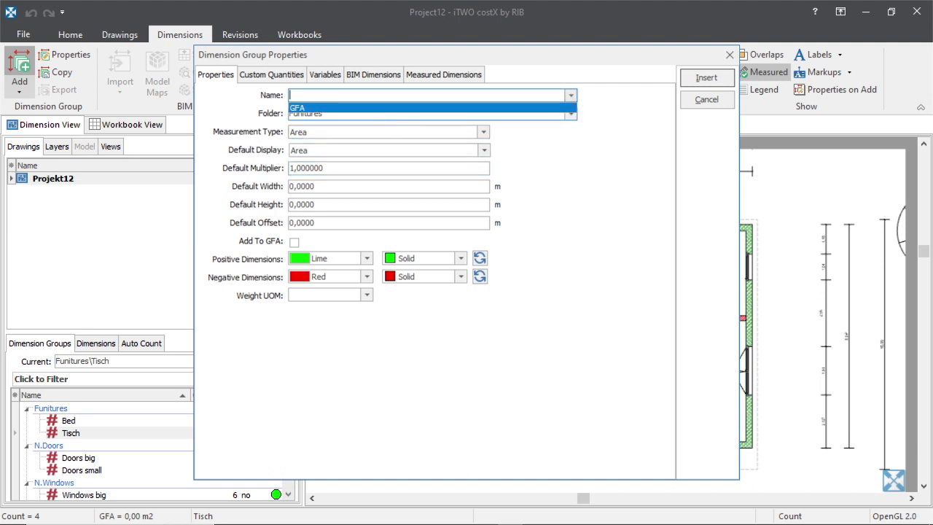
key("Escape")
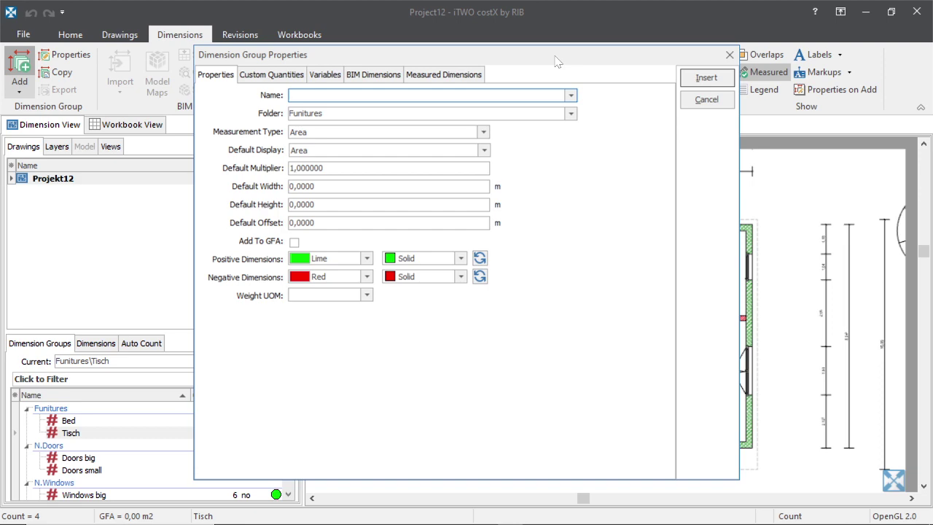
left_click_drag(554, 61, 512, 121)
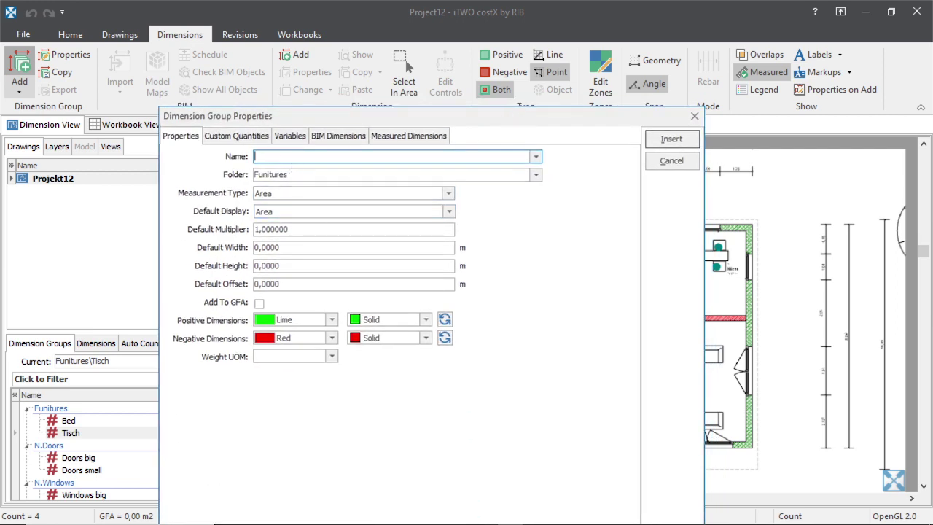
type("schrank")
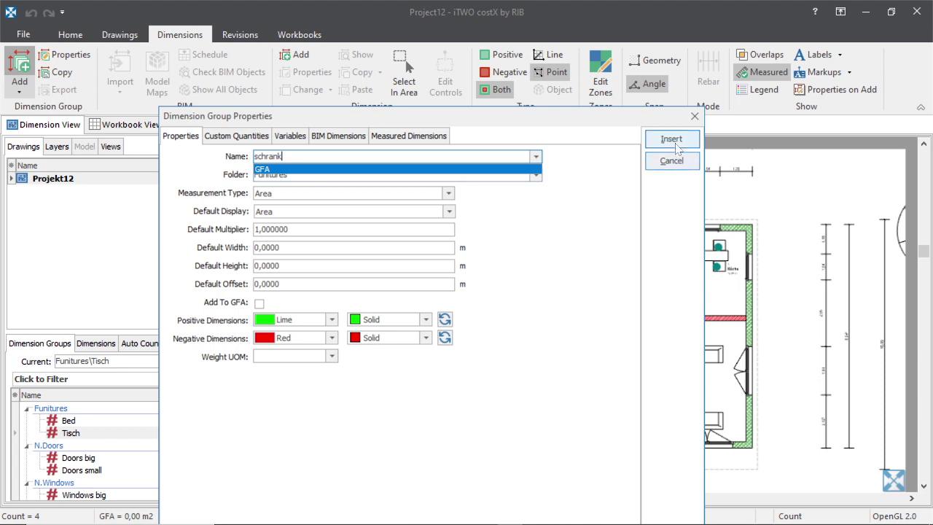
left_click(495, 216)
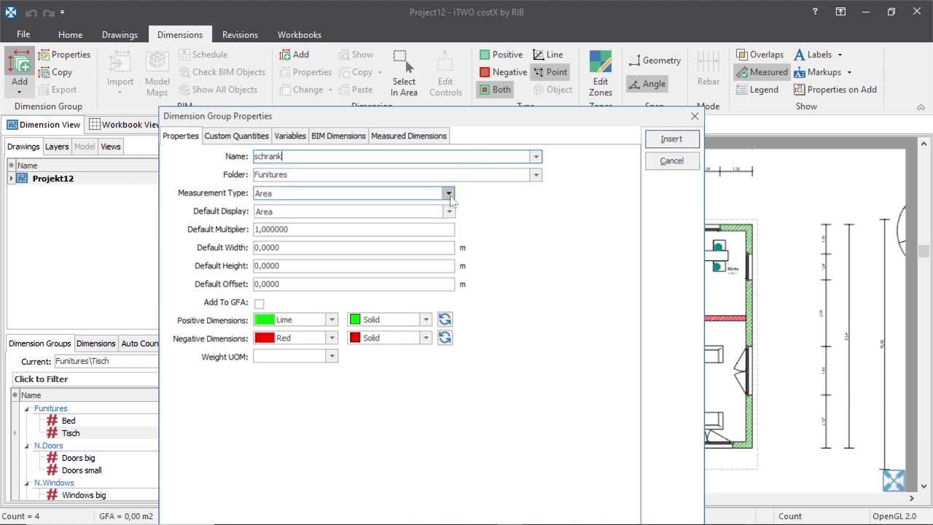
Set the schrank group's measurement type to Count and its positive dimensions colour to Battleship.
left_click(448, 193)
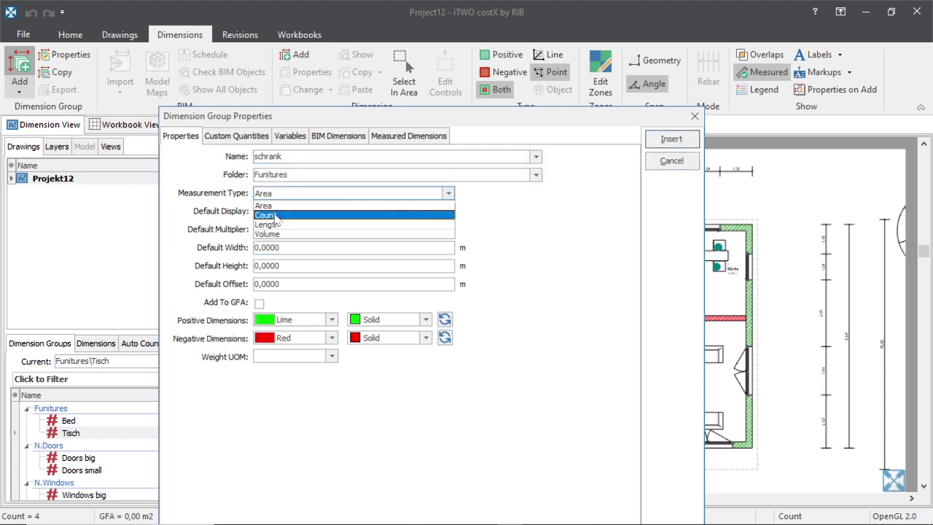
left_click(350, 211)
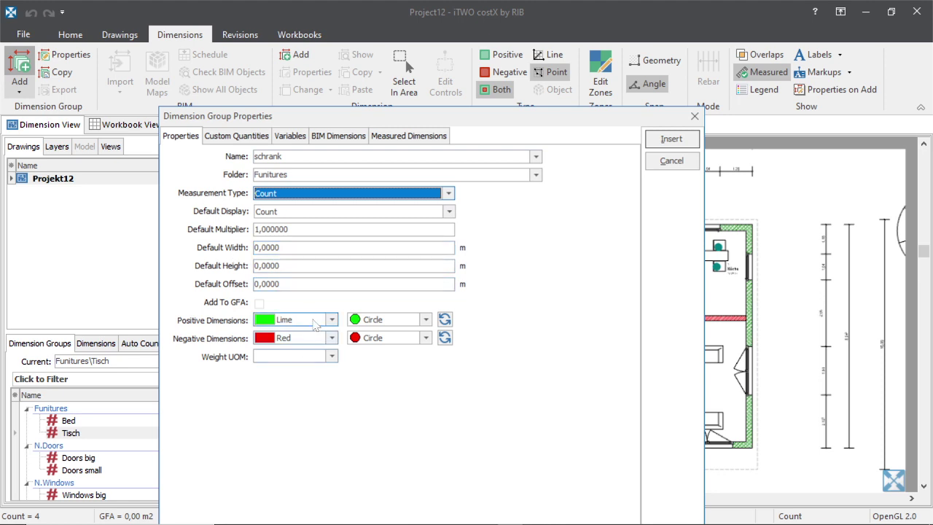
left_click(331, 320)
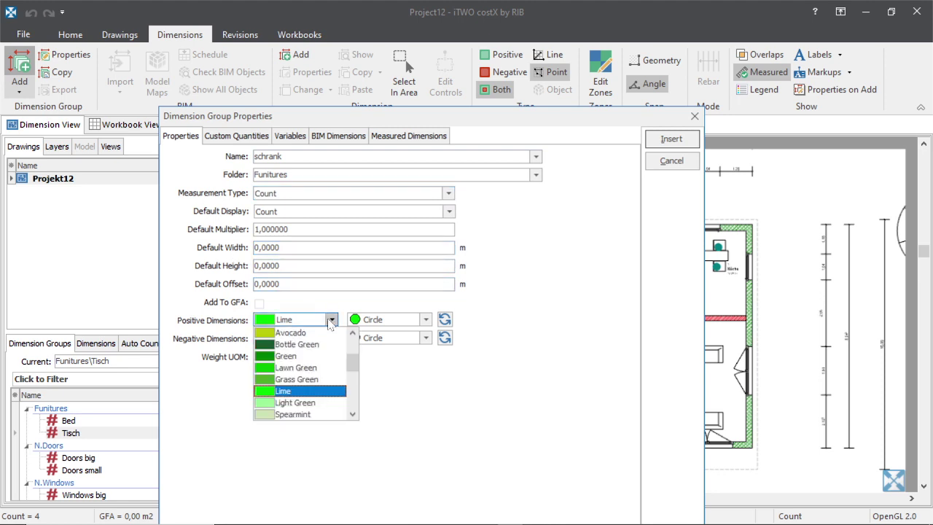
scroll(267, 408, "down", 2)
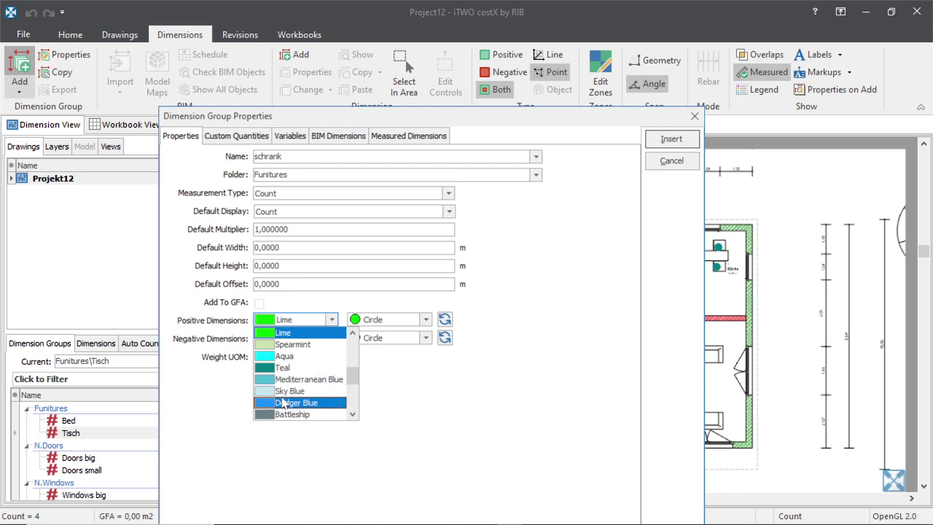
left_click(290, 415)
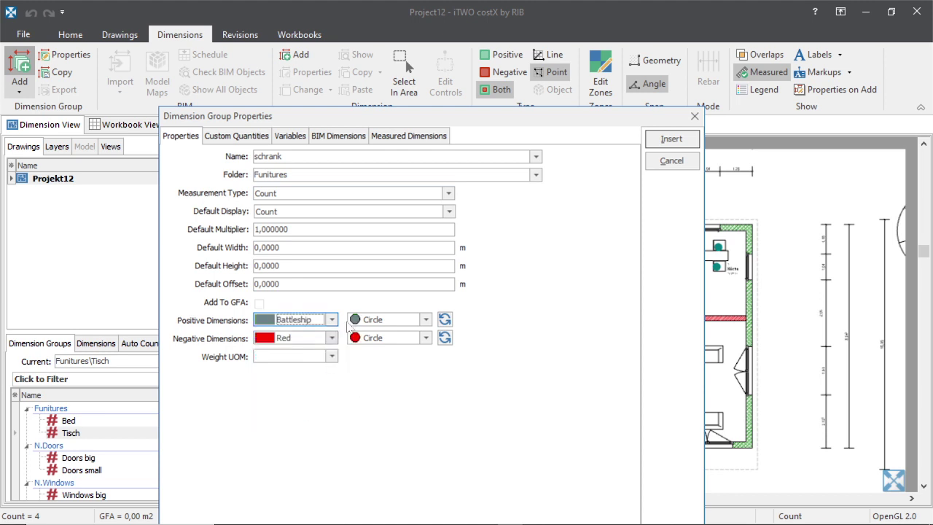
Insert the schrank dimension group and count the wardrobe in Zimmer 1.
key("Escape")
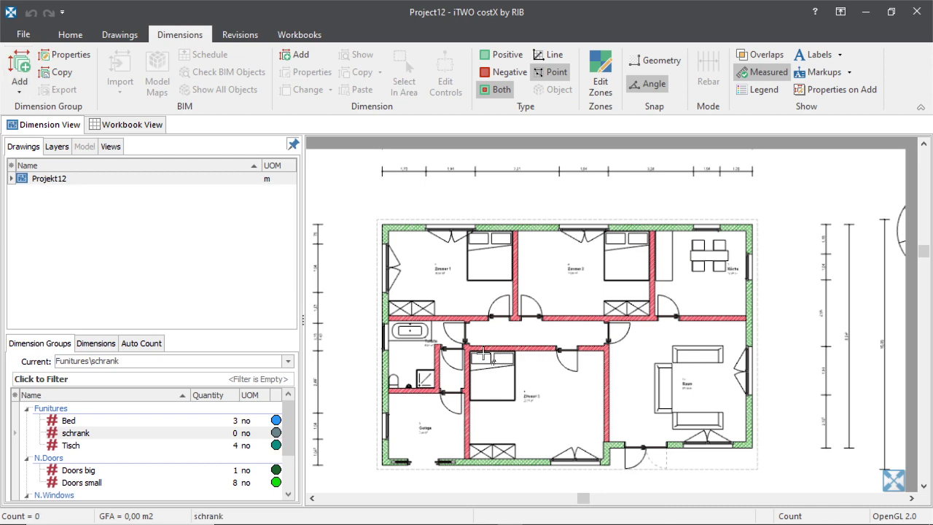
scroll(449, 305, "up", 3)
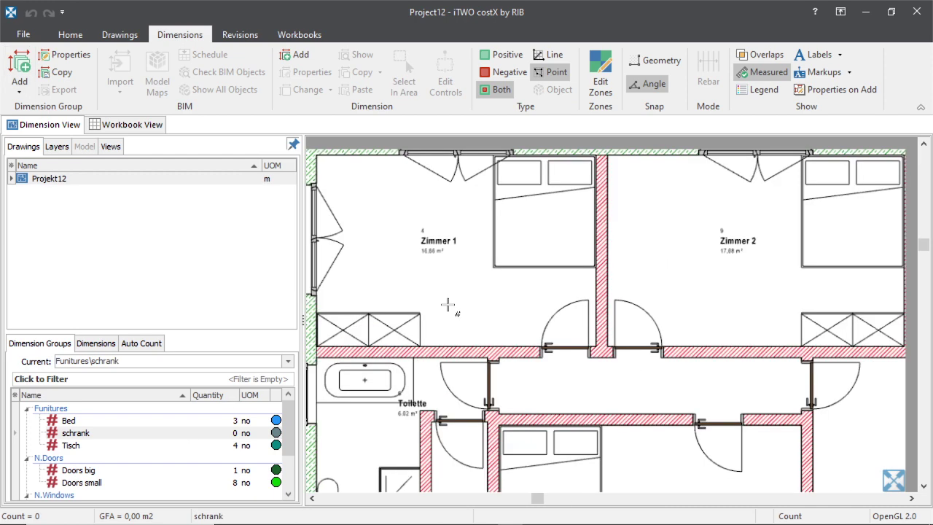
left_click(374, 330)
scroll(450, 337, "down", 3)
Count the wardrobes in Zimmer 3 and Zimmer 2 in the schrank dimension group.
scroll(452, 332, "up", 2)
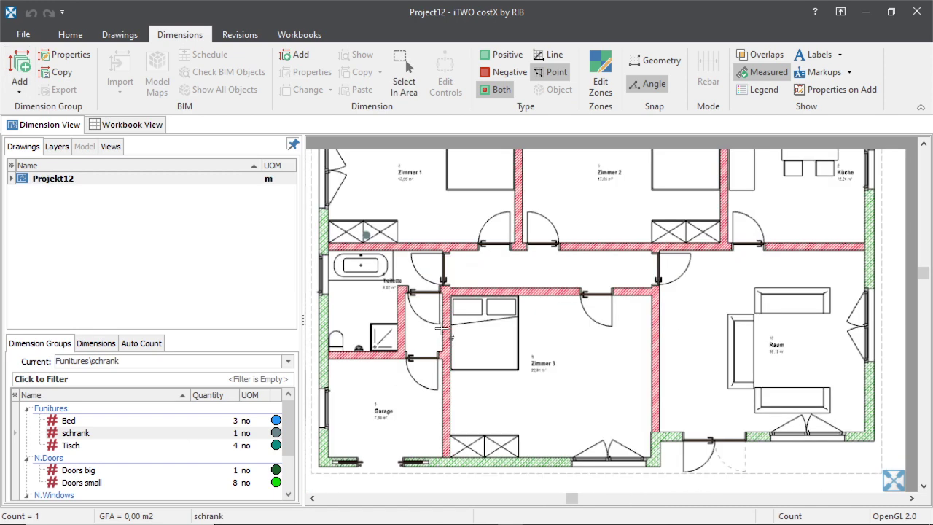
scroll(467, 339, "down", 2)
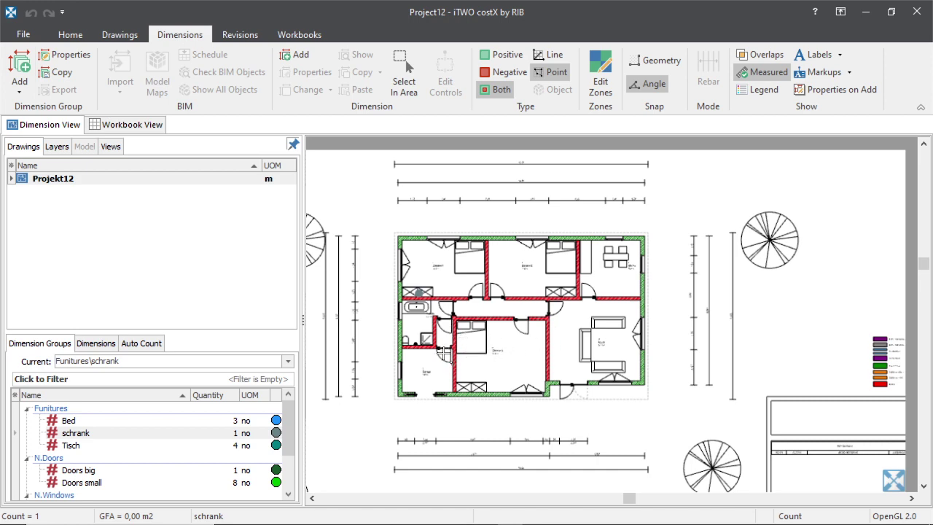
scroll(443, 358, "up", 1)
scroll(447, 359, "up", 3)
scroll(449, 361, "down", 2)
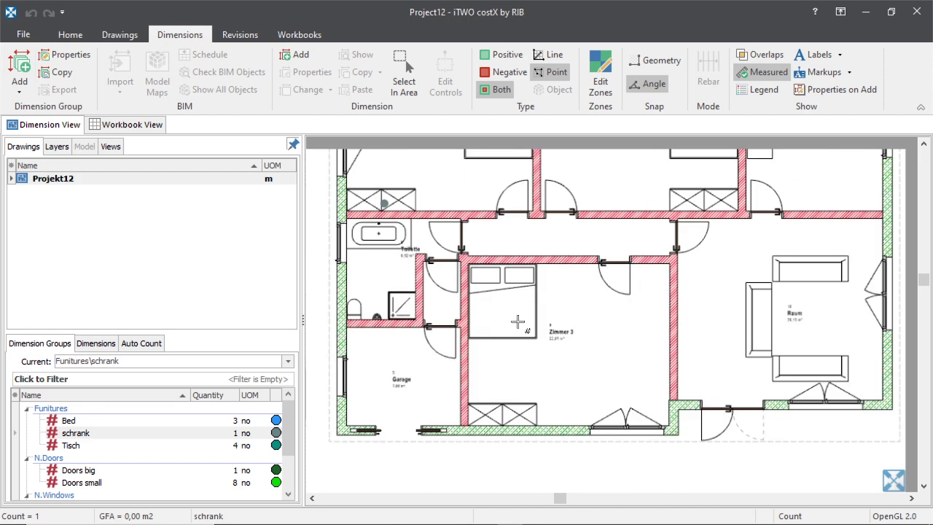
scroll(623, 403, "down", 3)
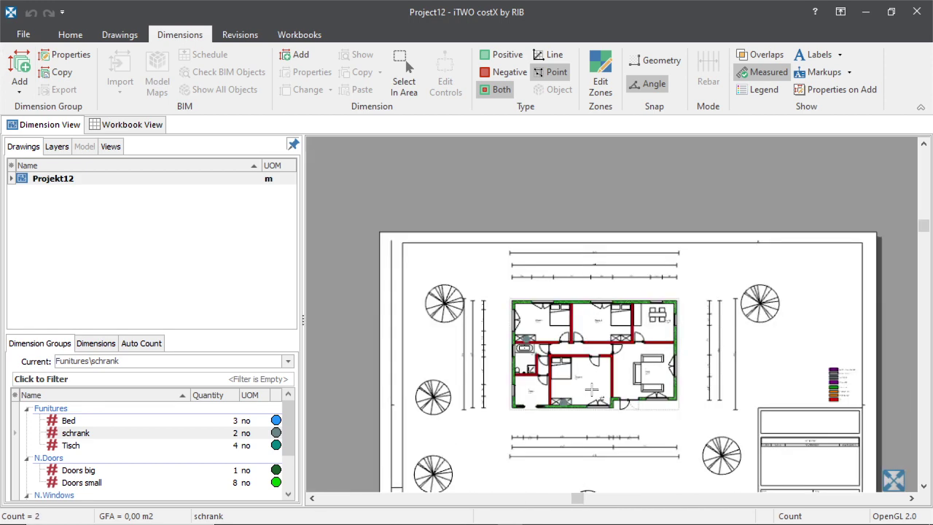
scroll(612, 343, "up", 4)
scroll(611, 321, "down", 2)
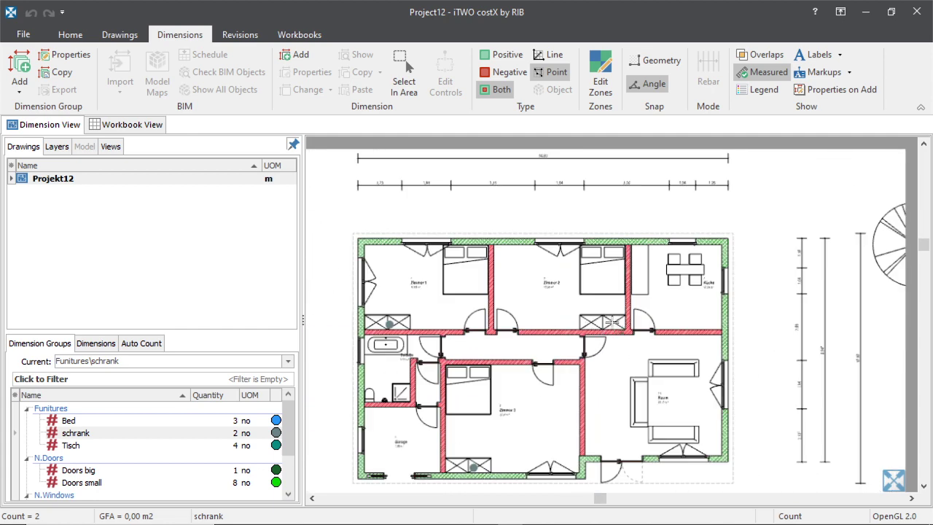
scroll(612, 322, "up", 4)
left_click(590, 307)
scroll(590, 306, "down", 3)
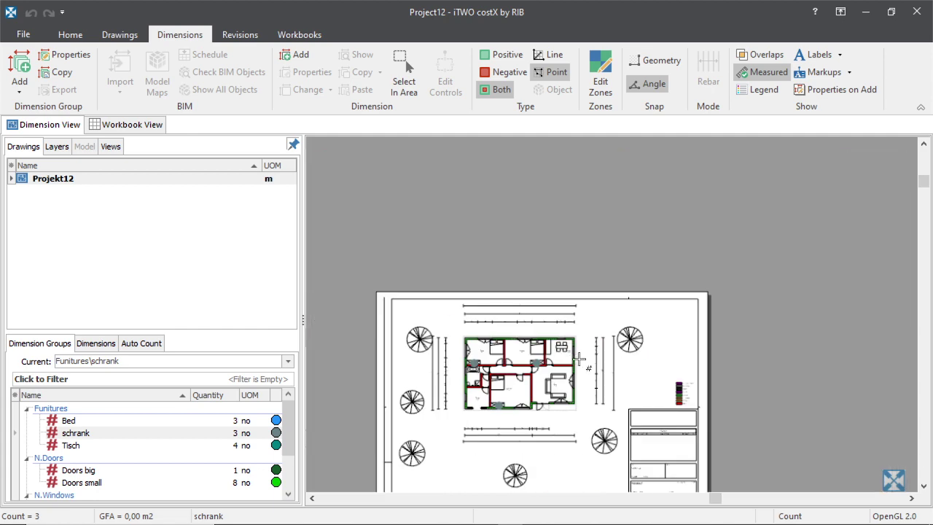
Examine the rooms and the surroundings of the building for further objects to count.
scroll(615, 310, "up", 4)
scroll(648, 366, "down", 3)
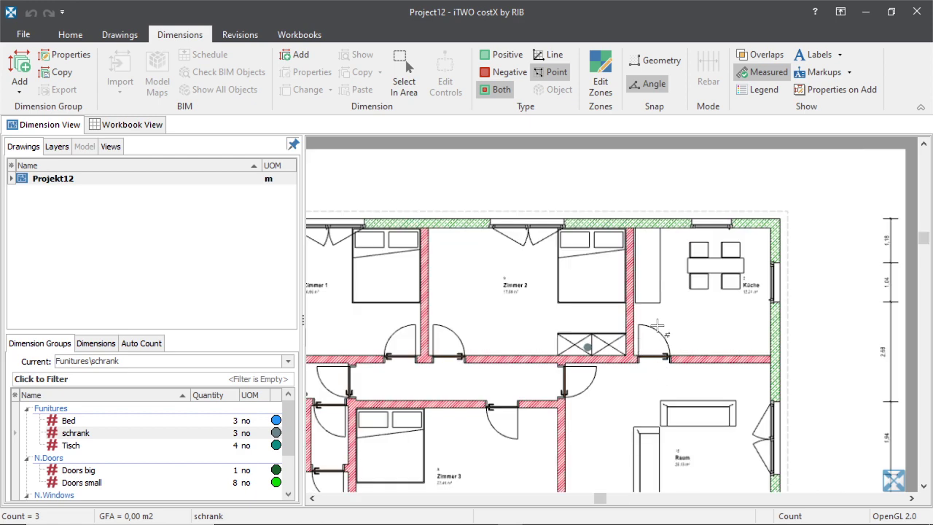
scroll(656, 325, "up", 3)
scroll(629, 287, "down", 3)
scroll(667, 263, "up", 3)
scroll(616, 293, "down", 3)
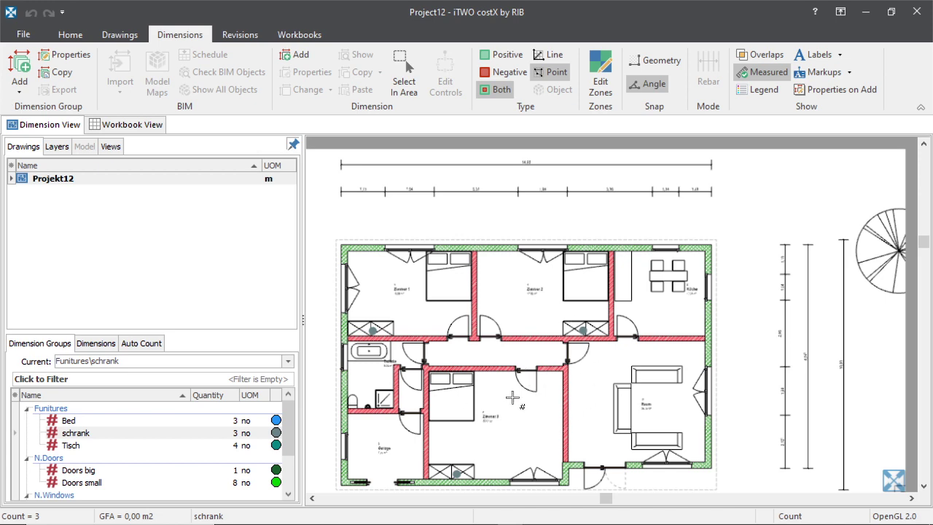
scroll(490, 393, "up", 2)
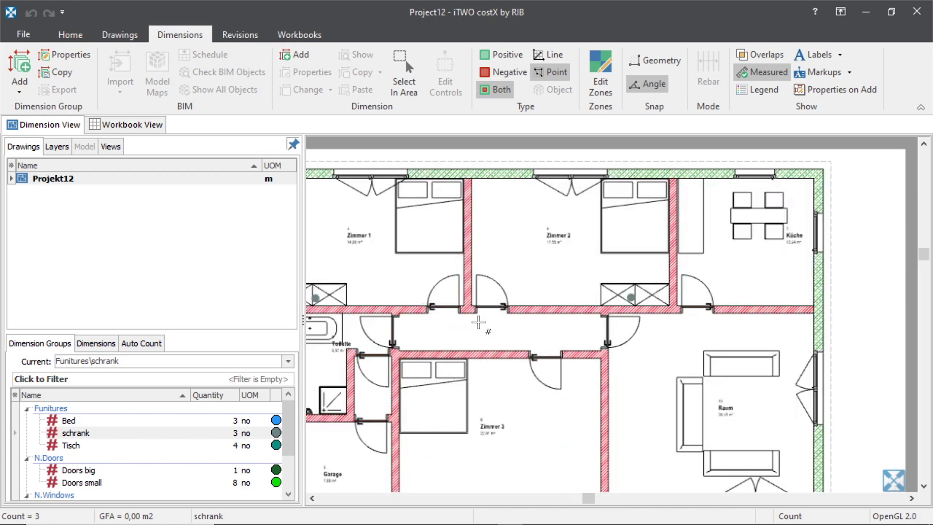
scroll(479, 322, "down", 2)
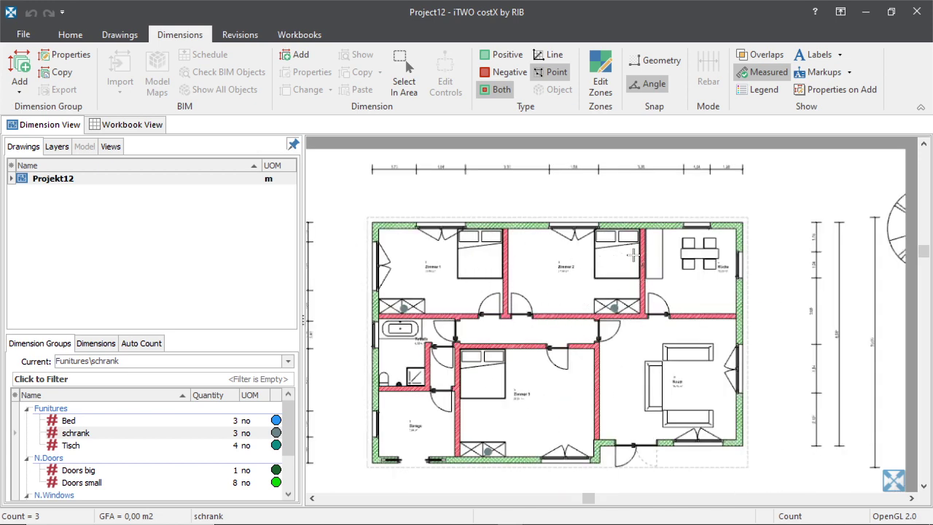
scroll(498, 274, "down", 2)
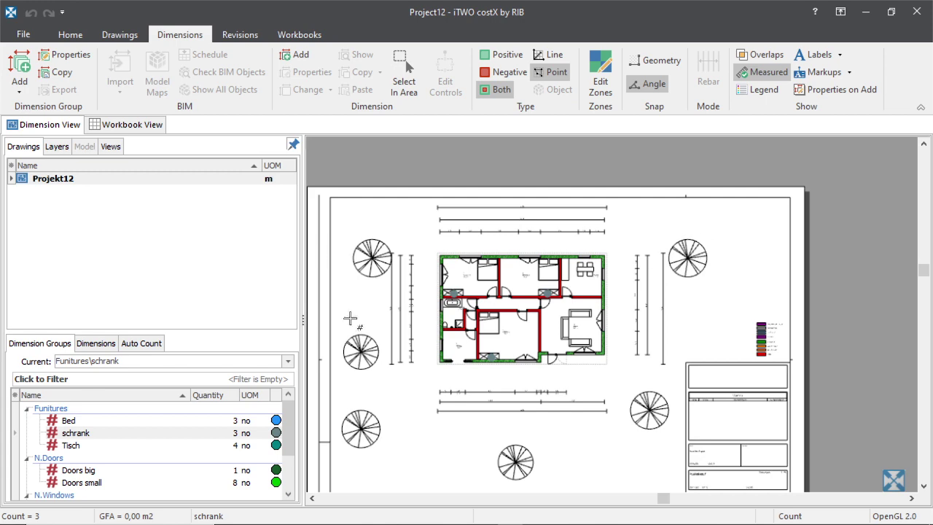
scroll(478, 351, "up", 3)
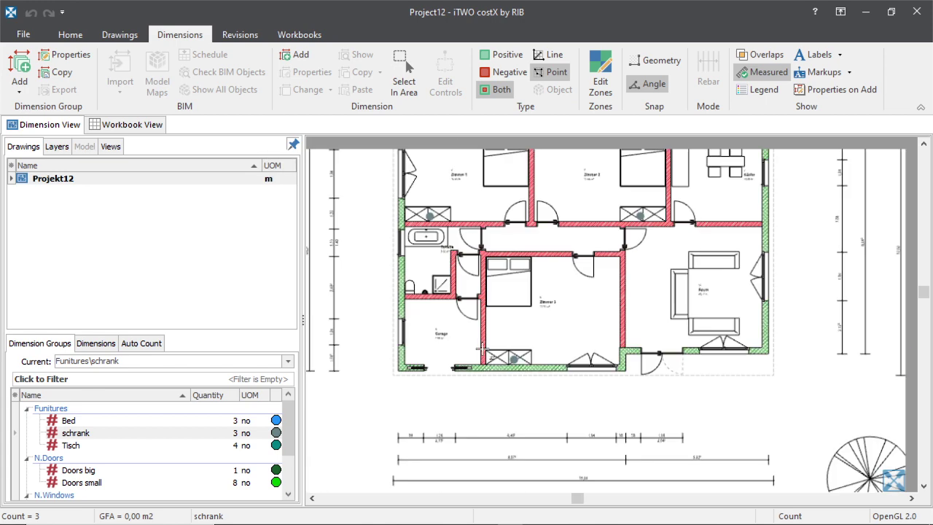
scroll(490, 368, "down", 2)
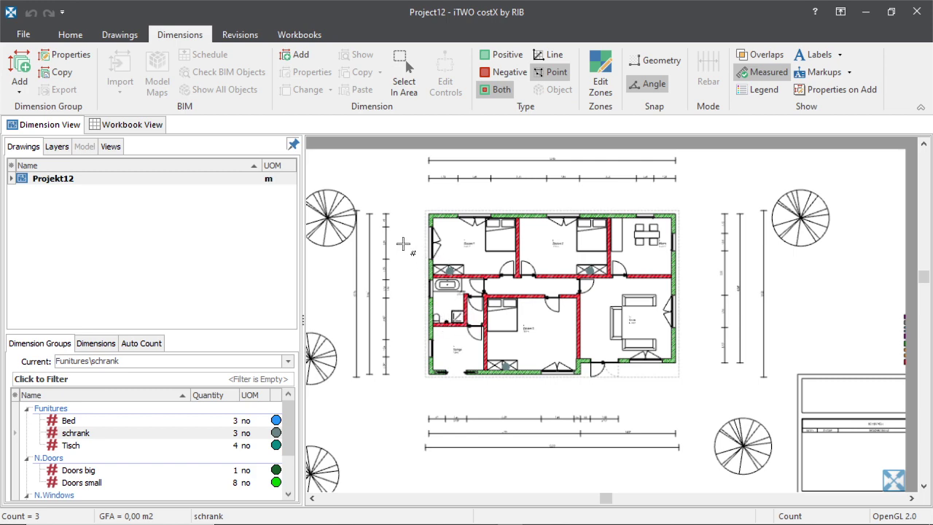
scroll(403, 244, "down", 3)
scroll(403, 233, "up", 3)
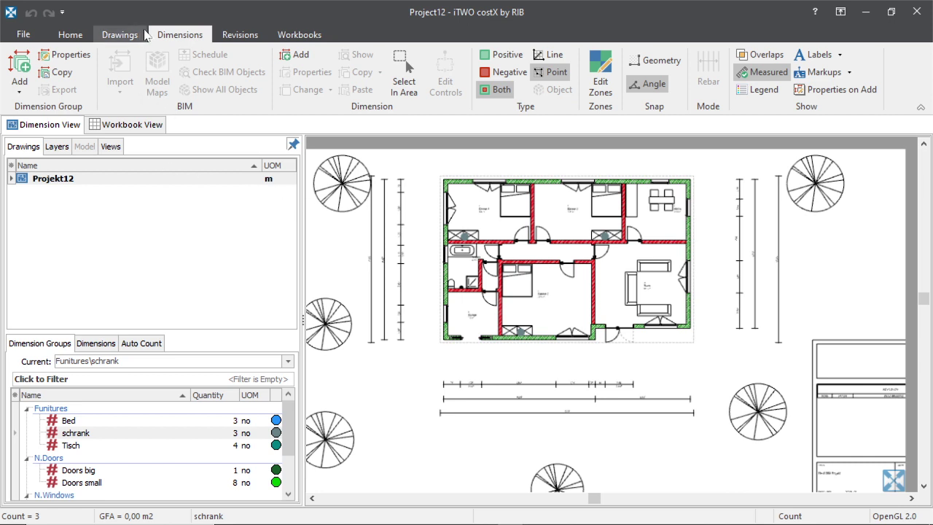
Start a new dimension group named tree in the Funitures folder with measurement type Count.
left_click(19, 64)
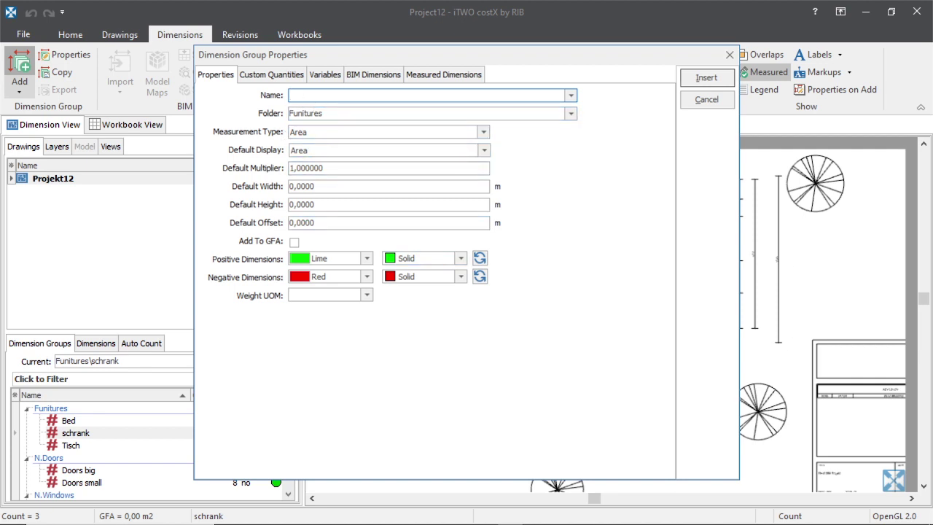
type("tree")
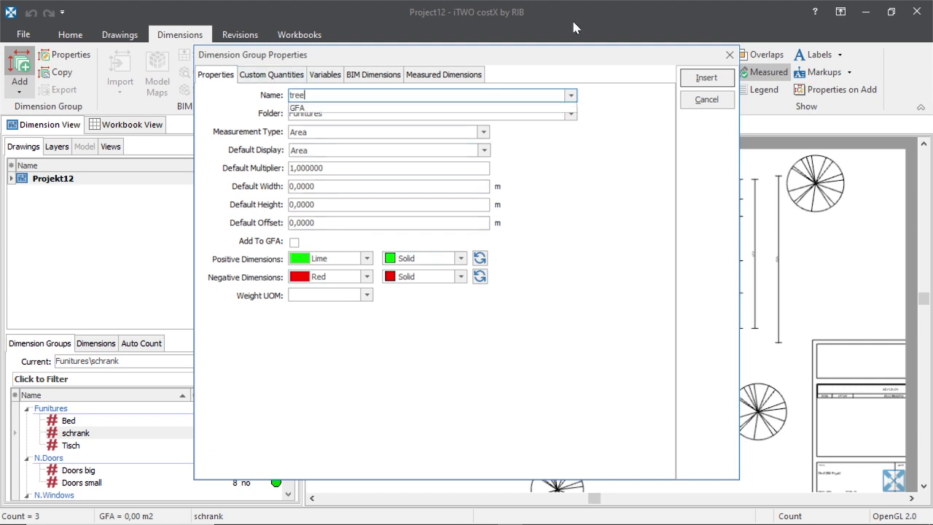
left_click(484, 131)
left_click(325, 154)
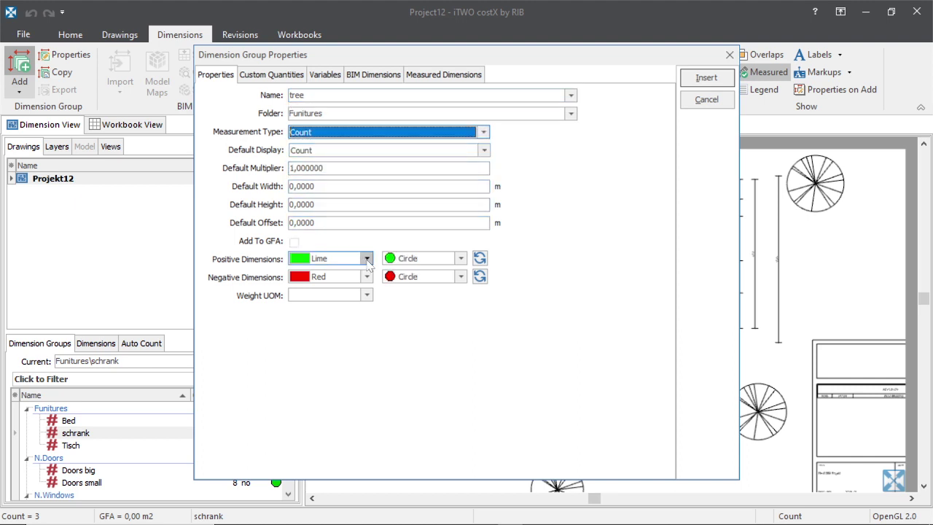
Set the tree group's positive dimensions colour to Spearmint and insert the group.
left_click(343, 258)
scroll(322, 335, "down", 2)
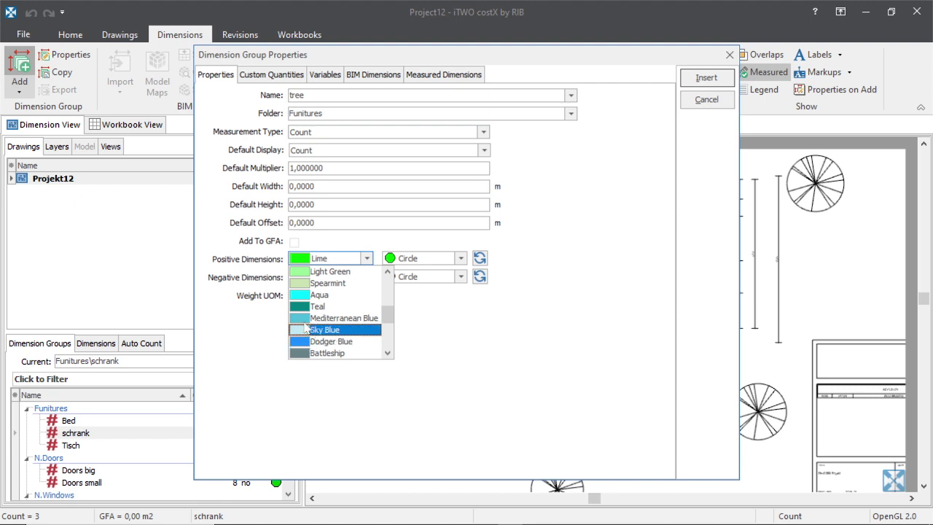
left_click(327, 284)
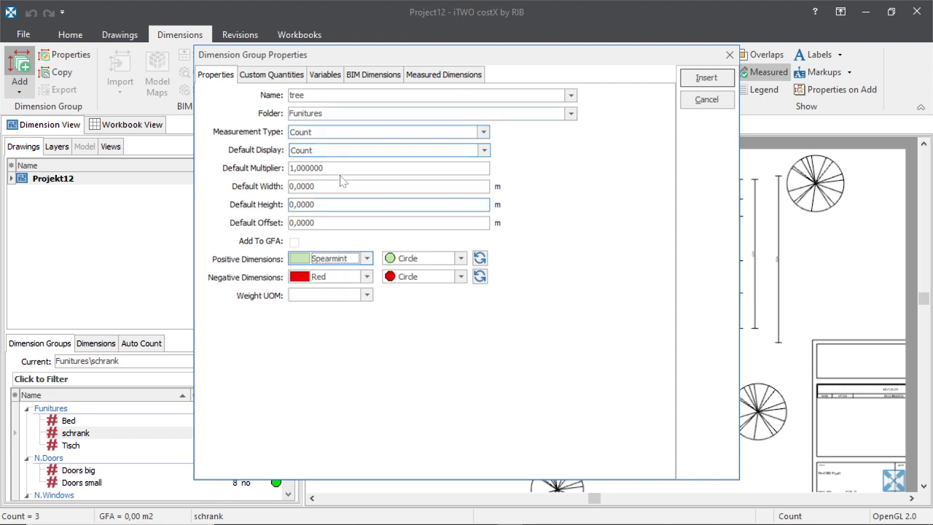
left_click(702, 78)
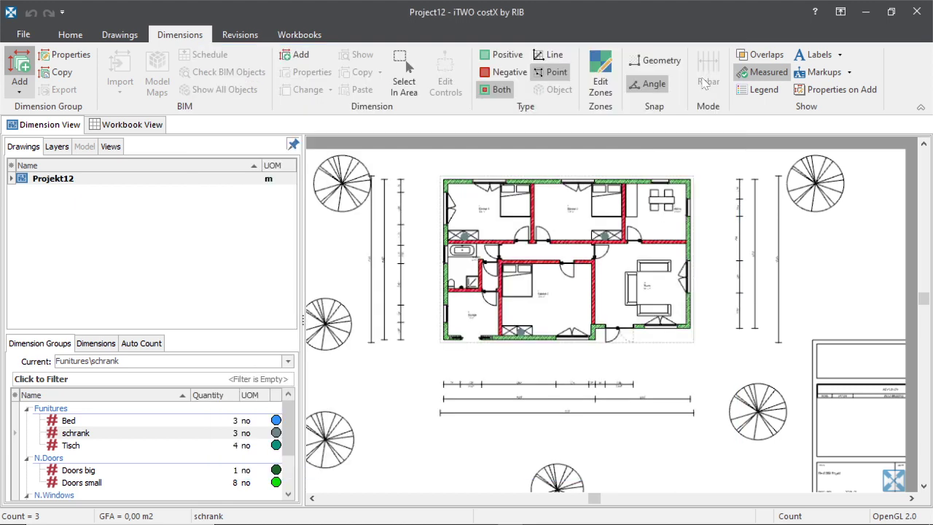
Count the six trees around the building in the tree dimension group.
scroll(375, 304, "up", 1)
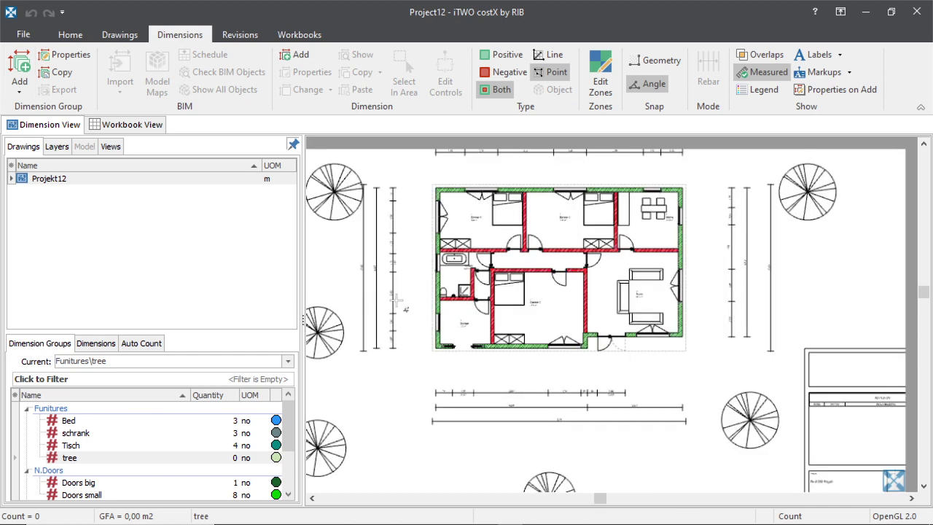
scroll(384, 285, "down", 2)
scroll(380, 259, "up", 3)
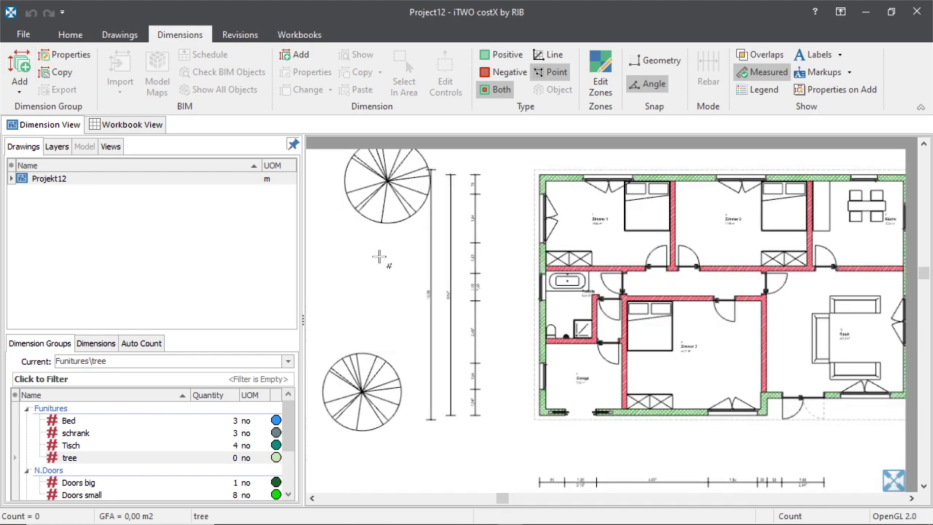
left_click(384, 182)
left_click(363, 385)
scroll(374, 350, "down", 3)
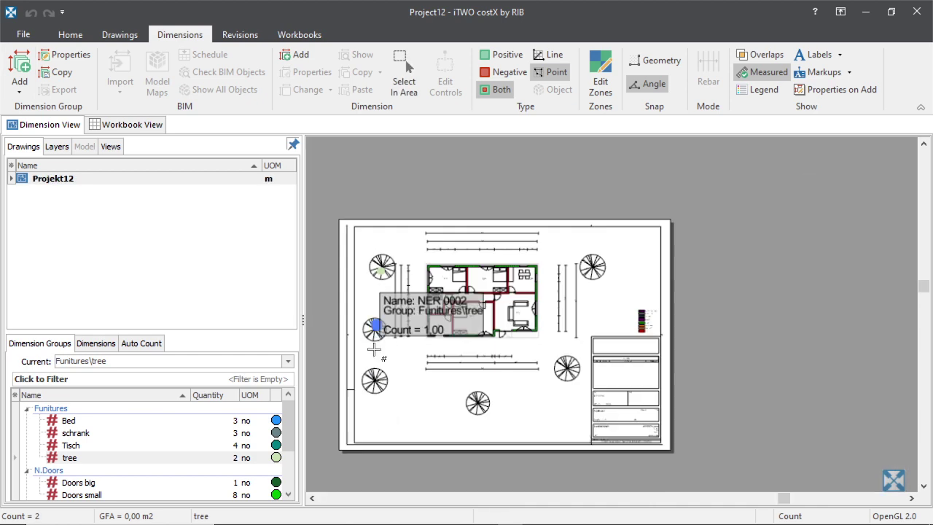
left_click(370, 379)
left_click(473, 401)
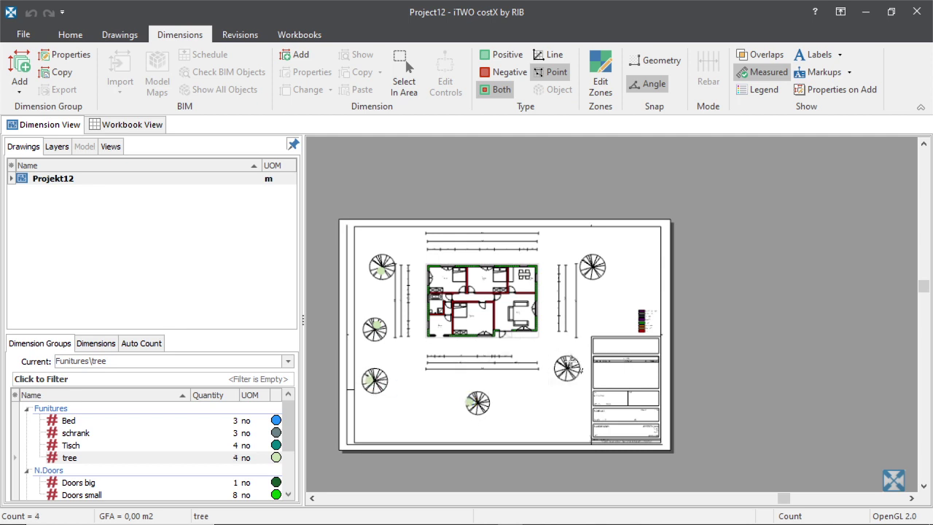
left_click(568, 362)
left_click(589, 274)
Check the placed tree markers around the building and look over the rooms of the floor plan.
scroll(507, 374, "up", 5)
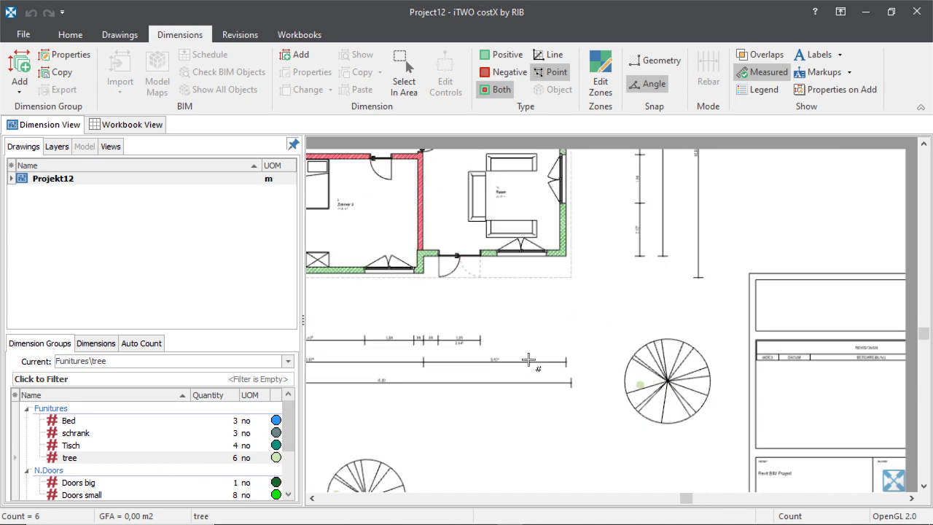
scroll(529, 359, "down", 5)
scroll(523, 251, "up", 2)
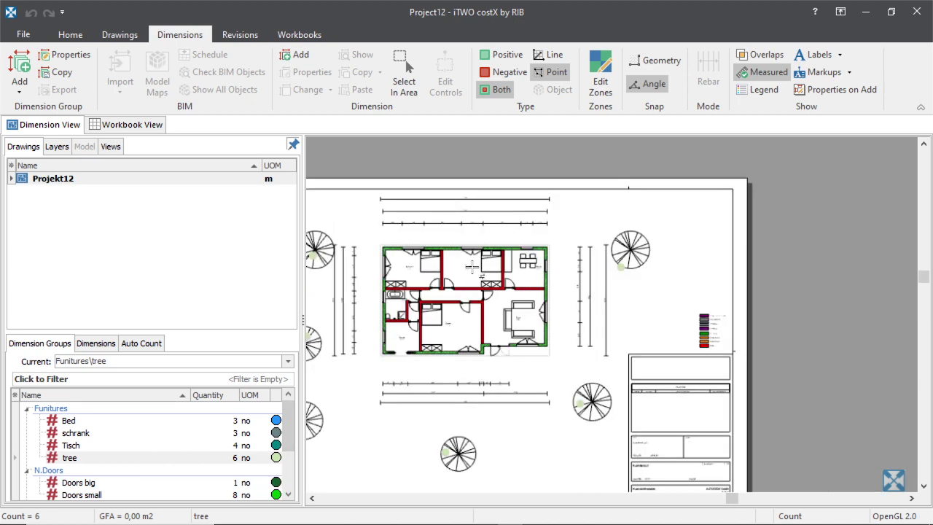
scroll(472, 267, "up", 2)
scroll(481, 317, "down", 4)
scroll(453, 373, "up", 2)
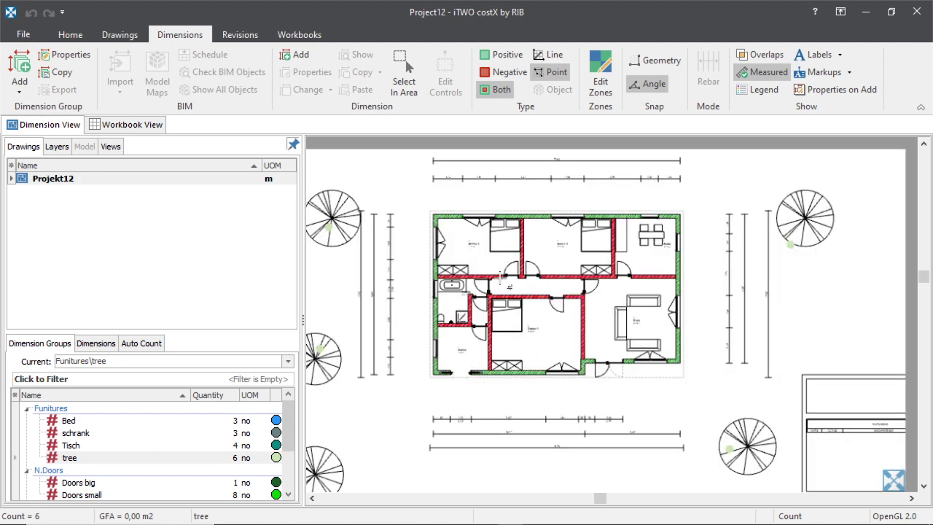
scroll(474, 244, "up", 2)
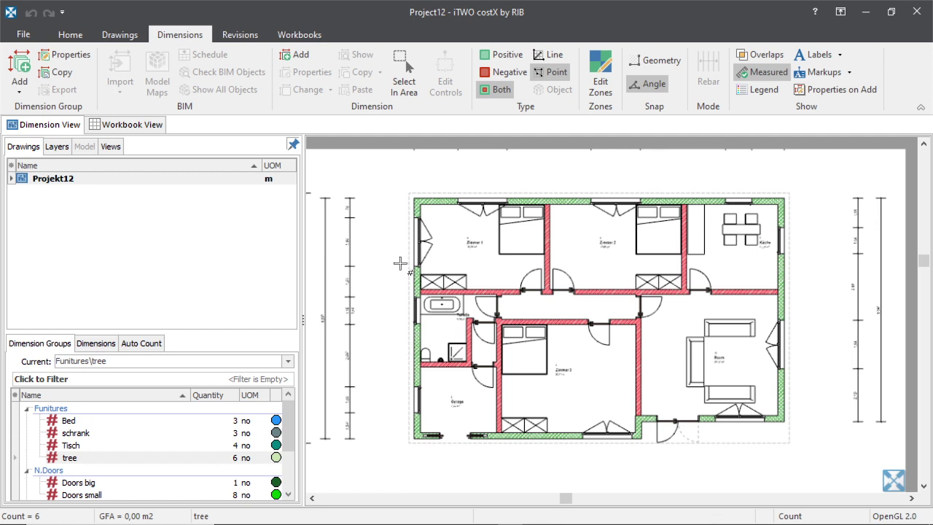
Start a new dimension group named Area Room 1 in a new folder called Area.
left_click(20, 73)
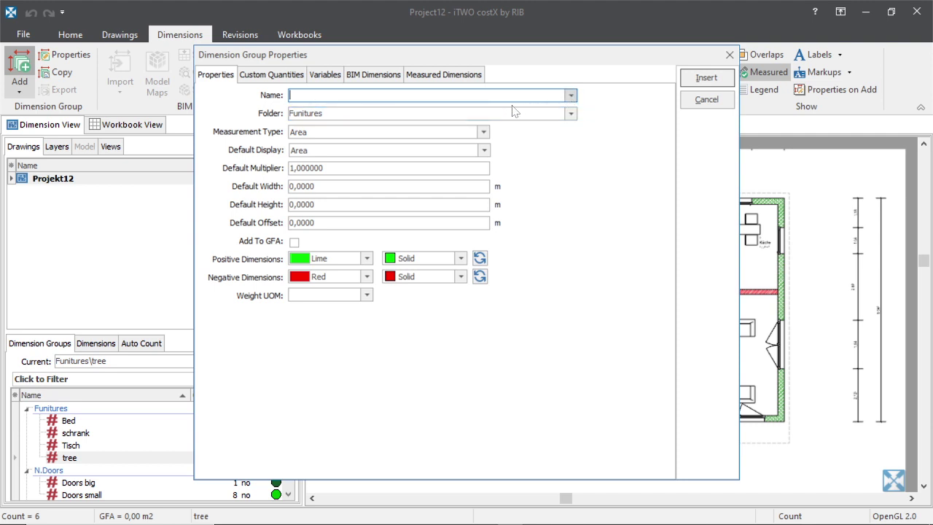
left_click(573, 115)
left_click(573, 115)
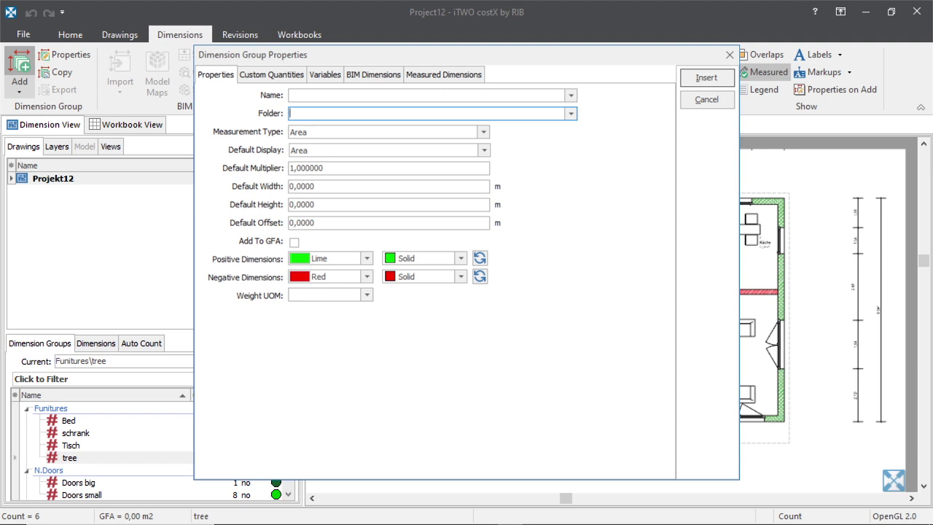
type("Area")
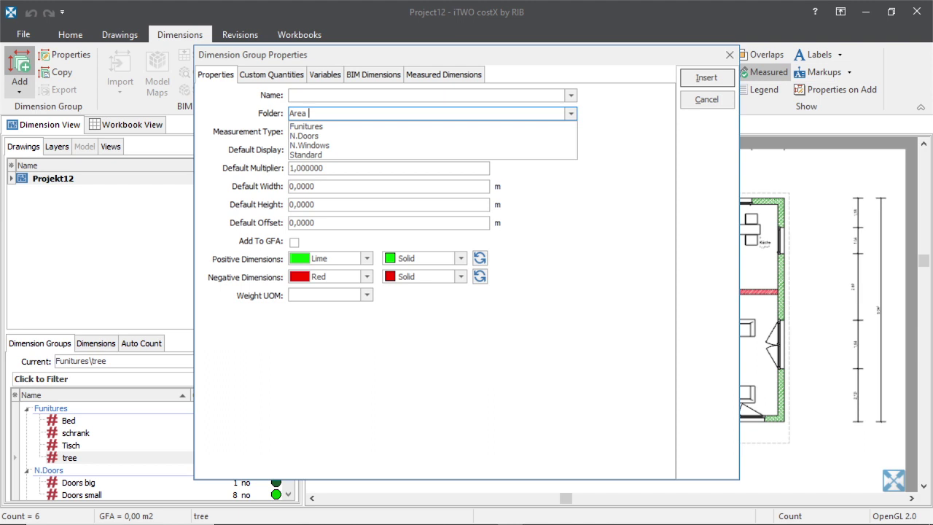
key("shift+Tab")
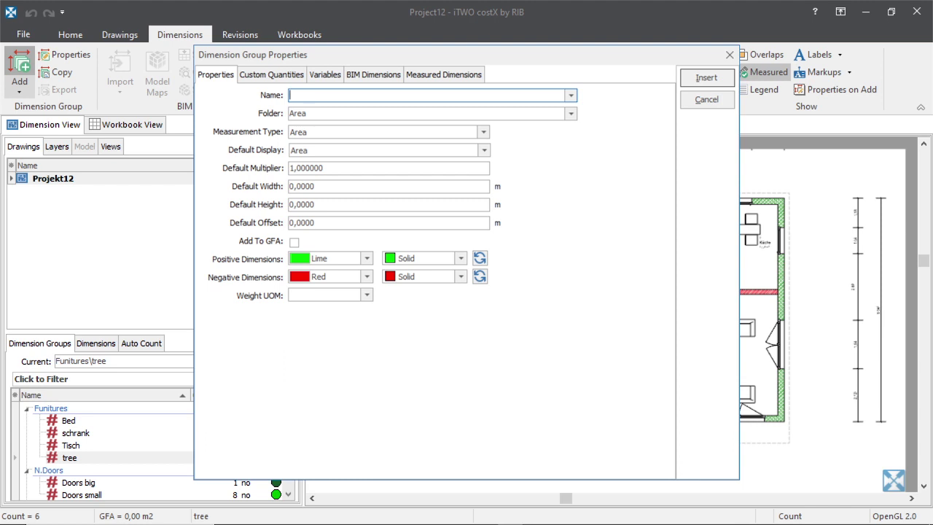
type("Area Room 1")
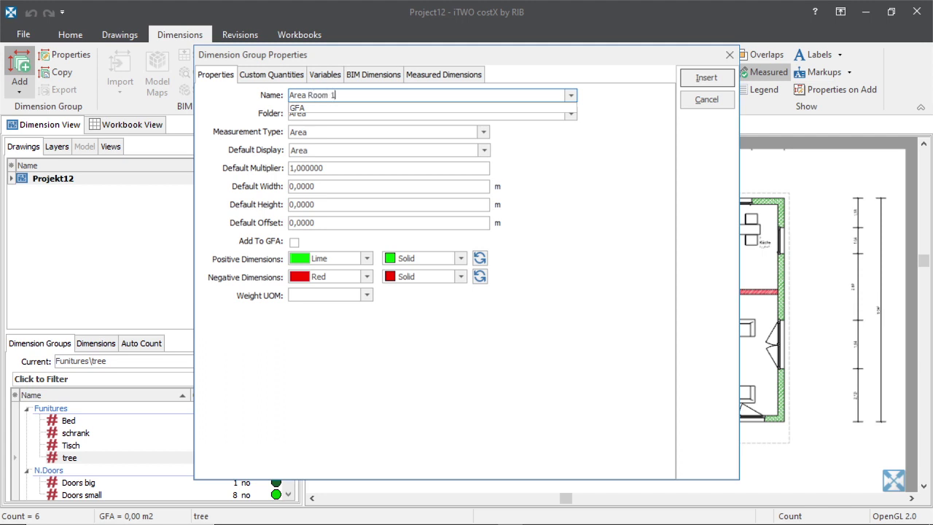
Insert the Area Room 1 dimension group and switch the measuring type to Line.
left_click(706, 80)
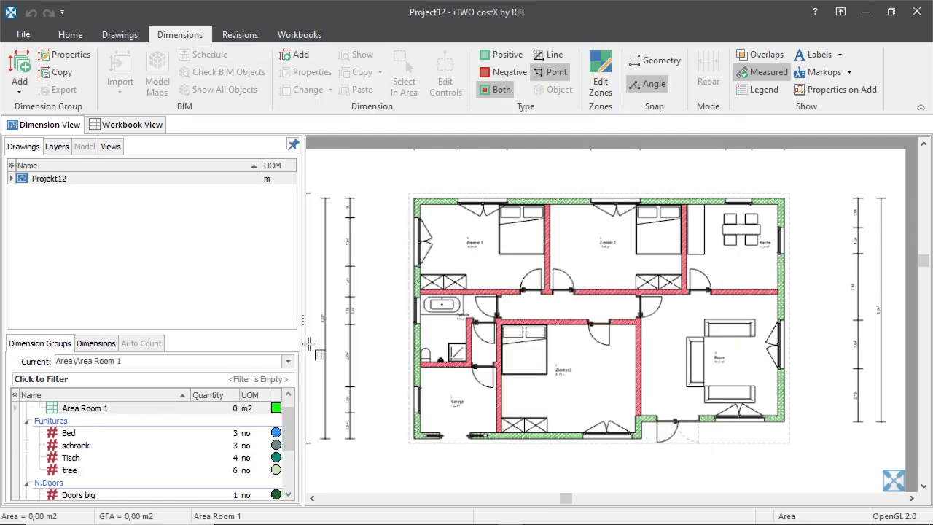
scroll(150, 435, "down", 2)
scroll(103, 452, "up", 3)
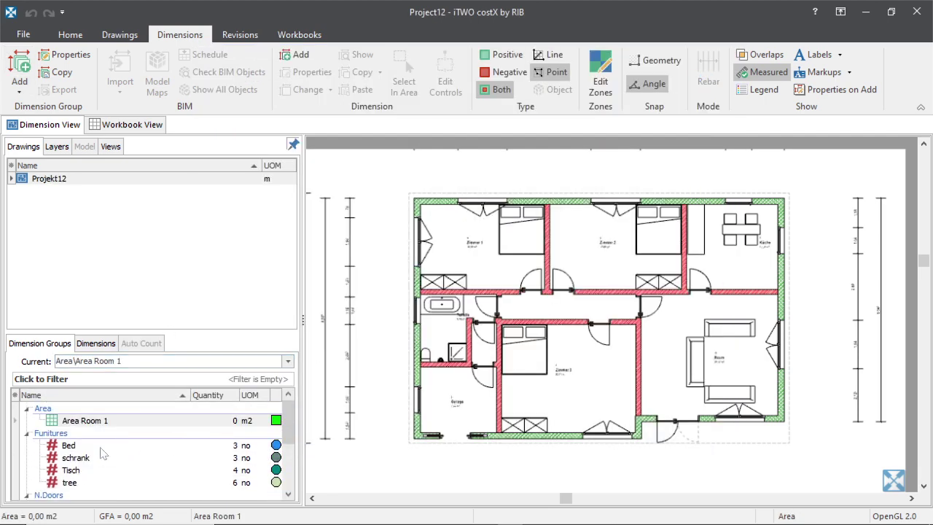
scroll(491, 271, "up", 5)
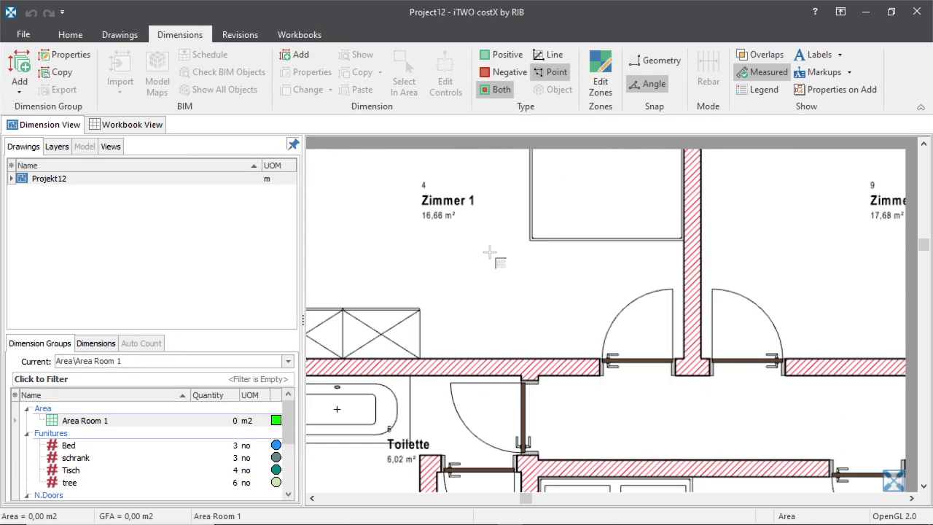
scroll(466, 251, "down", 5)
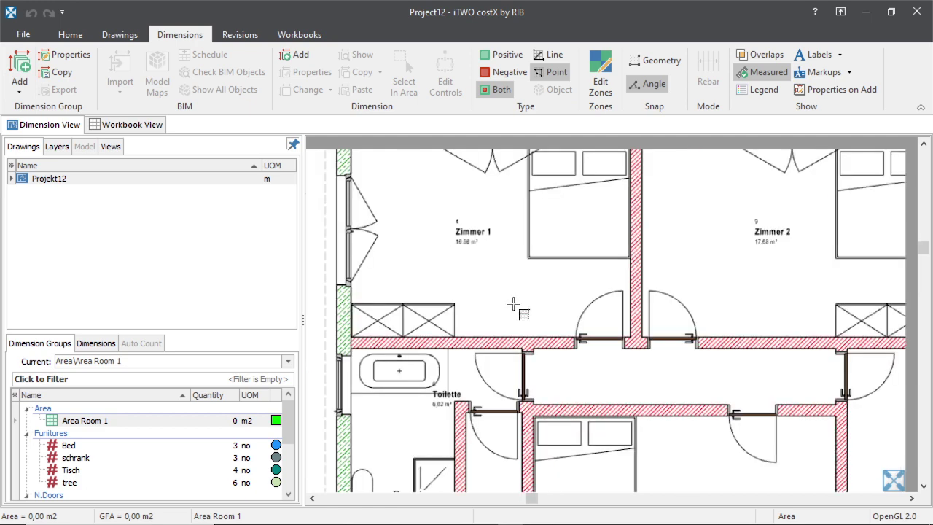
left_click(554, 55)
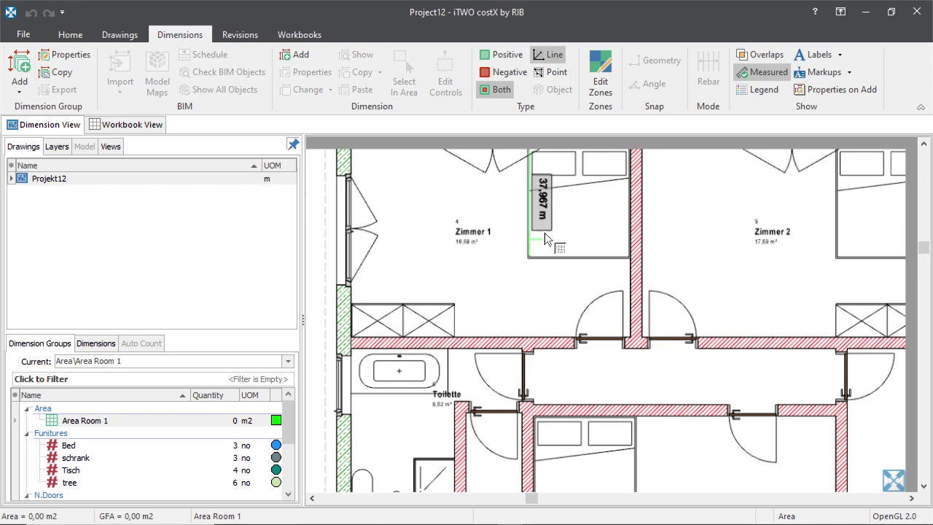
Begin the Zimmer 1 area by picking the inner edge of its lower wall up to the door opening.
scroll(545, 232, "down", 3)
scroll(487, 266, "up", 5)
scroll(493, 271, "down", 3)
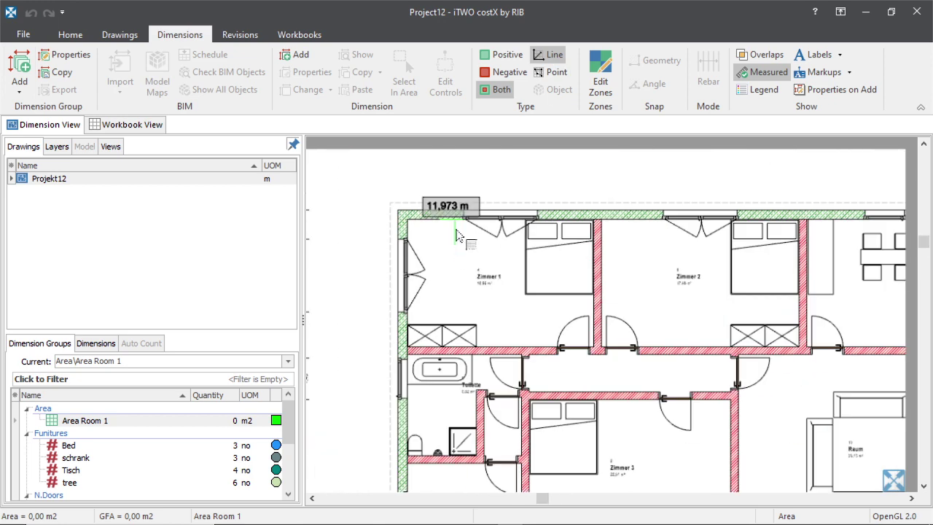
scroll(431, 222, "up", 3)
scroll(432, 294, "down", 3)
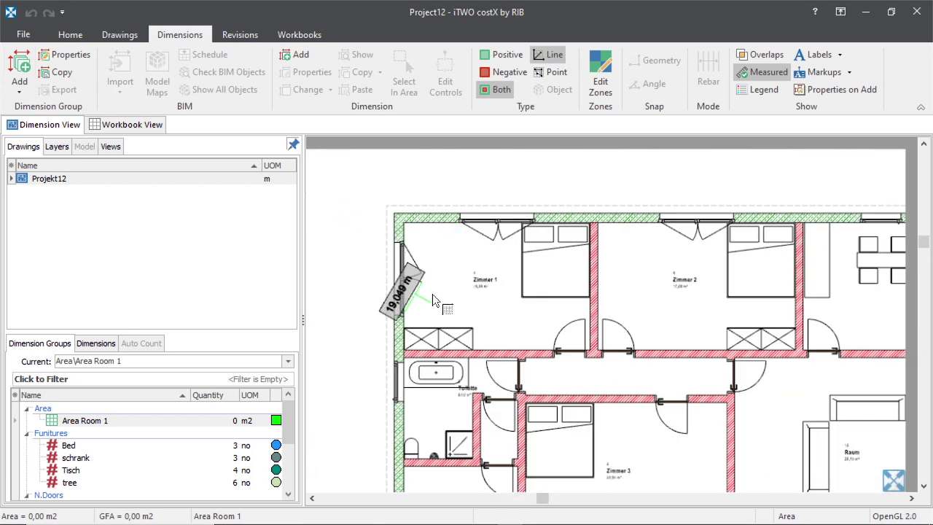
scroll(436, 294, "up", 2)
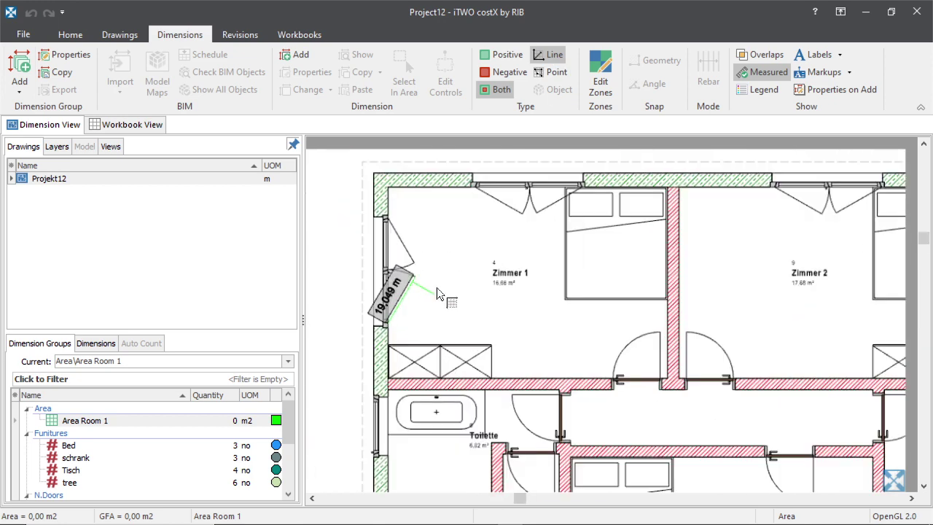
left_click(430, 189)
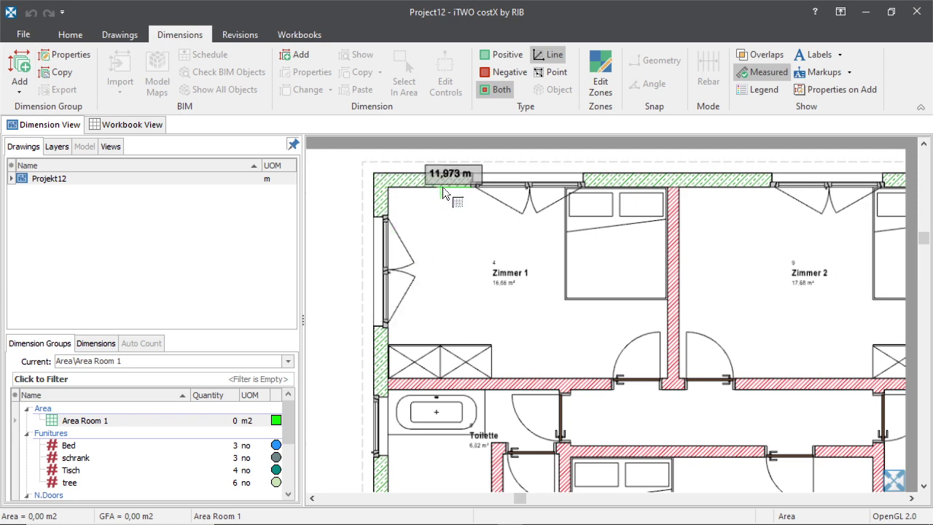
left_click(388, 379)
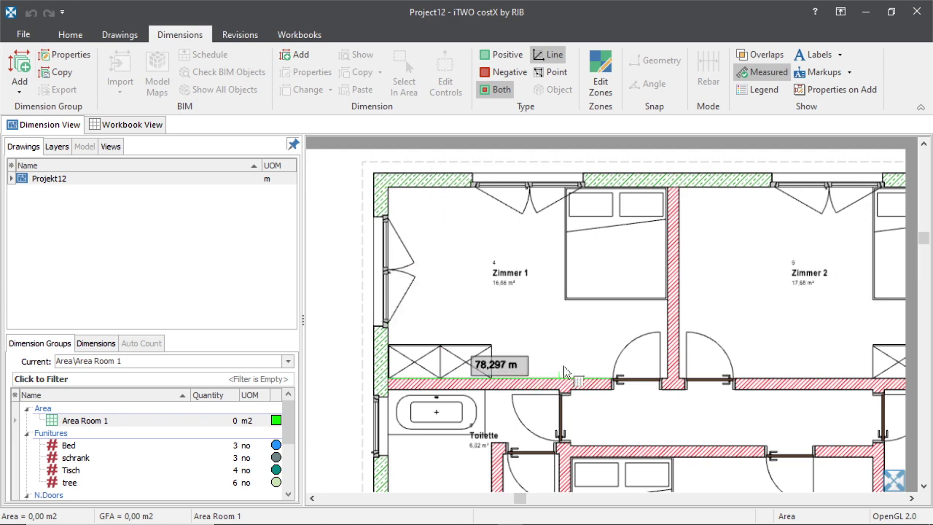
left_click(612, 380)
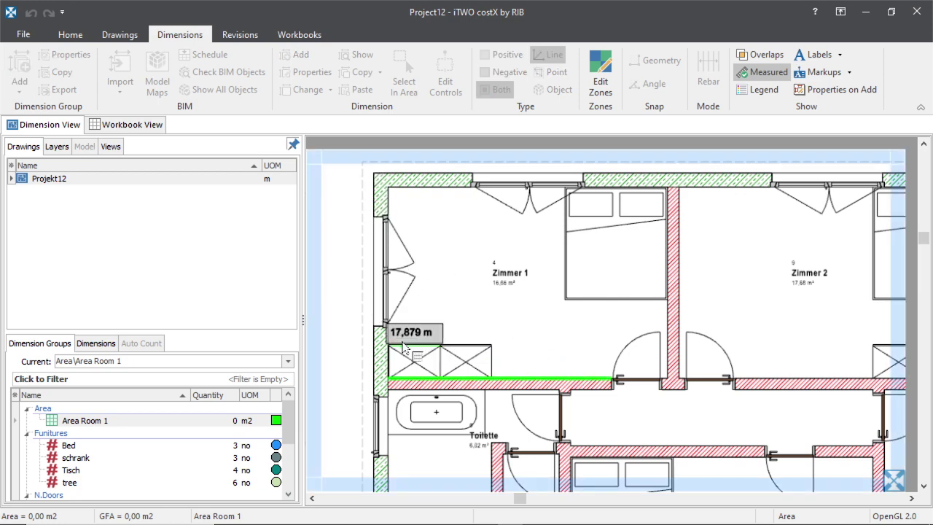
Add the inner edges of Zimmer 1's left outer wall below and above the window to the area boundary.
scroll(406, 350, "up", 5)
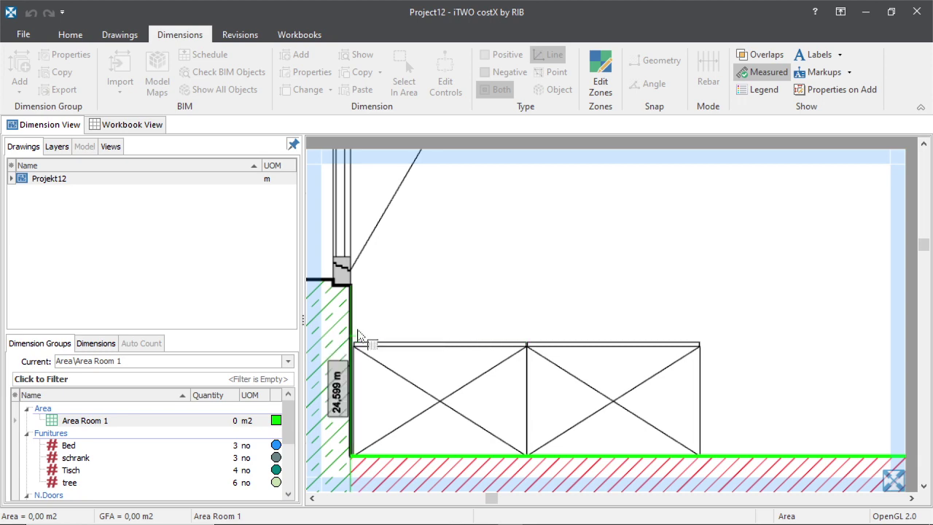
left_click(352, 281)
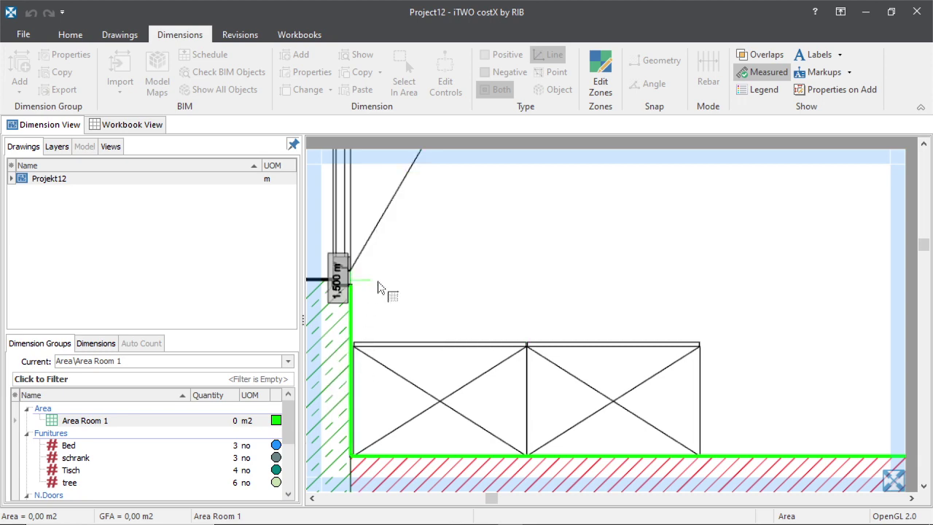
scroll(412, 266, "down", 5)
scroll(410, 280, "up", 7)
scroll(404, 270, "down", 8)
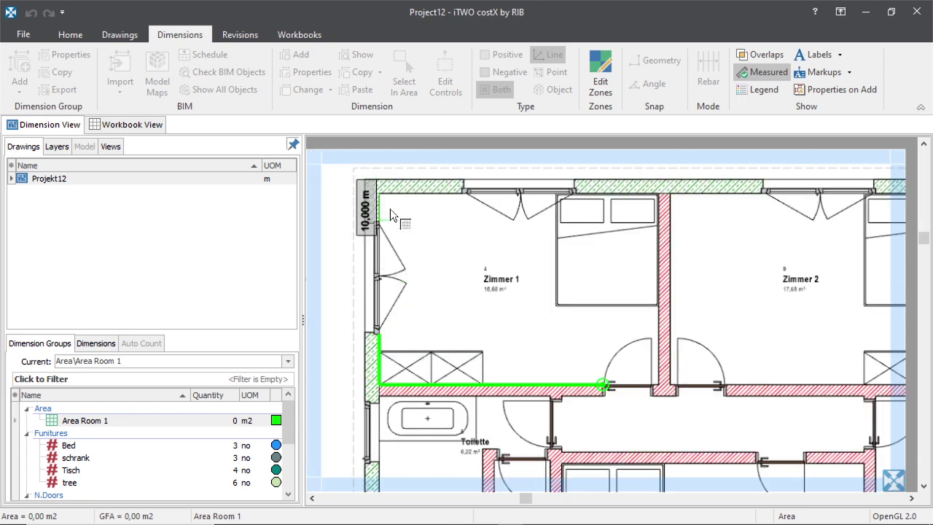
left_click(403, 208)
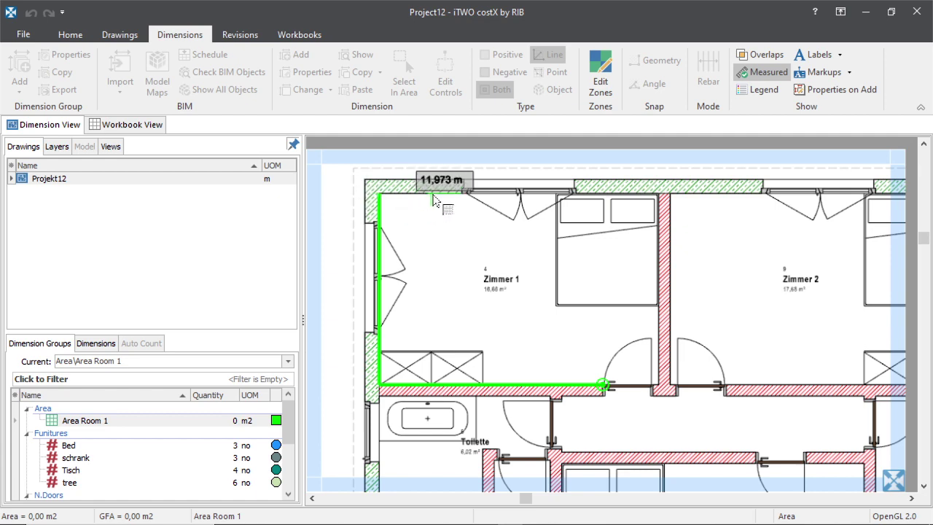
Add the inner edges of Zimmer 1's upper outer wall and of the partition towards Zimmer 2 to the boundary.
scroll(606, 204, "up", 5)
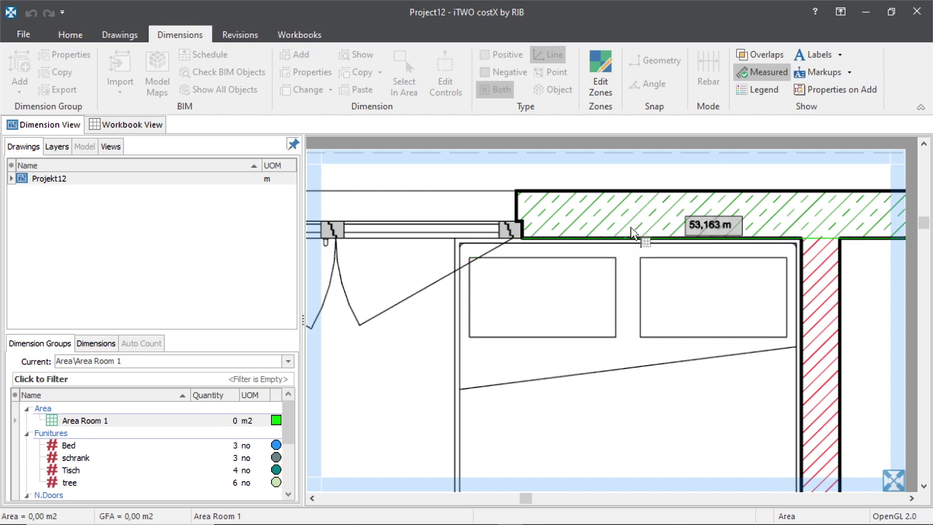
left_click(801, 239)
scroll(572, 218, "down", 3)
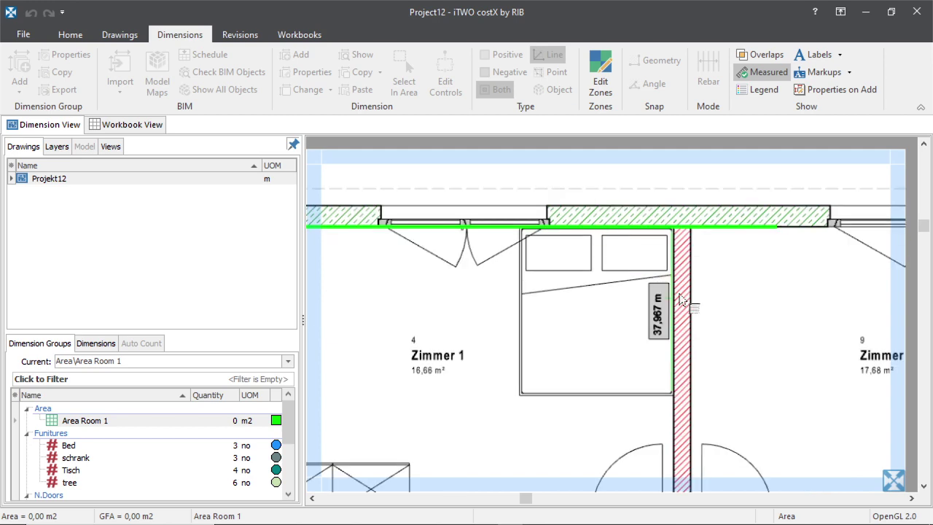
scroll(680, 298, "up", 3)
scroll(673, 292, "down", 3)
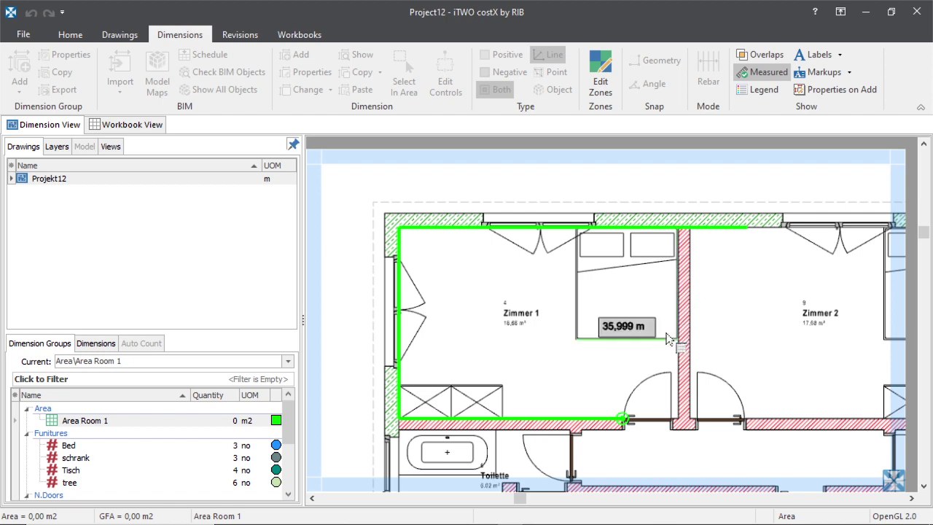
scroll(711, 373, "up", 3)
left_click(719, 373)
left_click(697, 319)
scroll(693, 313, "down", 3)
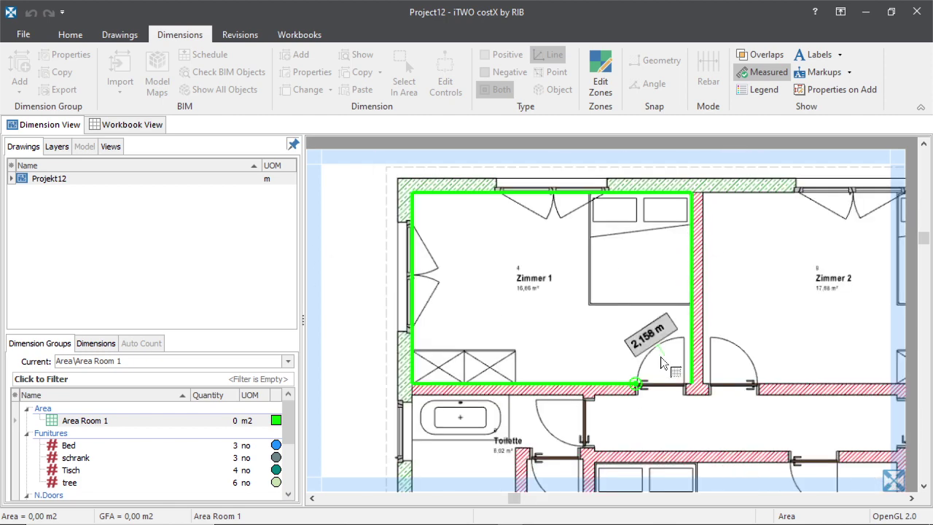
Close the Zimmer 1 boundary with the line across the door opening and finish the area measurement.
scroll(661, 356, "up", 3)
left_click(637, 329)
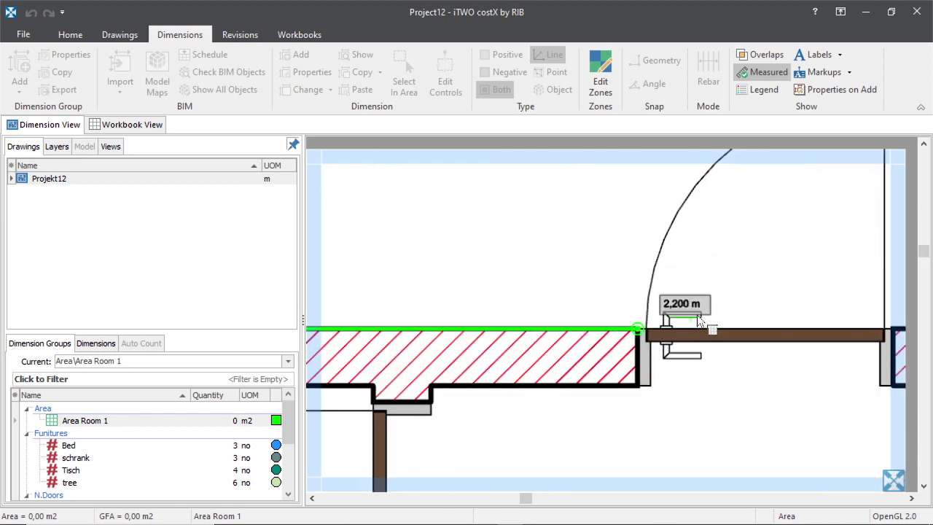
scroll(698, 323, "down", 3)
scroll(698, 326, "up", 3)
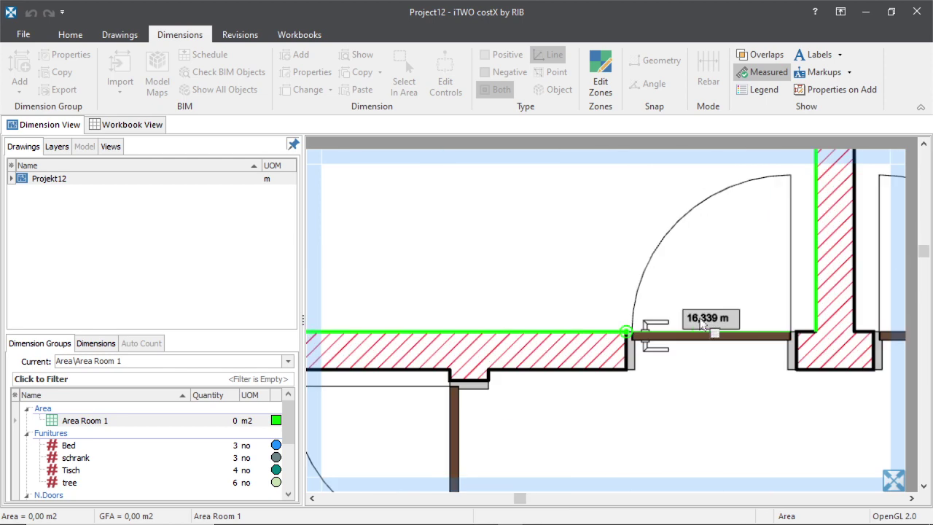
left_click(699, 319)
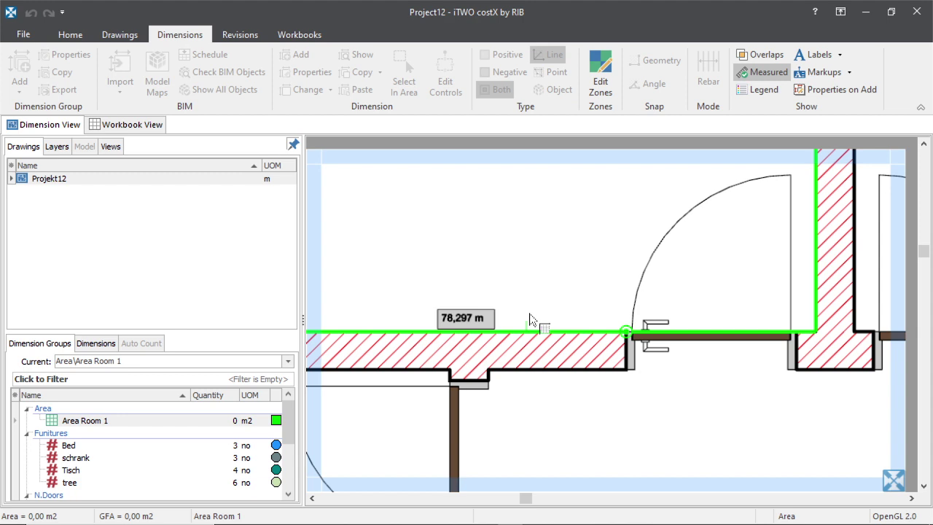
double_click(530, 320)
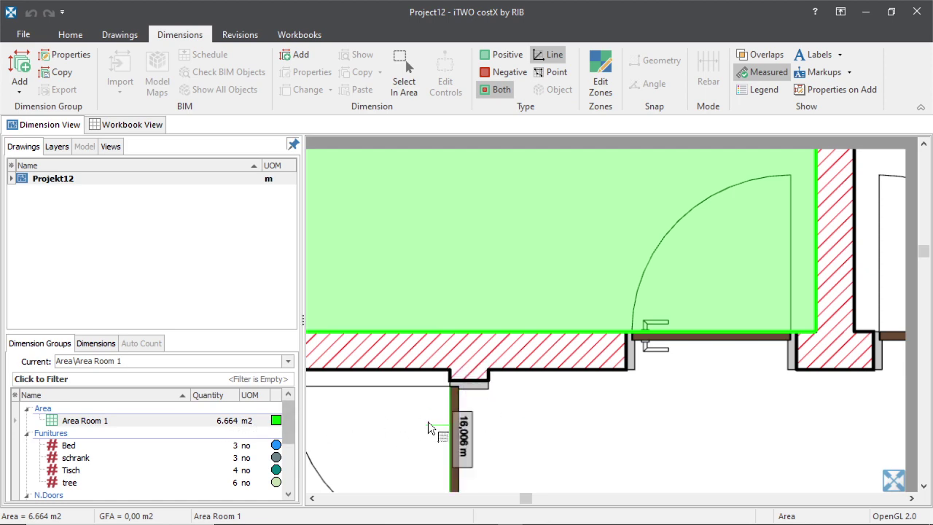
Examine the measured Zimmer 1 area with its dimension details and look over the remaining rooms of the floor plan.
scroll(428, 422, "down", 3)
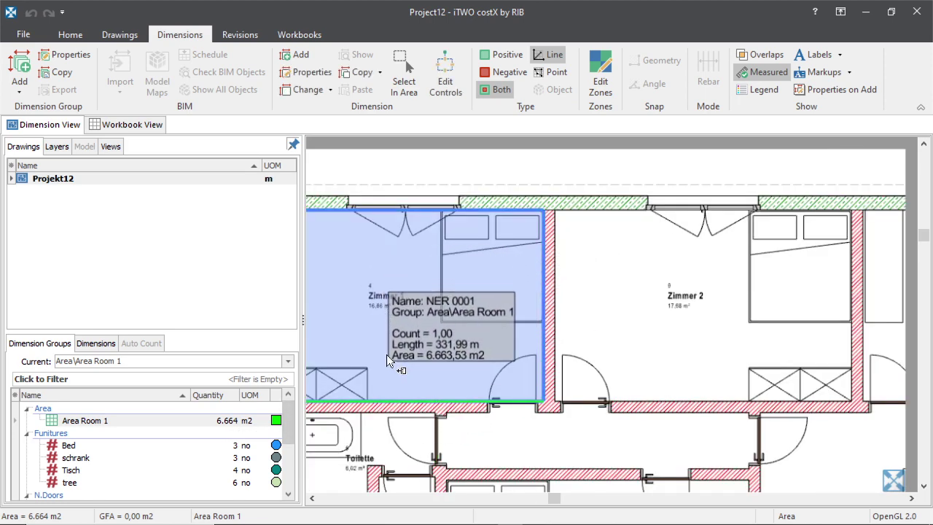
scroll(491, 338, "down", 1)
scroll(467, 341, "up", 3)
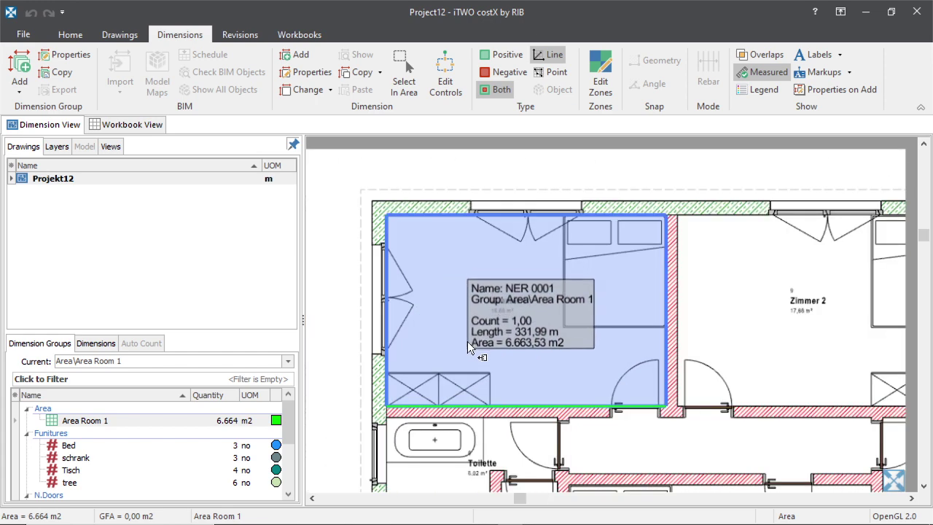
scroll(438, 353, "down", 1)
scroll(500, 328, "down", 2)
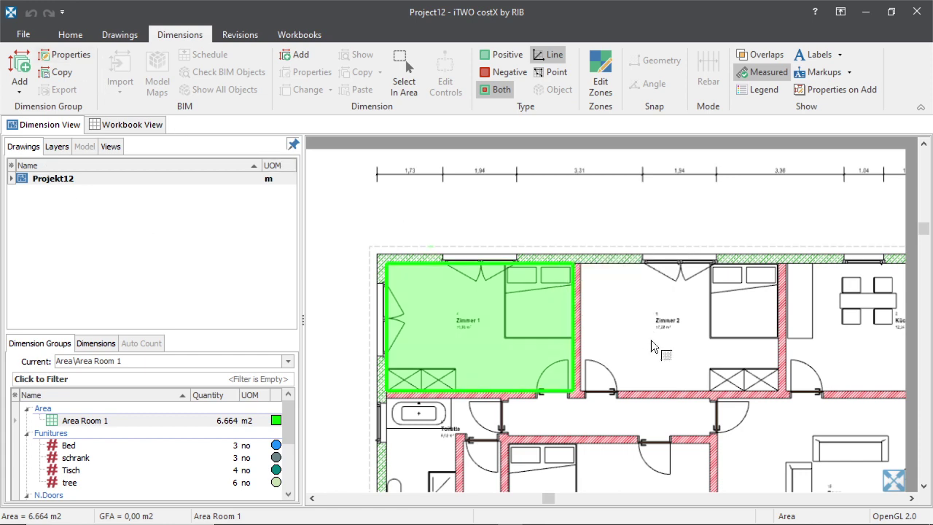
scroll(787, 335, "down", 2)
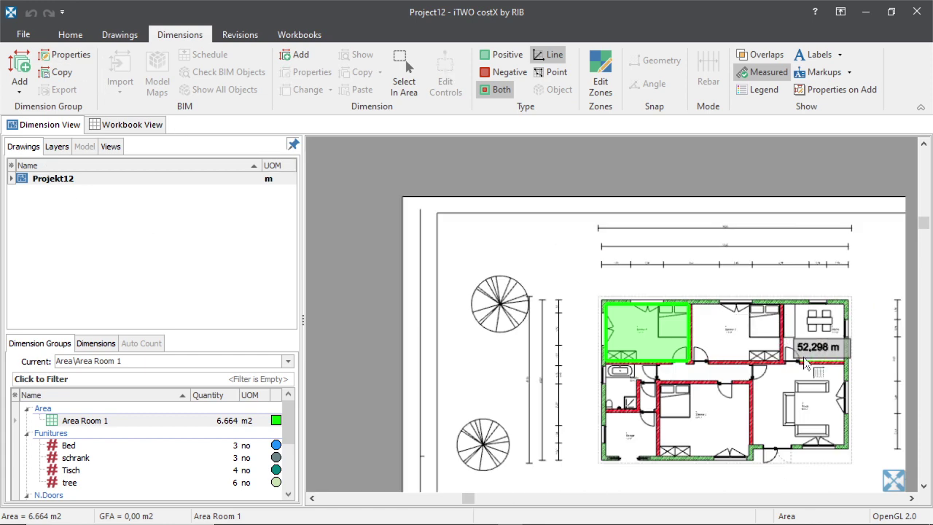
scroll(704, 436, "up", 1)
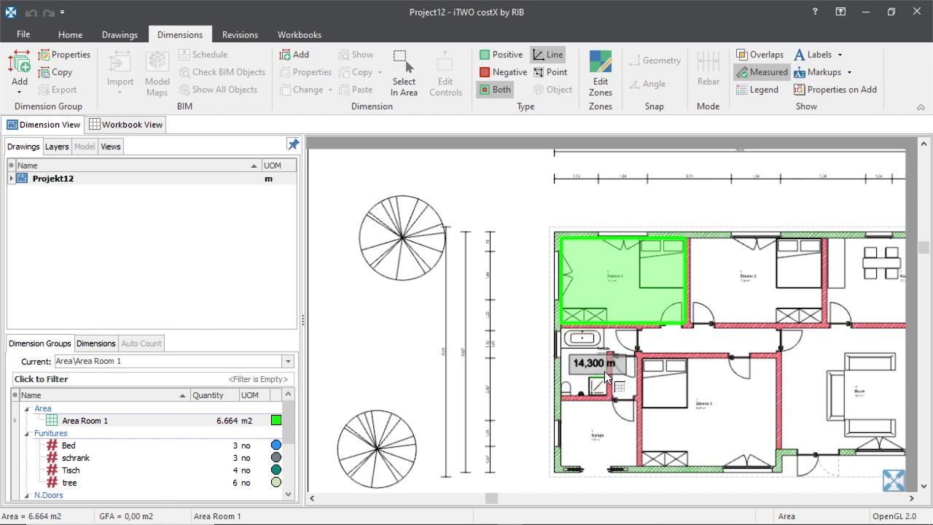
scroll(511, 350, "up", 2)
scroll(519, 349, "down", 2)
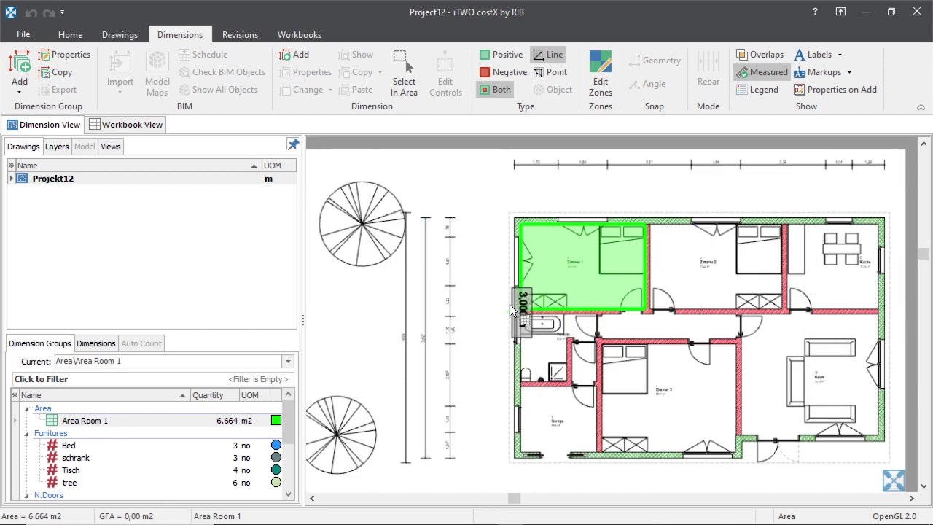
scroll(598, 294, "up", 3)
scroll(643, 293, "down", 2)
scroll(700, 292, "up", 1)
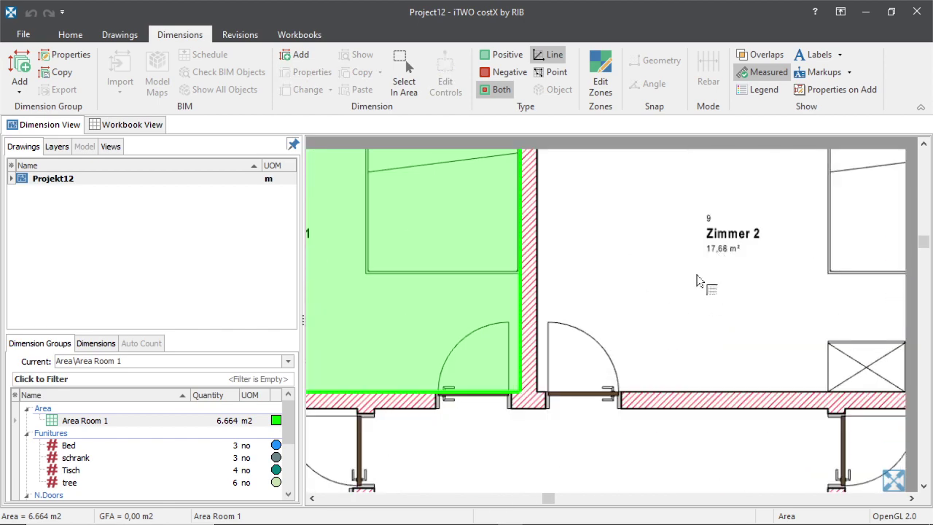
Add an area dimension group named "Area Room2" in the Area folder with Dodger Blue positive dimensions.
scroll(703, 287, "down", 2)
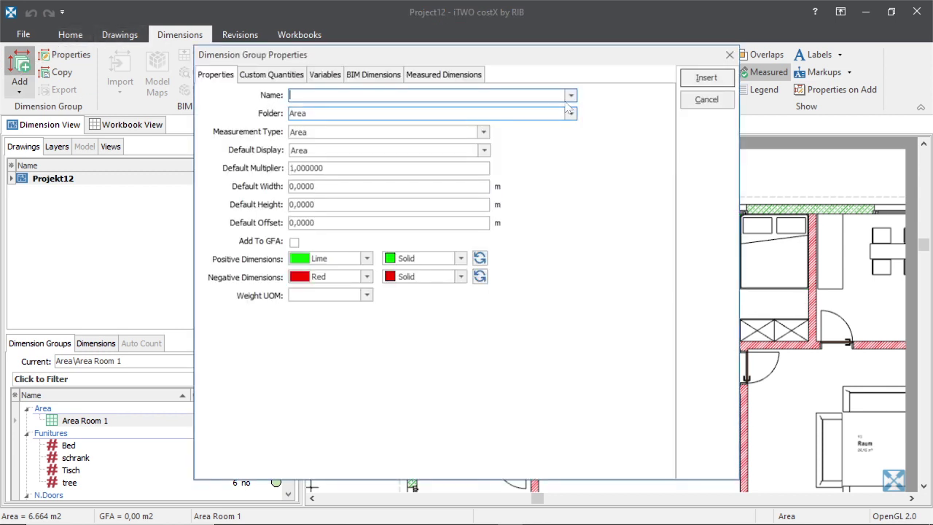
left_click(572, 96)
left_click(541, 95)
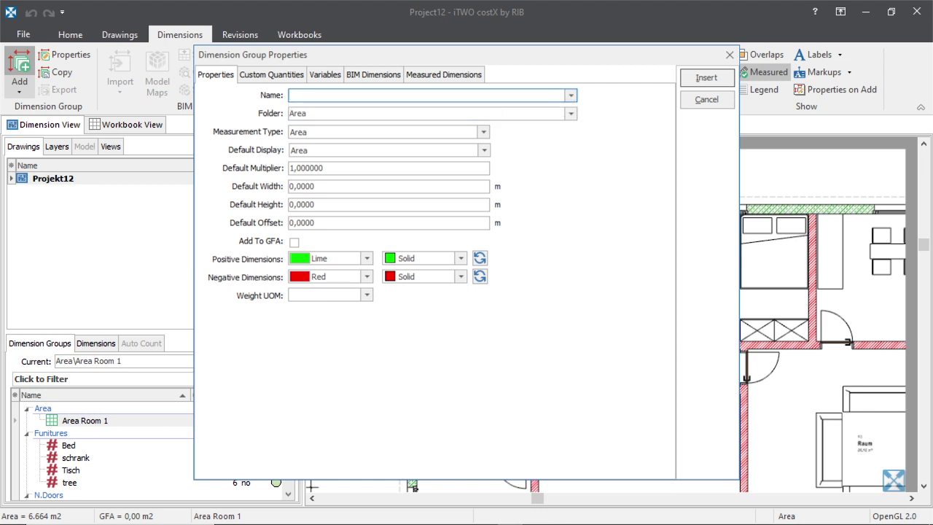
type("Room2")
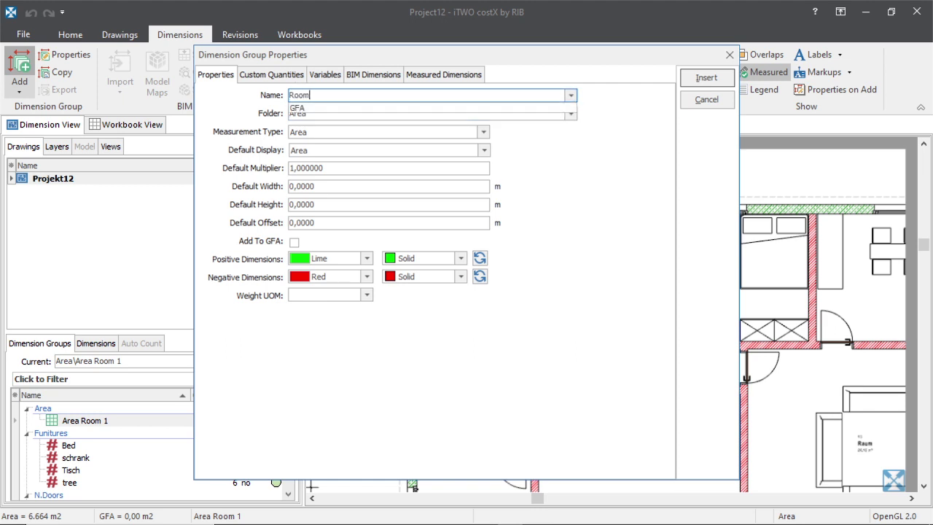
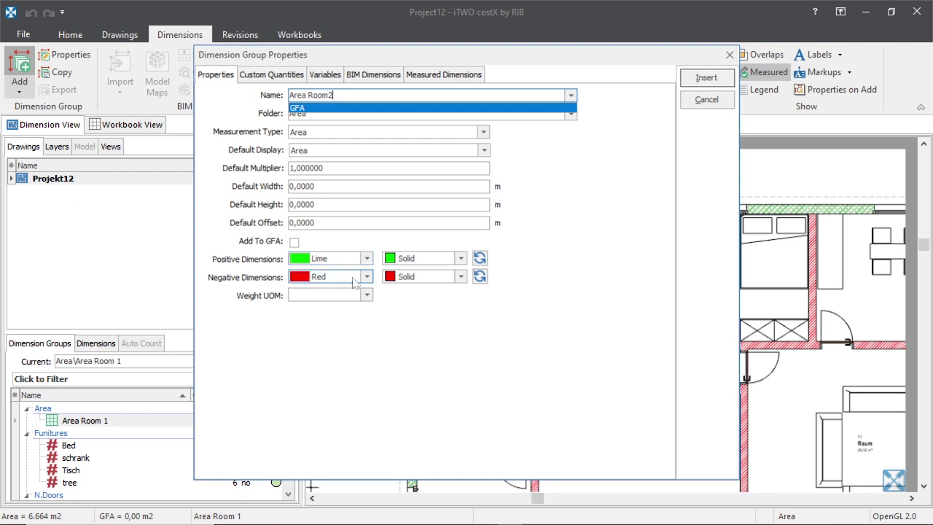
left_click(348, 258)
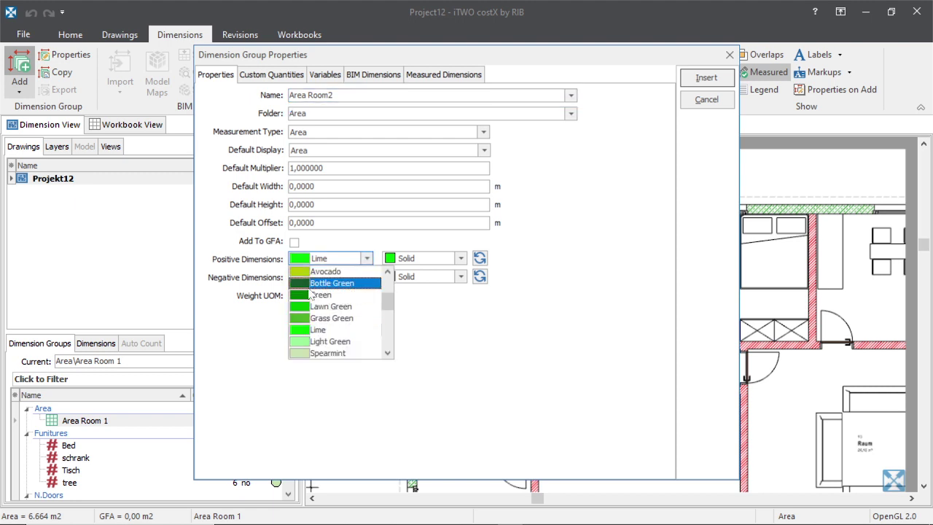
scroll(306, 306, "down", 4)
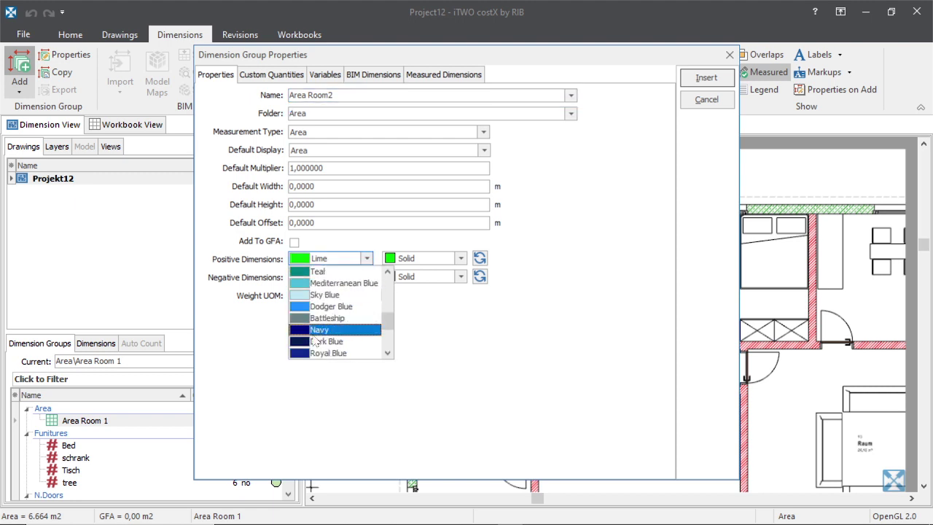
left_click(321, 306)
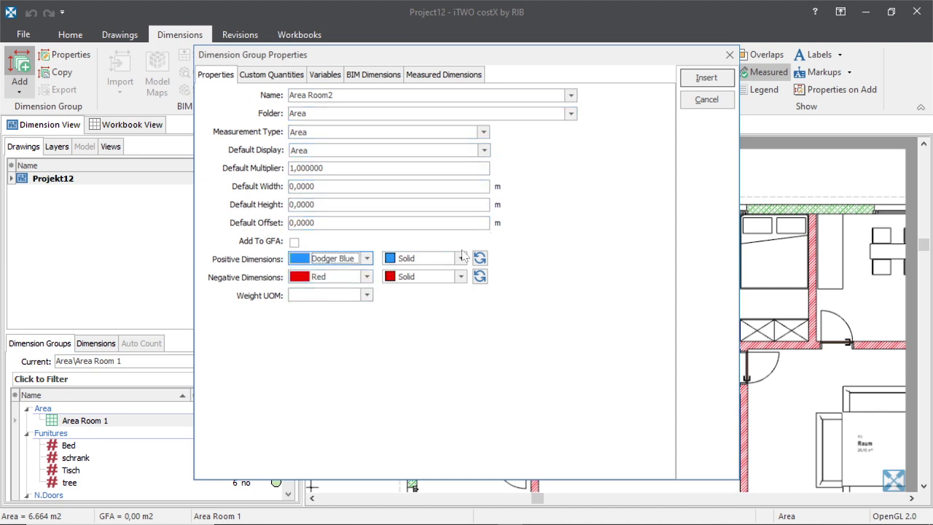
left_click(706, 78)
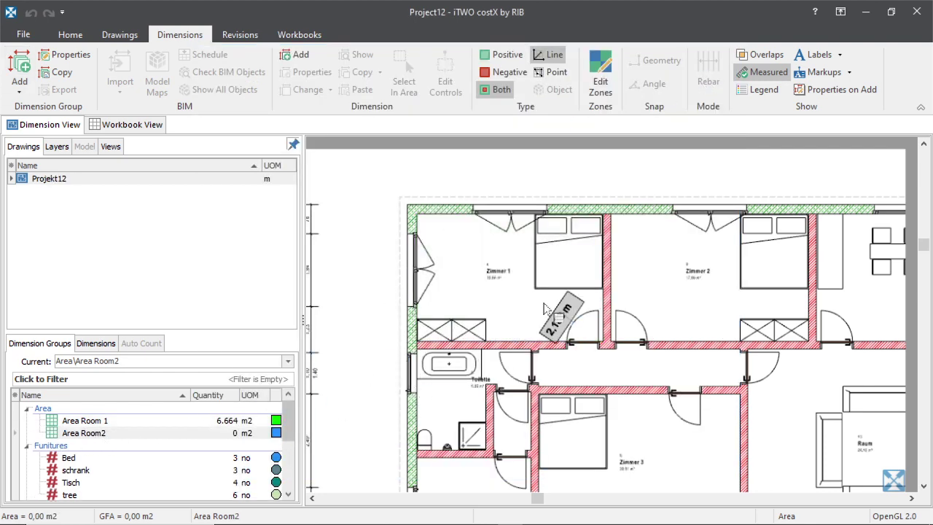
Start the Zimmer 2 area boundary with the inner edges of its lower wall and of the partition towards Zimmer 1.
scroll(561, 317, "down", 3)
scroll(624, 292, "up", 5)
left_click(704, 384)
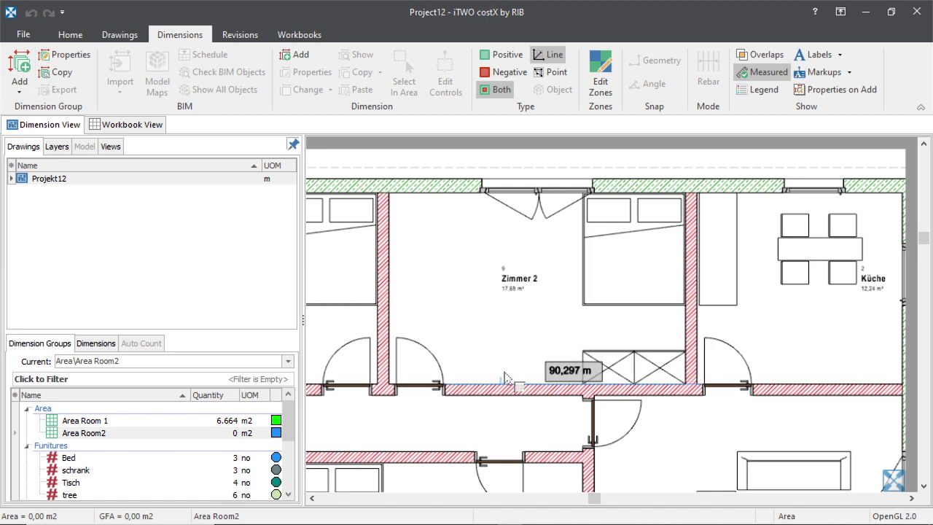
left_click(390, 384)
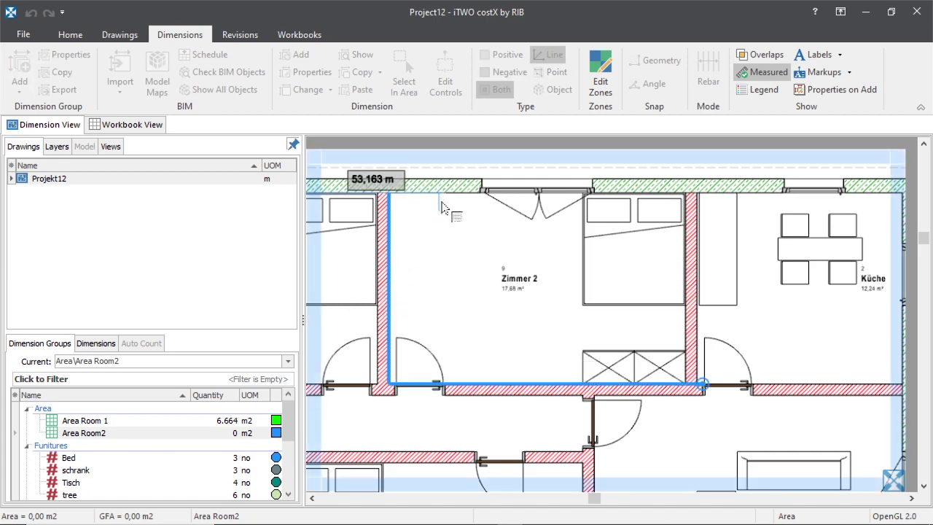
Add the inner edges of Zimmer 2's upper outer wall and of the partition towards the Küche, and finish the area measurement.
scroll(638, 181, "up", 4)
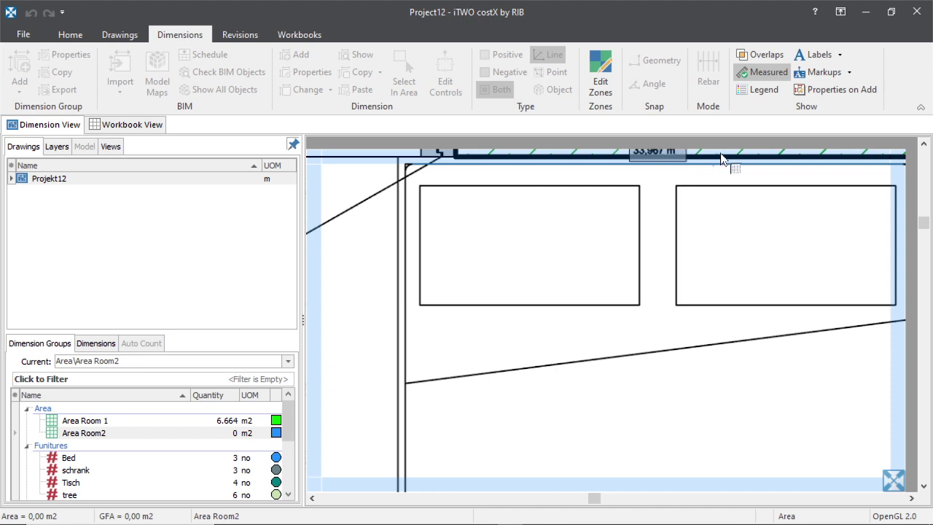
scroll(656, 194, "down", 3)
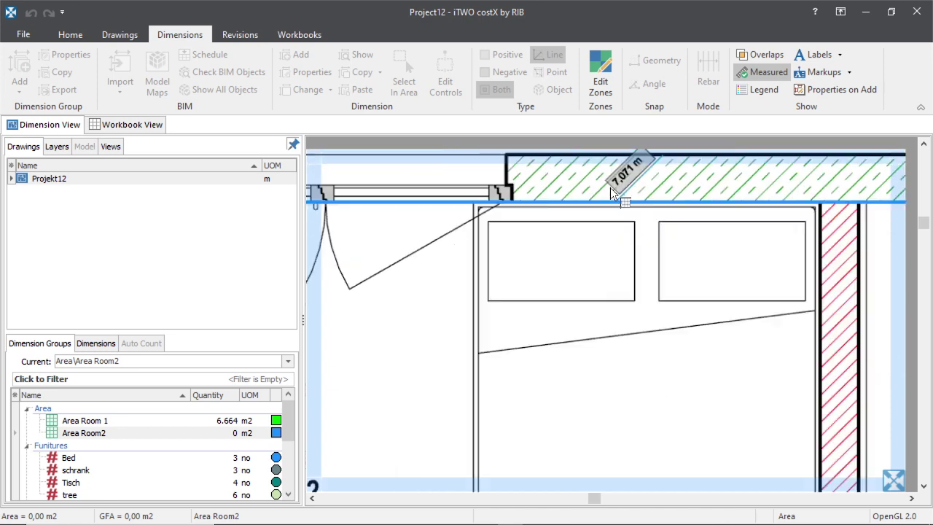
scroll(623, 323, "up", 3)
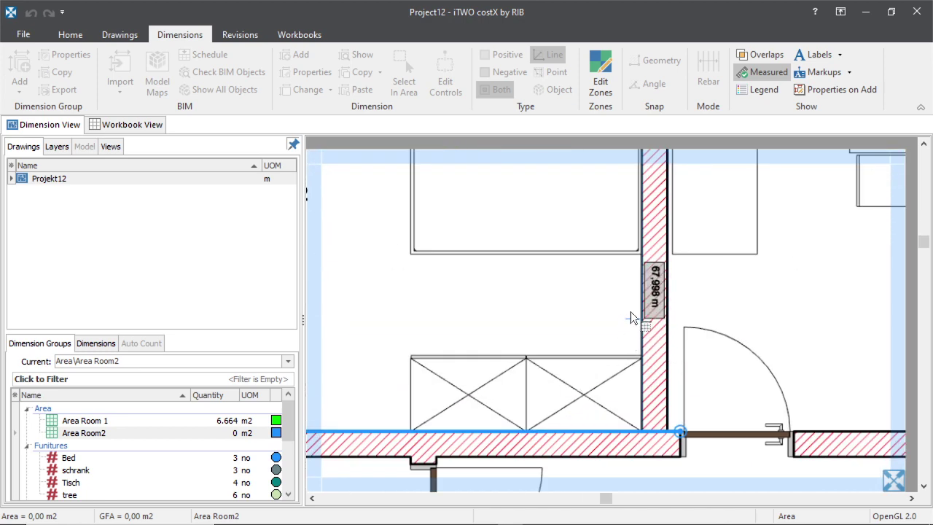
left_click(631, 311)
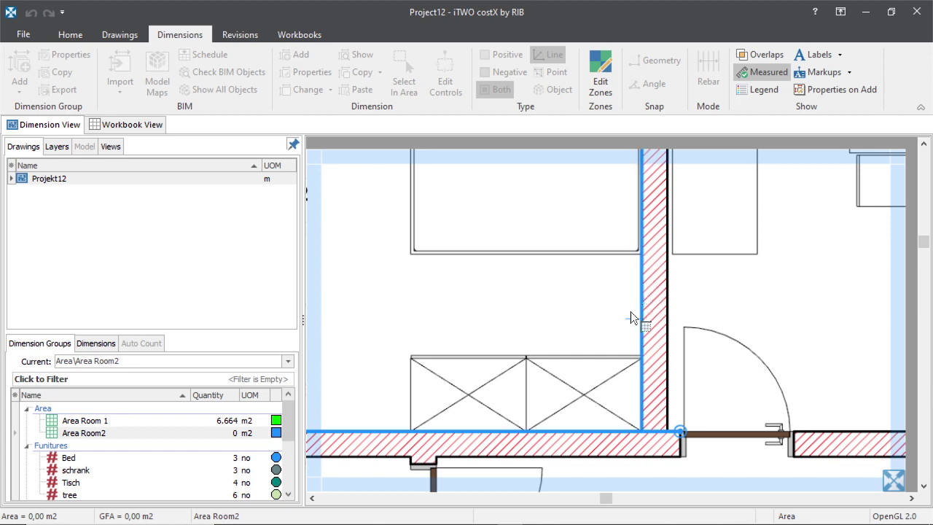
right_click(516, 315)
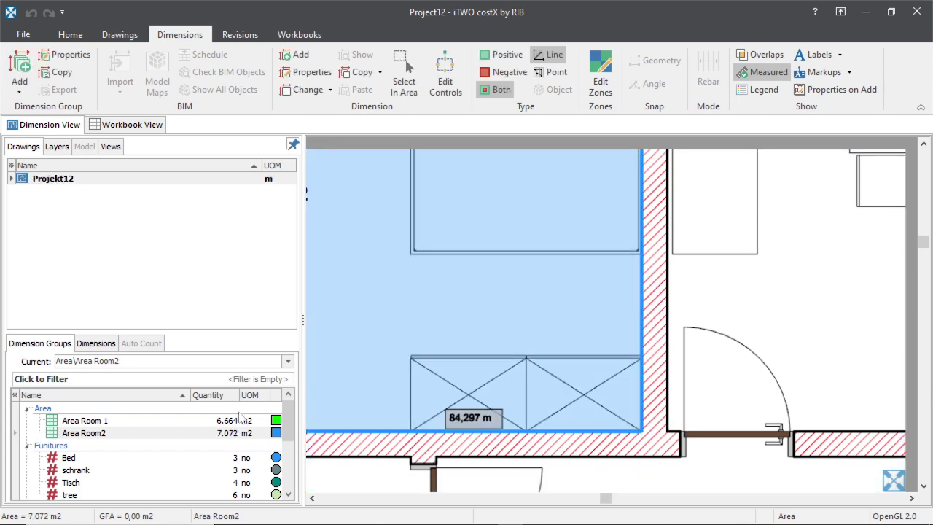
Start a new area dimension group for the Küche in the Area folder and name it "Room 3".
scroll(482, 365, "down", 4)
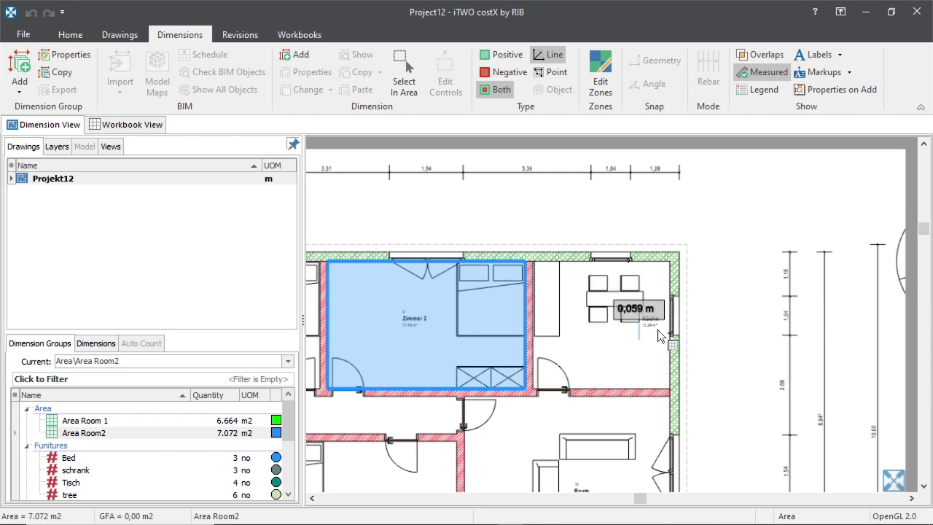
scroll(658, 330, "down", 3)
scroll(642, 330, "up", 6)
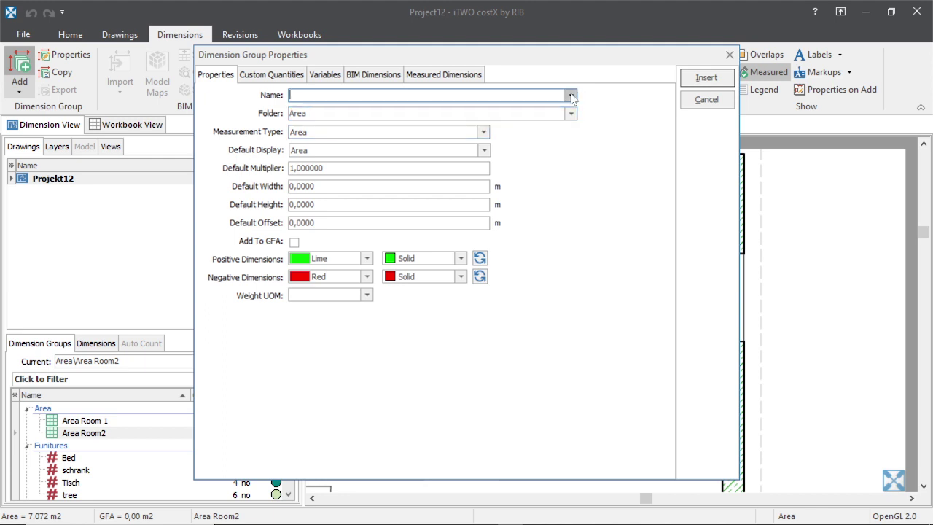
left_click(572, 95)
left_click(571, 95)
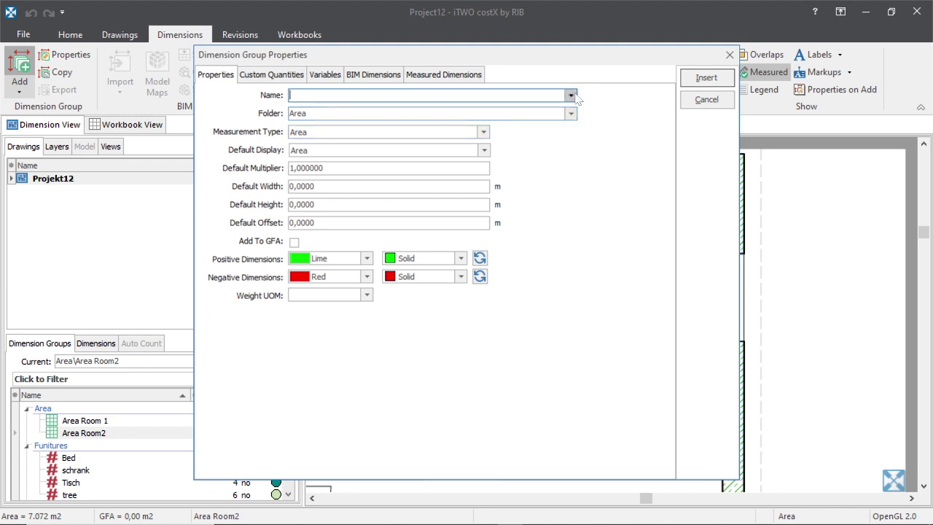
left_click(571, 95)
left_click(571, 173)
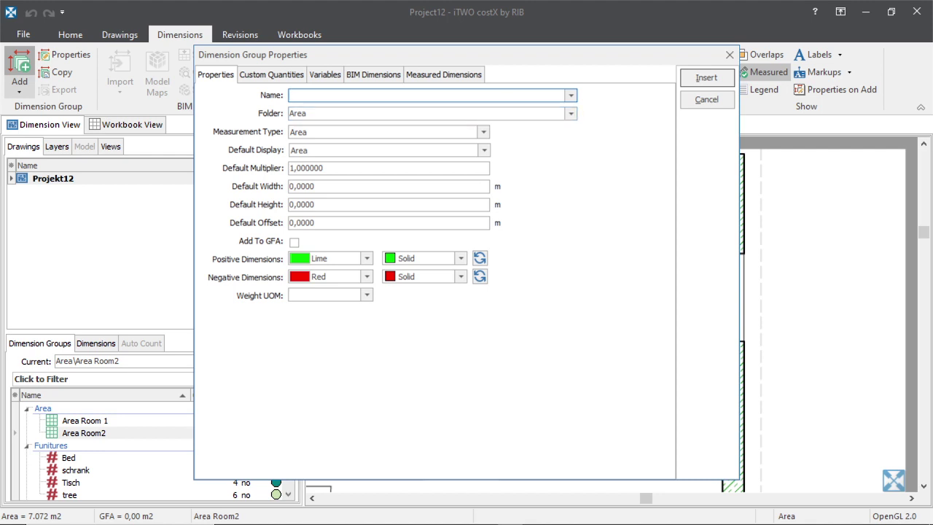
type("Room 3")
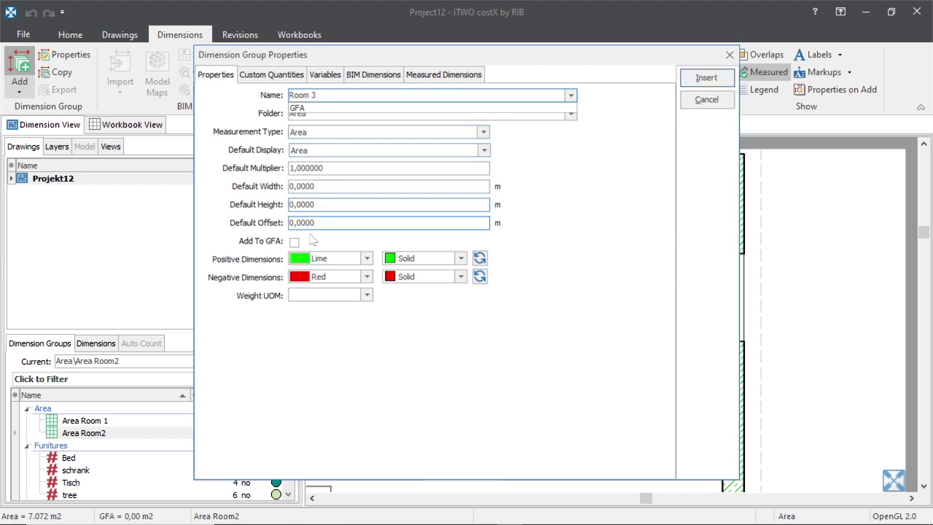
Set the positive dimension colour of the Room 3 group to Sky Blue and insert the group.
left_click(367, 260)
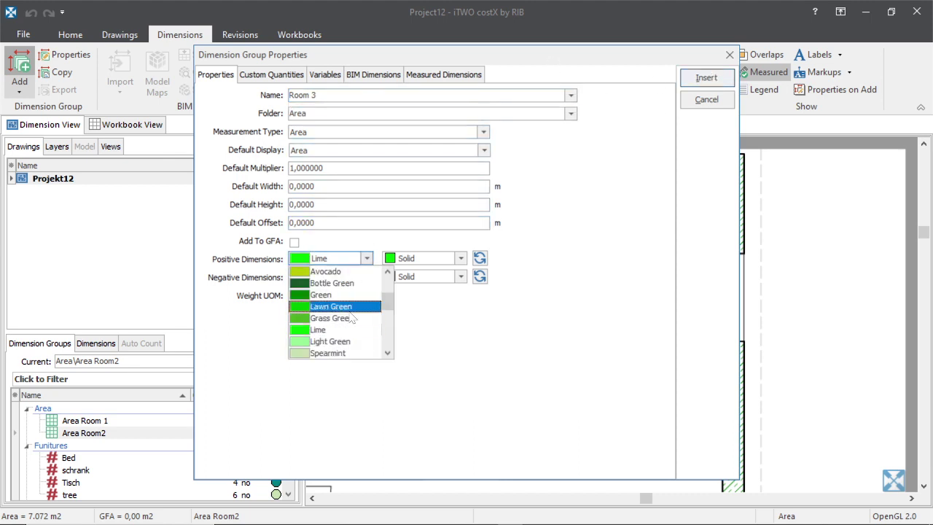
scroll(320, 321, "down", 2)
scroll(320, 343, "down", 1)
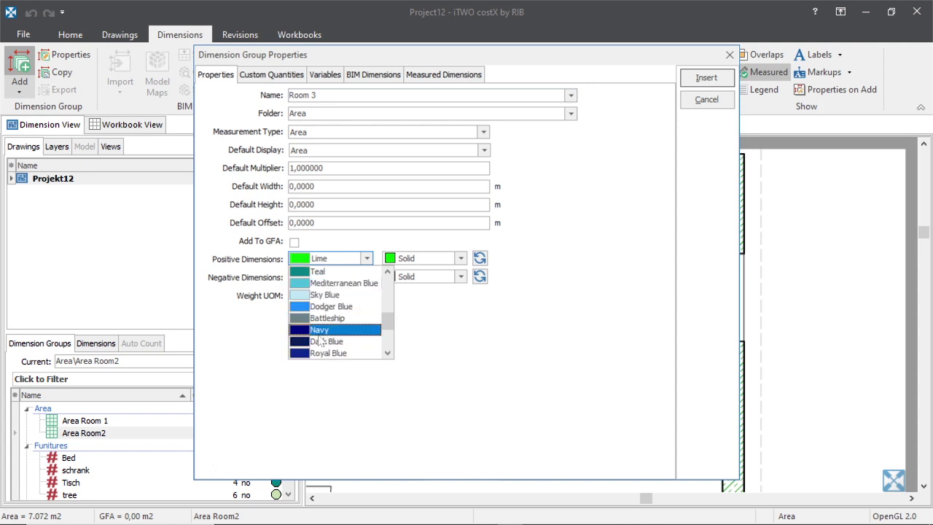
scroll(327, 333, "up", 1)
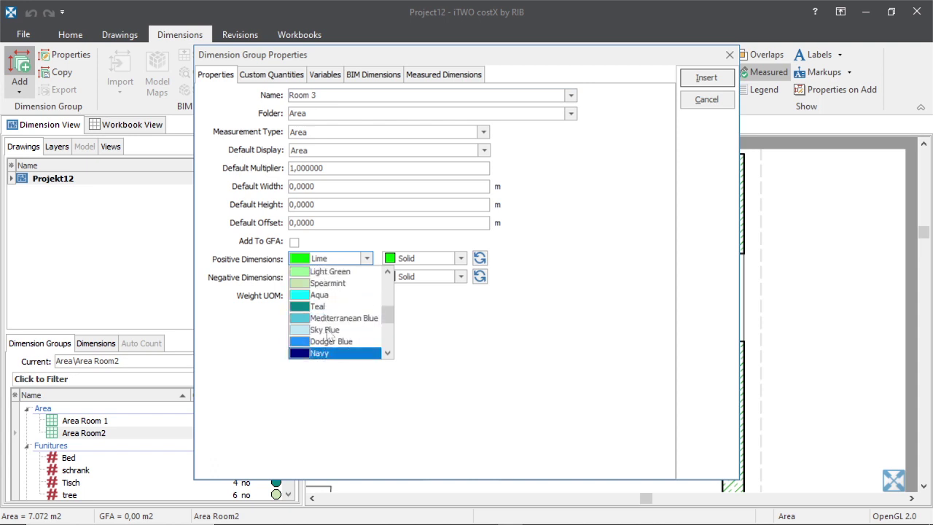
left_click(326, 335)
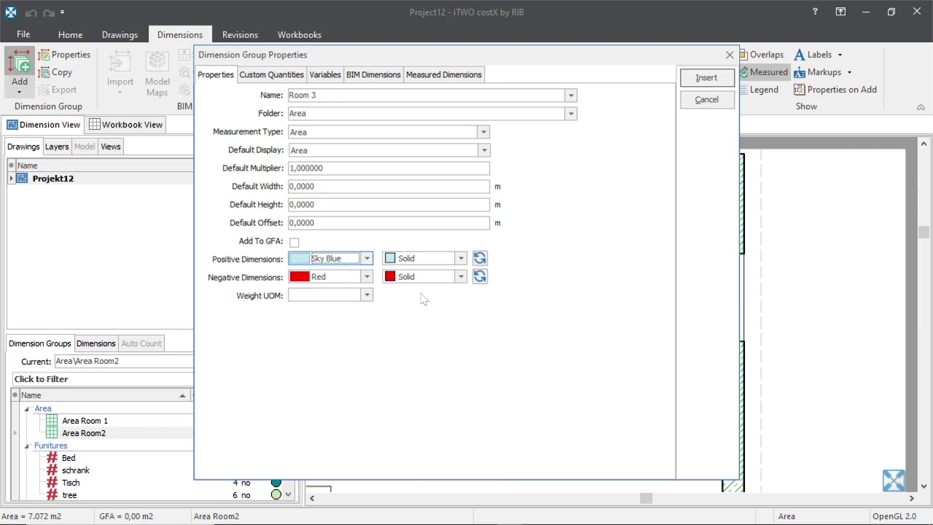
left_click(707, 79)
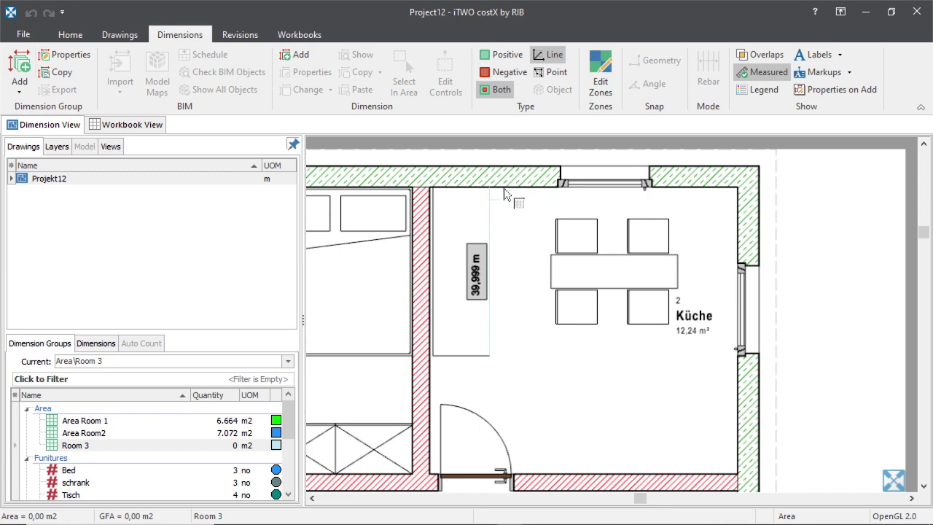
Measure the Küche's area by tracing the inner edges of its four walls across the door opening.
left_click(447, 379)
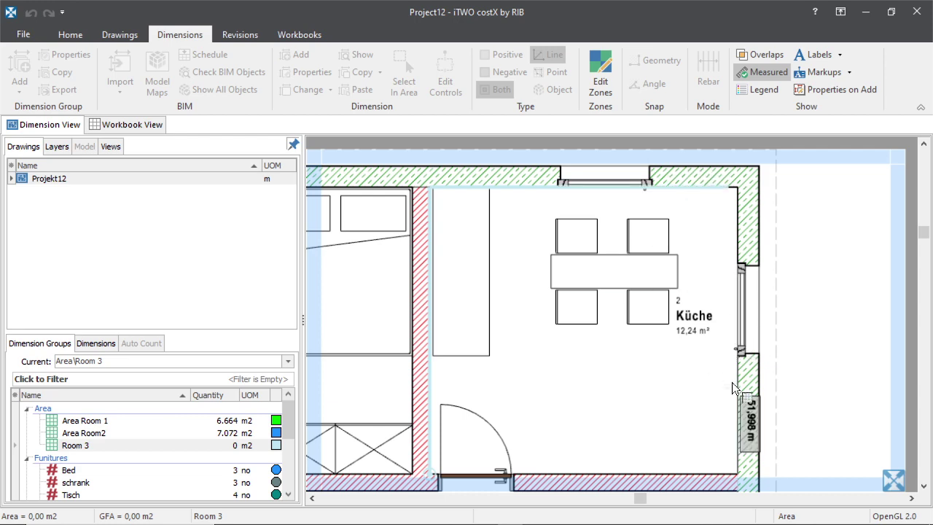
scroll(670, 344, "down", 2)
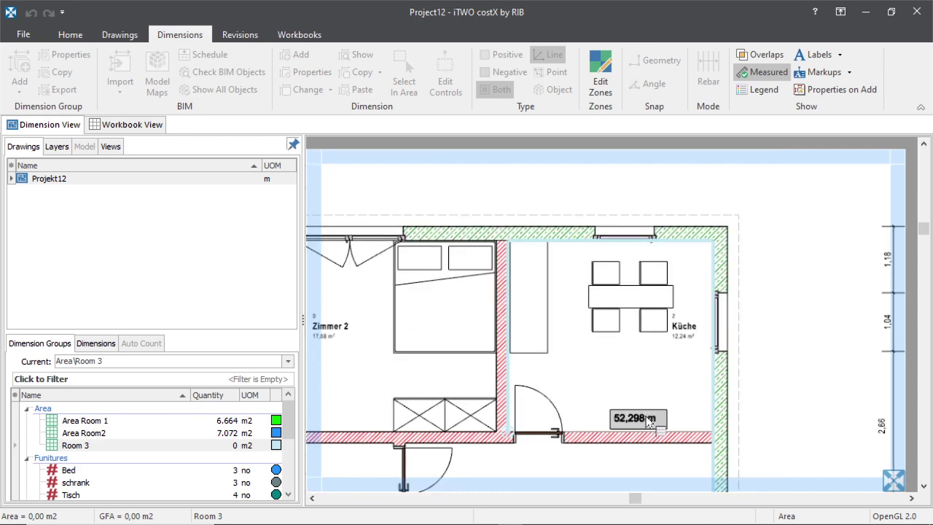
left_click(615, 388)
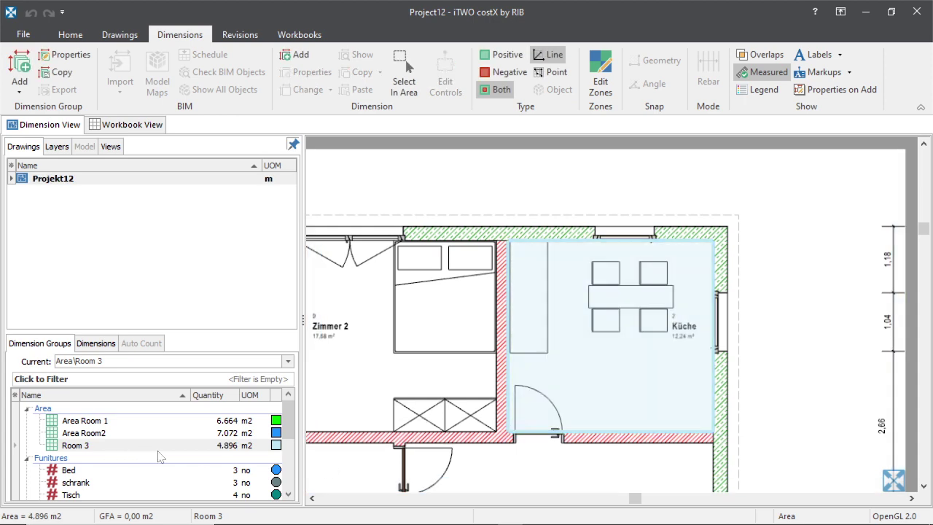
Examine the measured Küche area with its dimension details and look over the Raum living area and its surrounding walls.
scroll(656, 292, "down", 3)
scroll(657, 306, "up", 3)
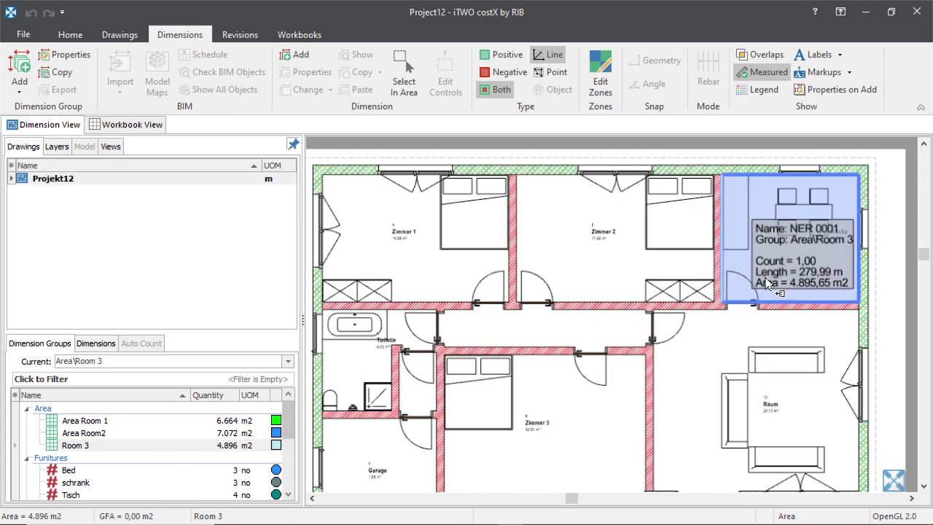
scroll(578, 334, "down", 2)
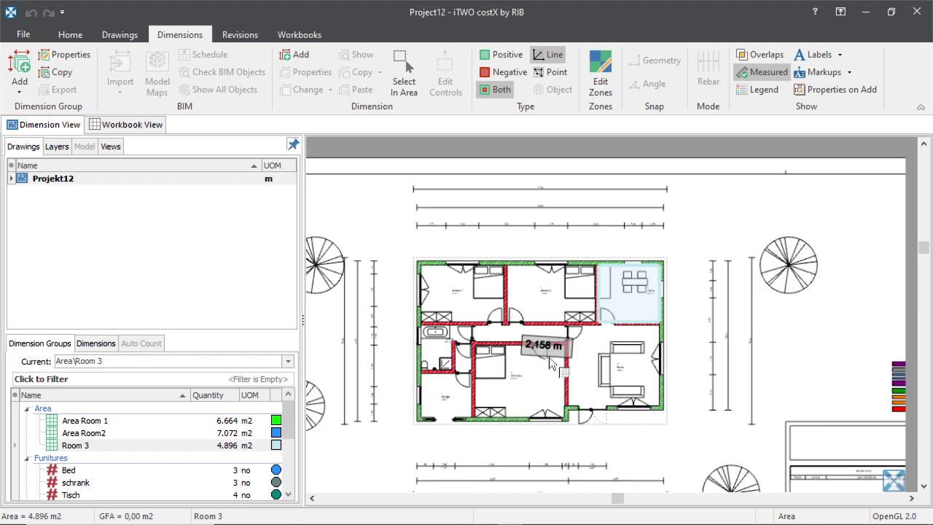
scroll(610, 361, "up", 3)
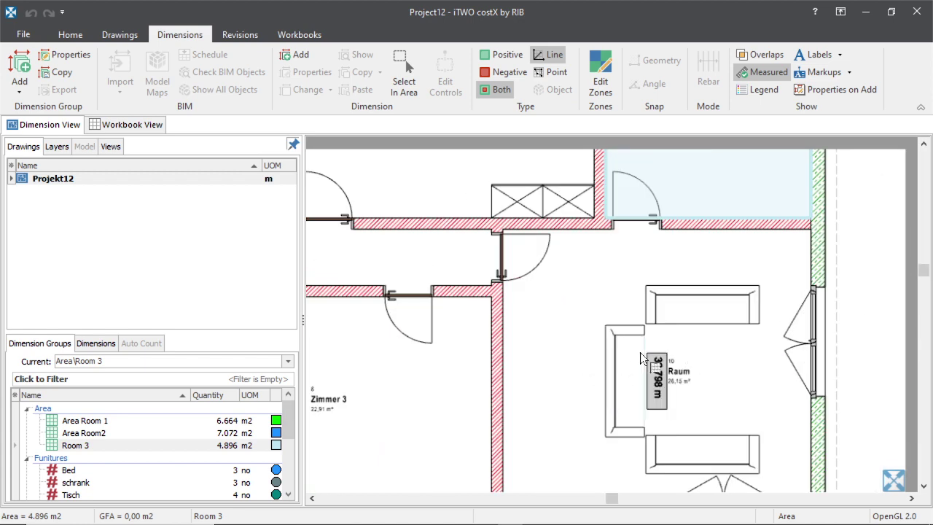
scroll(640, 352, "down", 3)
scroll(625, 350, "up", 3)
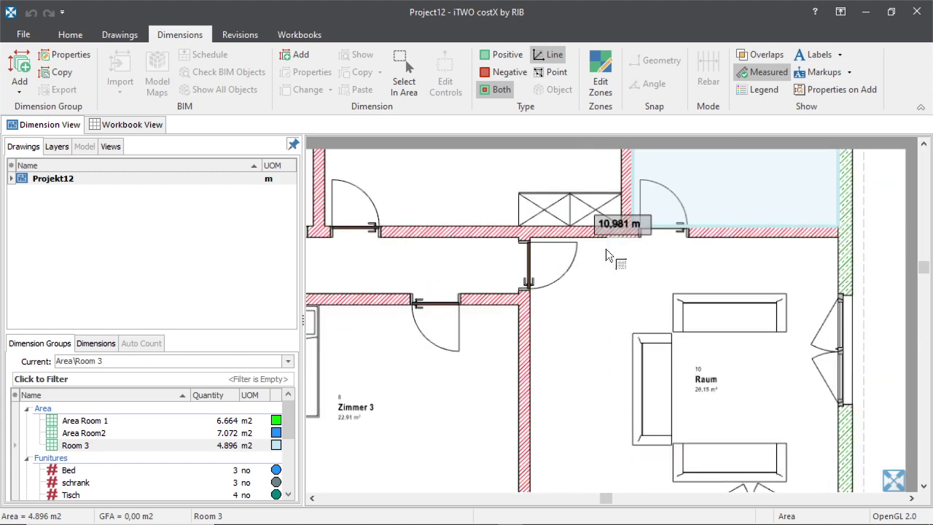
scroll(597, 305, "down", 3)
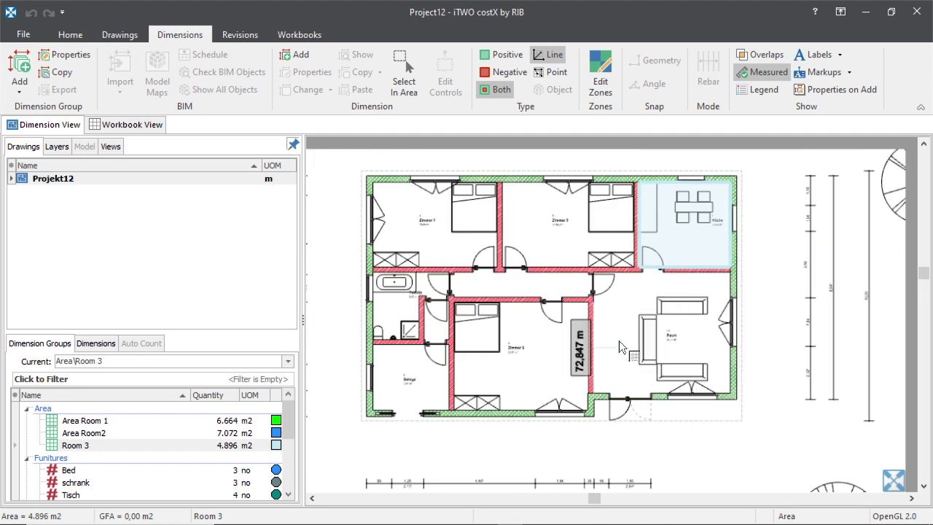
scroll(664, 373, "up", 5)
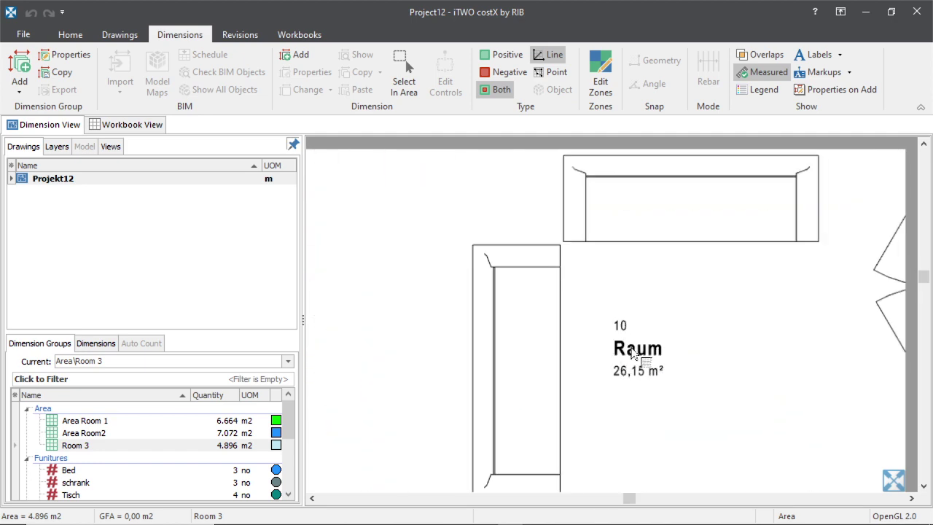
scroll(589, 355, "down", 3)
scroll(591, 356, "up", 2)
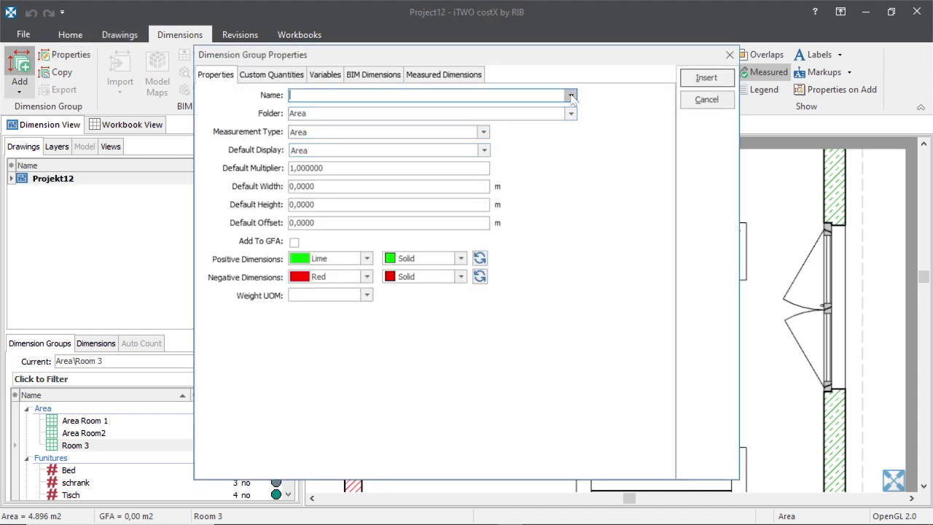
Name the new area dimension group "Area living room" in the Area folder.
left_click(571, 97)
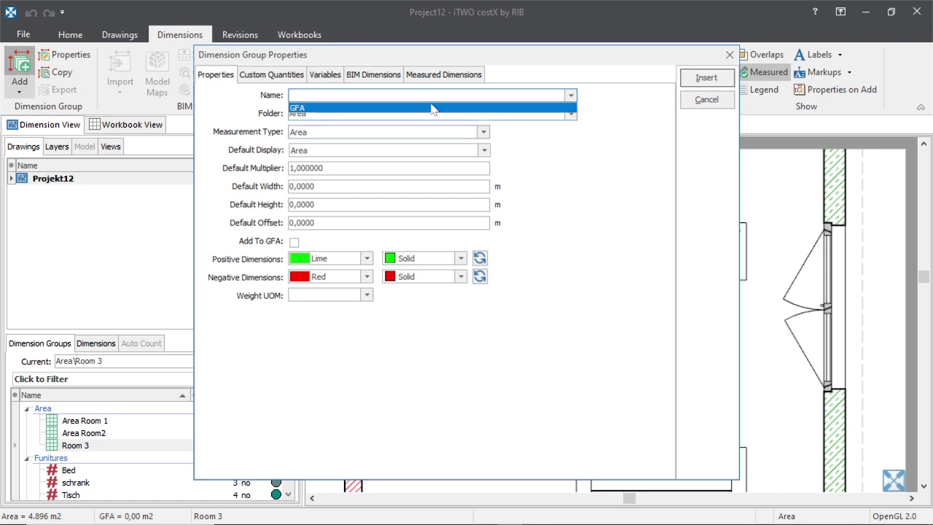
key("Escape")
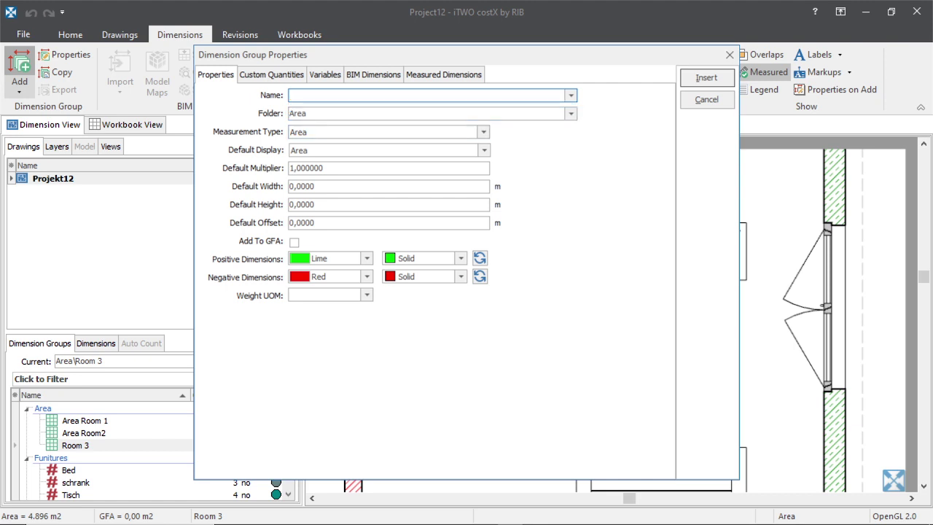
type("Area living room")
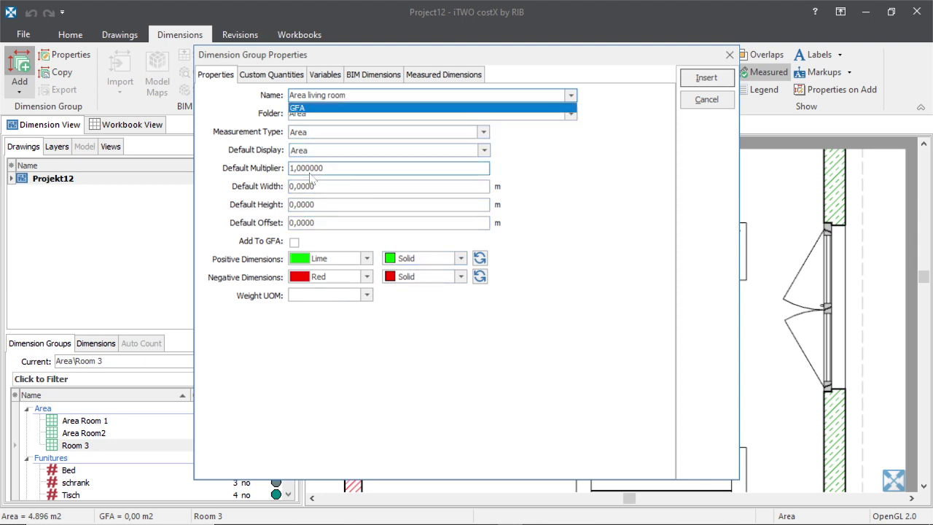
Set the positive dimension colour of the Area living room group to Aqua and insert the group.
left_click(367, 260)
scroll(328, 309, "down", 2)
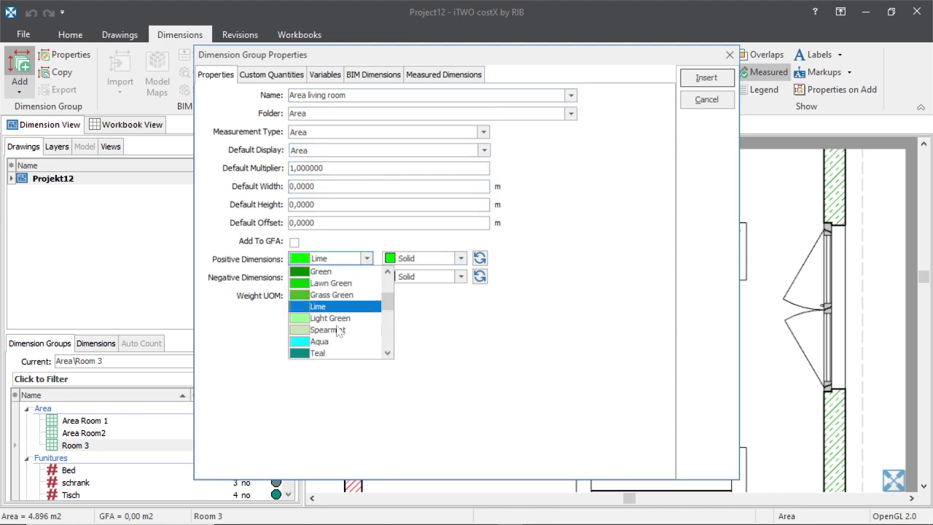
left_click(321, 294)
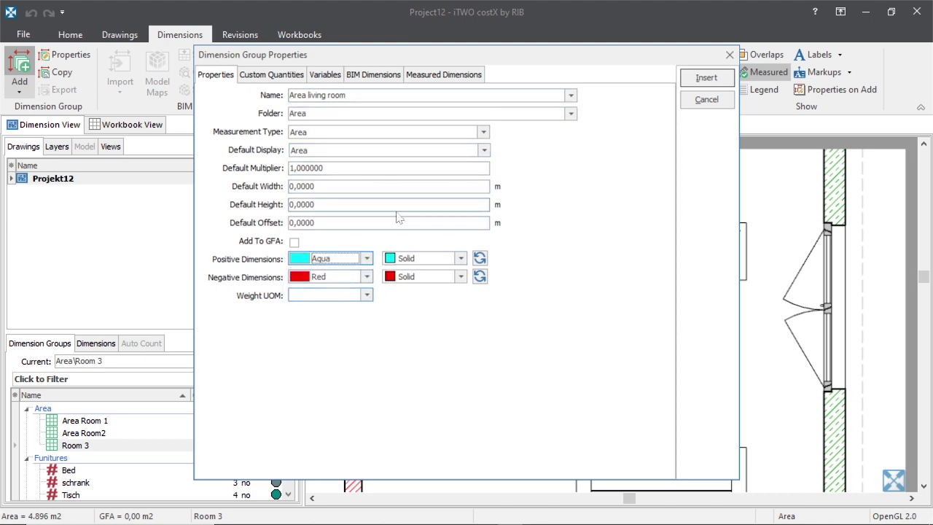
left_click(700, 82)
Measure the Raum living area by tracing the inner edges of its four walls across the door and window openings.
scroll(382, 278, "down", 3)
left_click(357, 255)
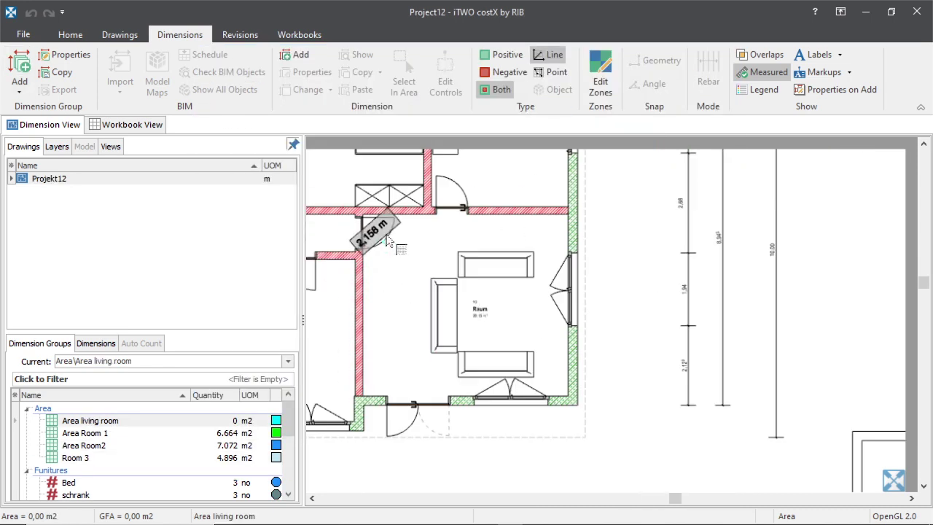
scroll(389, 243, "up", 2)
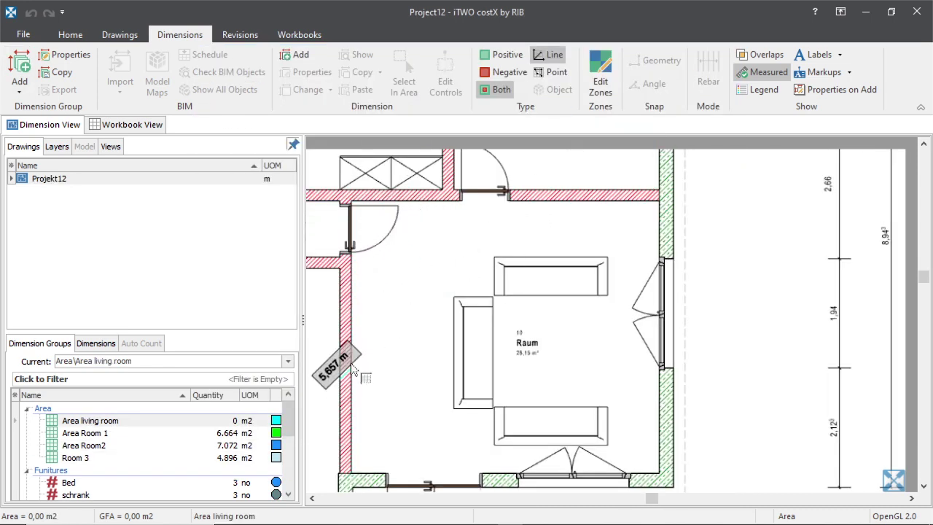
left_click(352, 472)
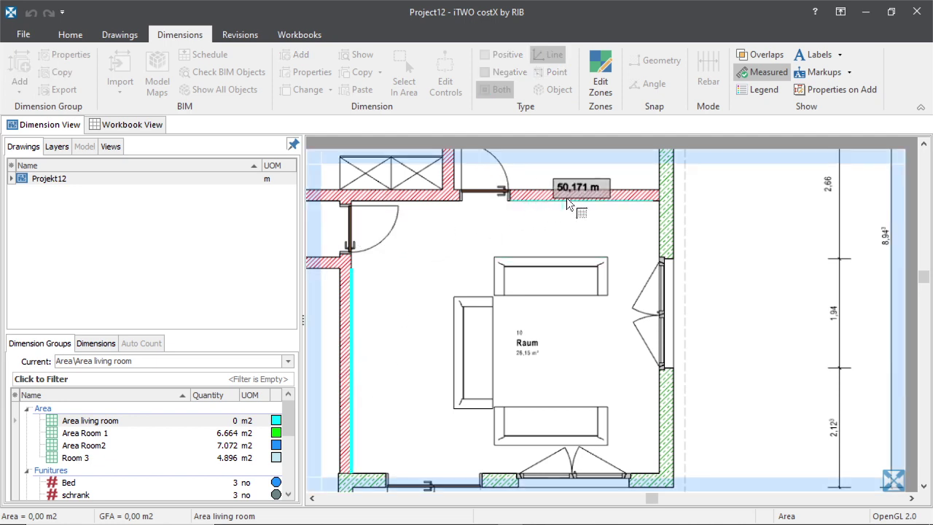
left_click(658, 201)
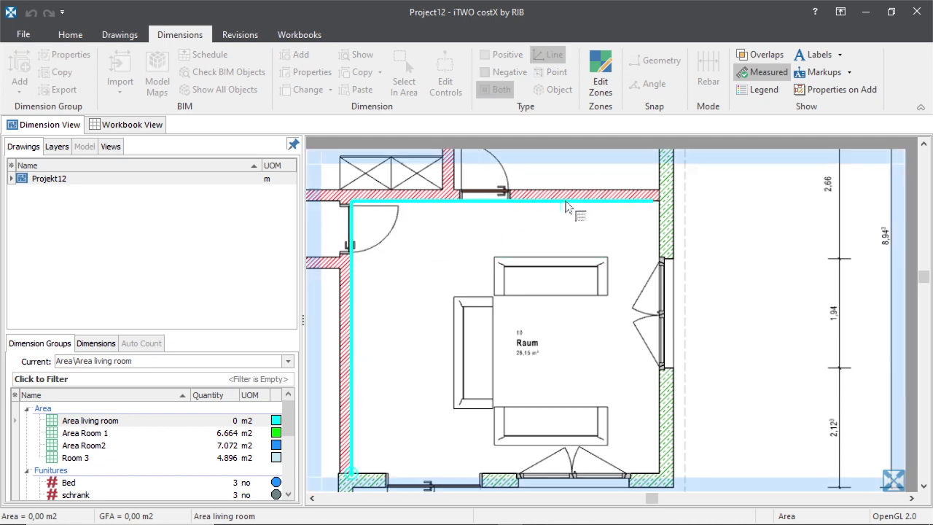
left_click(651, 412)
scroll(551, 482, "up", 3)
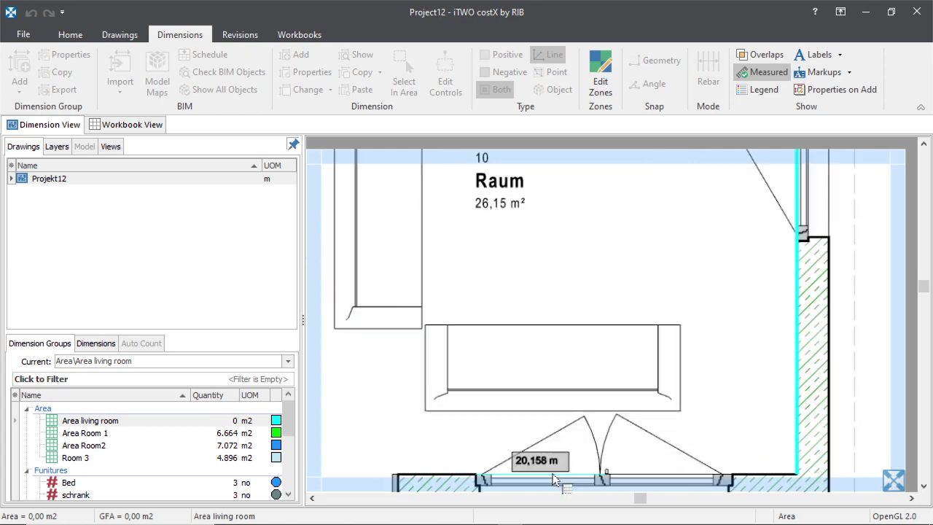
left_click(440, 462)
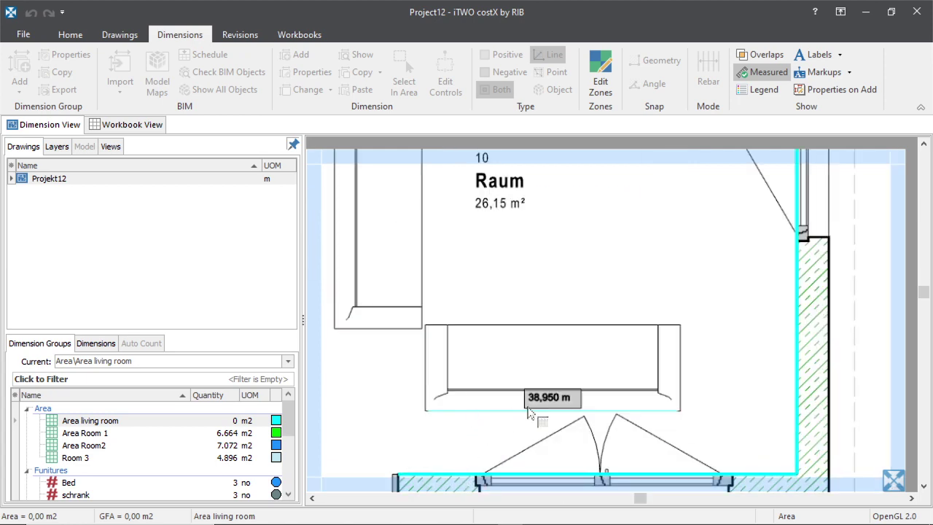
scroll(539, 398, "down", 3)
double_click(581, 381)
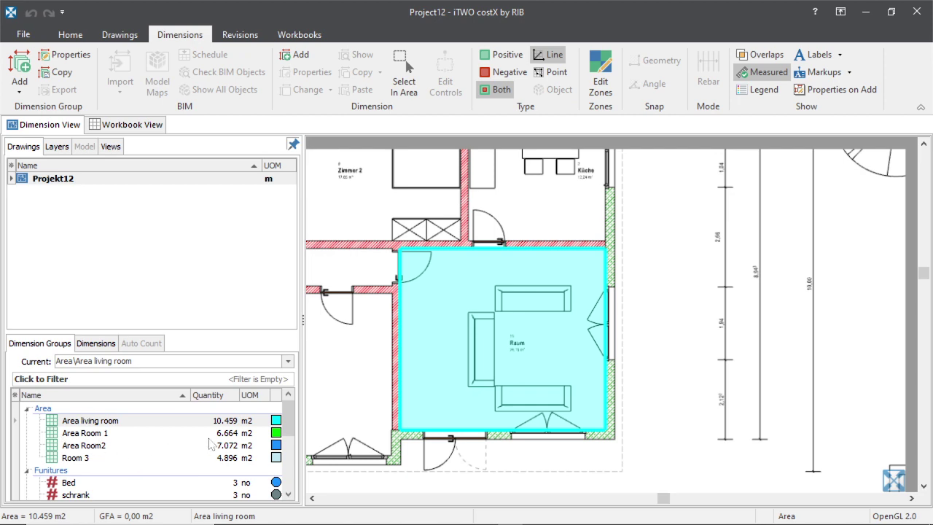
Examine Zimmer 3 and its surrounding walls next to the measured living room.
scroll(553, 384, "down", 3)
scroll(452, 343, "up", 3)
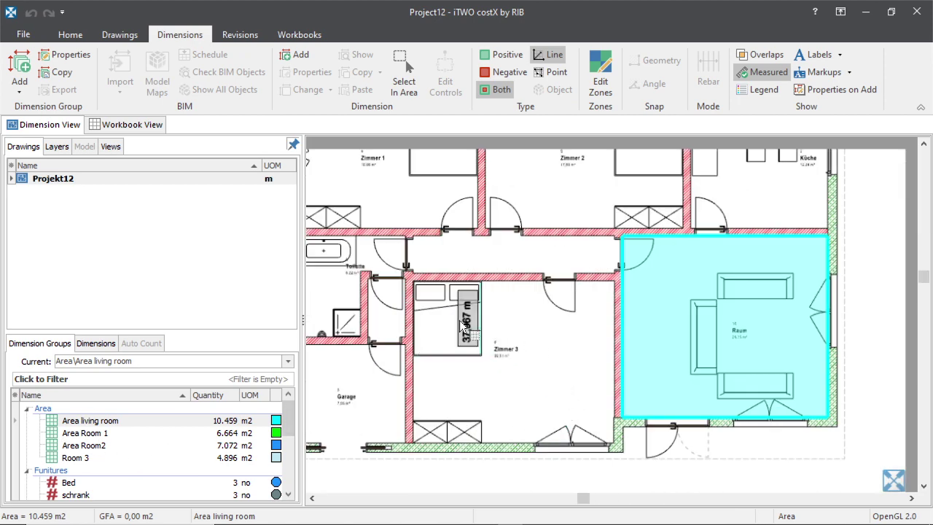
scroll(522, 359, "up", 2)
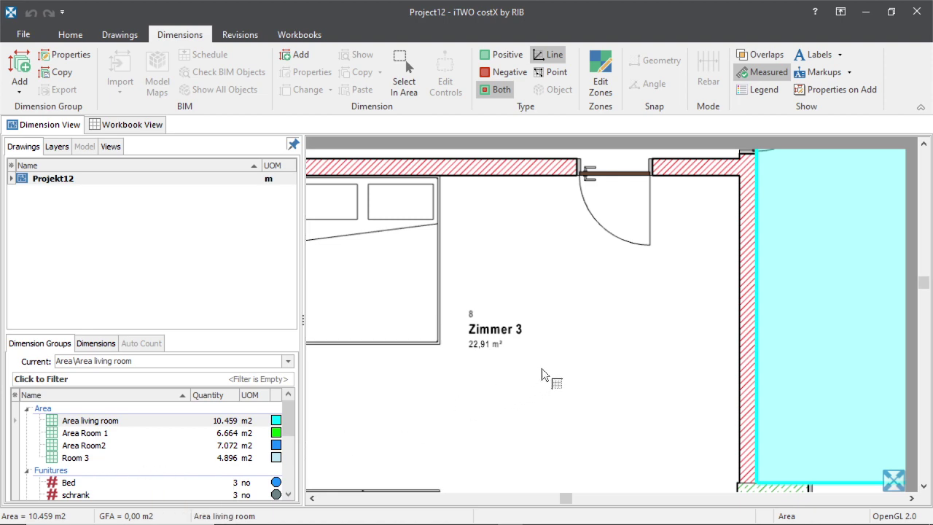
Examine the floor plan around Zimmer 3, the Küche and the measured living room.
scroll(543, 376, "down", 3)
scroll(742, 269, "up", 2)
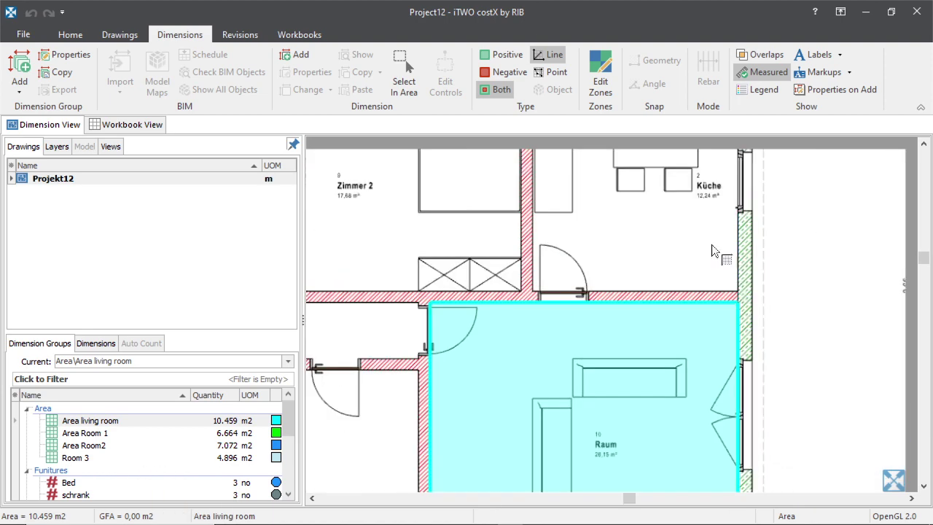
scroll(707, 226, "down", 1)
scroll(698, 237, "down", 2)
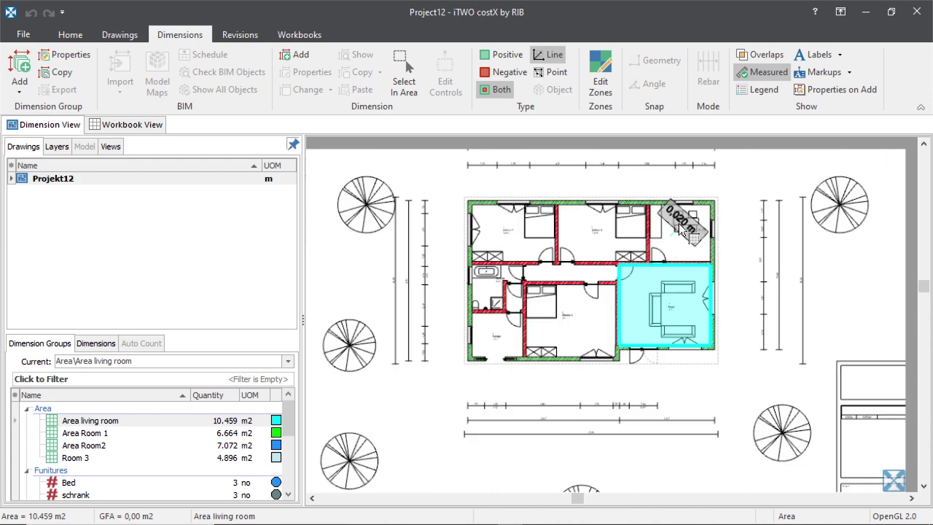
scroll(679, 223, "up", 3)
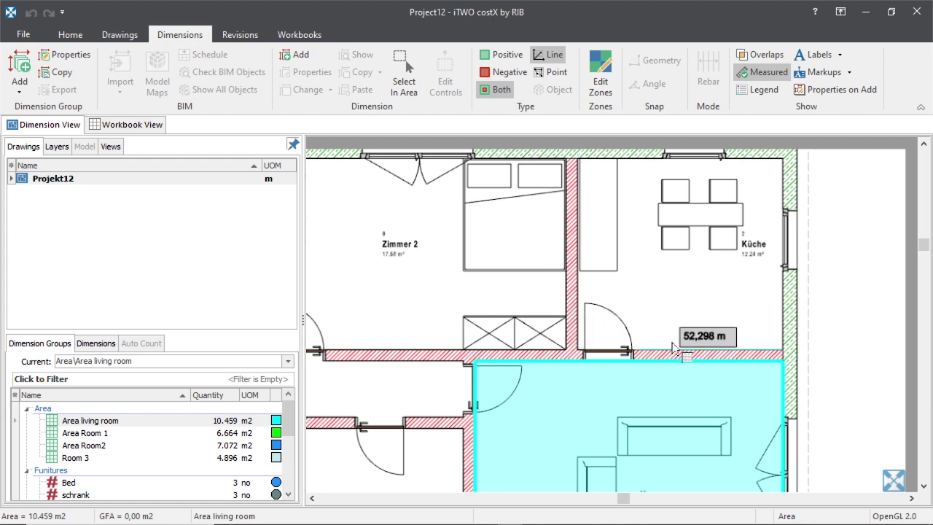
scroll(654, 279, "down", 3)
scroll(500, 375, "up", 6)
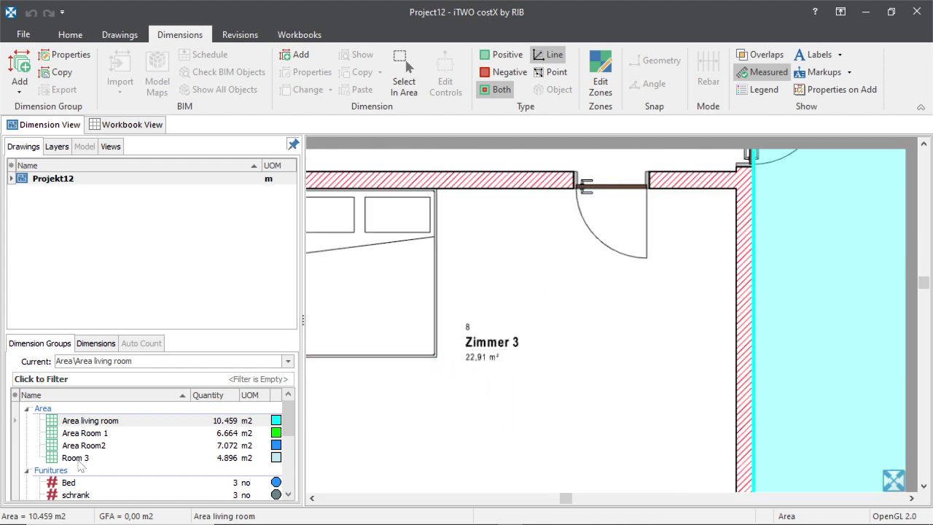
scroll(487, 365, "down", 3)
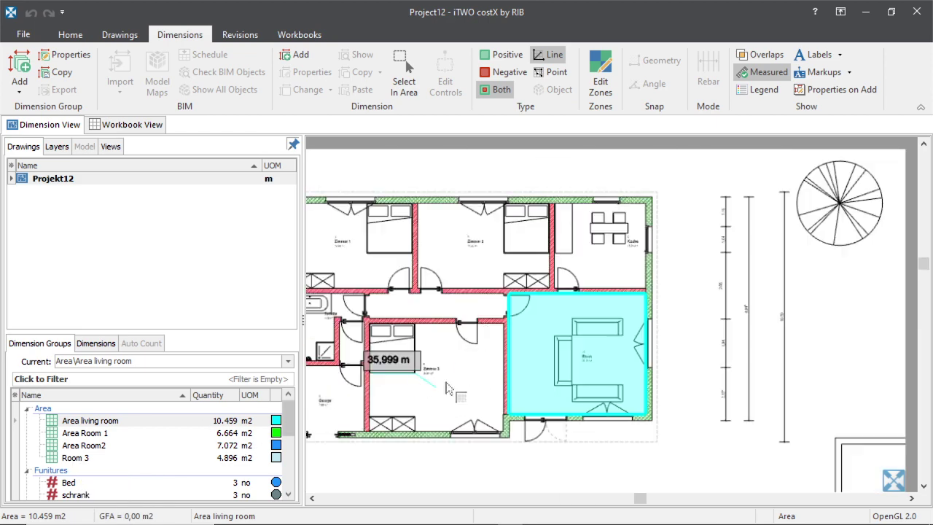
scroll(446, 388, "up", 3)
scroll(501, 371, "down", 4)
scroll(523, 396, "up", 3)
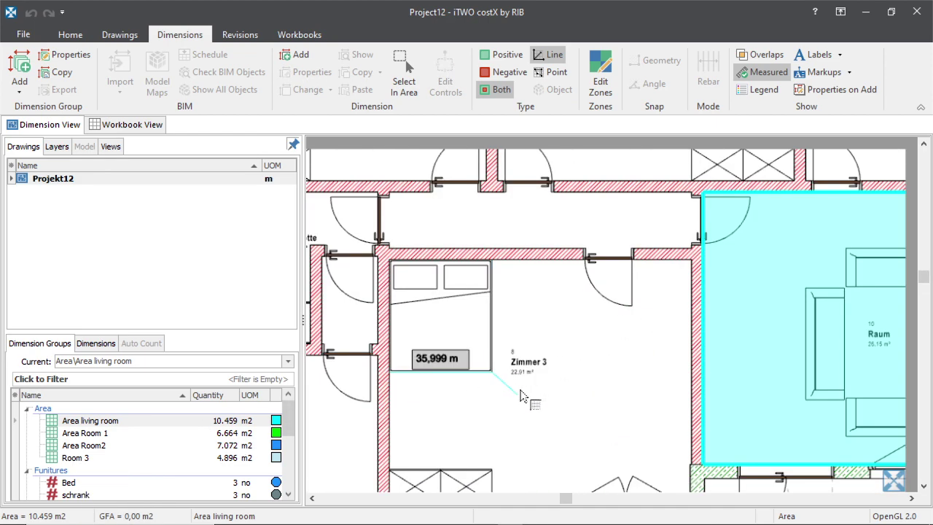
scroll(522, 396, "down", 2)
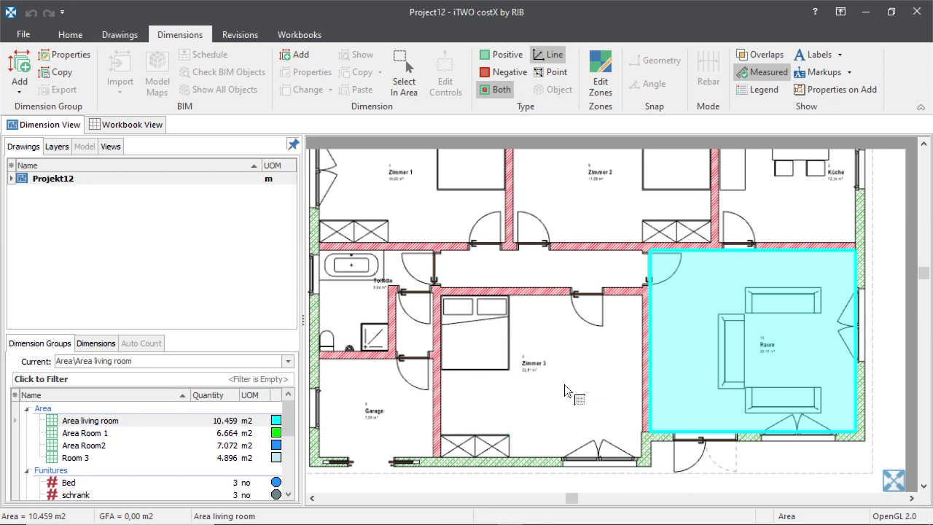
scroll(543, 375, "up", 2)
scroll(537, 298, "down", 4)
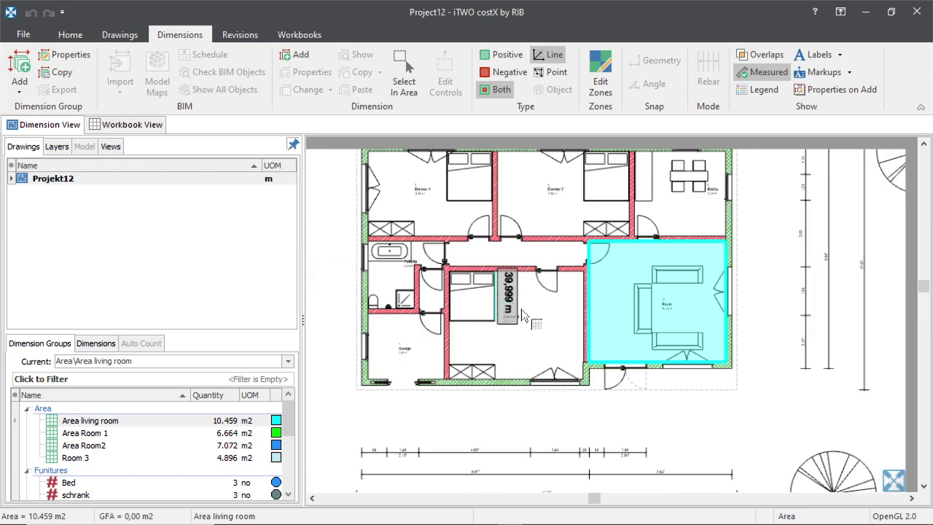
scroll(503, 342, "up", 2)
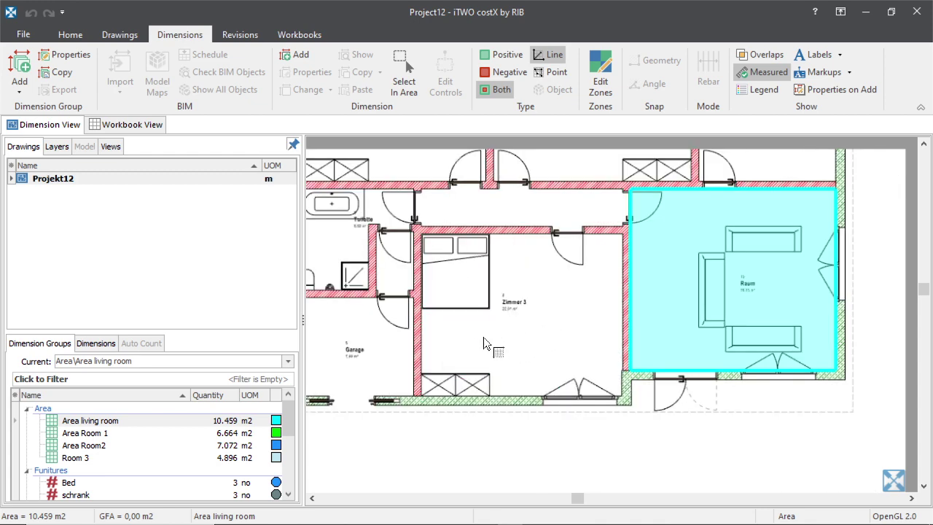
scroll(510, 331, "down", 1)
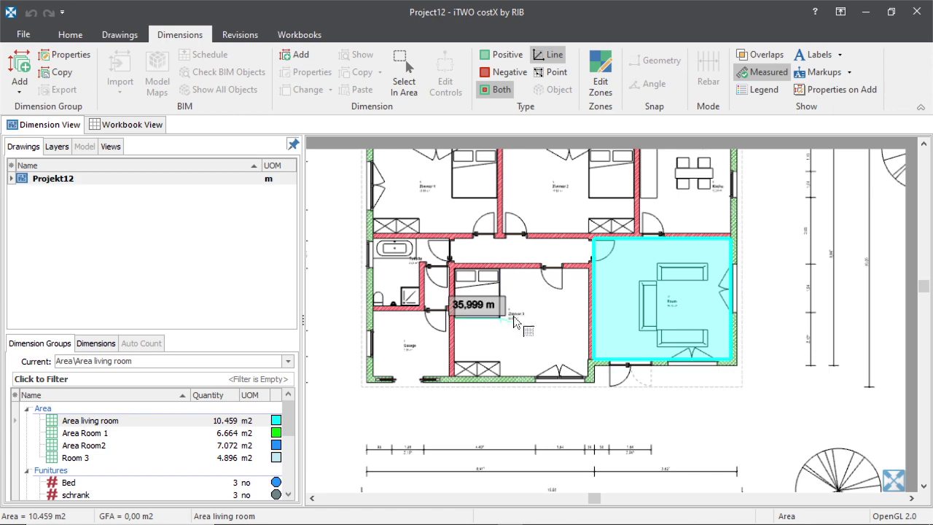
scroll(540, 305, "up", 2)
scroll(514, 327, "down", 1)
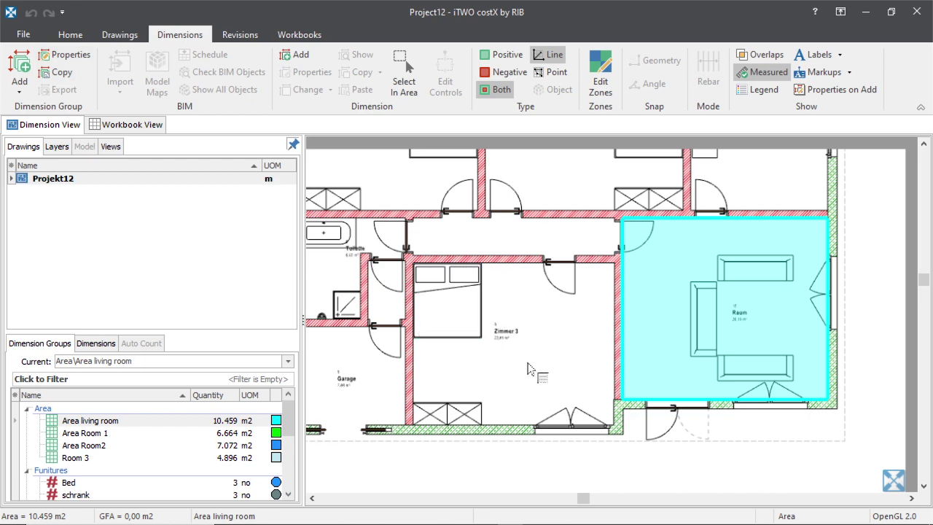
scroll(530, 368, "down", 2)
scroll(530, 365, "up", 2)
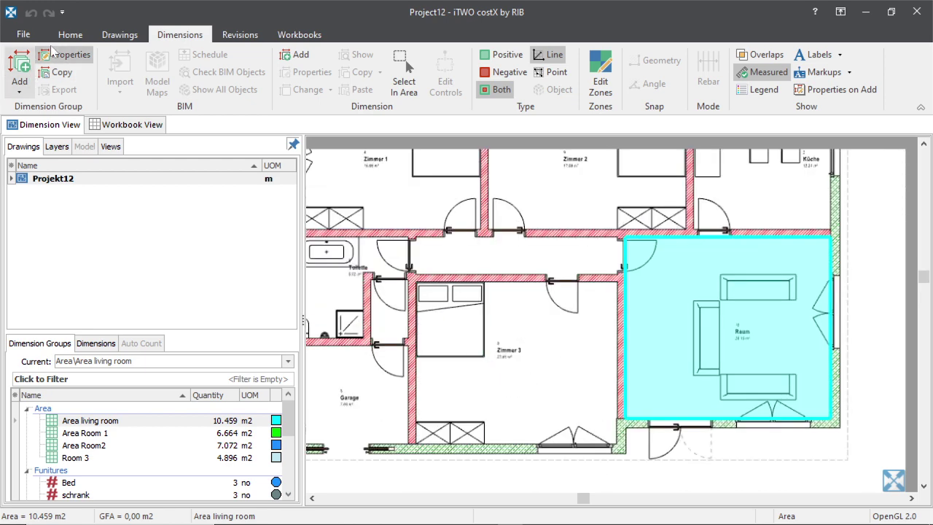
Add an area dimension group named "Area parents Room" in the Area folder, with Purple as the positive dimension colour.
left_click(20, 71)
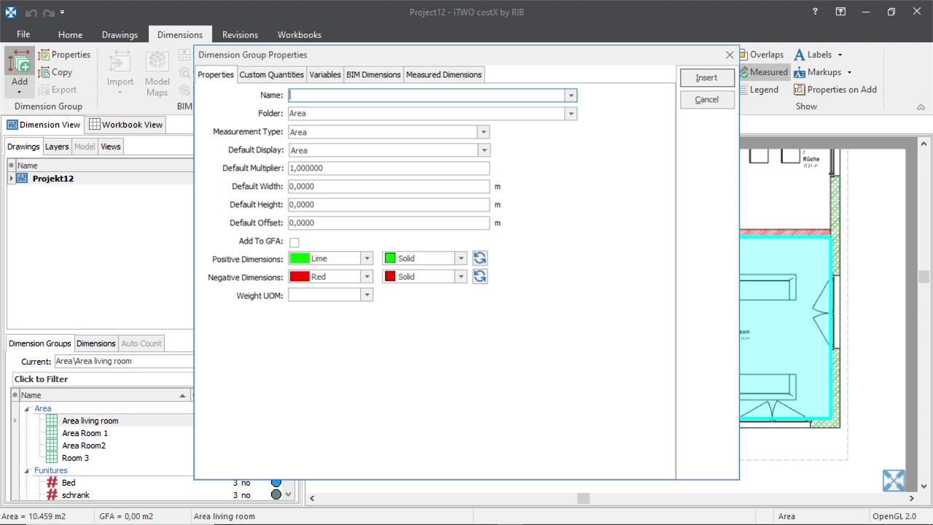
type("Area parents Room")
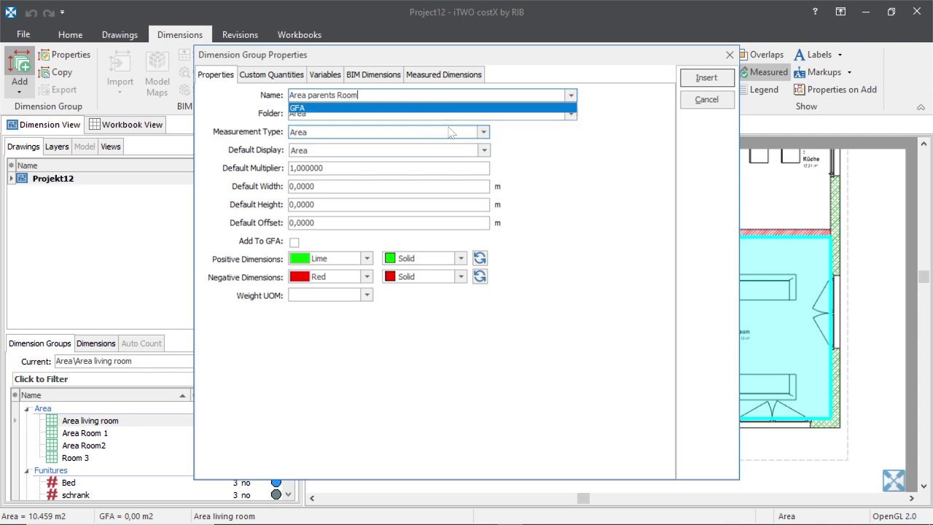
left_click(366, 261)
left_click(366, 260)
scroll(332, 321, "down", 5)
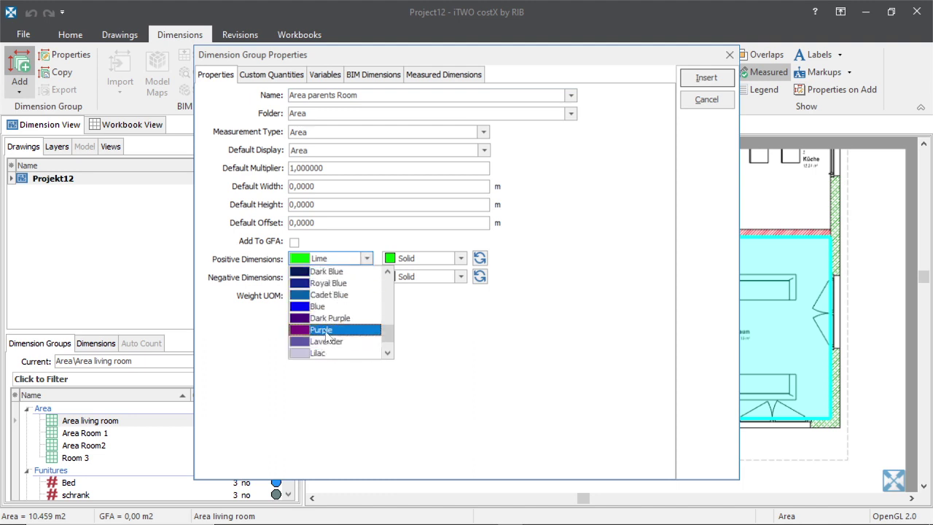
left_click(327, 332)
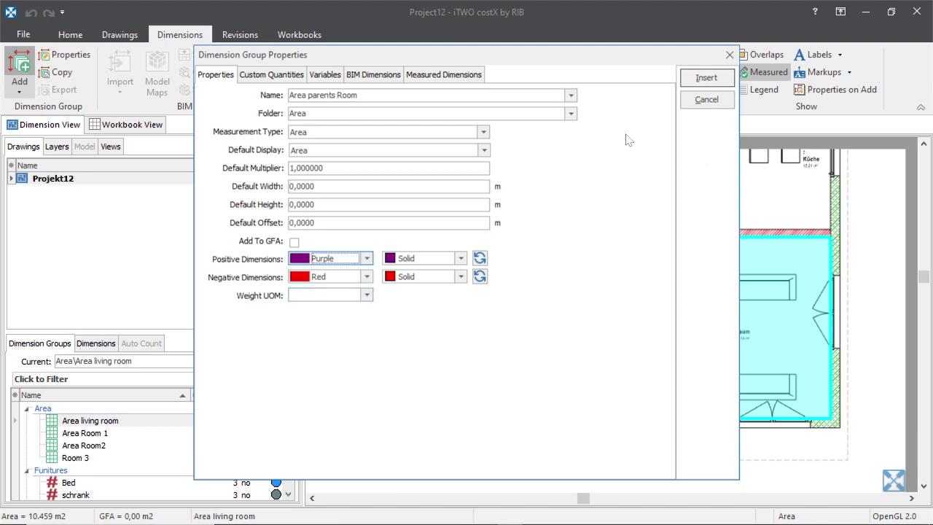
left_click(705, 78)
Measure the floor area of Zimmer 3 as a polygon along the inner faces of its walls.
scroll(204, 448, "down", 2)
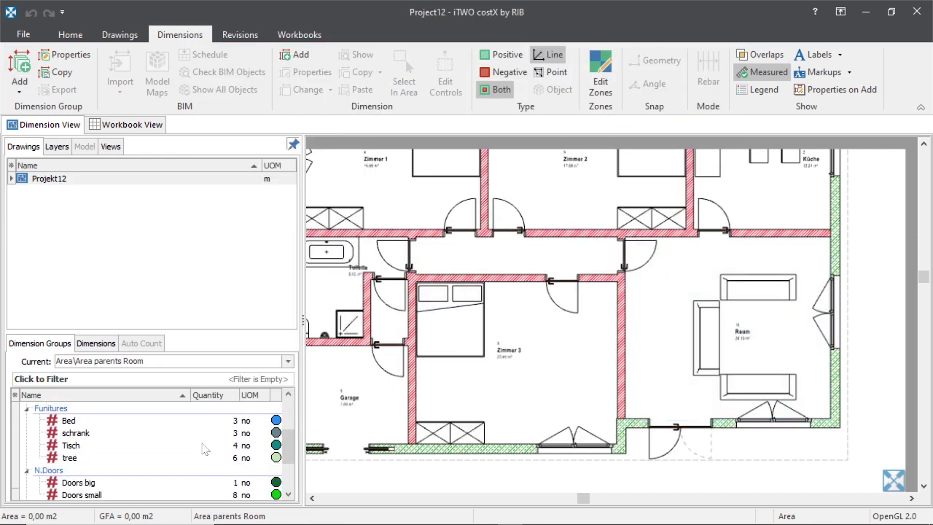
left_click(463, 371)
scroll(407, 399, "up", 3)
scroll(408, 400, "down", 3)
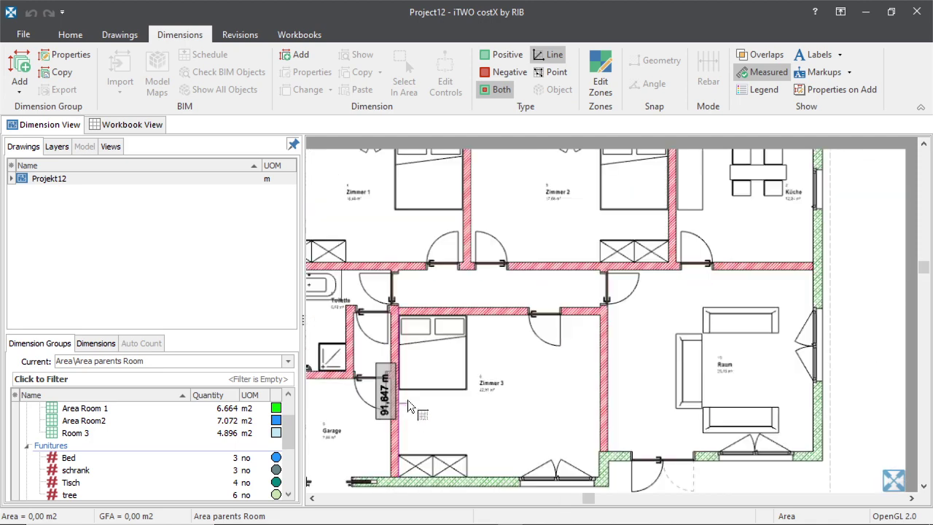
scroll(407, 399, "up", 3)
left_click(420, 401)
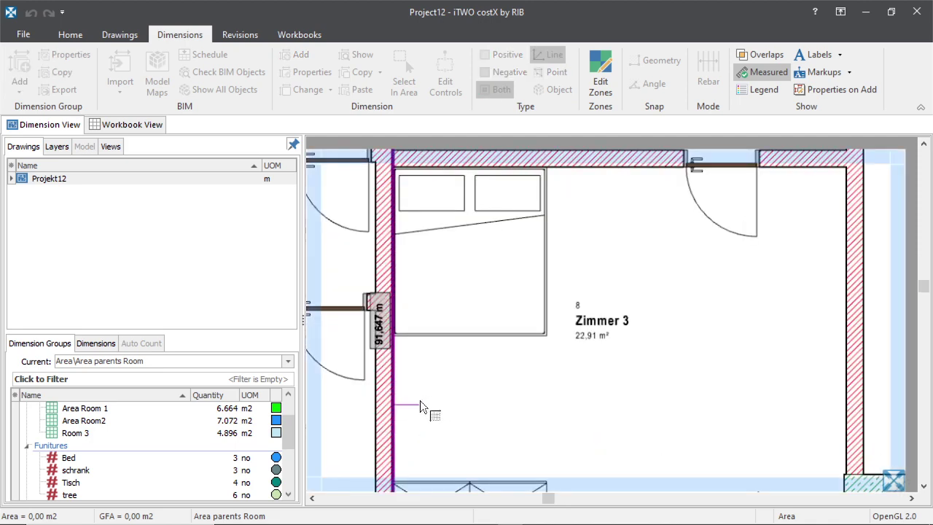
scroll(420, 401, "down", 2)
left_click(672, 251)
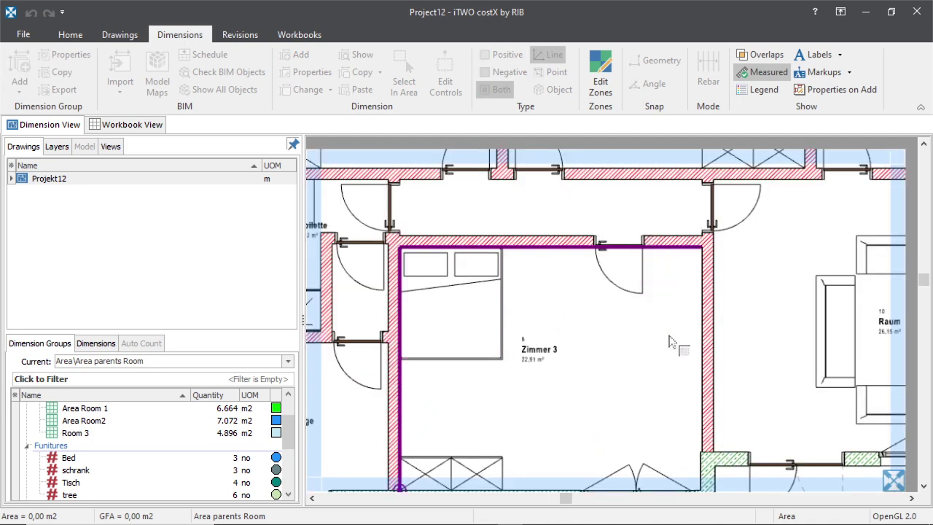
left_click(704, 453)
scroll(704, 454, "down", 3)
scroll(633, 388, "up", 2)
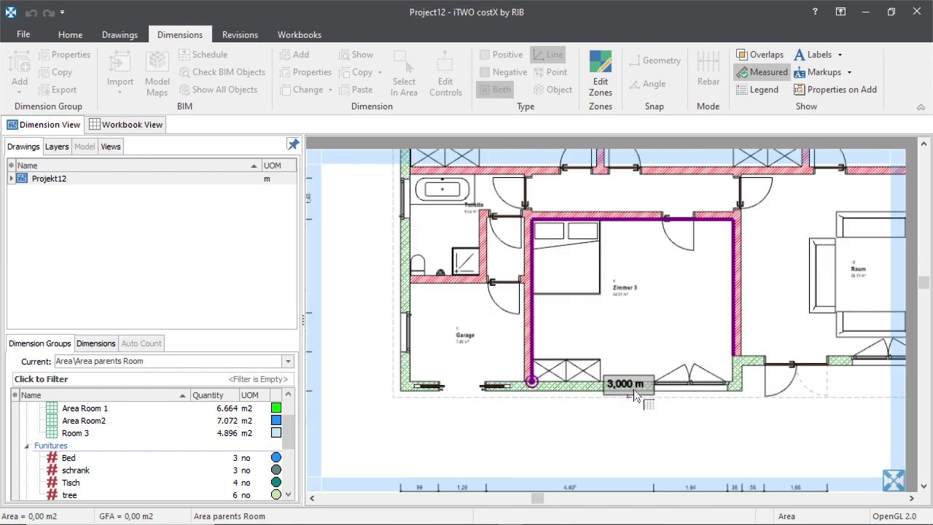
scroll(634, 389, "up", 2)
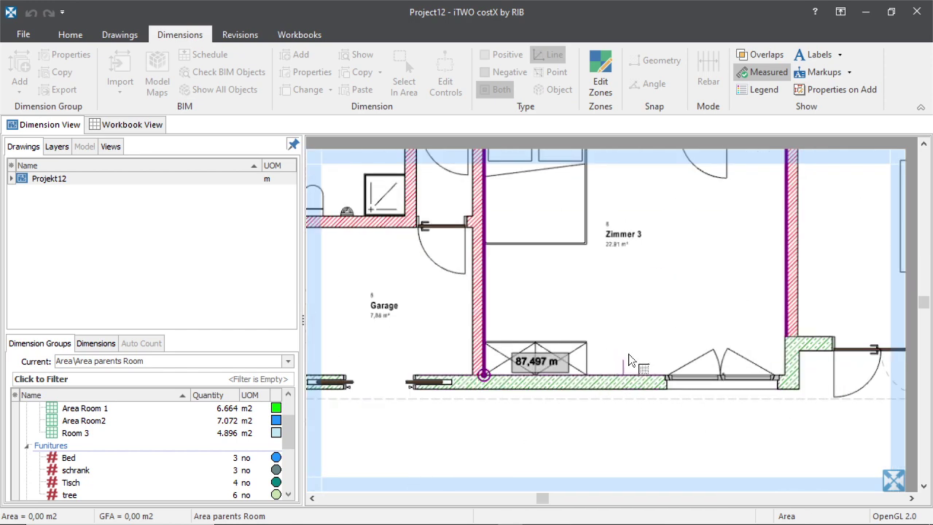
double_click(628, 353)
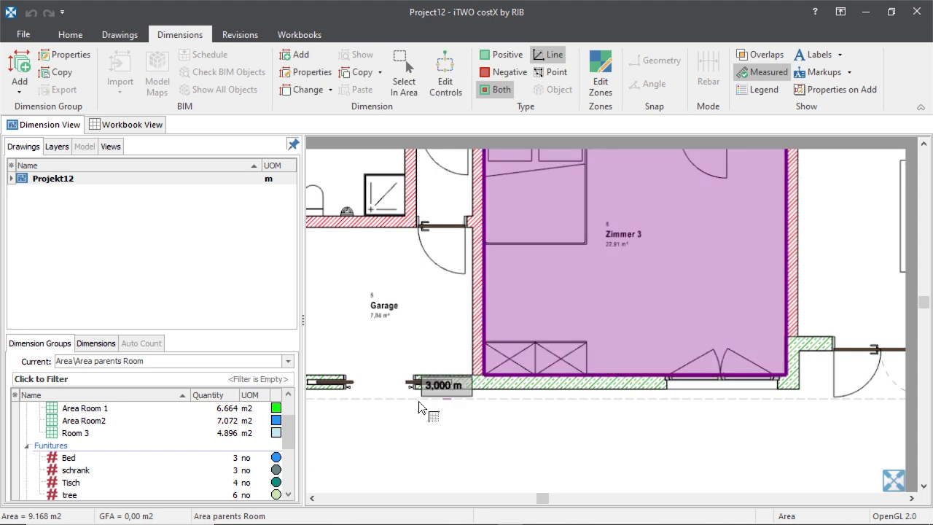
Review the dimension group list, and inspect the floor plan around the Garage, Toilette and Zimmer 1.
scroll(211, 452, "down", 2)
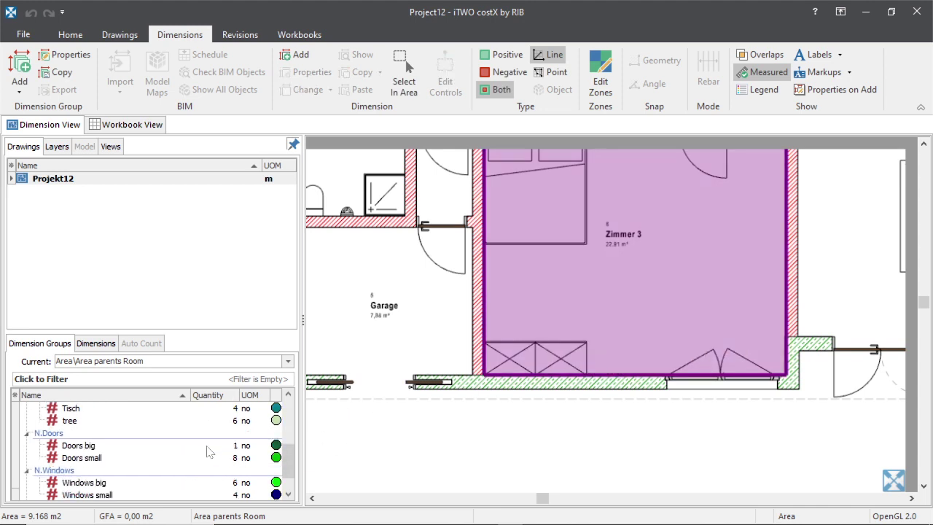
scroll(153, 472, "up", 3)
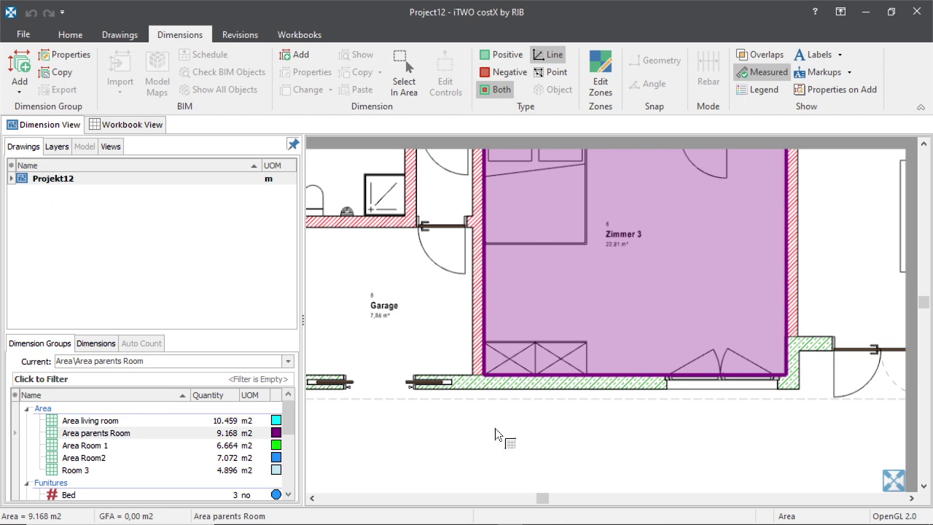
scroll(586, 325, "down", 3)
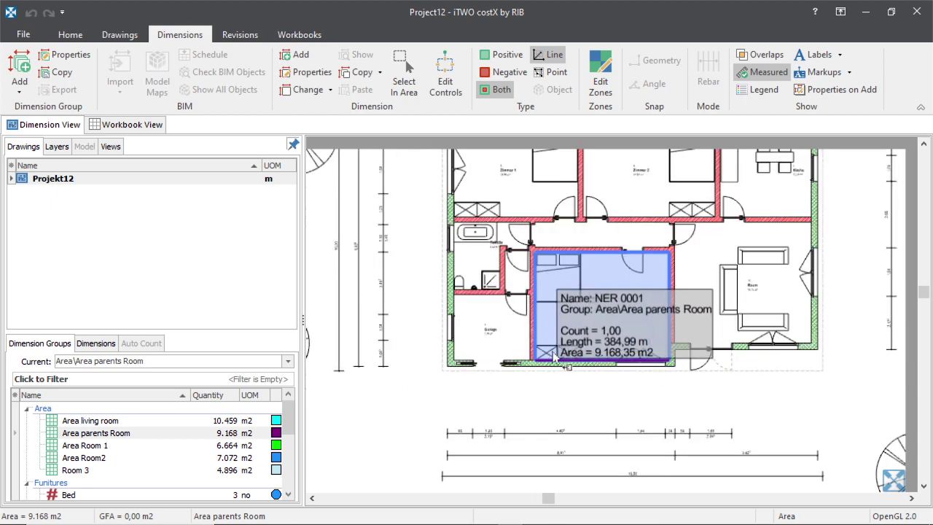
scroll(536, 329, "up", 3)
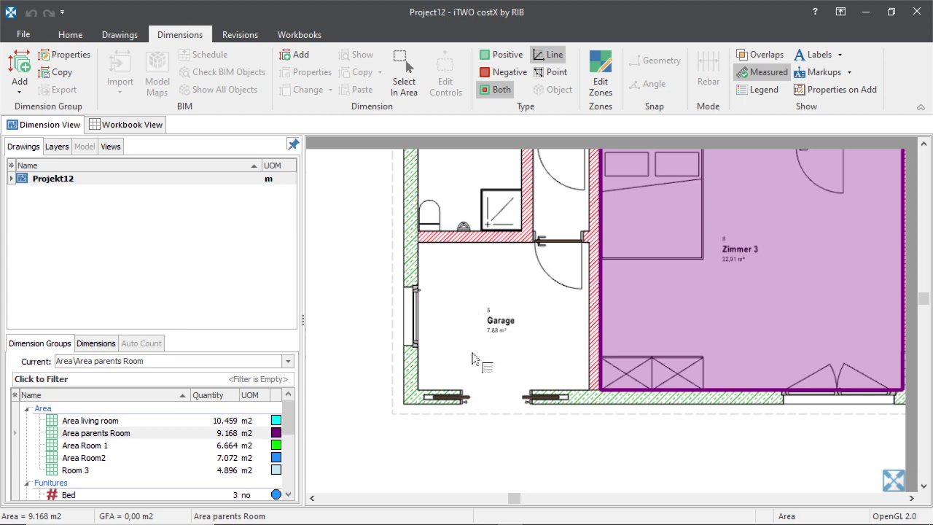
scroll(528, 368, "down", 3)
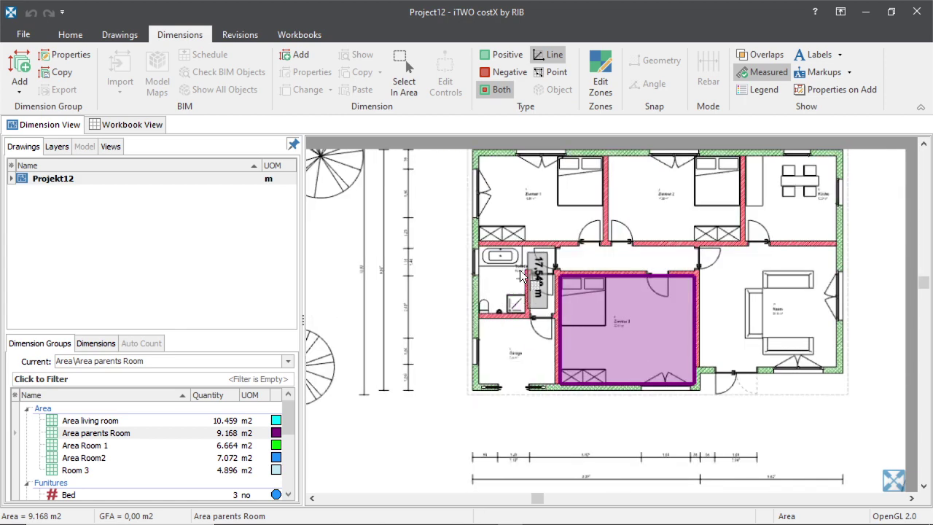
scroll(515, 273, "up", 3)
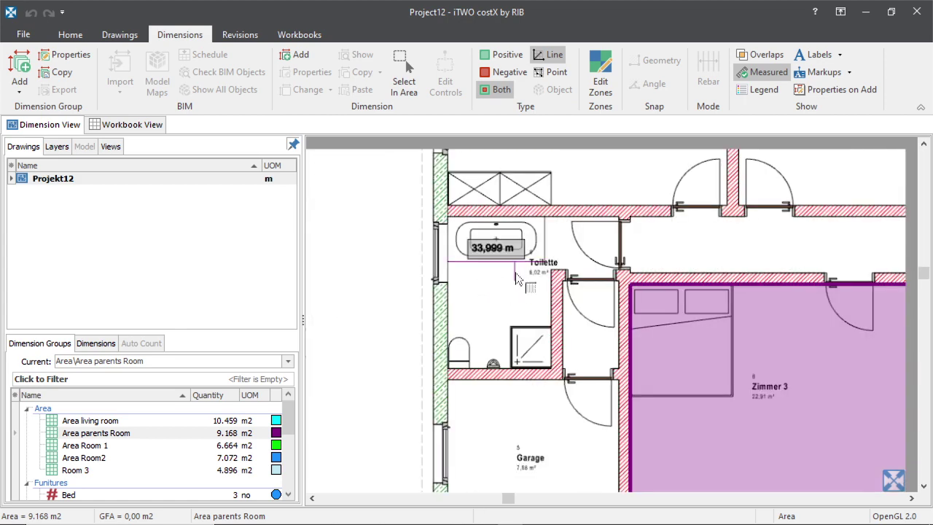
left_click(496, 310)
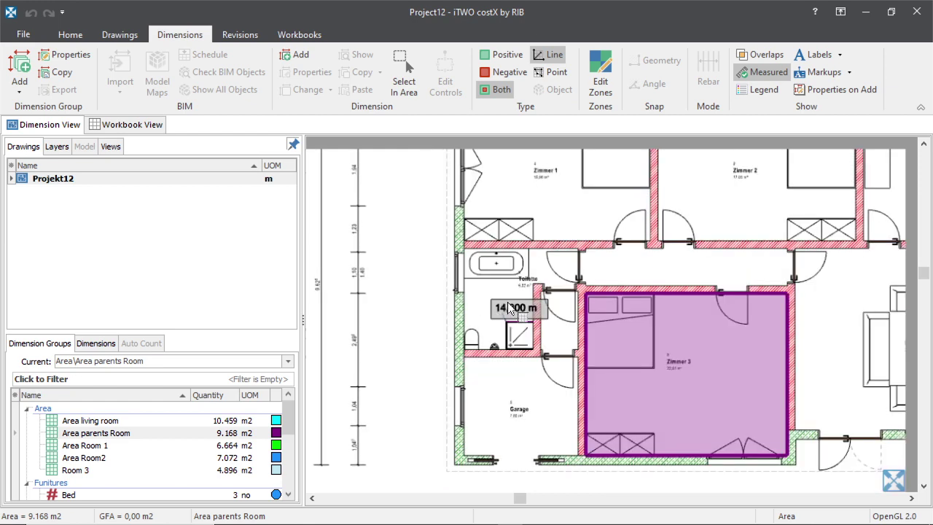
scroll(503, 312, "down", 1)
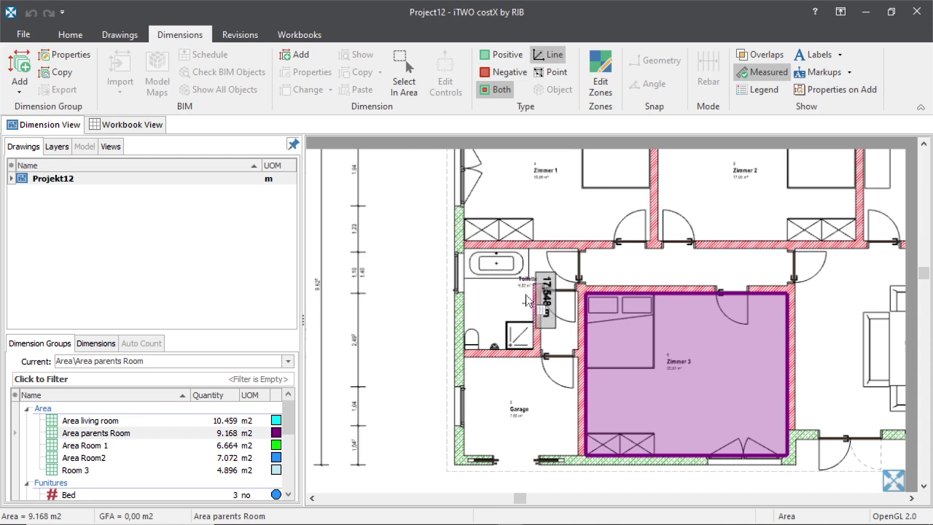
scroll(514, 280, "down", 1)
scroll(527, 291, "up", 2)
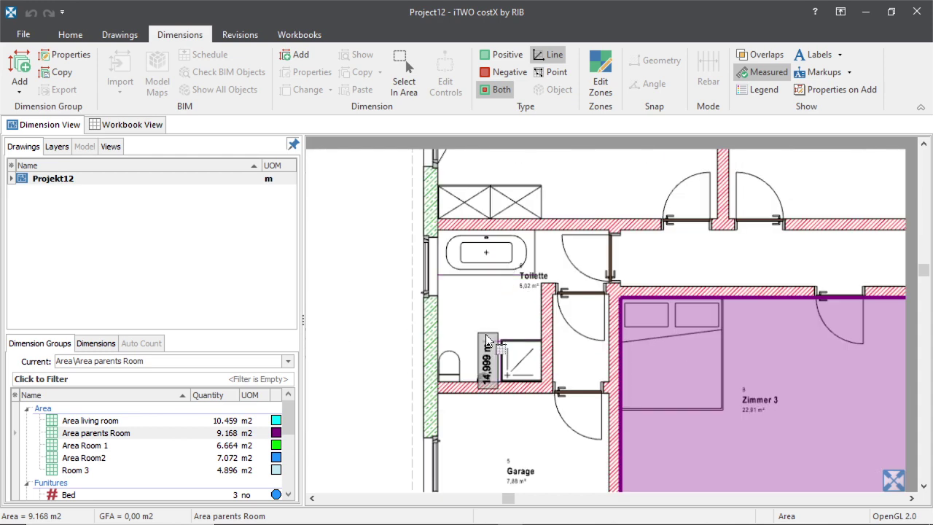
scroll(482, 319, "down", 2)
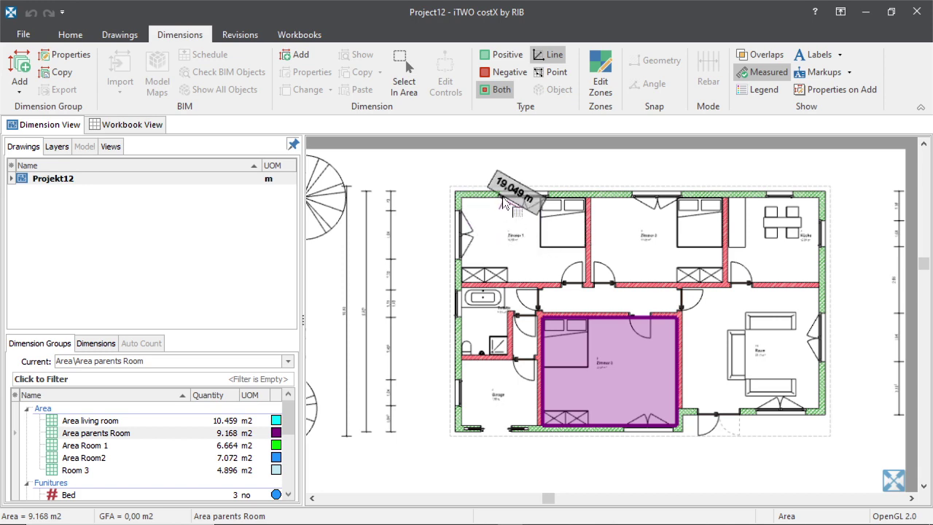
scroll(486, 204, "up", 2)
scroll(425, 178, "up", 2)
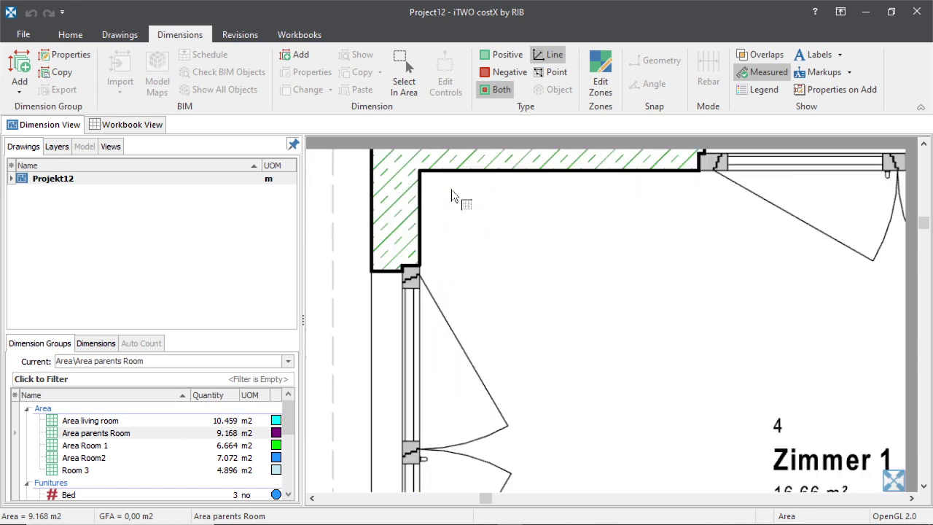
scroll(452, 227, "down", 2)
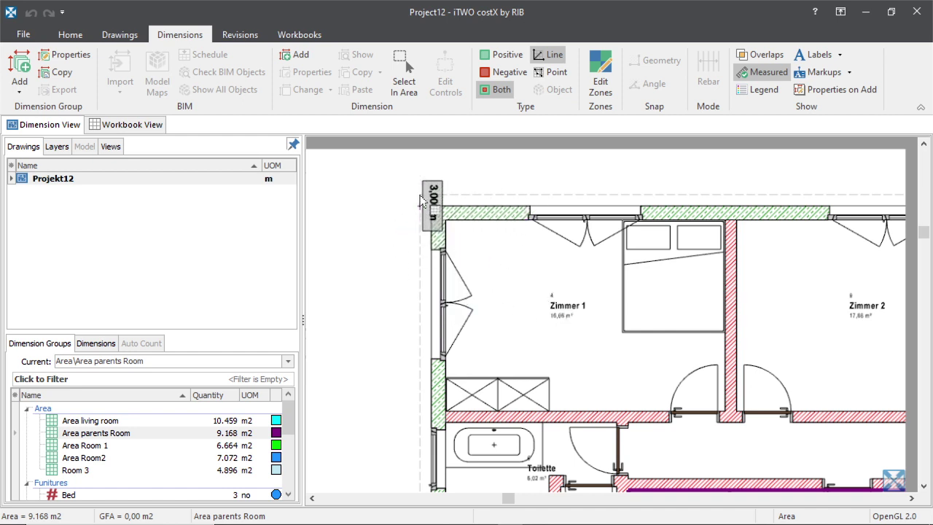
Start a new dimension group named "Volum Slap.F" in a new folder called "Volume".
left_click(20, 71)
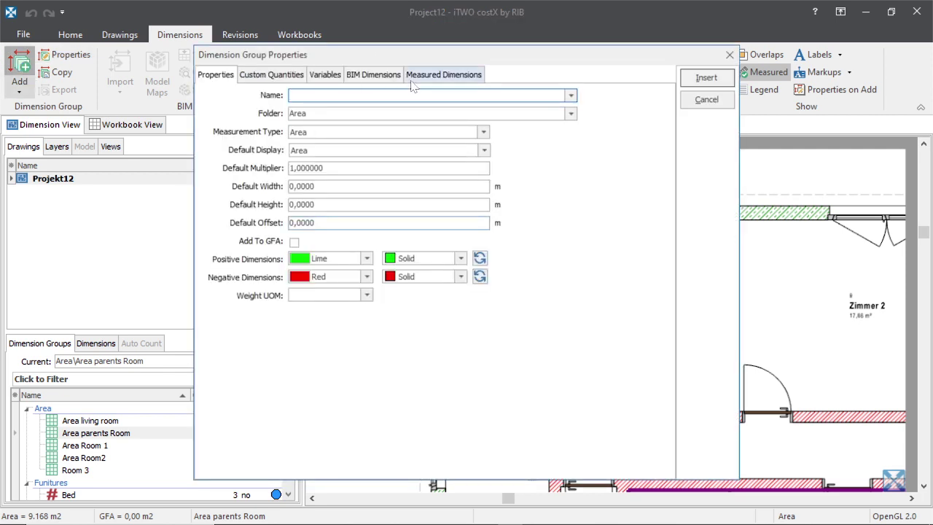
left_click(571, 114)
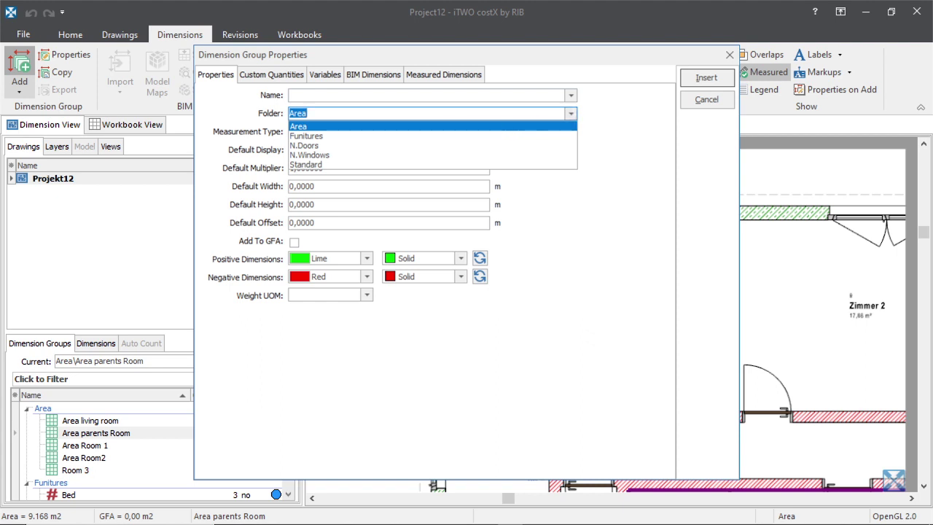
type("Volum")
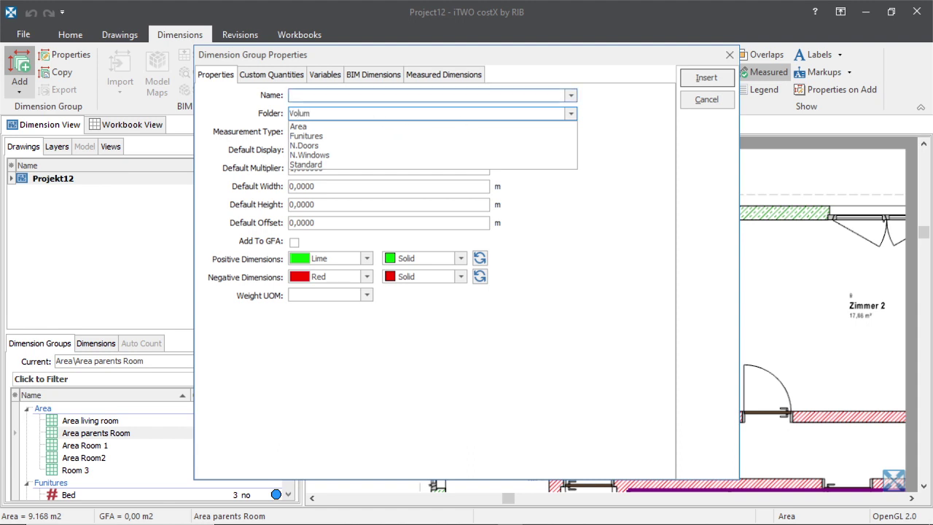
left_click(292, 95)
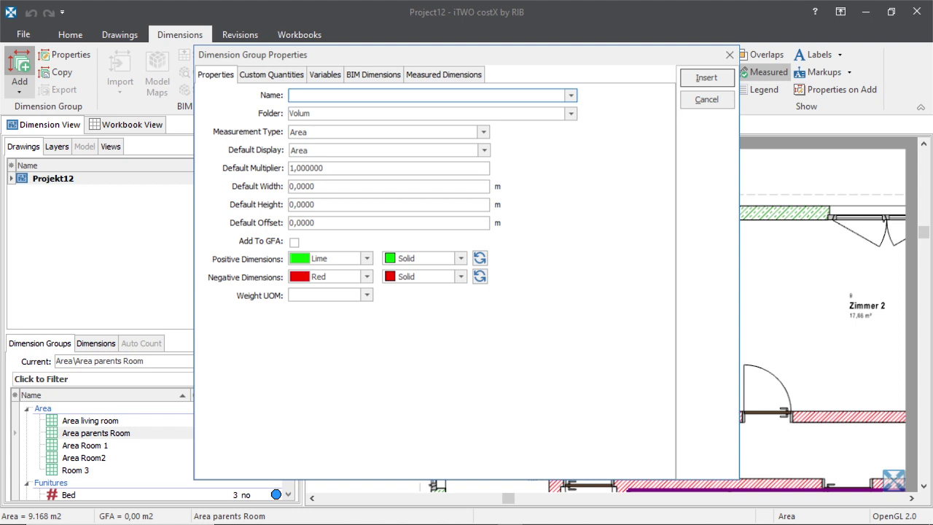
left_click(340, 113)
type("e")
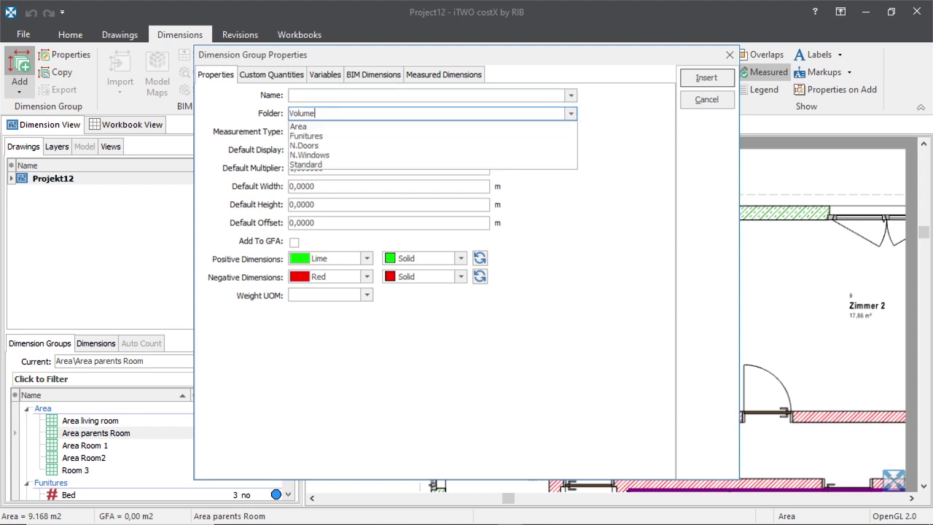
left_click(354, 95)
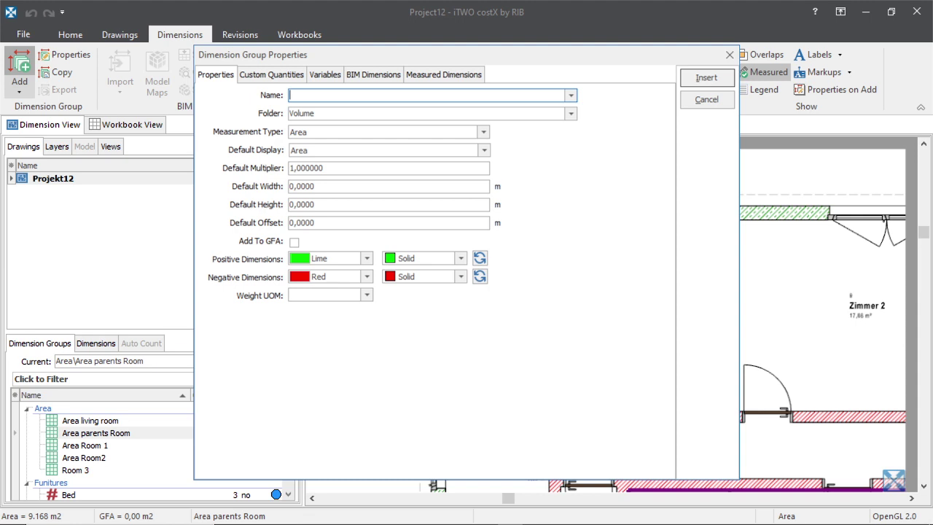
type("Volum Slap.F")
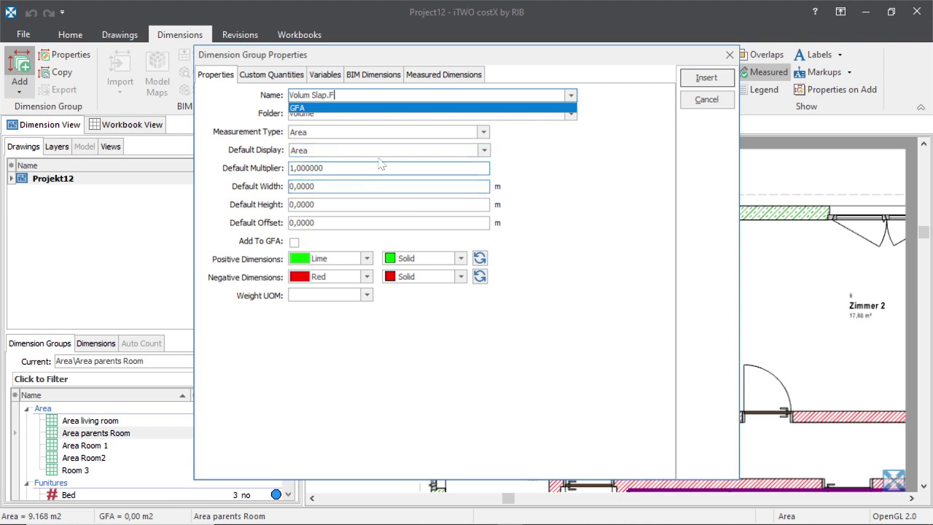
Set the group's default display to Volume, default height to 0,3 m and positive dimension colour to Blue, and insert it.
left_click(484, 151)
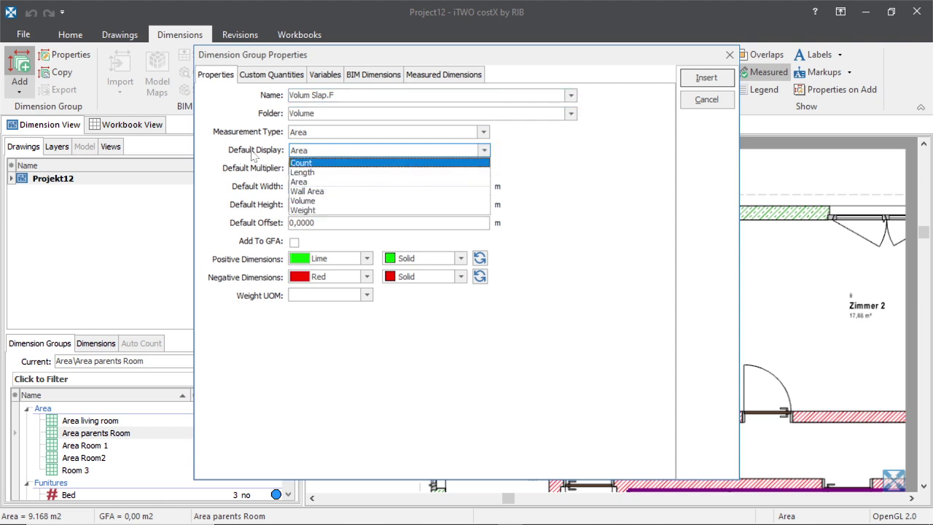
left_click(314, 201)
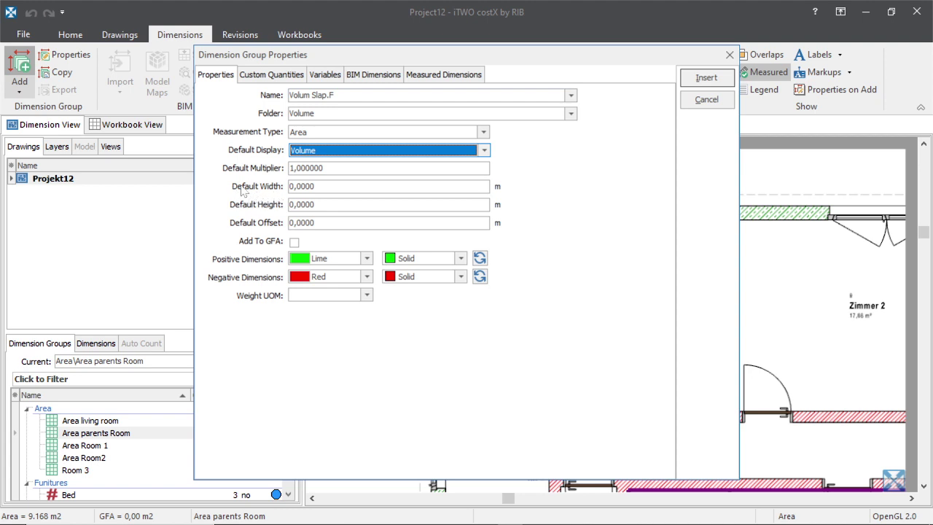
left_click(306, 205)
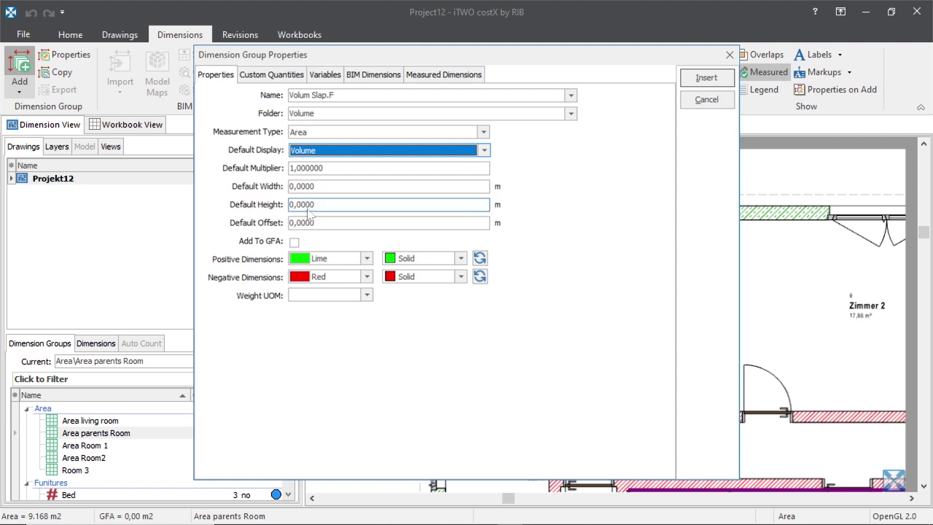
type("0,3")
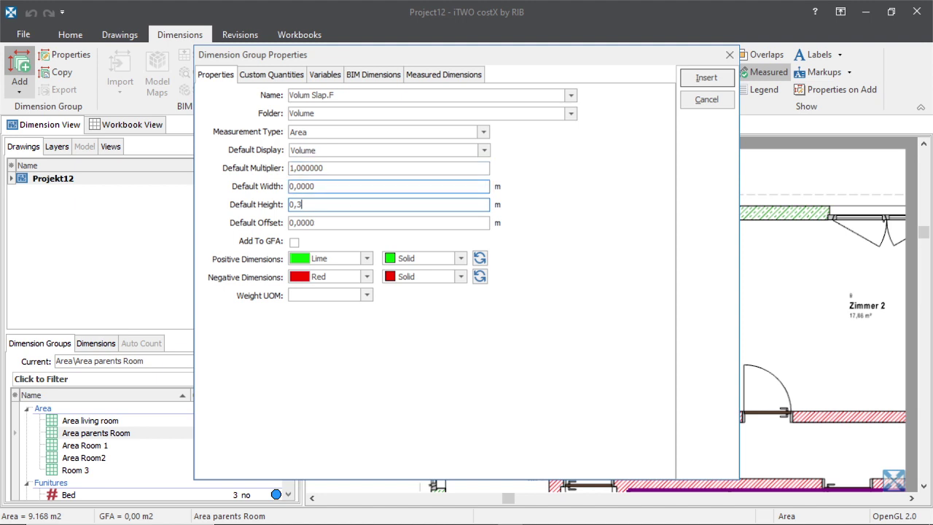
left_click(367, 259)
scroll(351, 321, "down", 4)
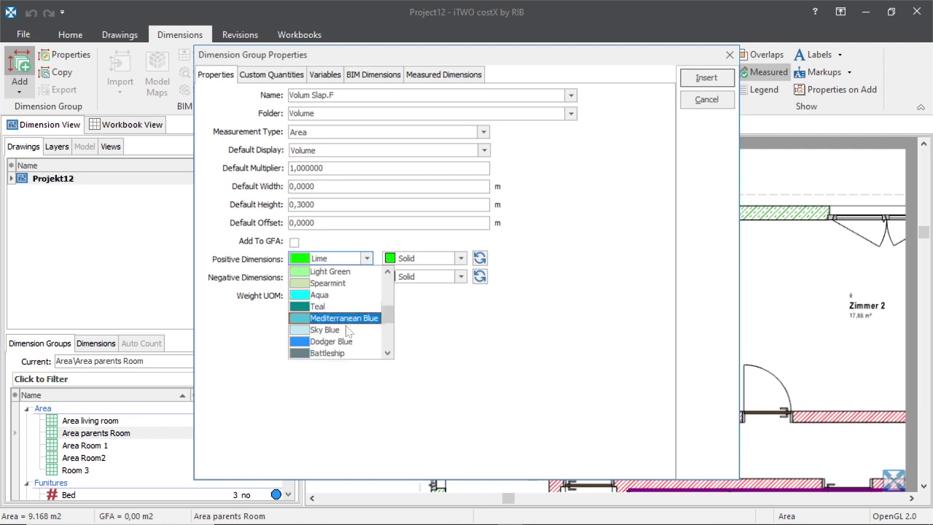
scroll(343, 340, "down", 2)
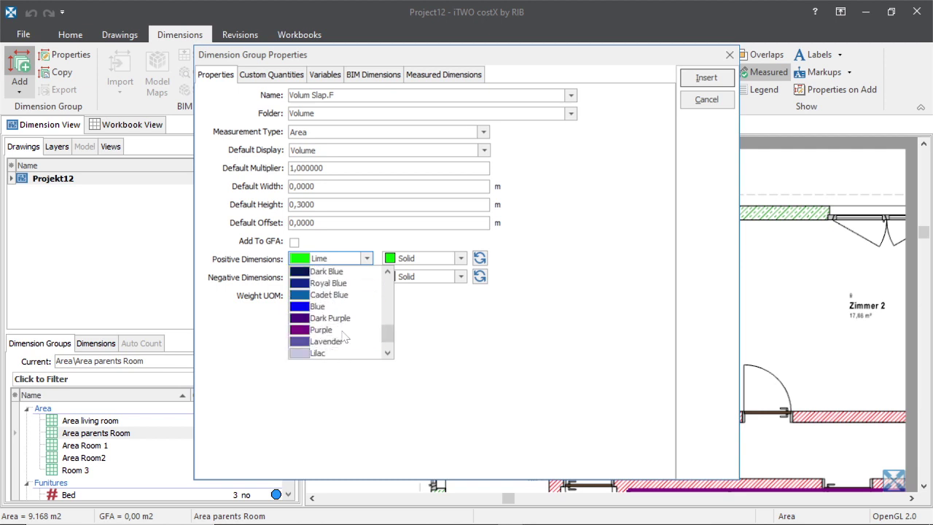
scroll(336, 347, "down", 1)
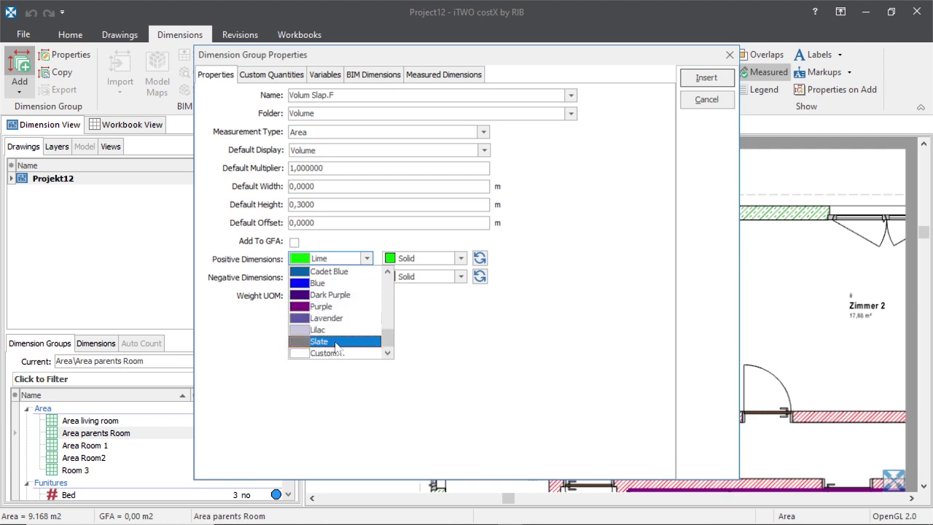
left_click(326, 283)
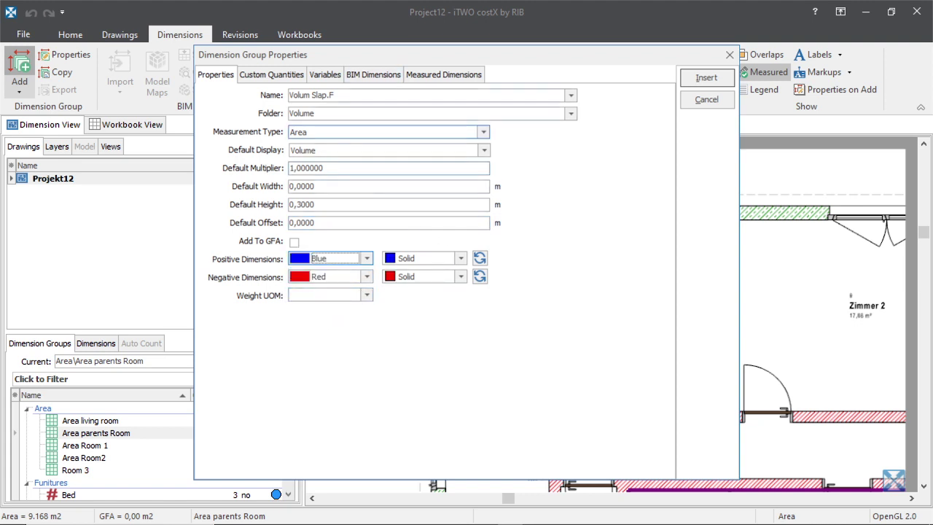
left_click(707, 78)
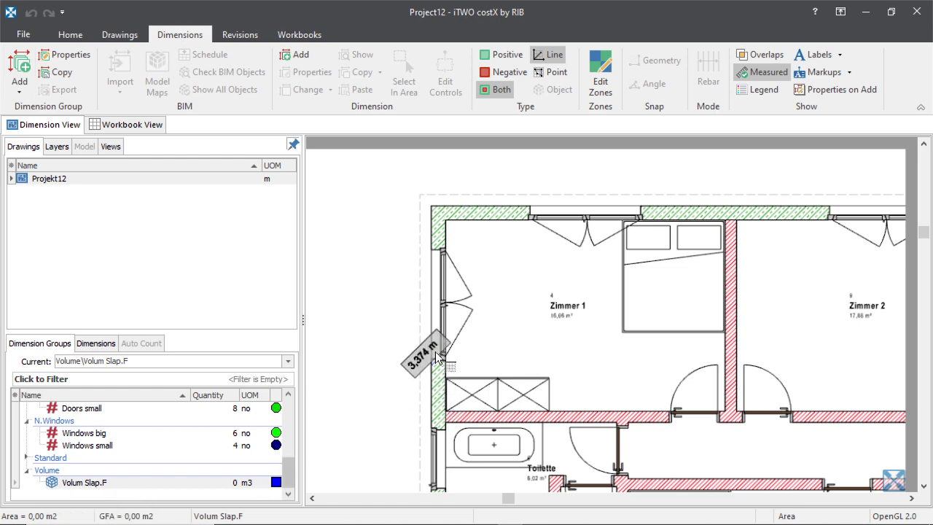
Start the slab polygon on the dashed outline outside Zimmer 1 and trace its side down to the corner by the Garage.
scroll(414, 219, "up", 3)
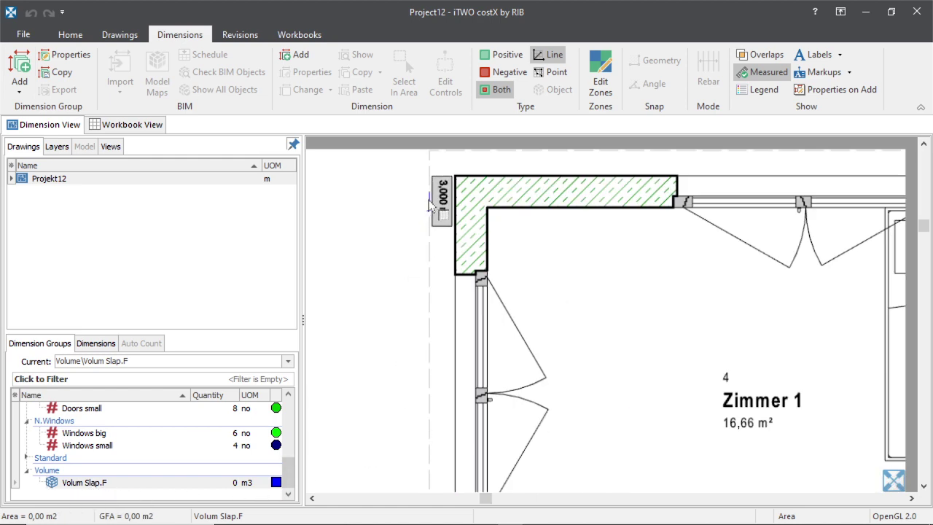
scroll(429, 245, "down", 2)
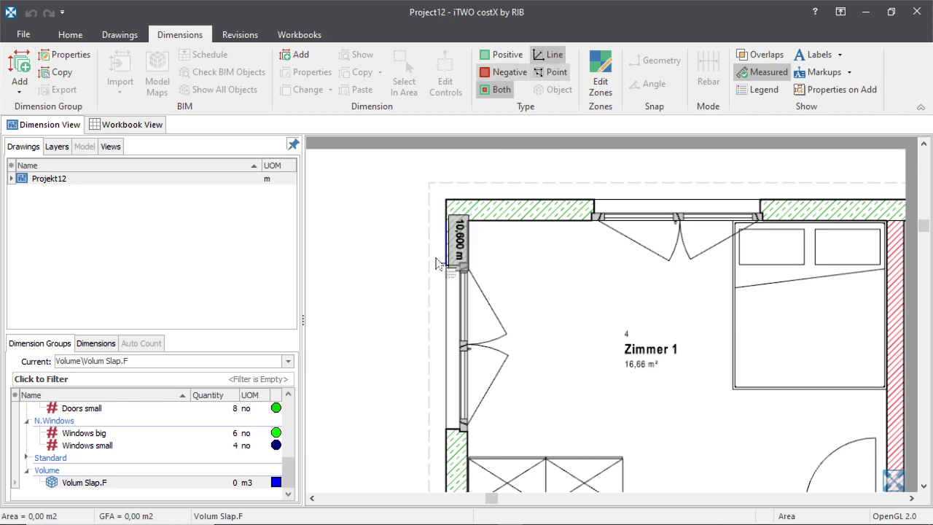
scroll(434, 328, "down", 2)
scroll(430, 270, "up", 4)
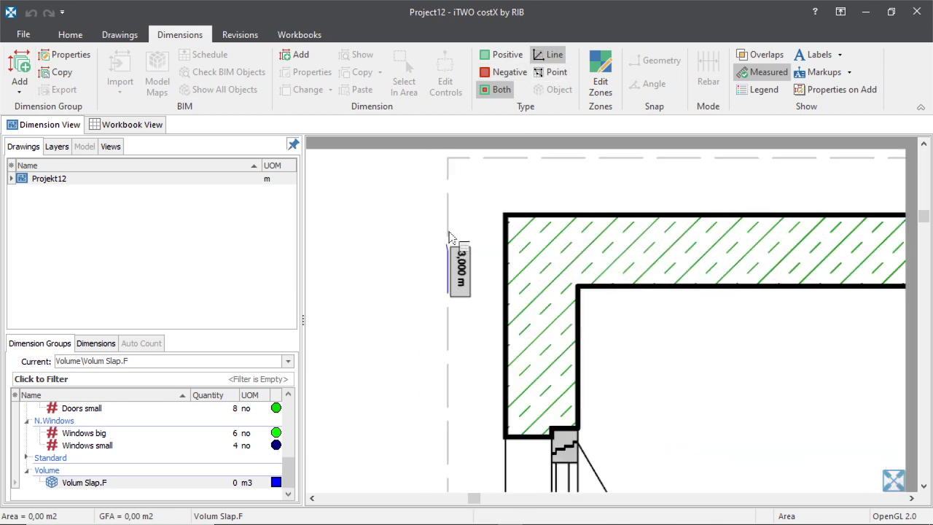
left_click(447, 160)
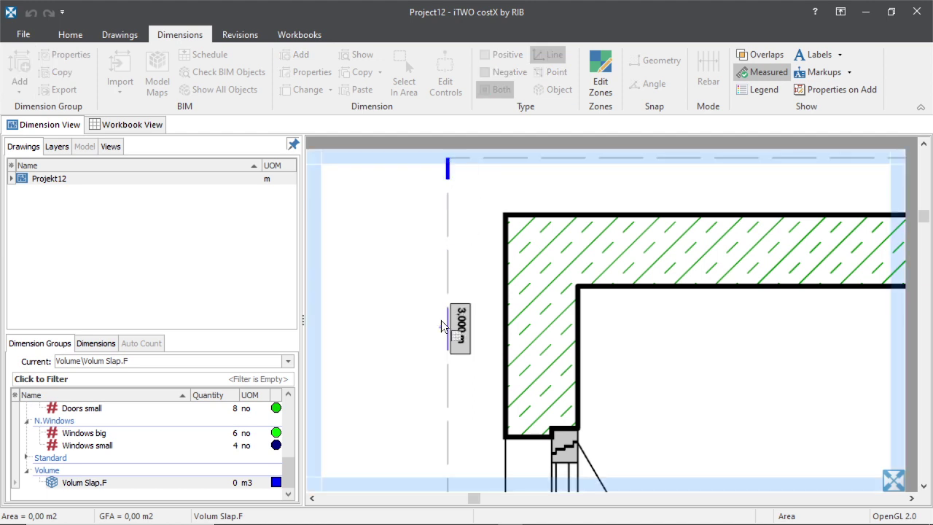
scroll(441, 229, "down", 3)
scroll(443, 227, "up", 3)
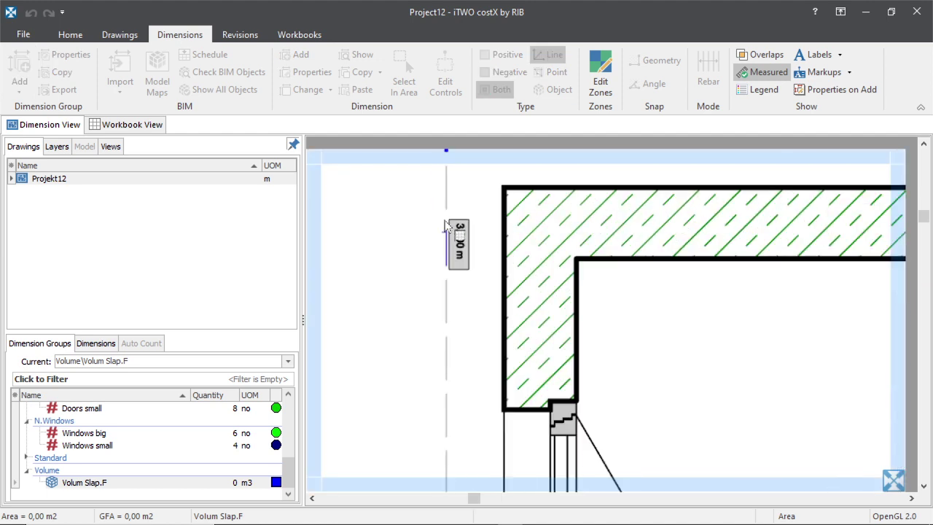
scroll(448, 226, "down", 1)
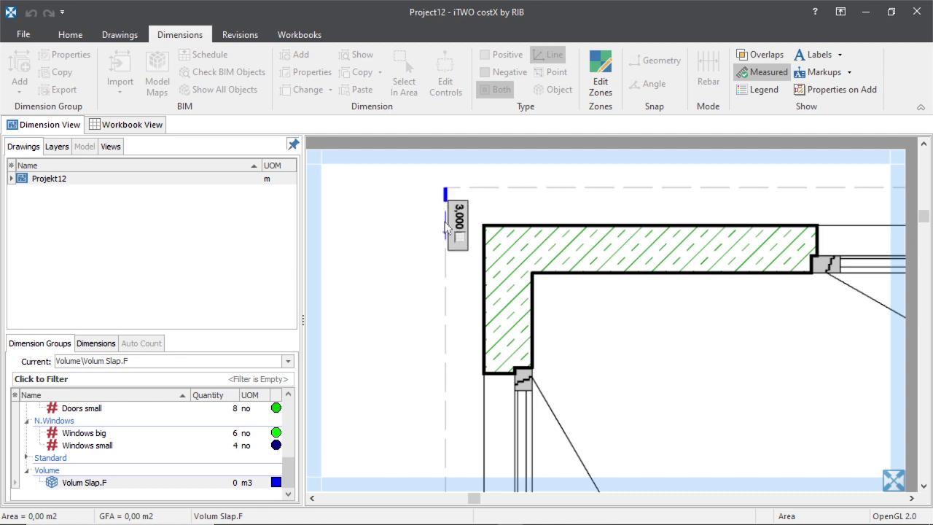
left_click(445, 239)
scroll(445, 370, "down", 3)
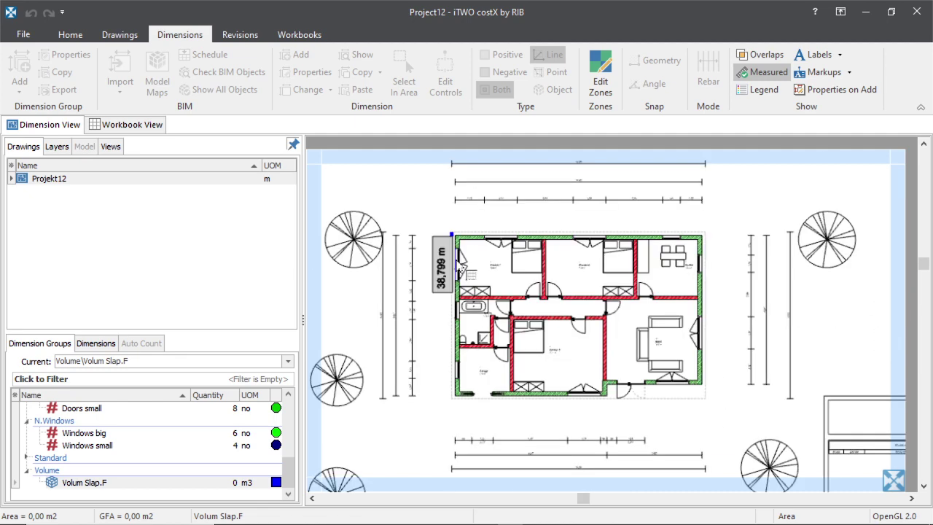
scroll(442, 269, "up", 5)
left_click(513, 369)
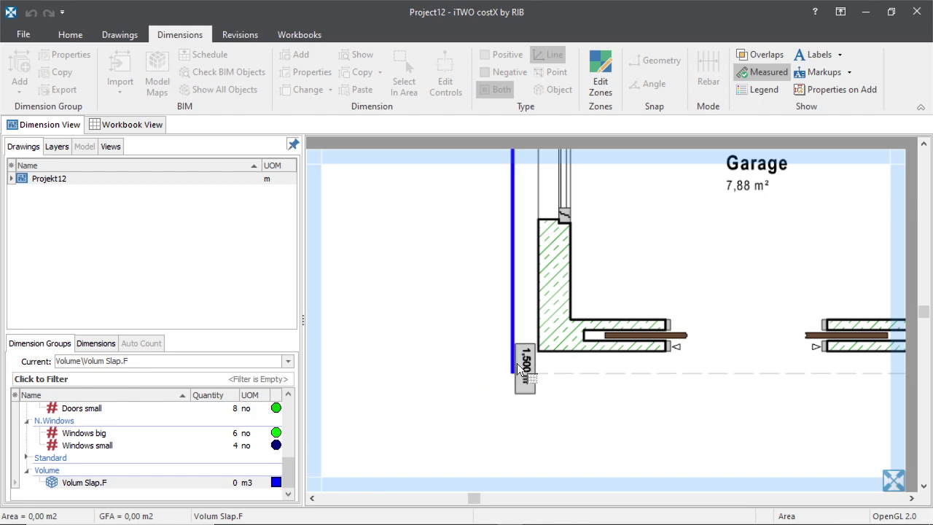
Continue the slab polygon along the dashed outline past the living room corner to the corner outside the Küche, and close it.
scroll(462, 385, "down", 5)
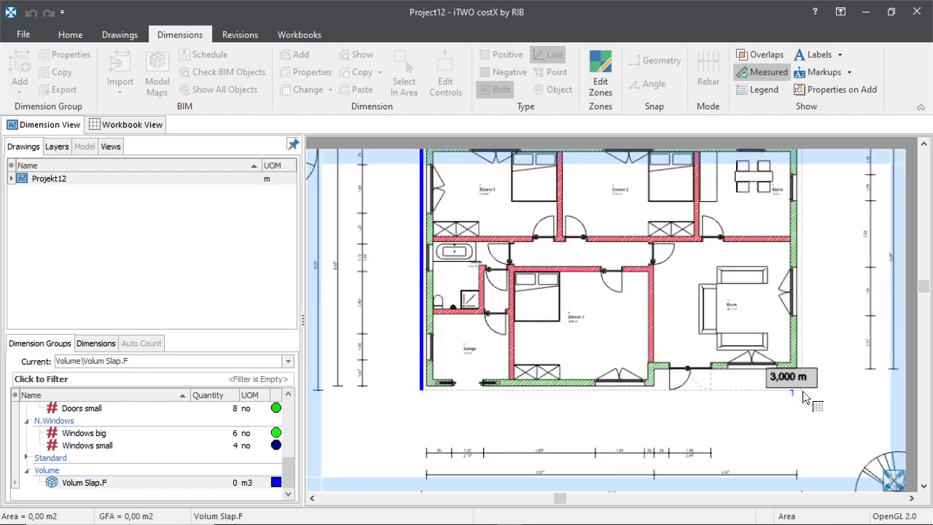
scroll(799, 405, "up", 3)
scroll(810, 392, "up", 2)
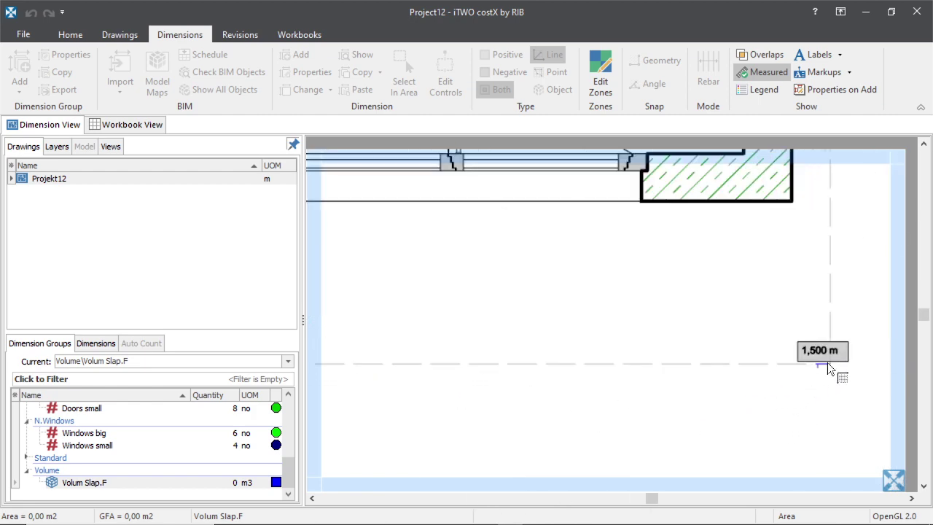
left_click(829, 367)
scroll(722, 400, "down", 5)
scroll(788, 307, "up", 6)
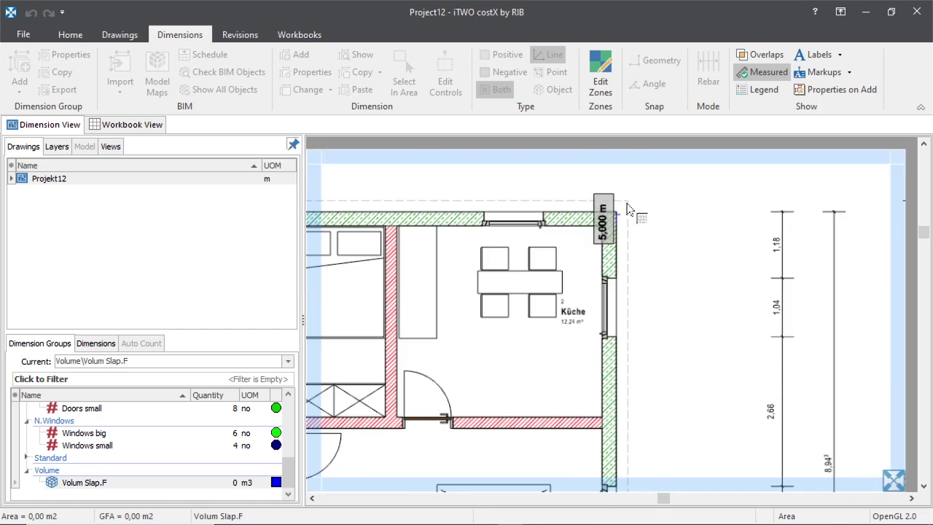
scroll(634, 204, "up", 4)
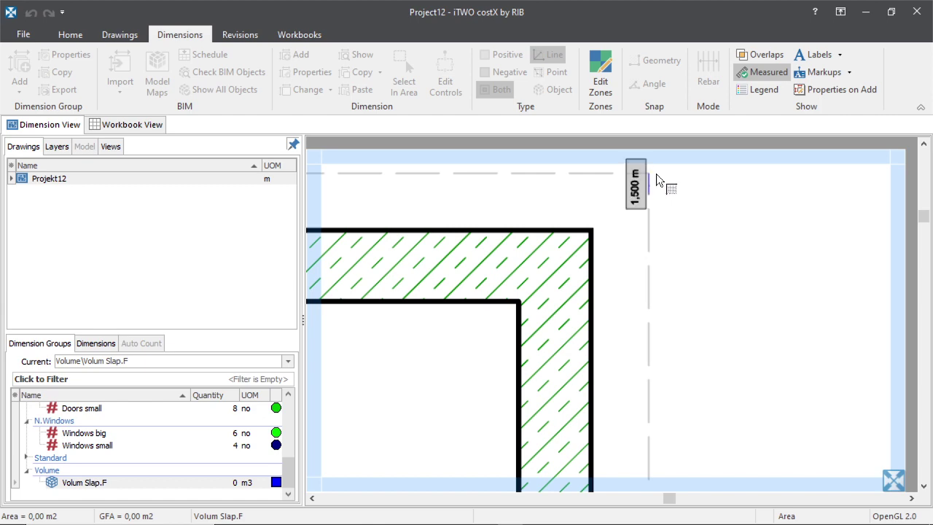
left_click(656, 208)
scroll(702, 223, "down", 5)
scroll(561, 226, "up", 5)
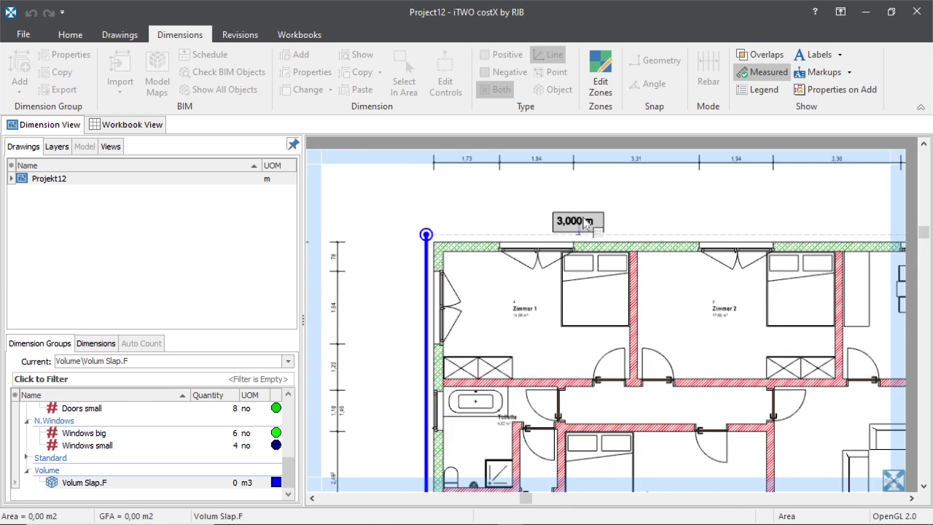
scroll(474, 232, "down", 2)
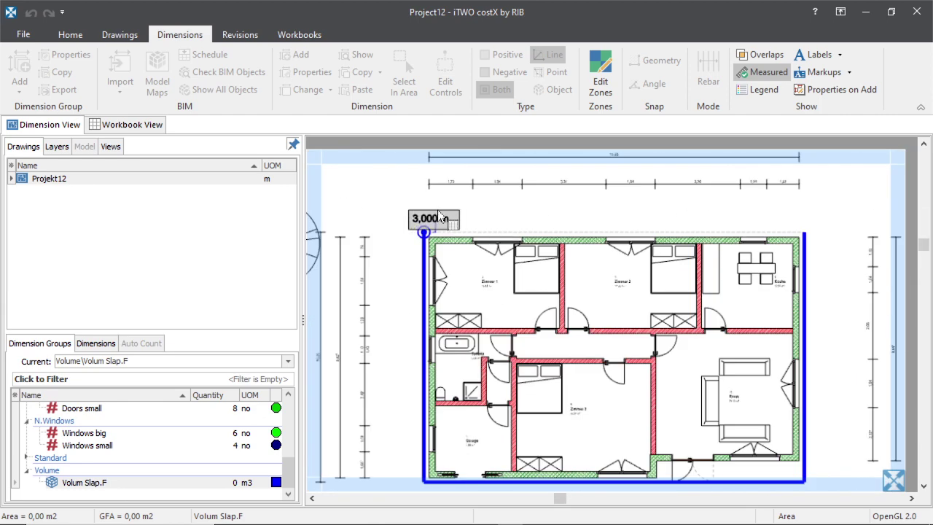
scroll(444, 216, "up", 3)
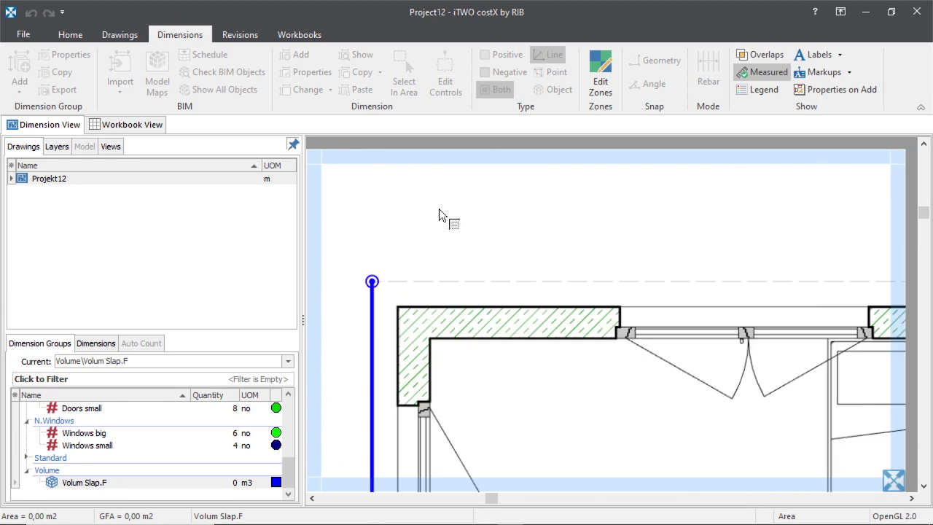
double_click(453, 252)
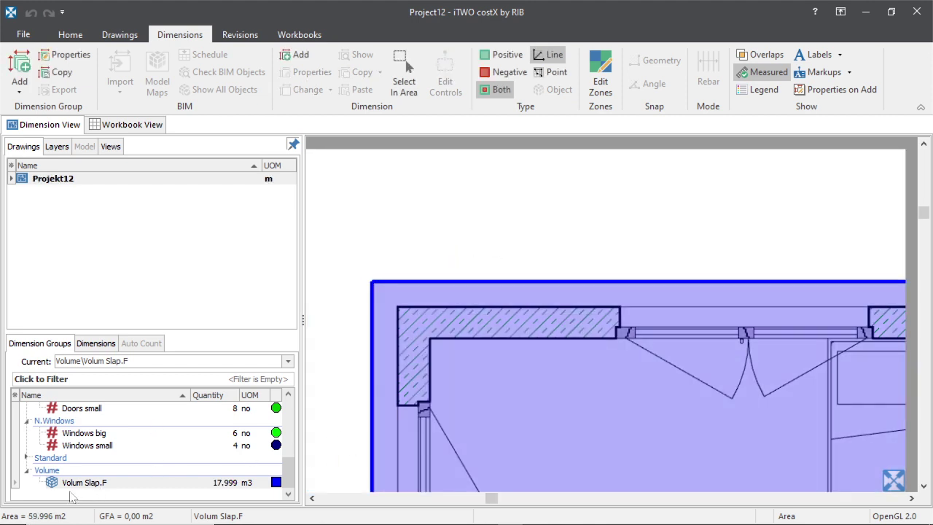
mouse_move(85, 491)
scroll(328, 365, "down", 2)
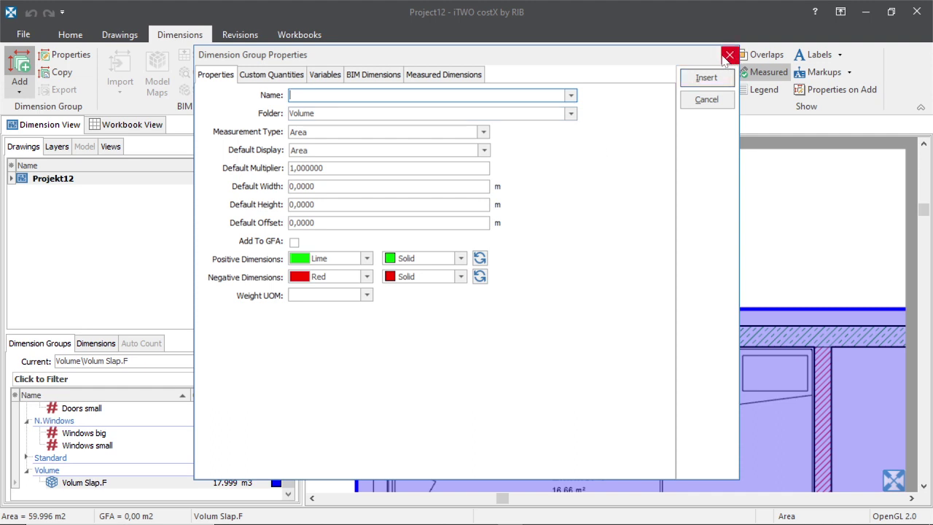
left_click(729, 55)
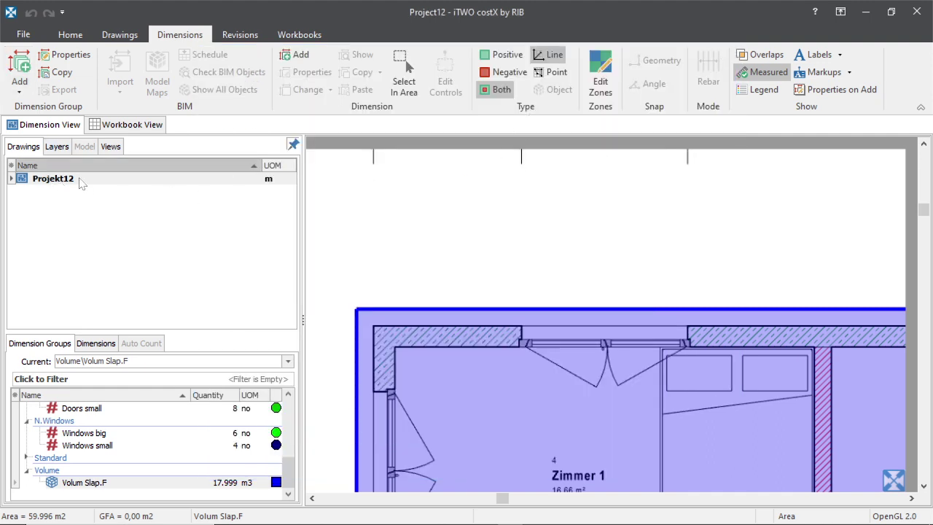
Bring up the drawing's layer list and hide the TEXT: BLACK layer.
left_click(57, 147)
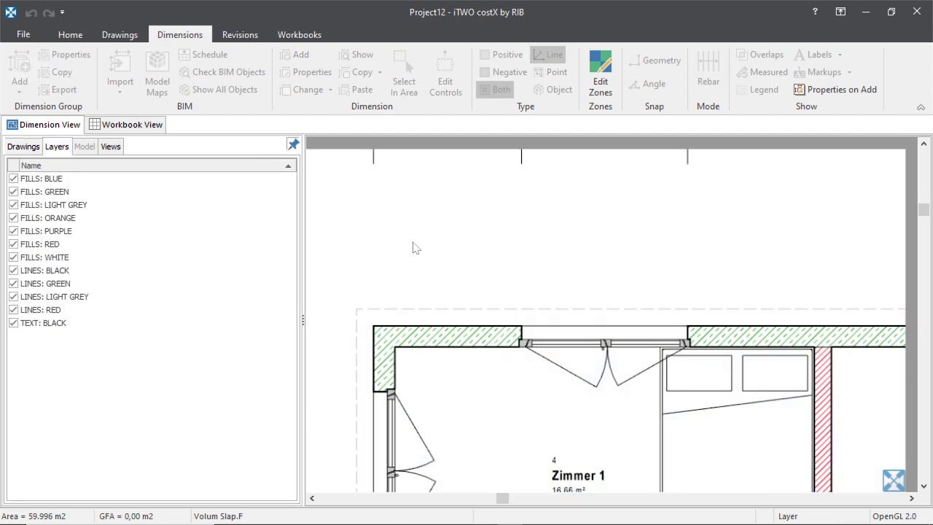
scroll(504, 315, "down", 5)
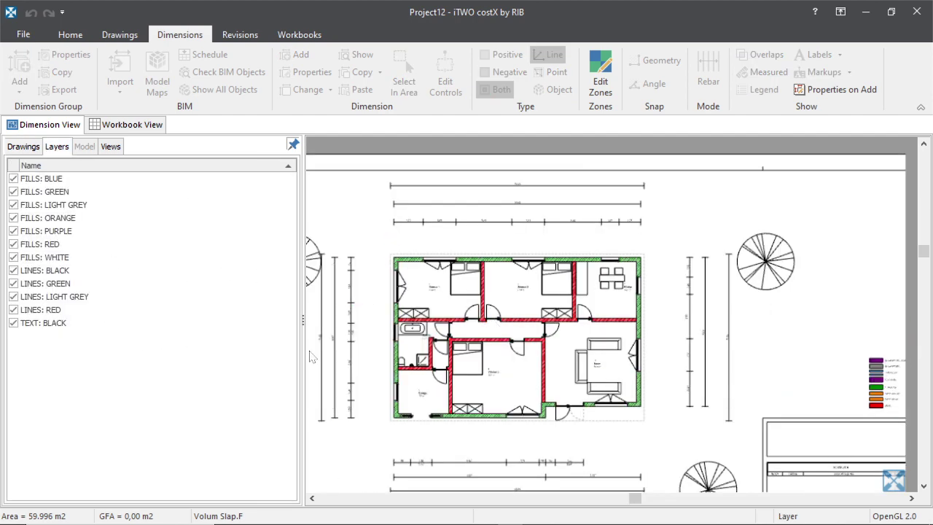
scroll(435, 312, "up", 3)
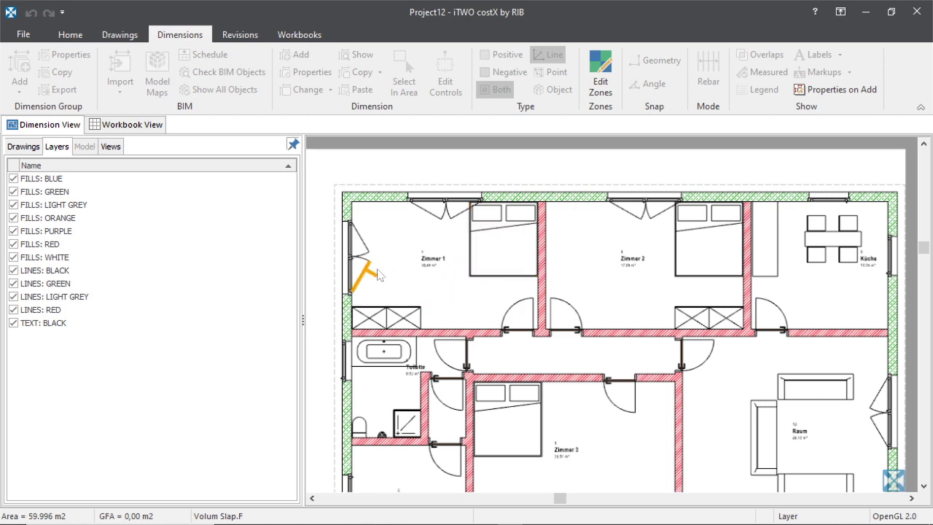
scroll(378, 274, "up", 3)
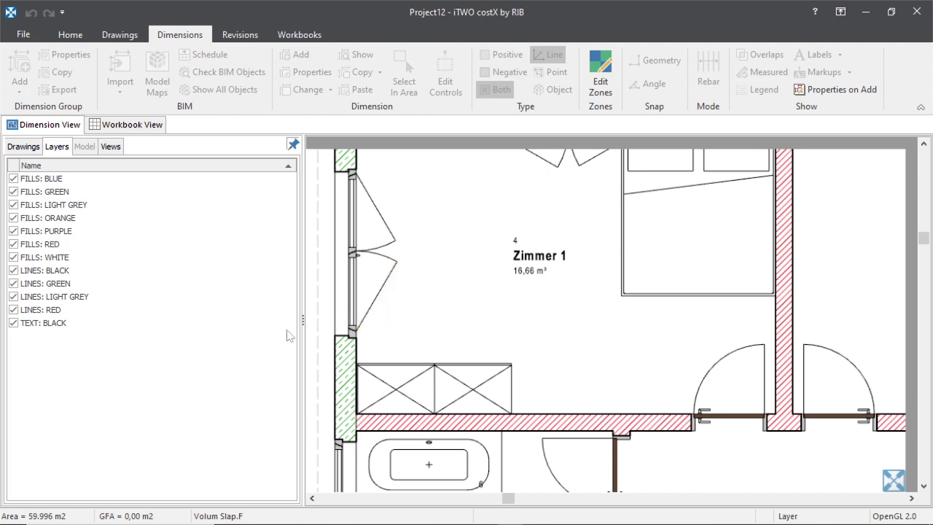
scroll(354, 332, "down", 5)
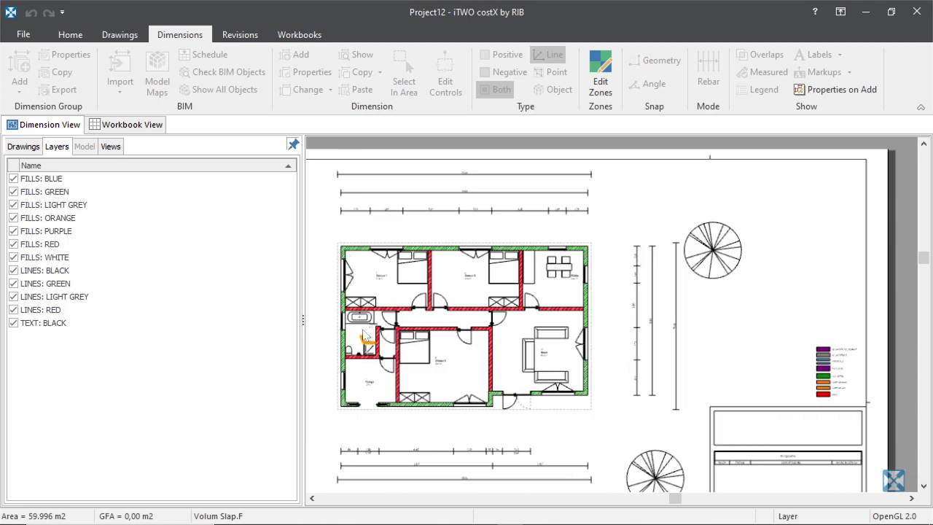
scroll(365, 350, "up", 3)
scroll(369, 355, "up", 2)
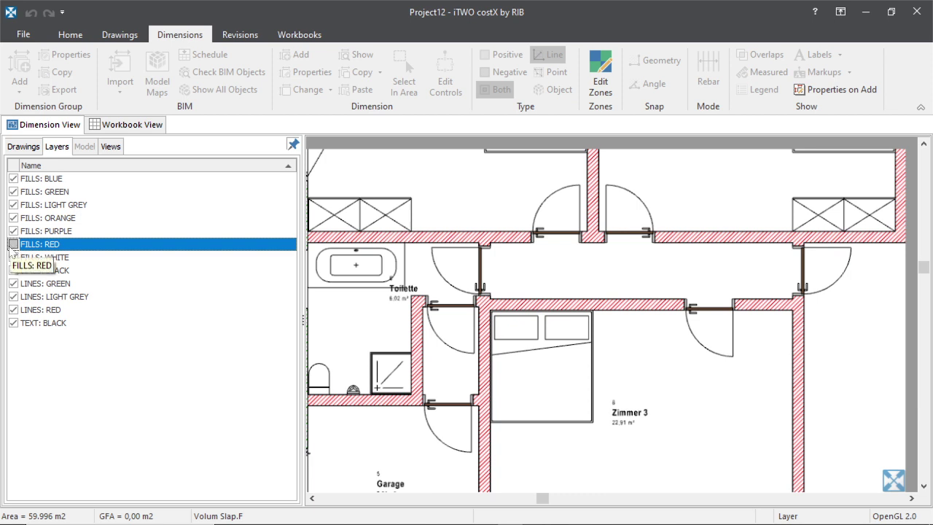
left_click(182, 323)
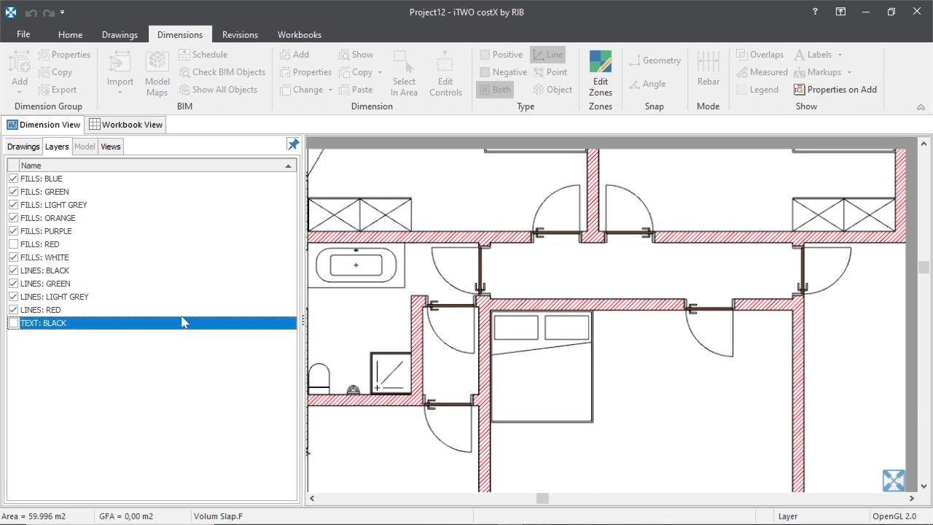
Hide the red, purple, light grey, green and blue FILLS layers.
left_click(13, 245)
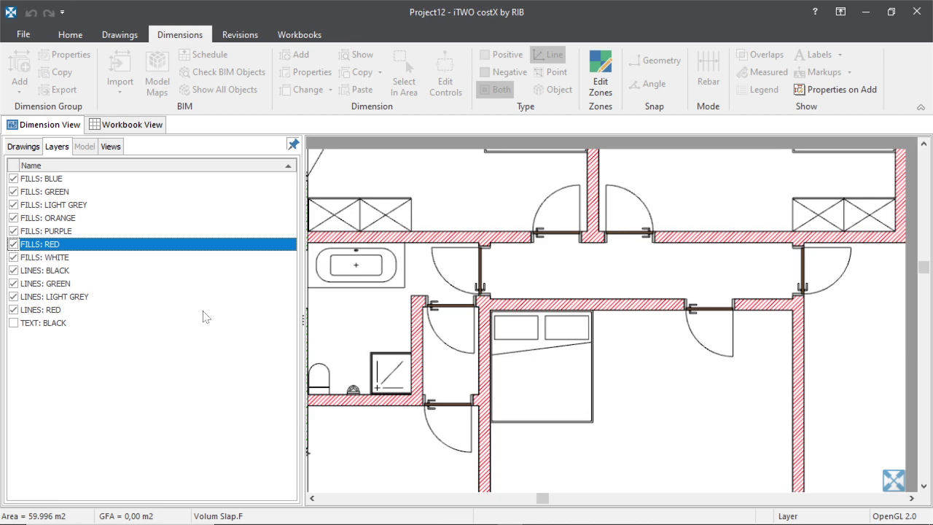
left_click(14, 232)
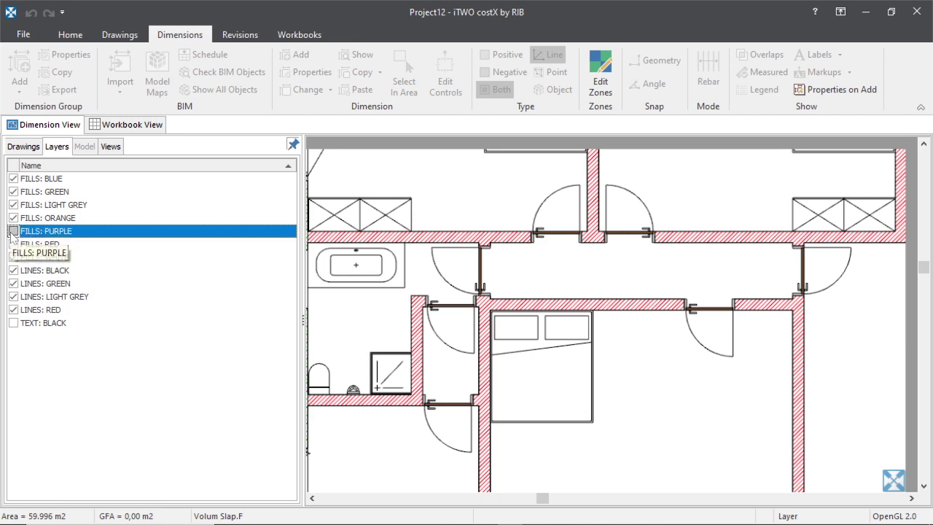
scroll(429, 337, "down", 3)
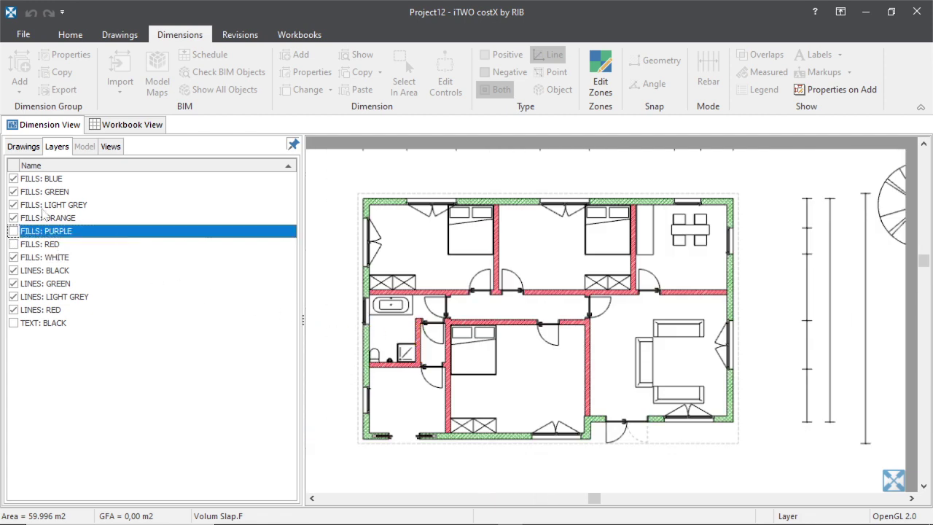
left_click(13, 205)
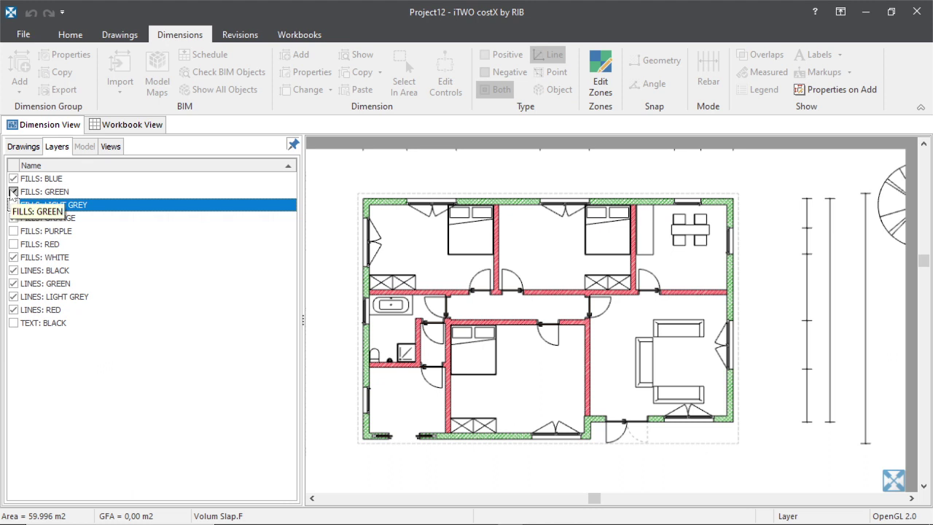
left_click(13, 191)
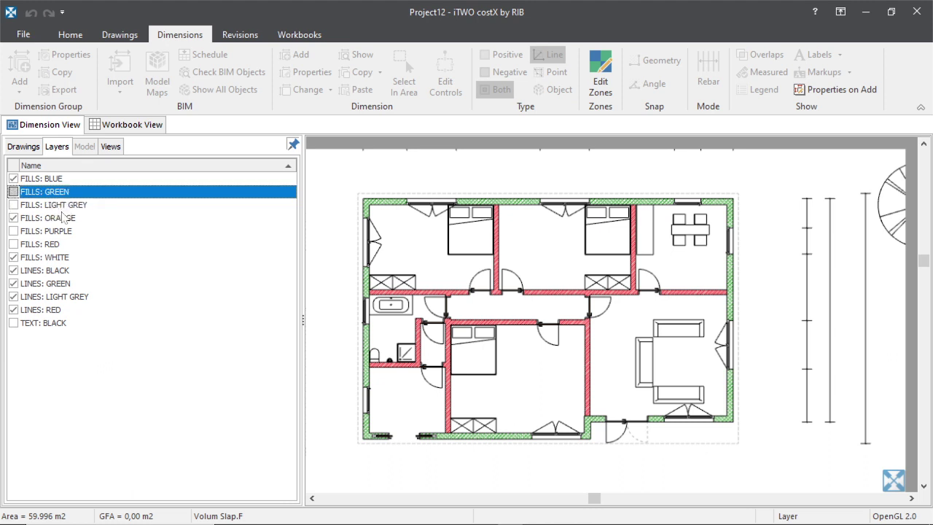
left_click(13, 179)
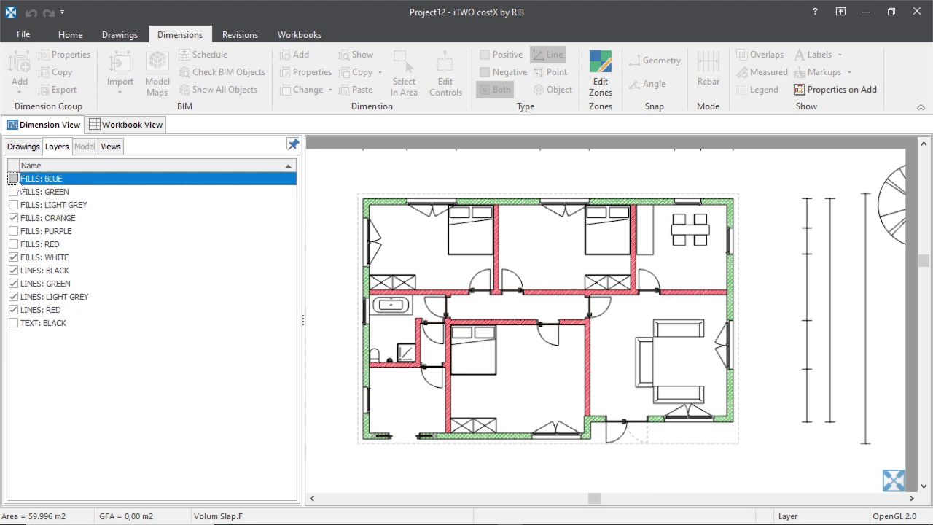
Show the green, blue, light grey and red FILLS layers again.
left_click(14, 191)
left_click(13, 178)
left_click(13, 204)
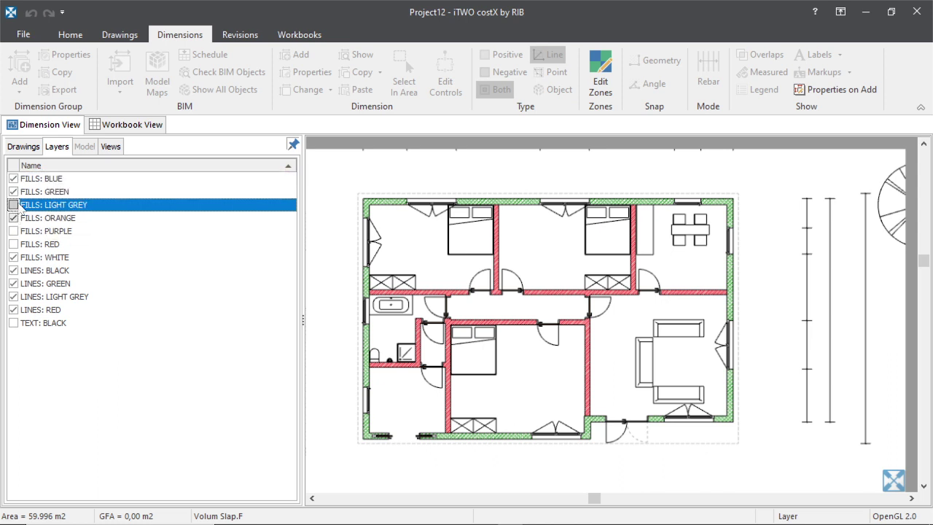
left_click(13, 244)
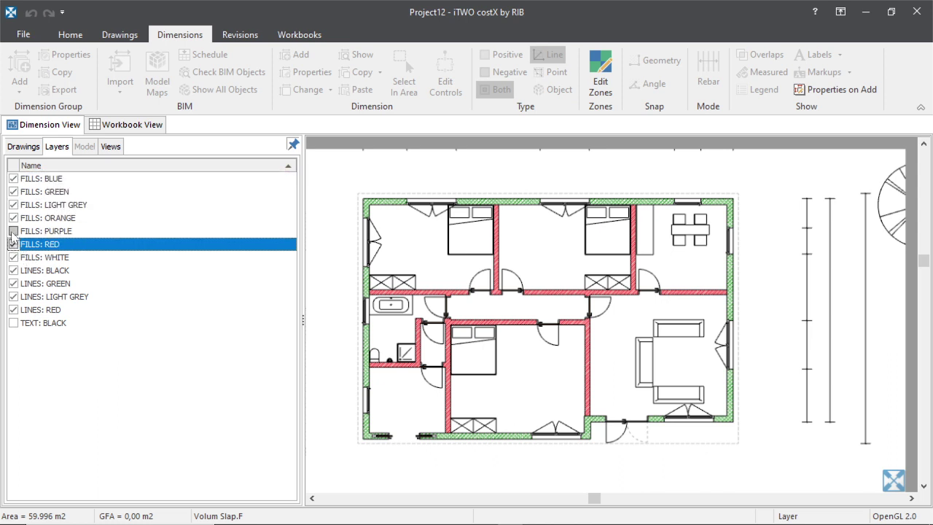
Hide the LINES: RED layer briefly and restore it, and hide the LINES: LIGHT GREY layer.
left_click(13, 310)
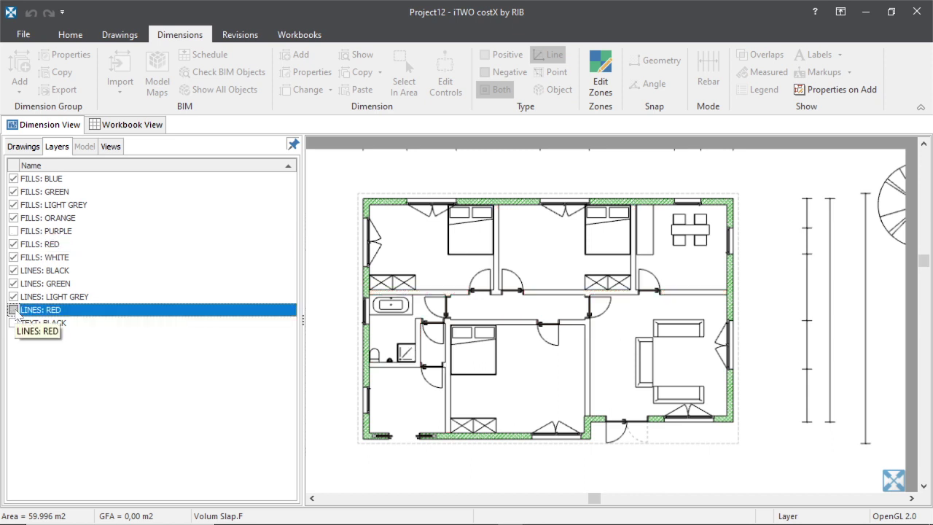
left_click(13, 310)
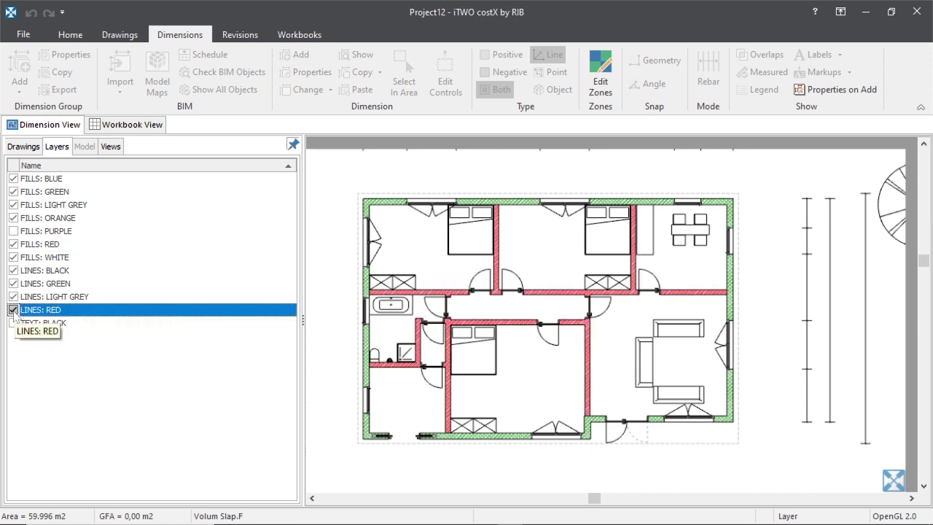
left_click(13, 297)
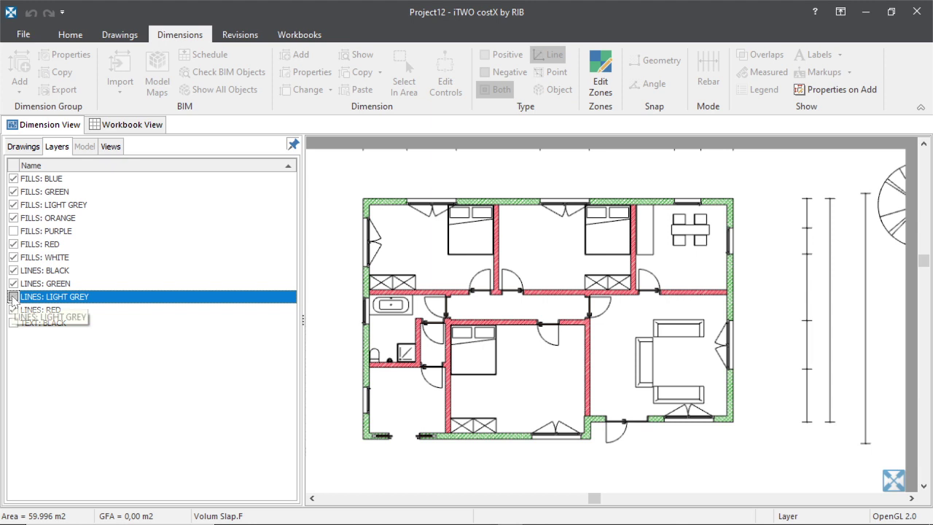
Hide and restore the LINES: GREEN, LINES: BLACK, FILLS: WHITE and FILLS: RED layers one at a time.
left_click(13, 284)
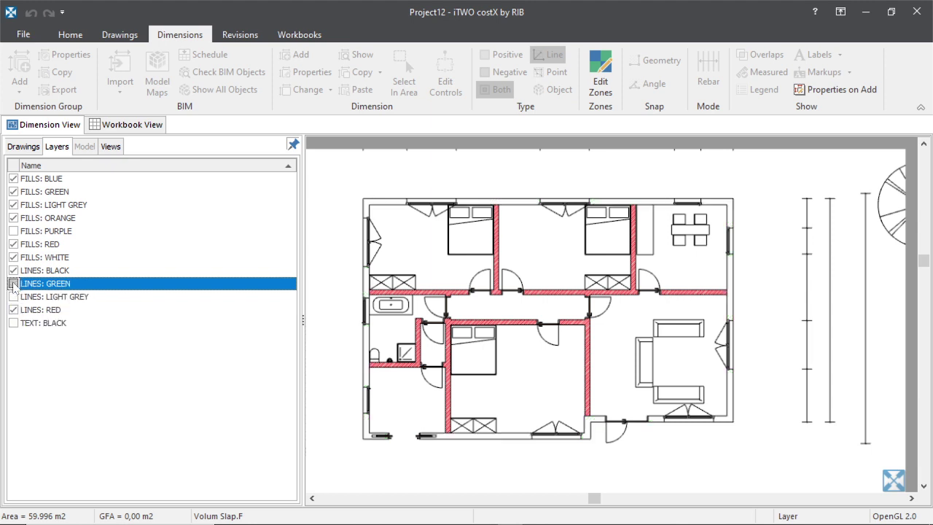
left_click(13, 284)
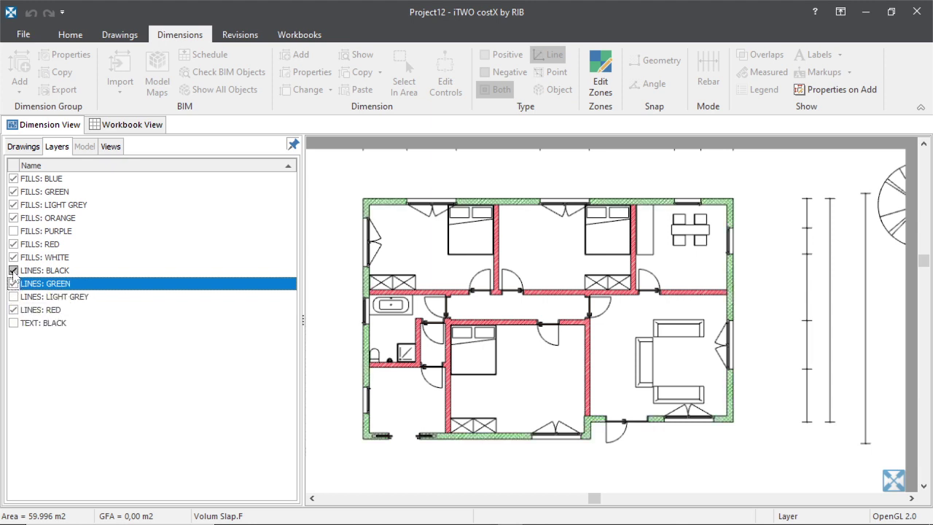
left_click(13, 271)
left_click(13, 270)
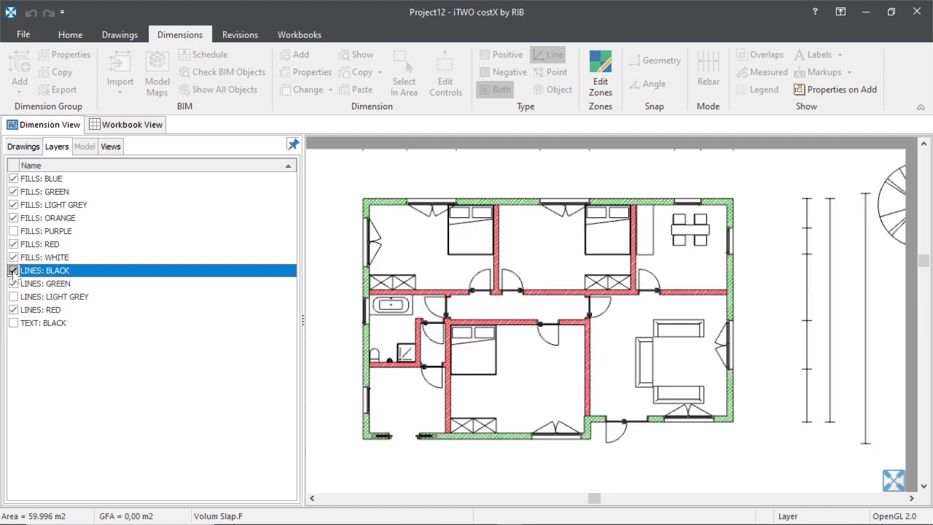
left_click(13, 257)
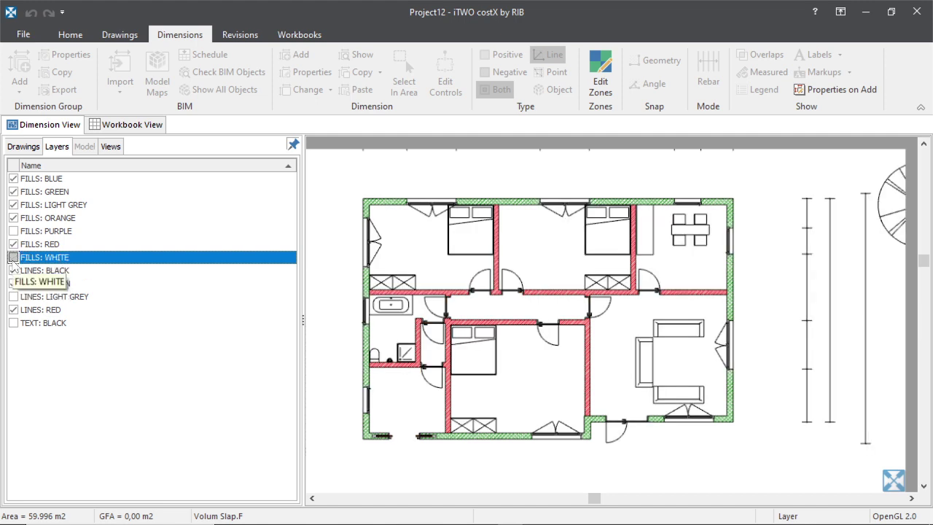
left_click(13, 258)
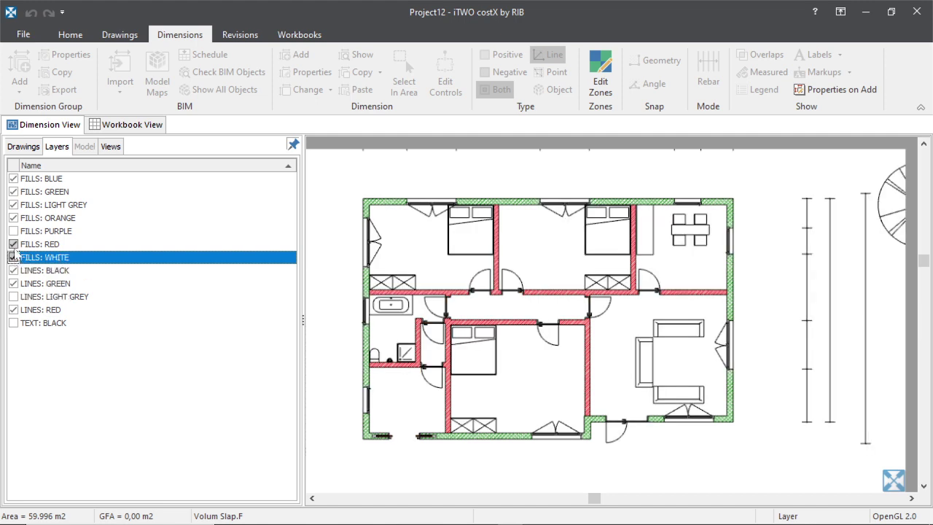
left_click(13, 245)
left_click(13, 244)
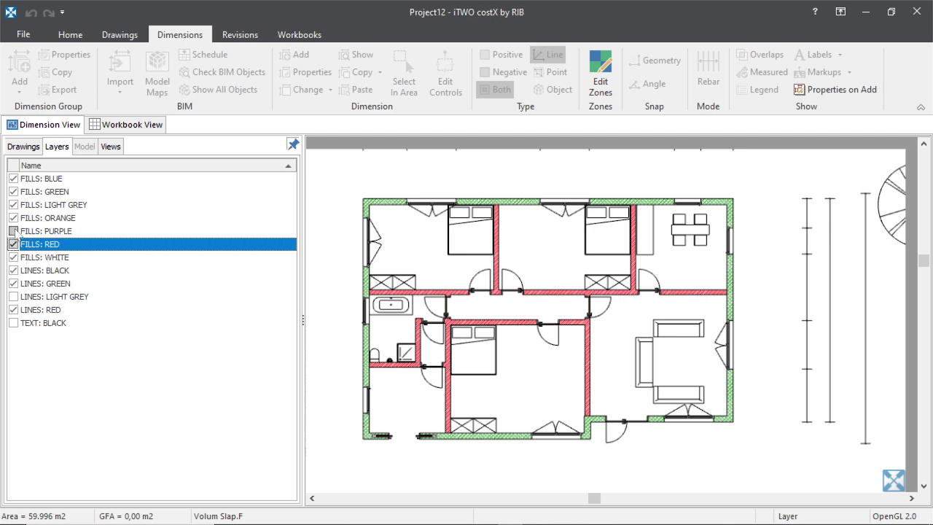
Show the FILLS: PURPLE layer again, keep FILLS: ORANGE on, and hide the FILLS: LIGHT GREY and FILLS: GREEN layers.
left_click(14, 231)
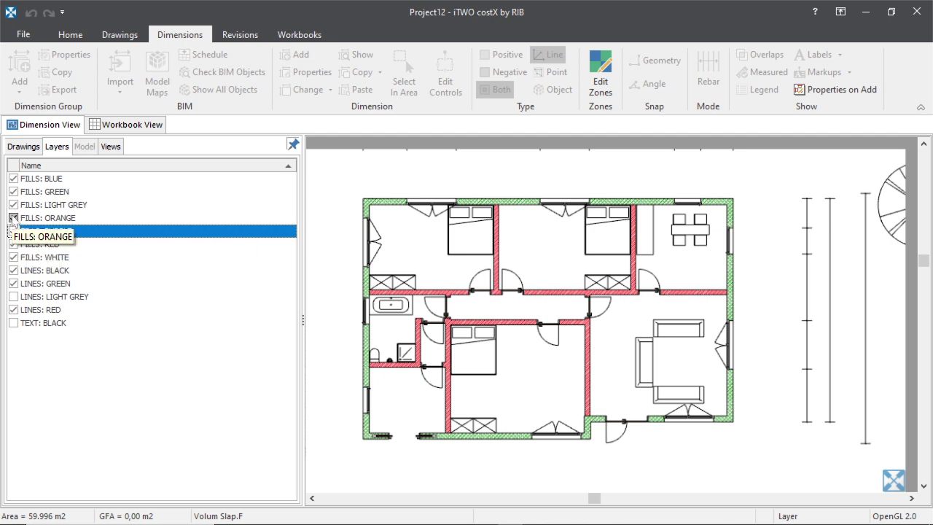
left_click(13, 218)
left_click(14, 218)
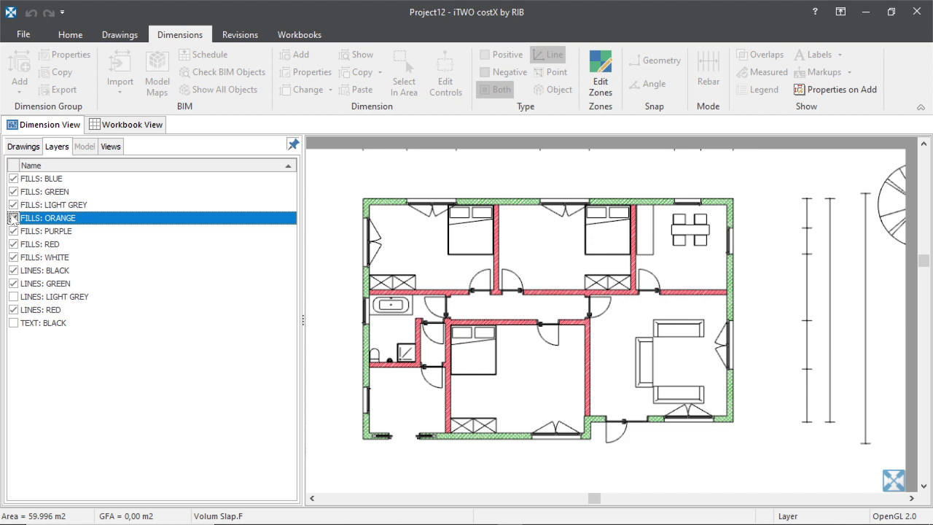
left_click(13, 205)
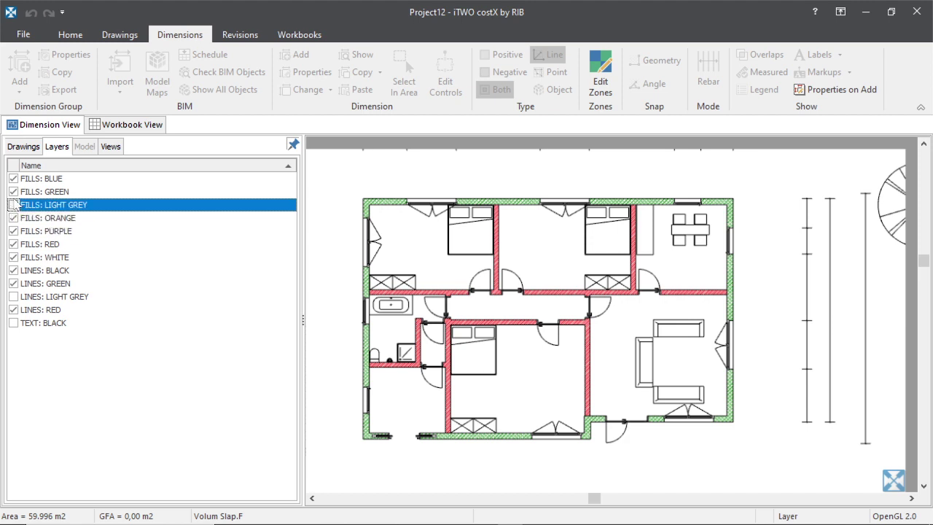
left_click(12, 192)
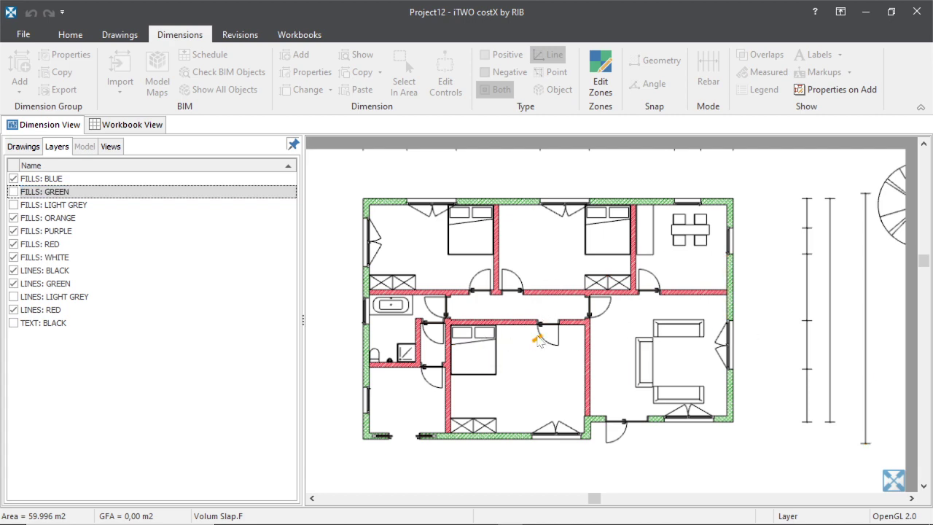
Examine the floor plan with the reduced layers, and return to the drawings list to inspect the slab's volume dimension.
scroll(538, 342, "down", 2)
scroll(499, 310, "up", 10)
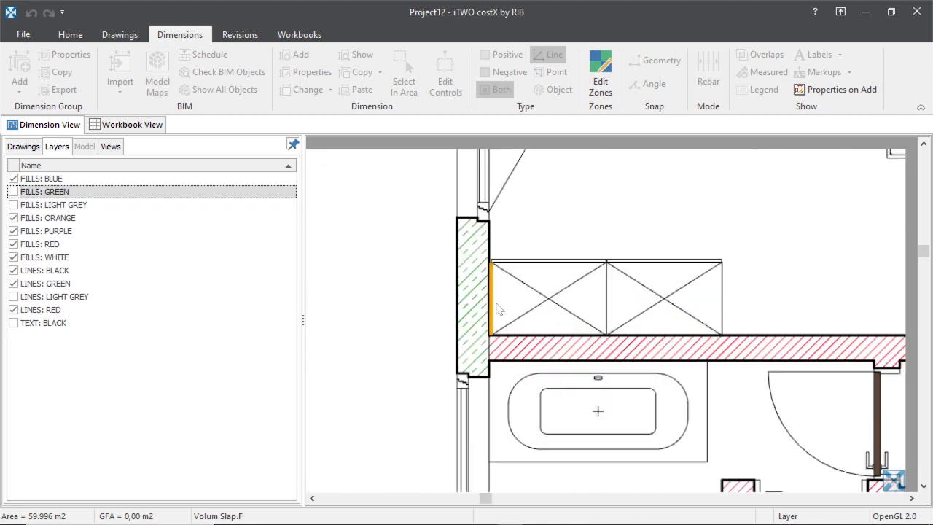
scroll(498, 311, "down", 4)
scroll(418, 354, "down", 3)
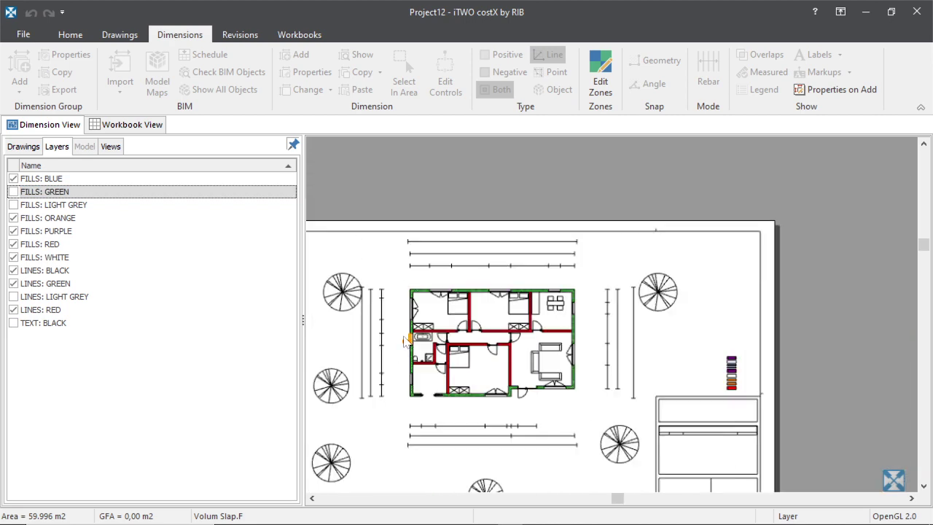
scroll(412, 255, "up", 9)
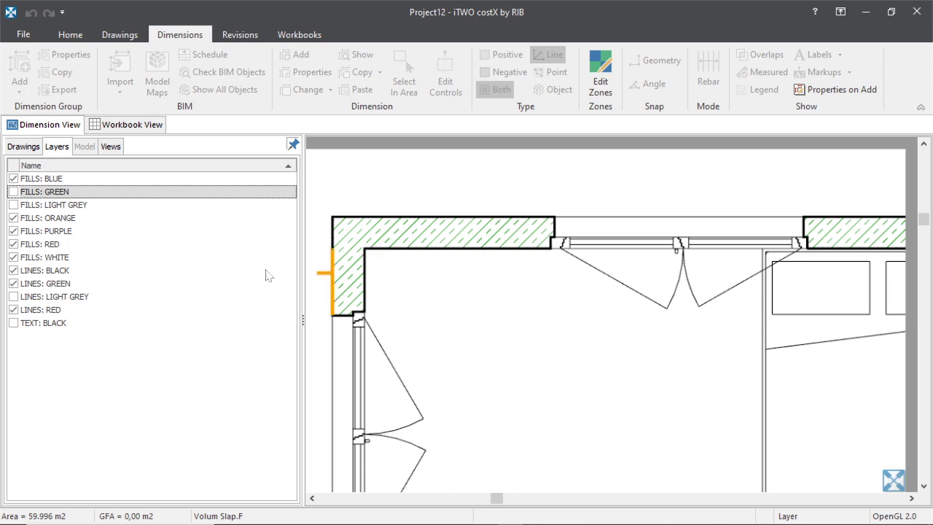
left_click(24, 147)
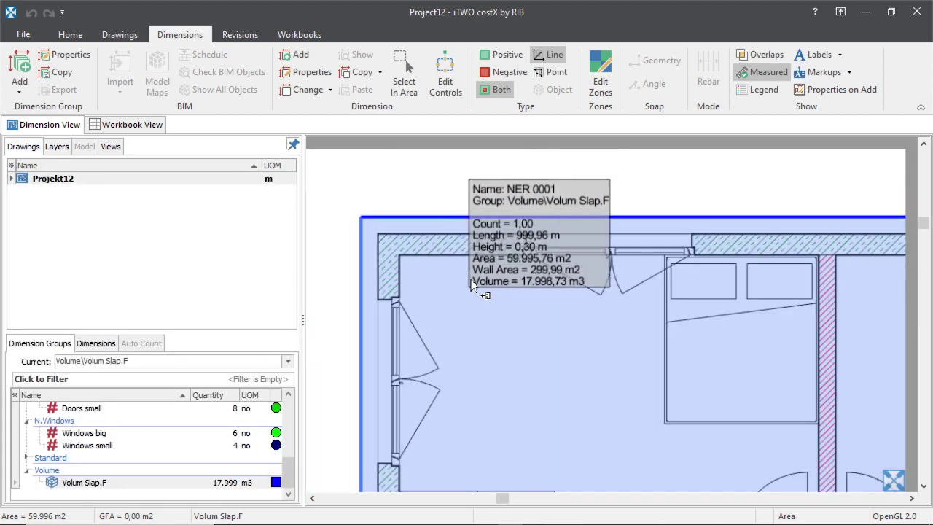
scroll(471, 284, "down", 3)
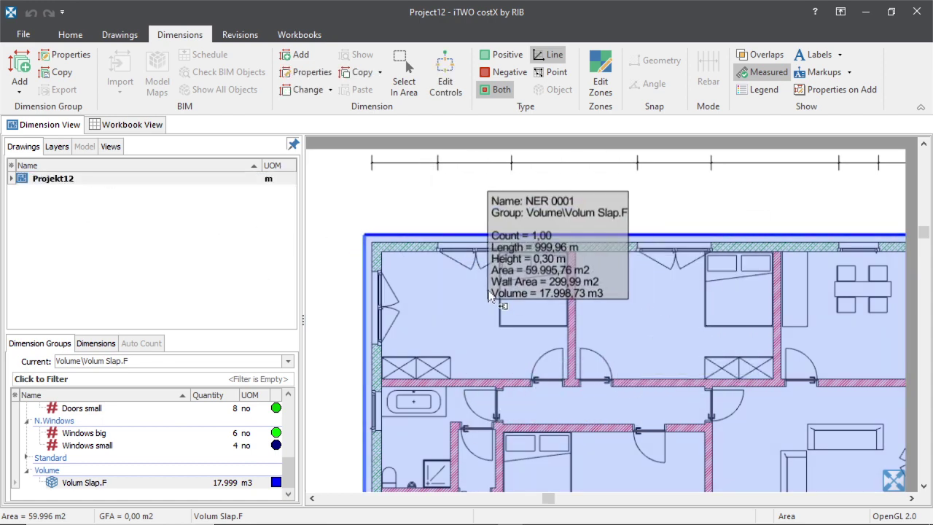
Start a new dimension group named Walls in the Volume folder, with Volume as its default display.
left_click(161, 181)
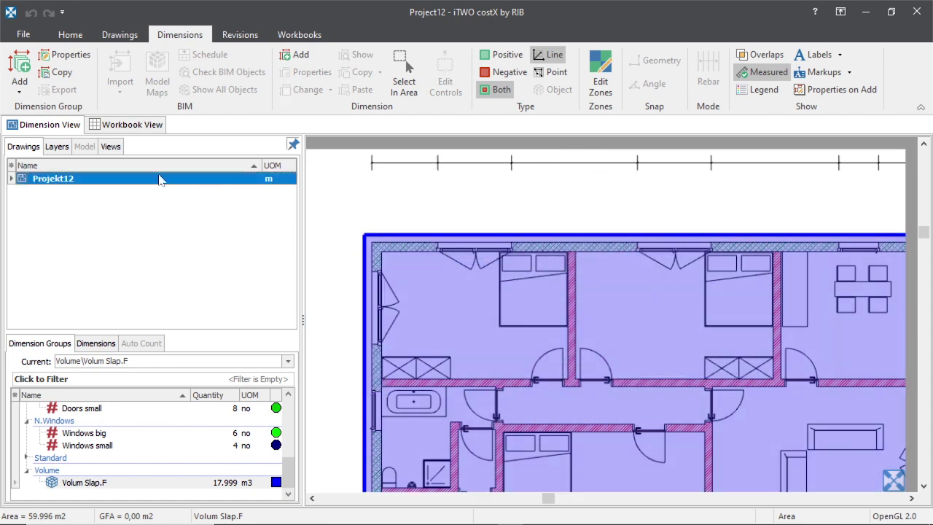
left_click(22, 70)
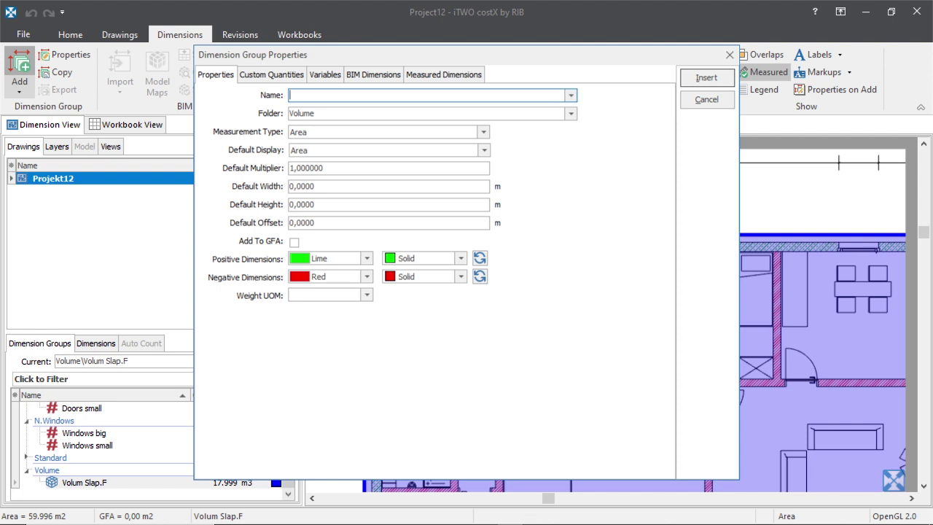
type("Walls")
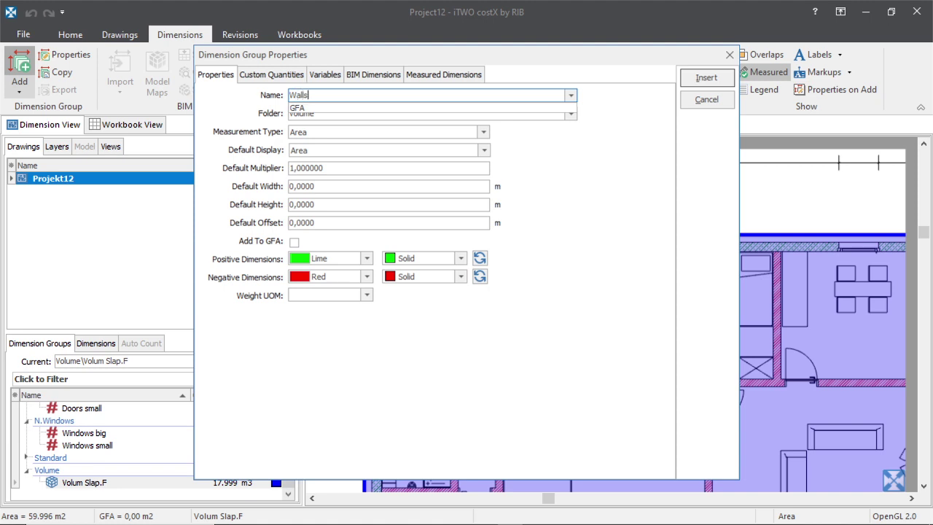
key("Down")
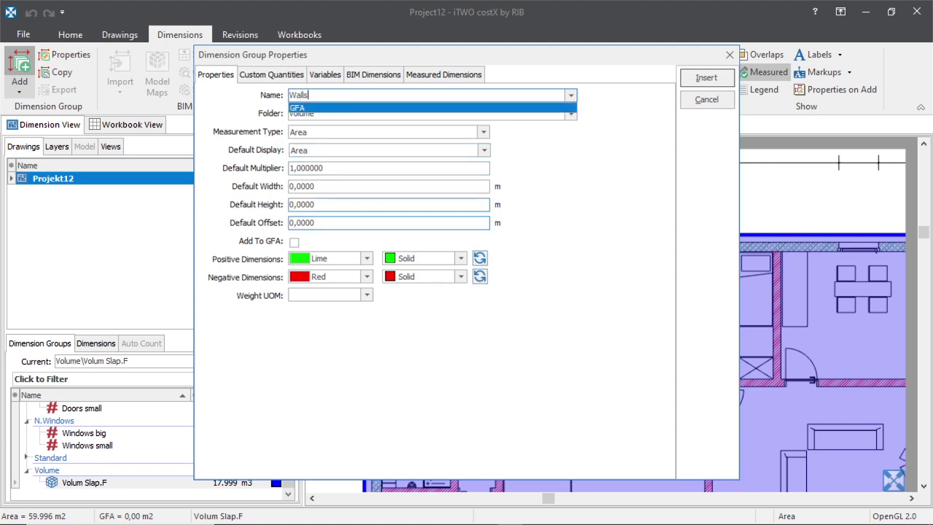
left_click(483, 150)
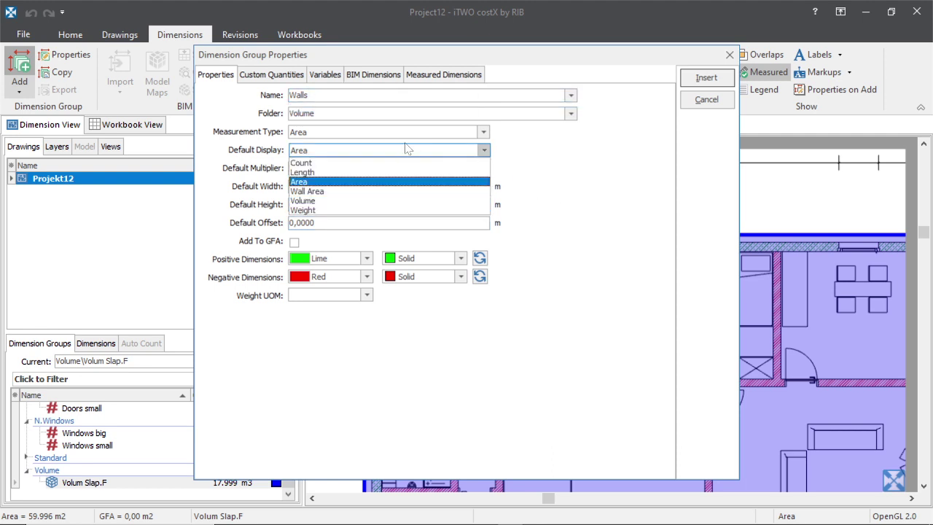
key("Down")
key("Down")
key("Down")
key("Down")
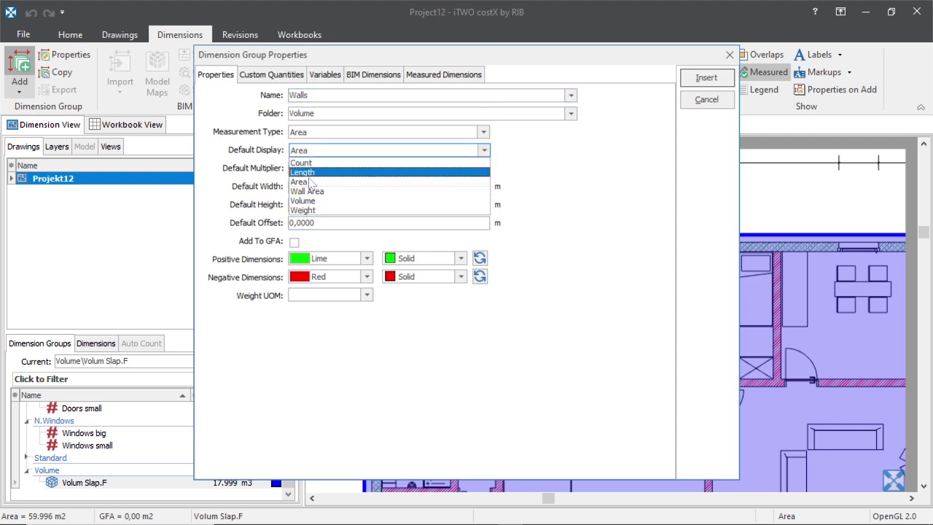
key("Return")
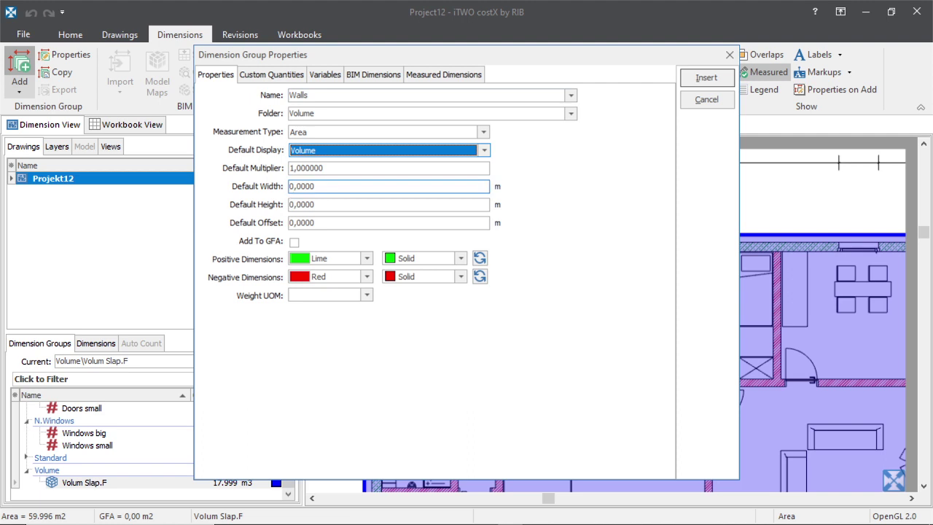
Set the Walls group's default height to 2,7 m, leaving the default width at 0.
left_click(306, 186)
type("0")
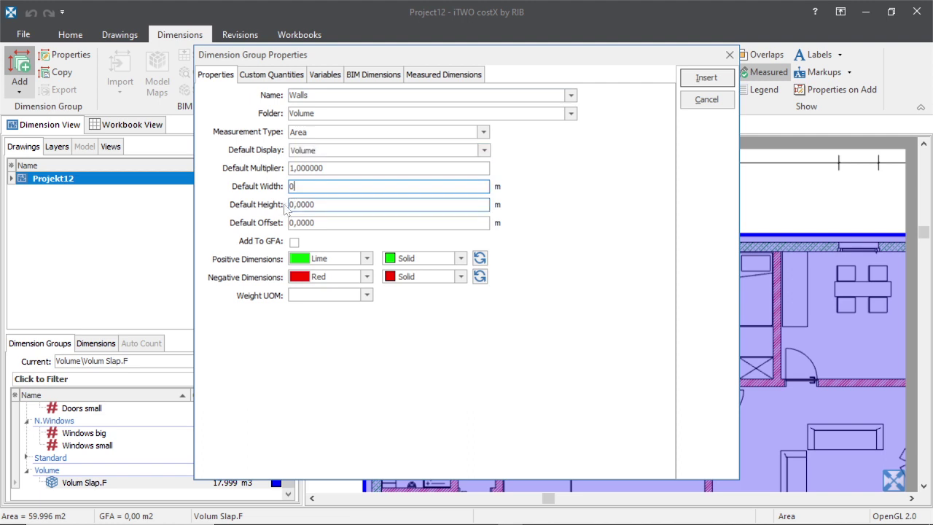
left_click(310, 205)
type("0")
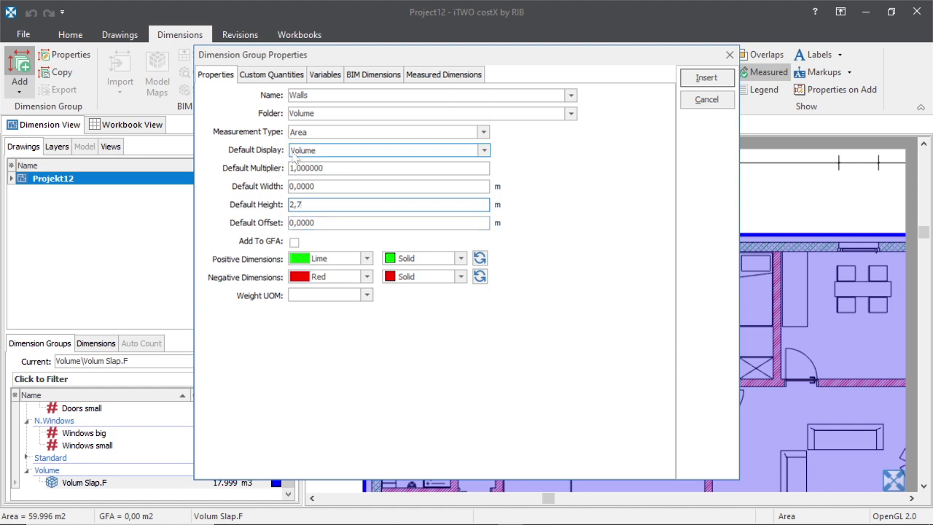
Choose Cadet Blue for the Walls group's positive dimensions and insert the group.
left_click(366, 259)
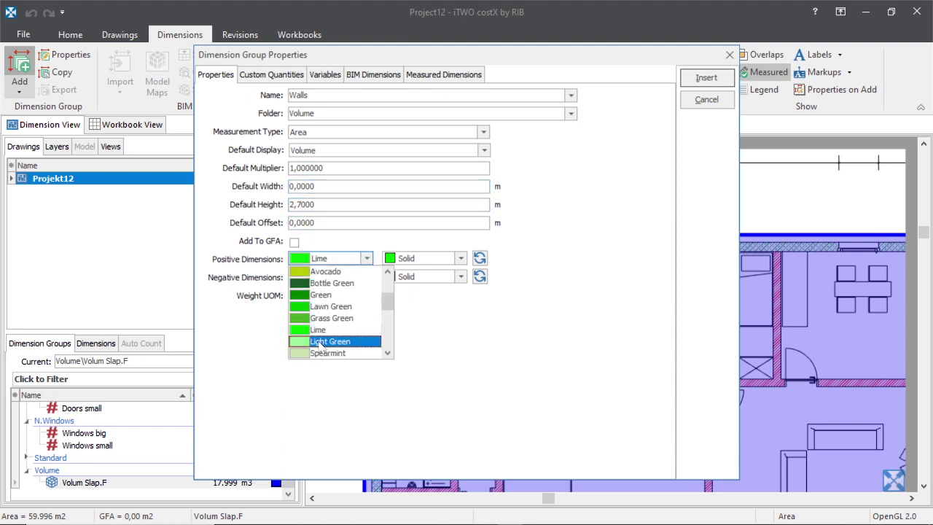
scroll(324, 335, "down", 5)
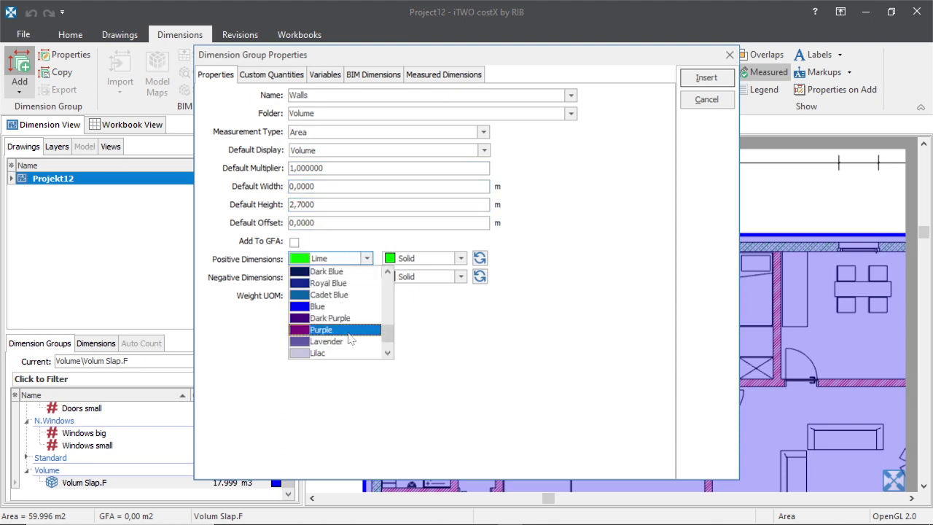
scroll(335, 352, "down", 1)
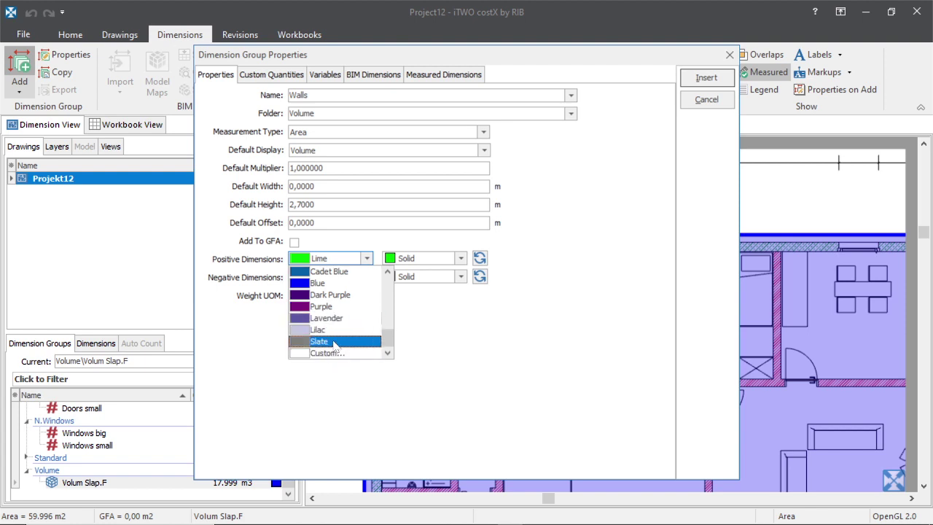
scroll(334, 343, "up", 1)
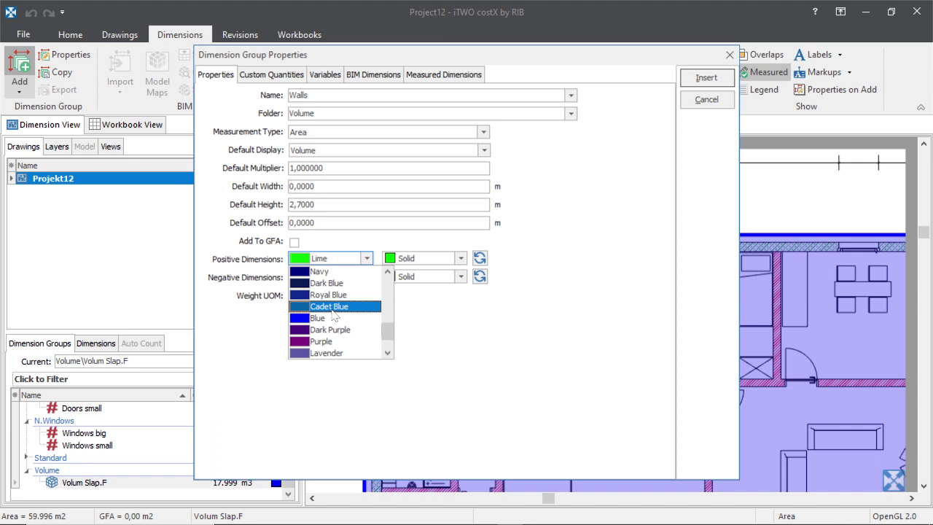
left_click(335, 314)
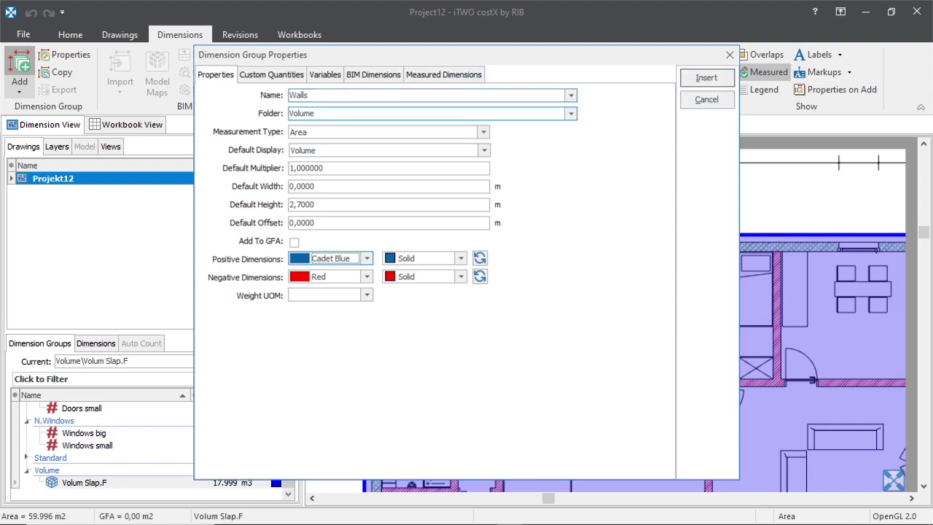
left_click(707, 78)
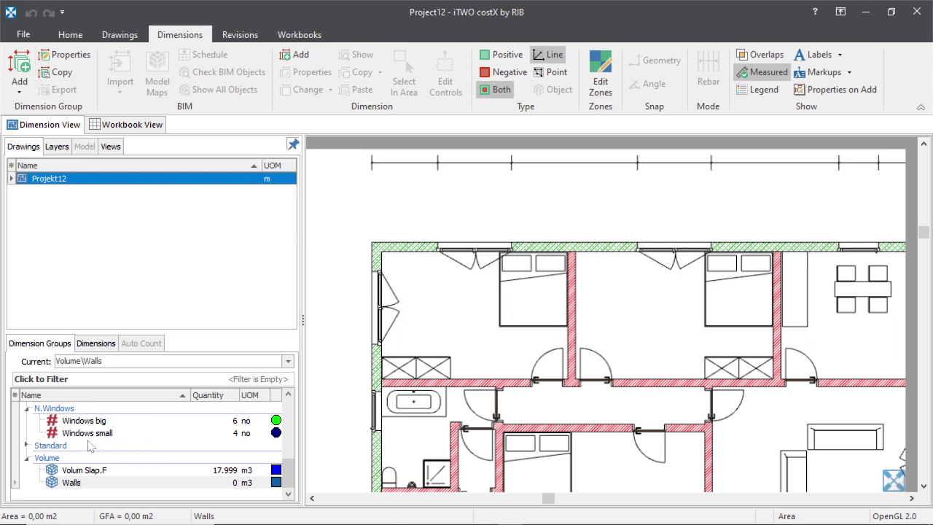
Start the Walls area outline on the short end edge of the plan's upper-left corner wall, beside the side window.
scroll(91, 446, "up", 1)
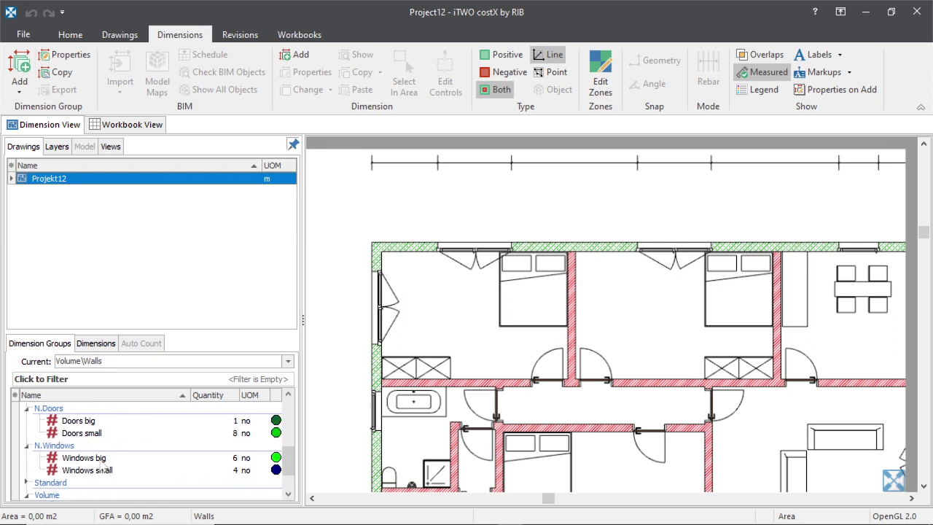
scroll(85, 495, "down", 1)
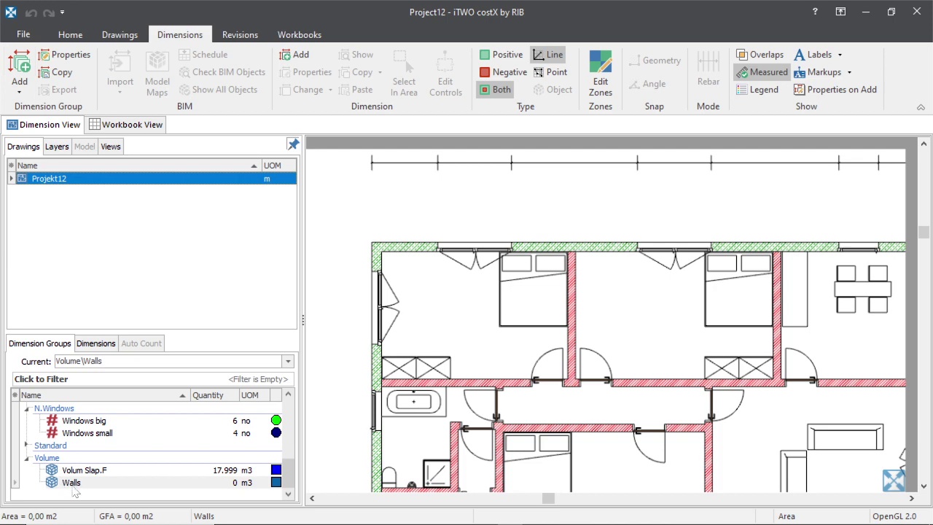
mouse_move(97, 476)
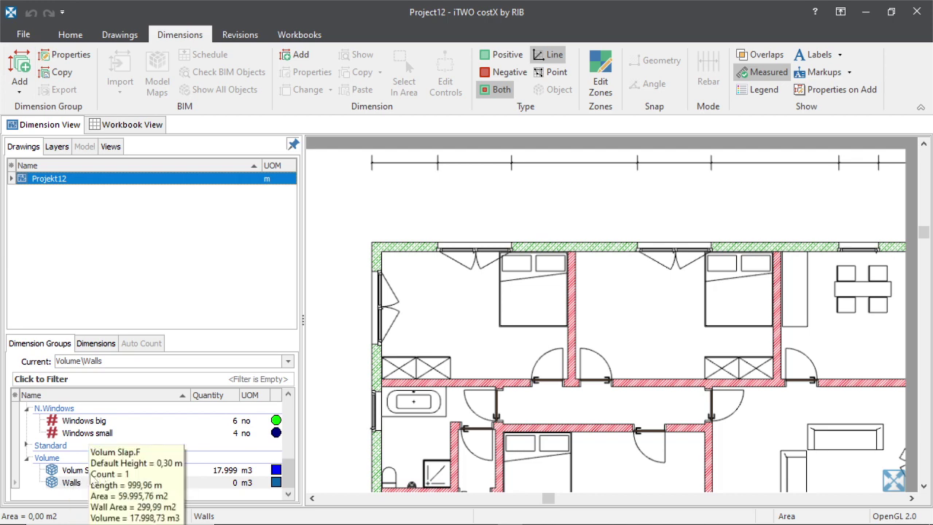
mouse_move(70, 492)
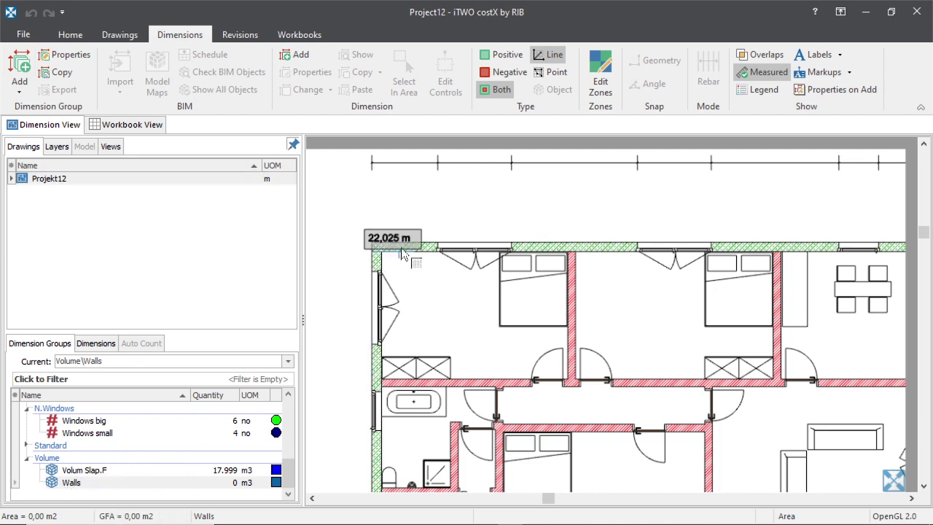
scroll(460, 232, "up", 5)
scroll(472, 257, "down", 6)
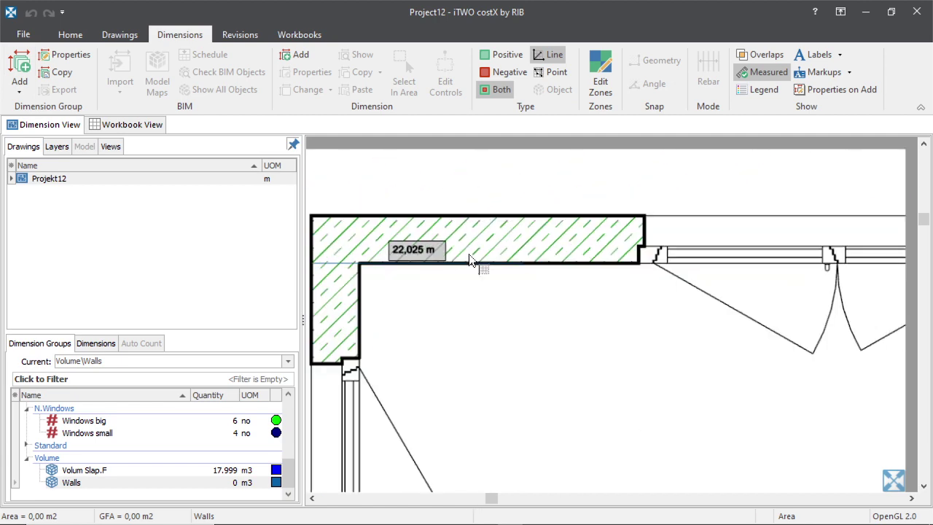
scroll(408, 268, "up", 8)
scroll(400, 270, "down", 5)
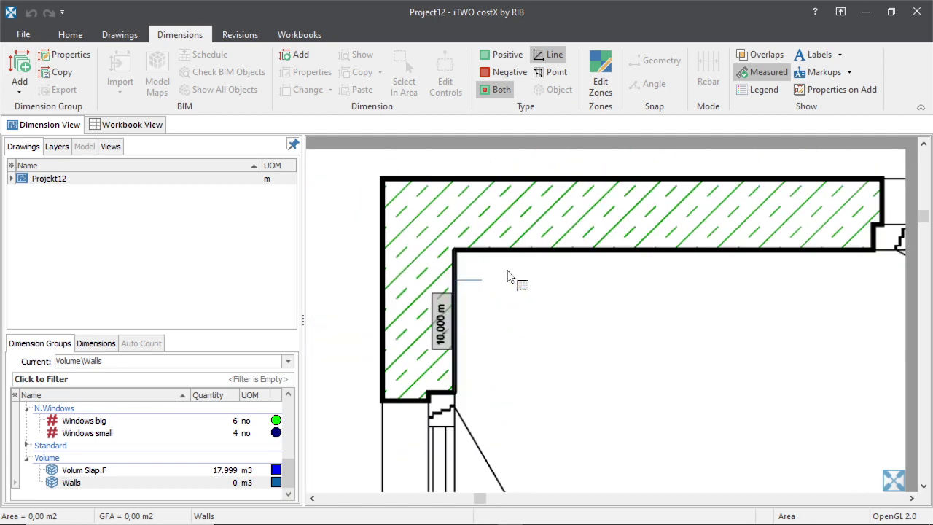
scroll(493, 284, "up", 2)
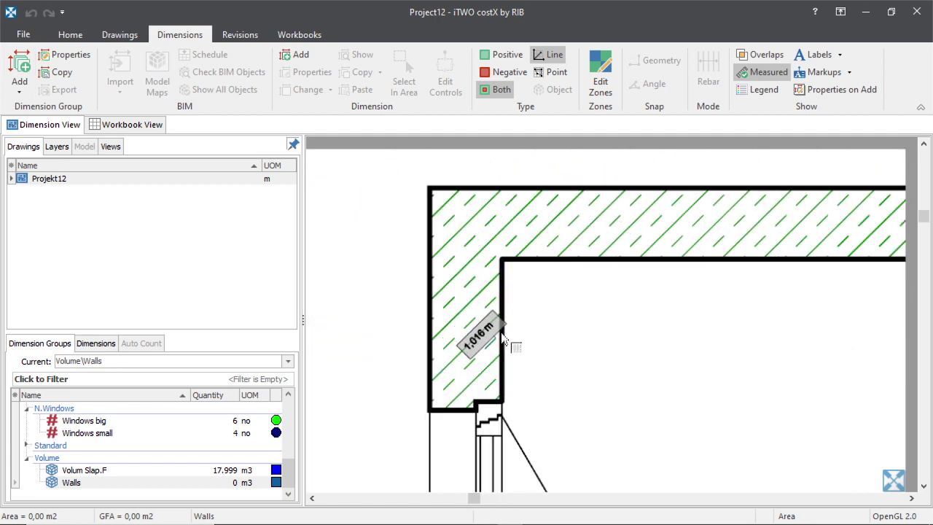
left_click(474, 401)
scroll(471, 416, "up", 3)
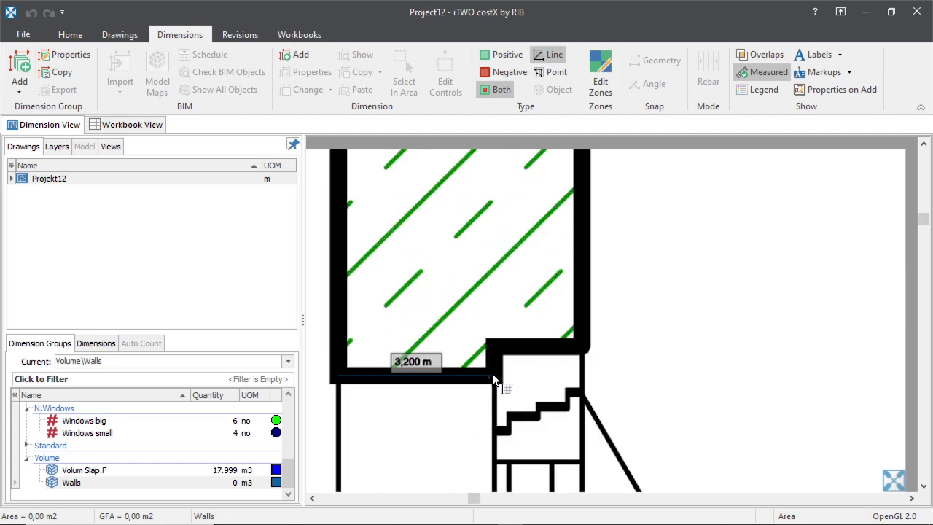
left_click(492, 373)
scroll(492, 373, "down", 3)
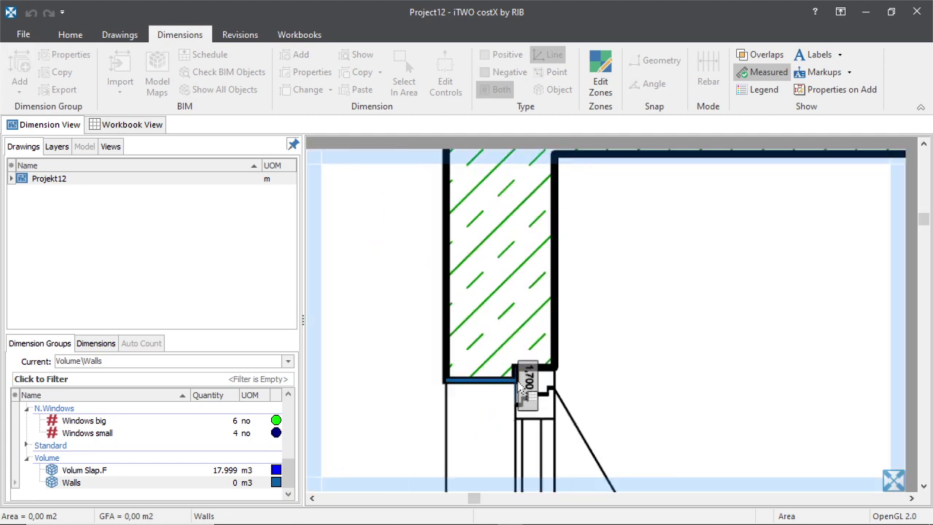
Trace the corner wall's outer edges up the side and along the top to the first window opening, removing the misplaced diagonal segment.
left_click(446, 249)
scroll(446, 250, "down", 3)
scroll(489, 277, "up", 3)
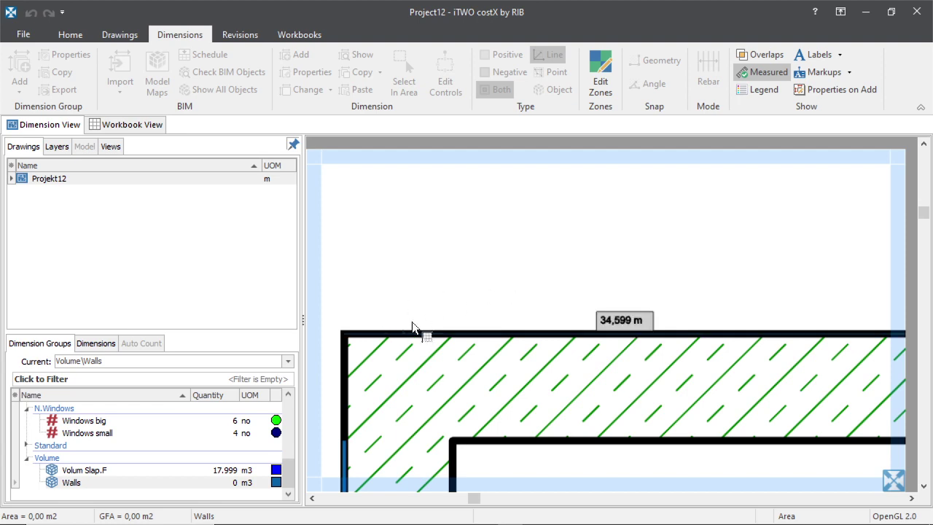
left_click(453, 335)
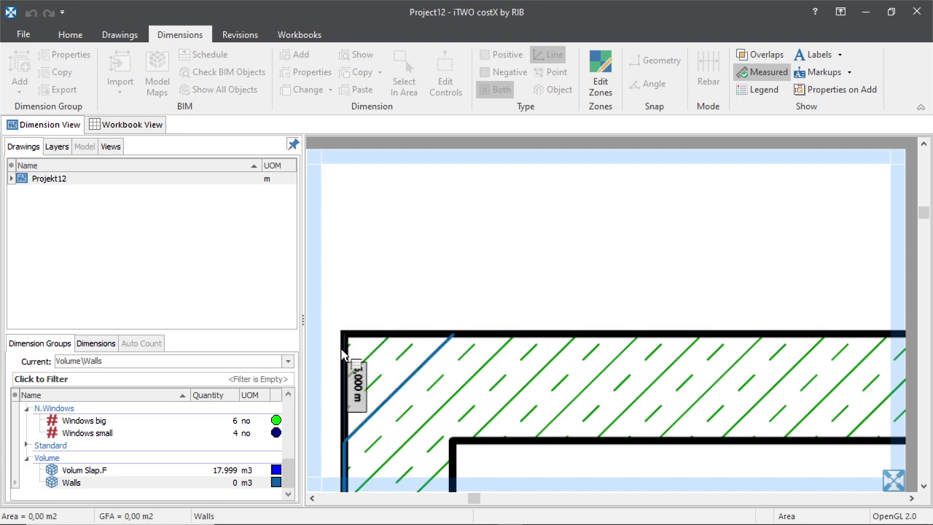
key("BackSpace")
left_click(403, 340)
scroll(377, 318, "down", 2)
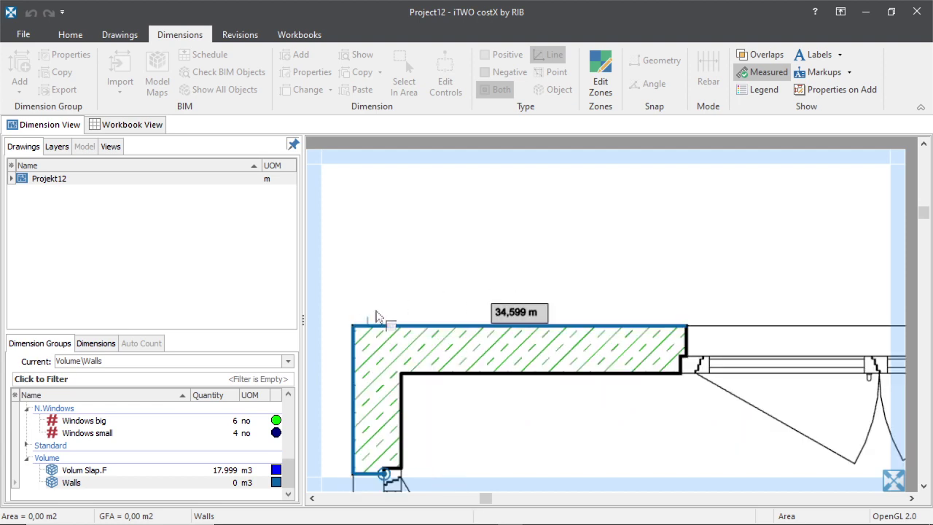
scroll(656, 350, "up", 3)
scroll(617, 318, "down", 3)
left_click(678, 324)
scroll(677, 324, "up", 3)
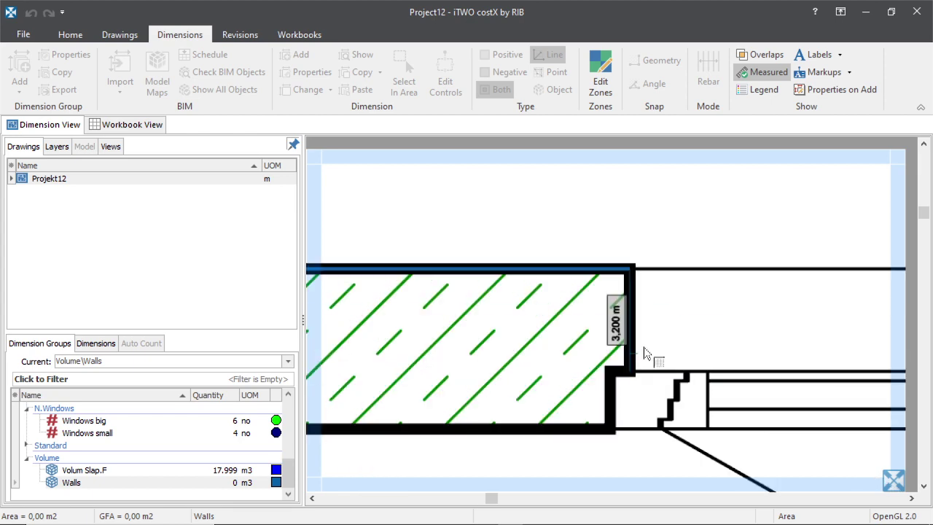
scroll(413, 350, "down", 5)
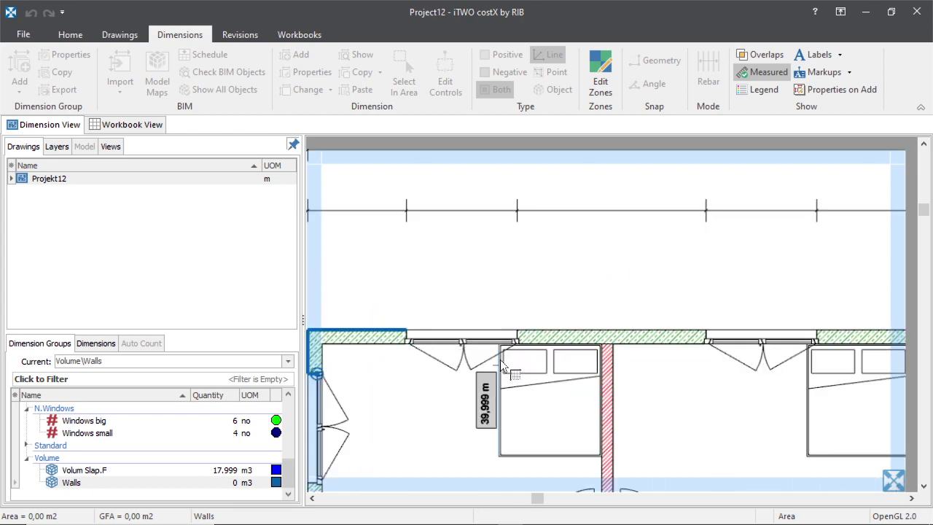
scroll(532, 315, "up", 3)
scroll(403, 288, "down", 4)
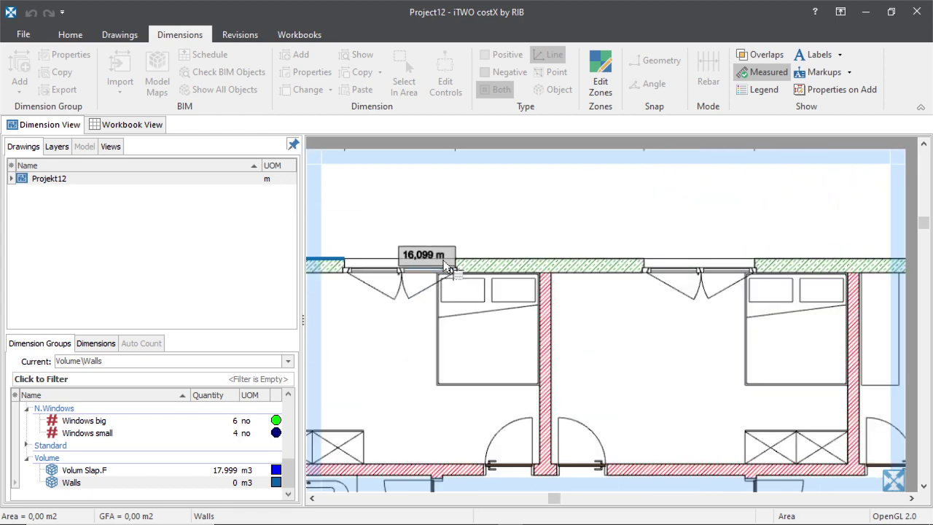
scroll(643, 267, "up", 4)
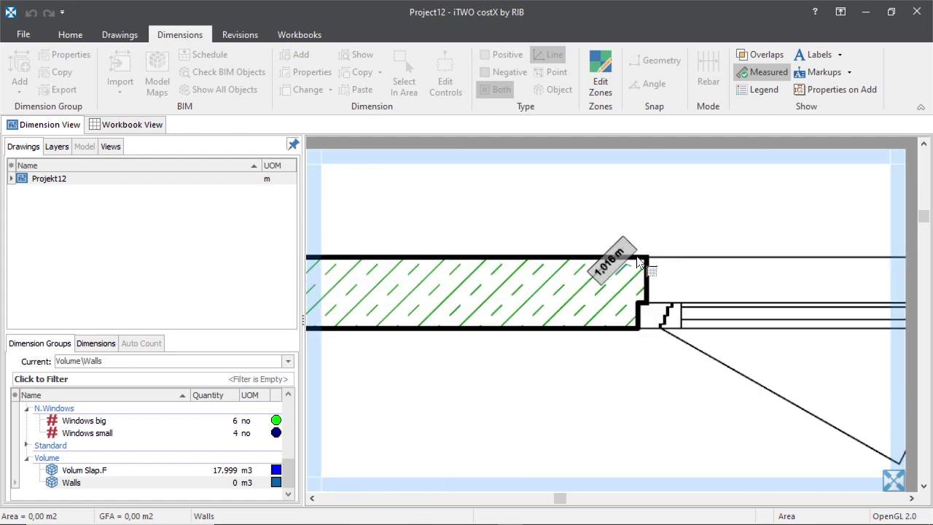
scroll(633, 281, "down", 4)
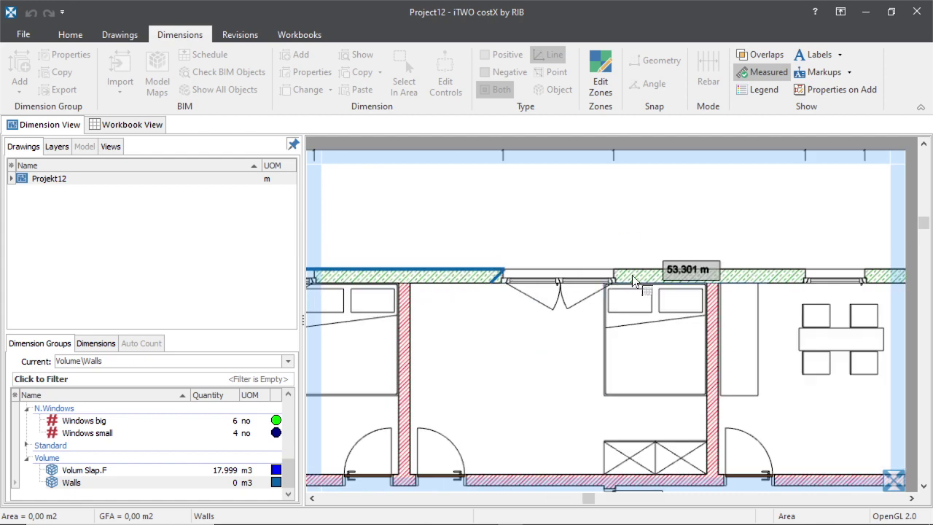
scroll(641, 270, "down", 2)
scroll(605, 269, "up", 4)
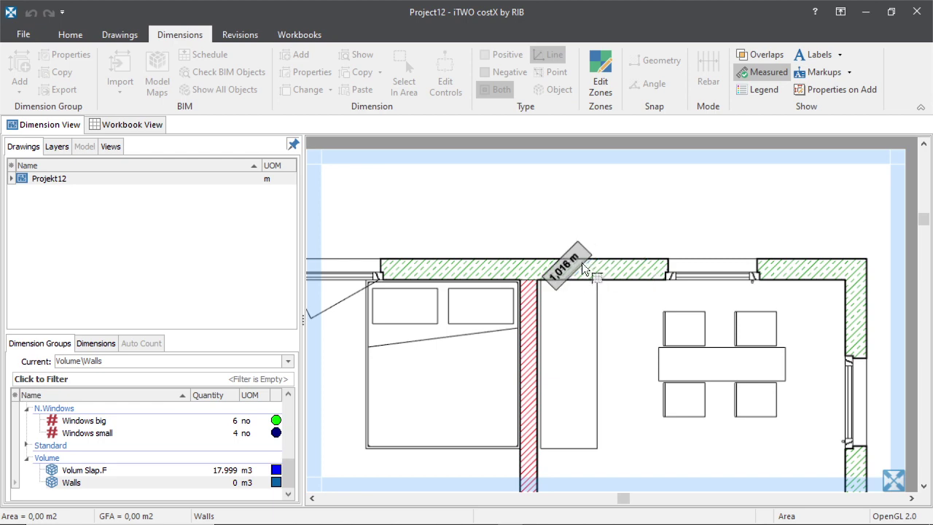
scroll(649, 257, "up", 4)
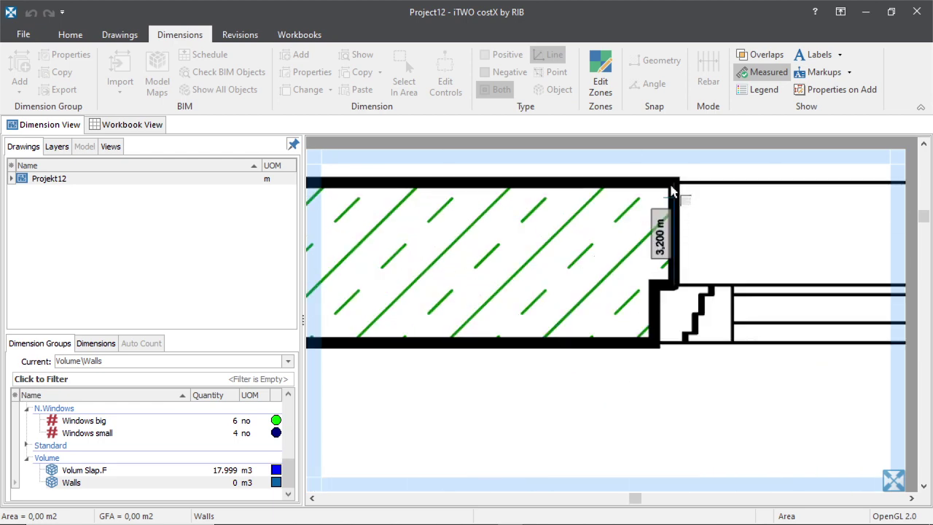
left_click(676, 180)
scroll(676, 181, "down", 4)
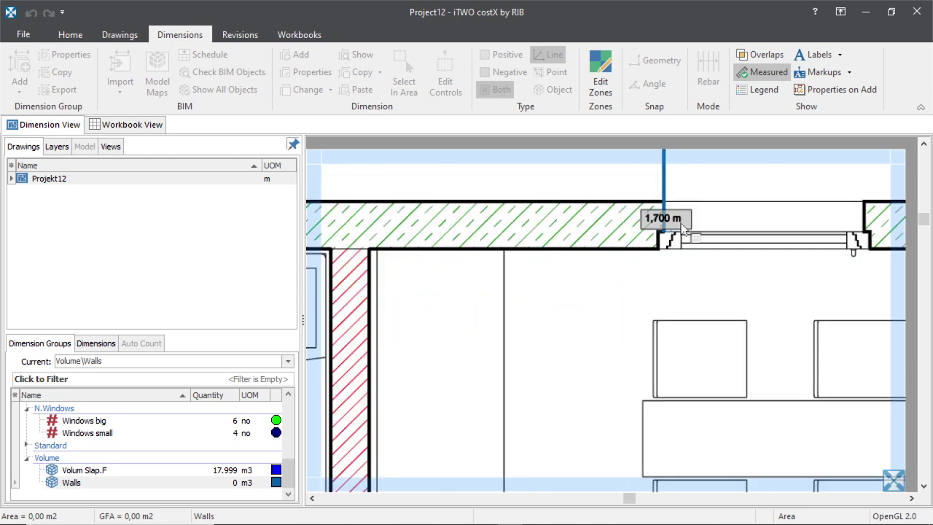
scroll(659, 240, "down", 5)
scroll(664, 251, "up", 6)
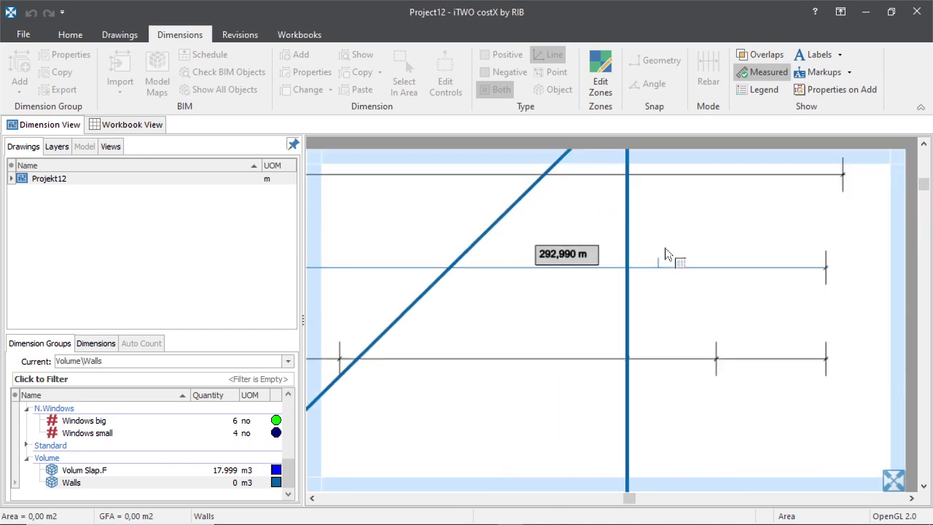
scroll(646, 288, "down", 5)
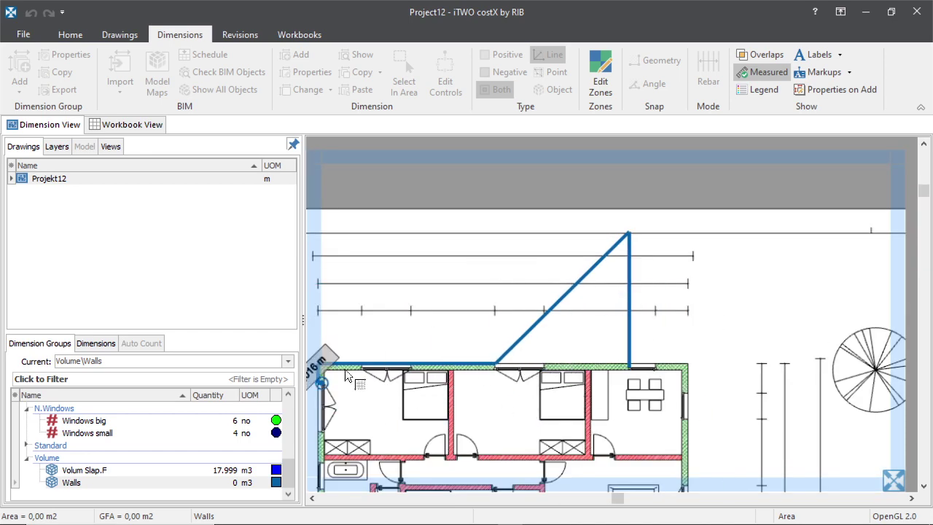
double_click(573, 315)
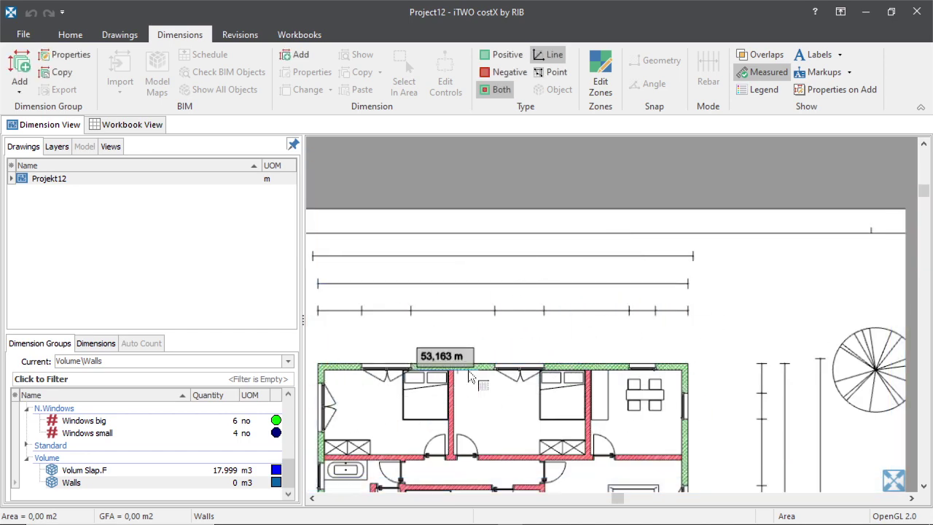
Examine the floor plan and its upper-left corner wall down to the wall's short end edge beside the side window.
scroll(472, 420, "down", 3)
scroll(471, 421, "up", 4)
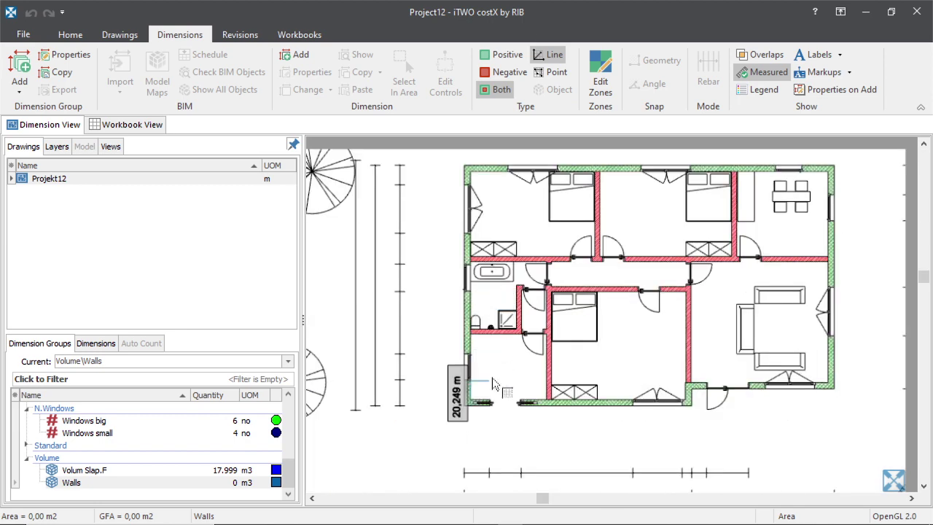
scroll(511, 405, "down", 2)
scroll(498, 274, "up", 5)
scroll(478, 291, "down", 3)
scroll(444, 237, "up", 5)
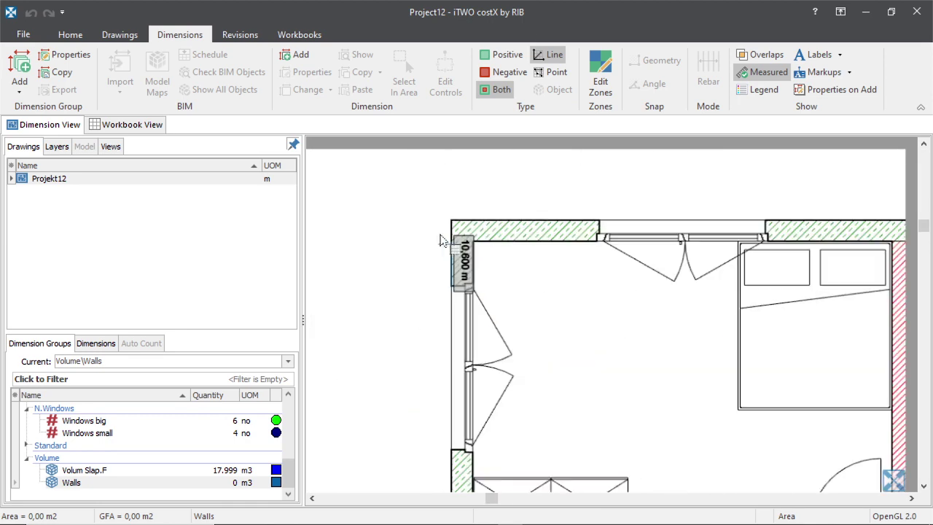
scroll(460, 240, "down", 4)
scroll(470, 266, "up", 6)
scroll(405, 255, "down", 5)
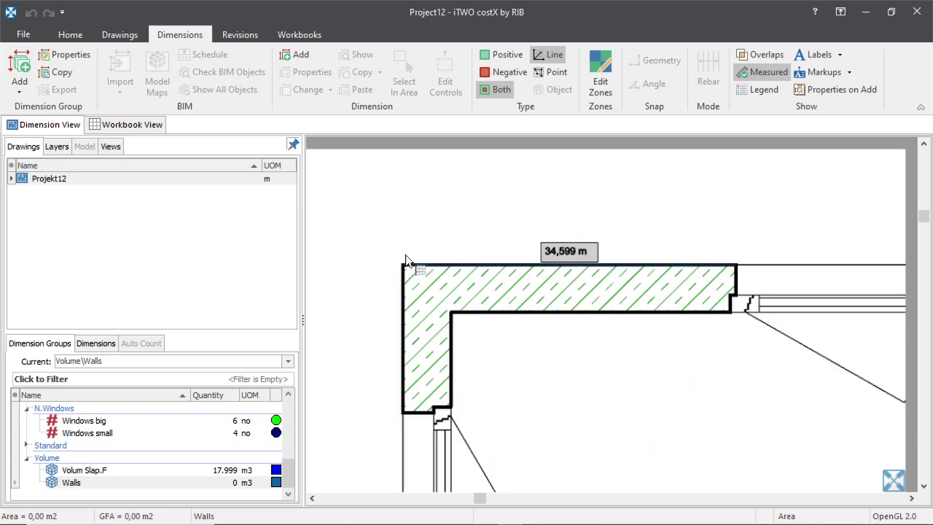
scroll(438, 437, "up", 3)
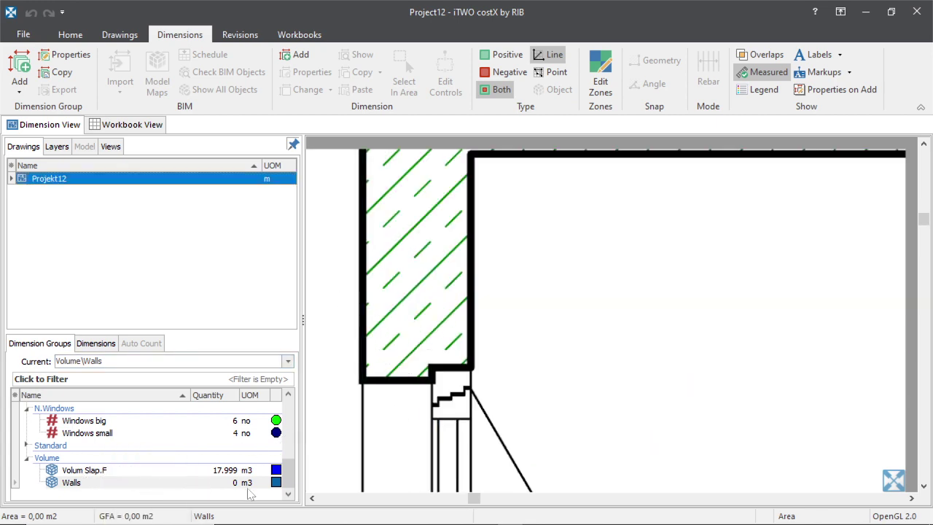
Change the Walls group's positive dimensions colour to Green and update the group's properties.
left_click(276, 483)
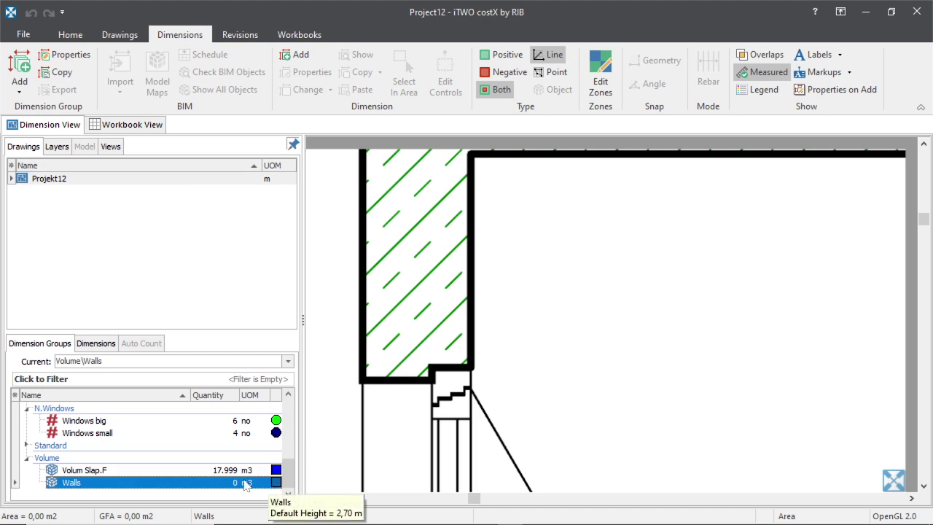
double_click(245, 485)
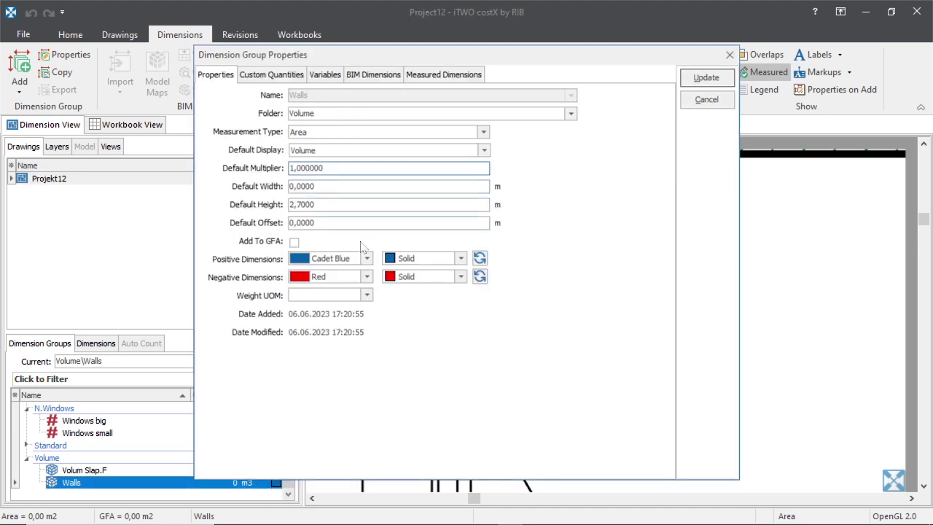
left_click(367, 259)
scroll(341, 314, "down", 2)
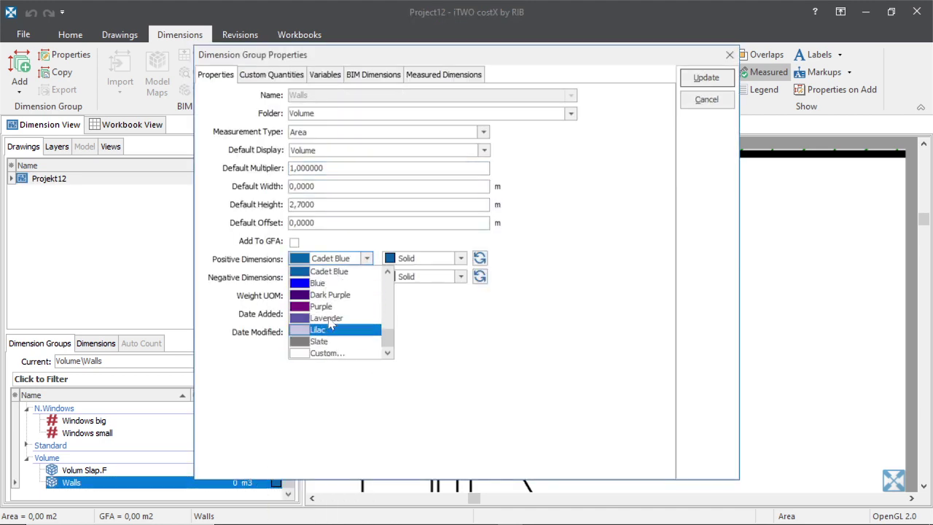
scroll(341, 312, "up", 4)
scroll(341, 312, "up", 2)
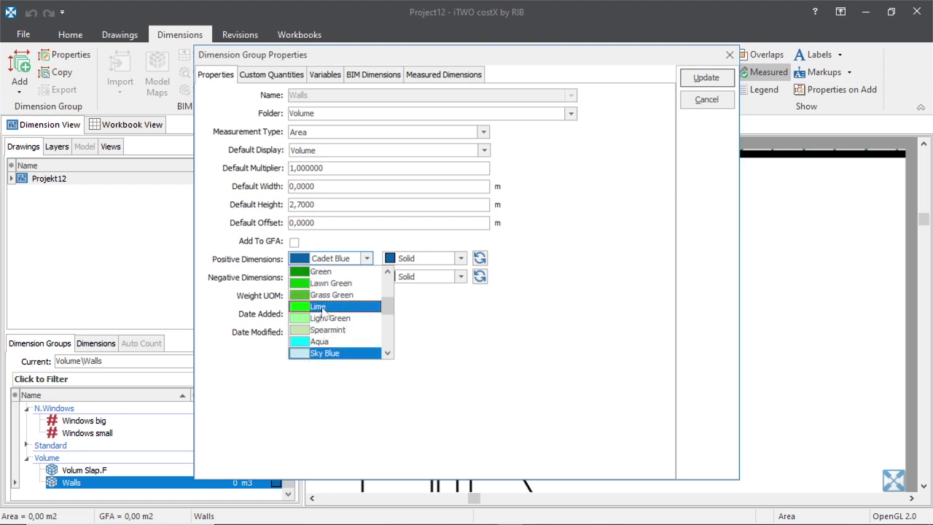
left_click(315, 271)
left_click(705, 78)
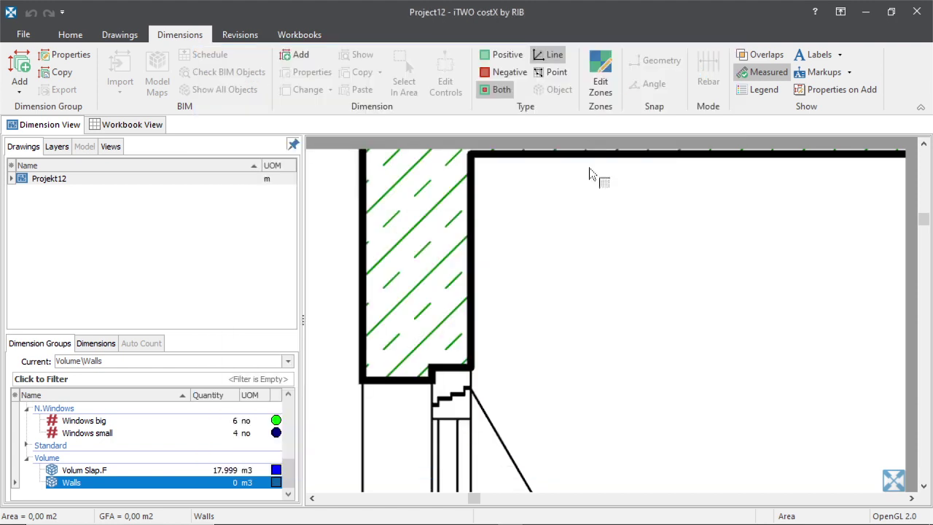
left_click(362, 246)
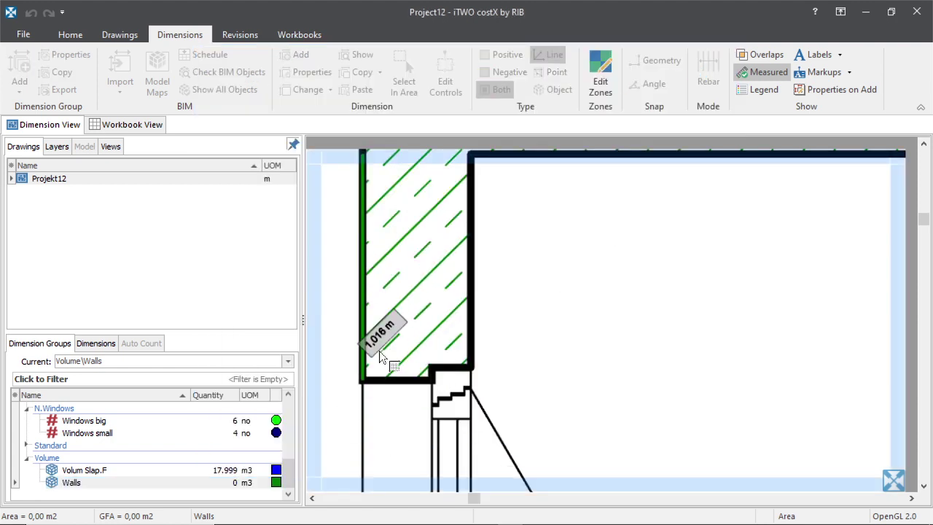
scroll(380, 368, "down", 3)
scroll(410, 285, "up", 2)
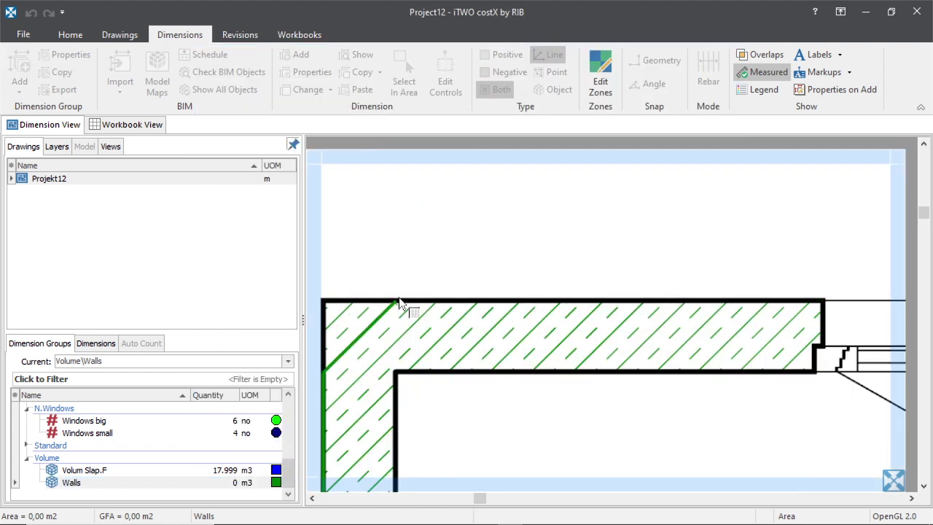
scroll(474, 299, "down", 1)
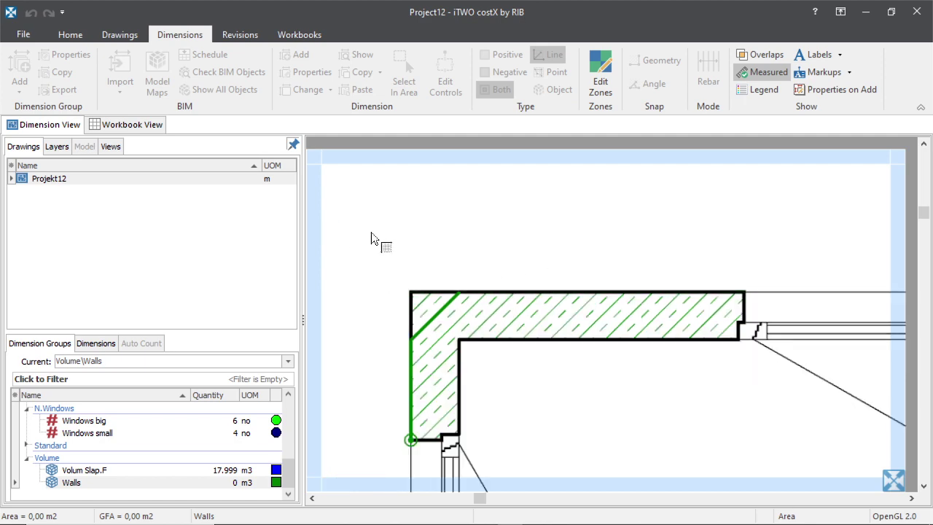
key("Escape")
Restart the Walls outline beside the side window, tracing the upper-left corner wall's outer edges to the first top window opening.
scroll(407, 368, "up", 5)
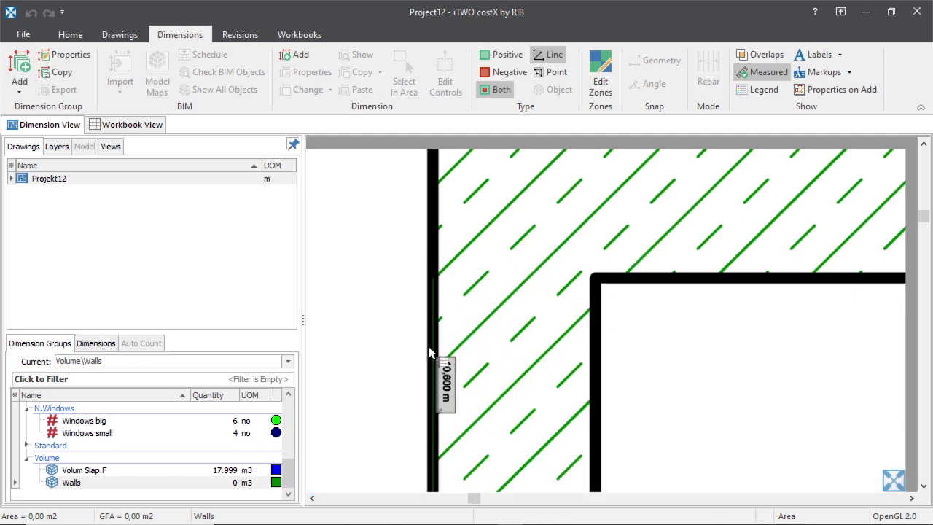
left_click(434, 309)
scroll(423, 241, "down", 2)
scroll(430, 252, "up", 2)
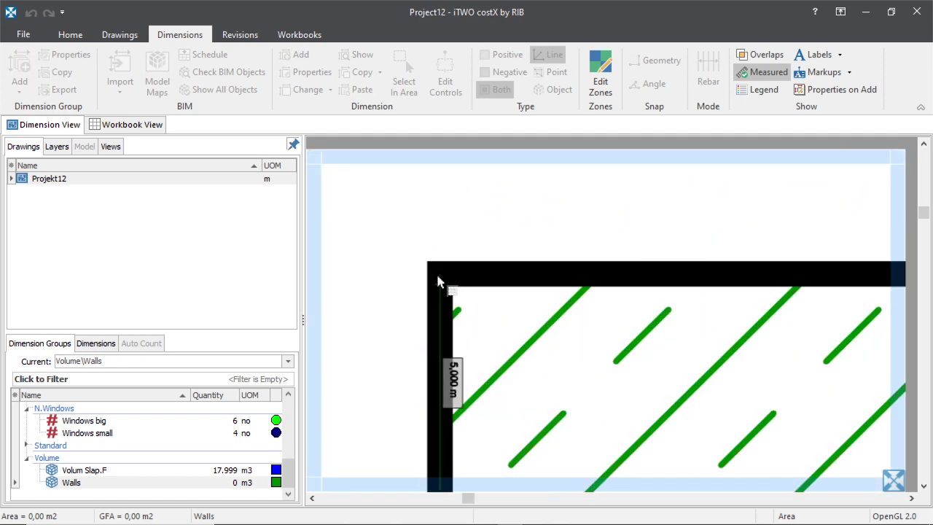
left_click(438, 276)
scroll(427, 261, "down", 3)
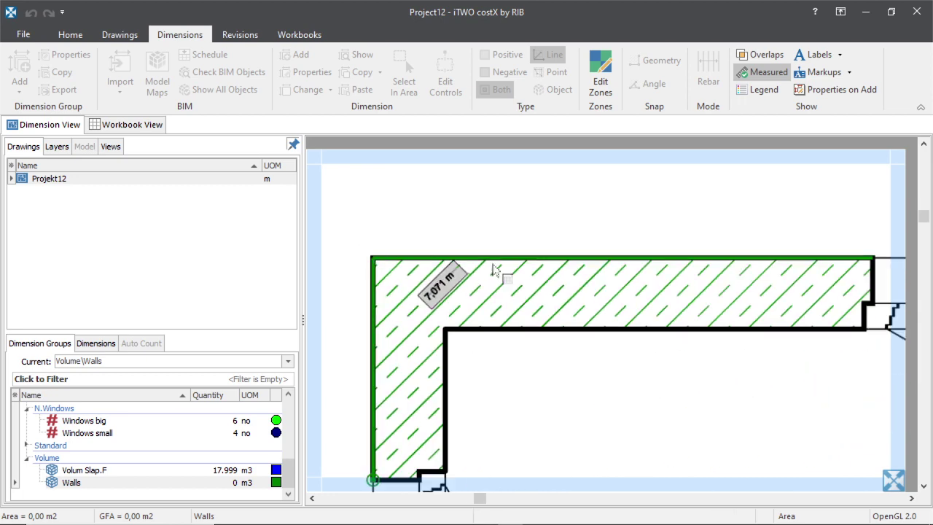
scroll(587, 253, "up", 4)
scroll(463, 302, "up", 4)
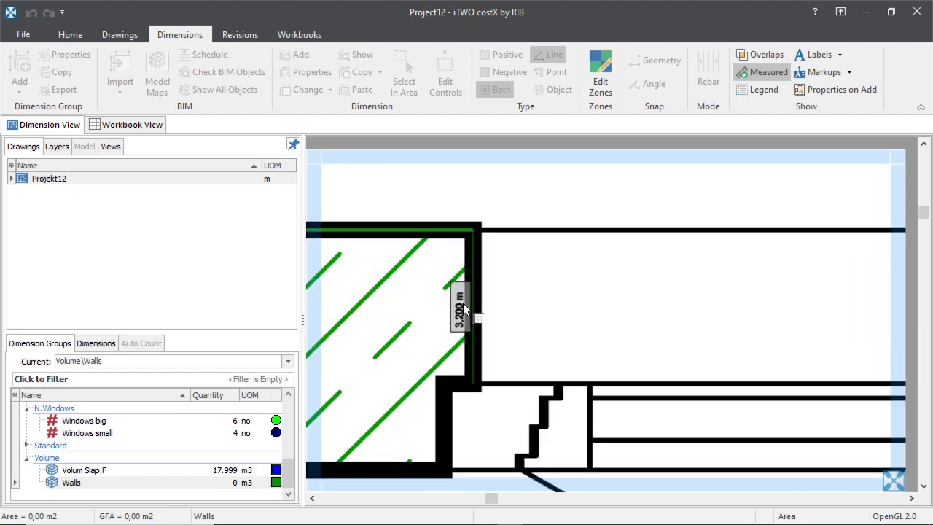
Continue the Walls outline along the plan's top outer edge, across the large window openings, to the small window by the dining table.
scroll(388, 280, "down", 4)
scroll(389, 280, "down", 2)
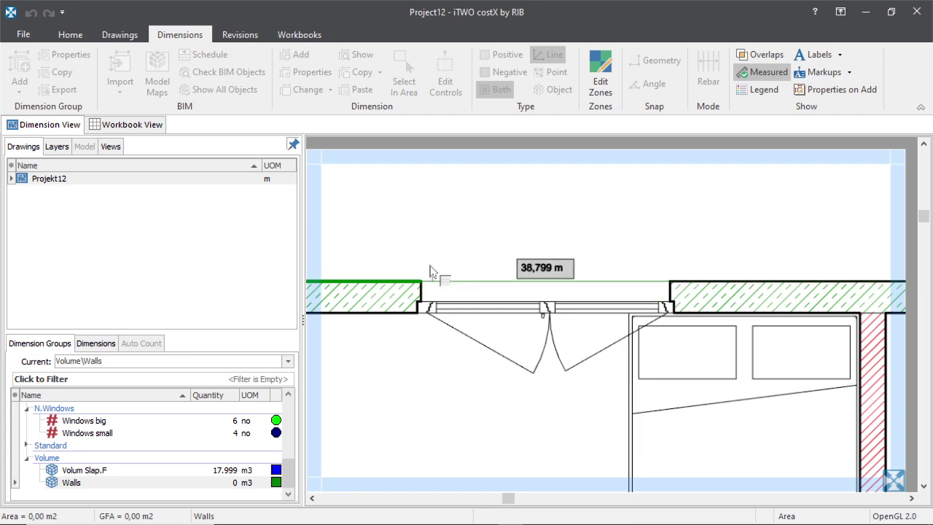
scroll(427, 271, "down", 3)
scroll(458, 262, "up", 4)
scroll(458, 263, "down", 2)
scroll(490, 265, "up", 3)
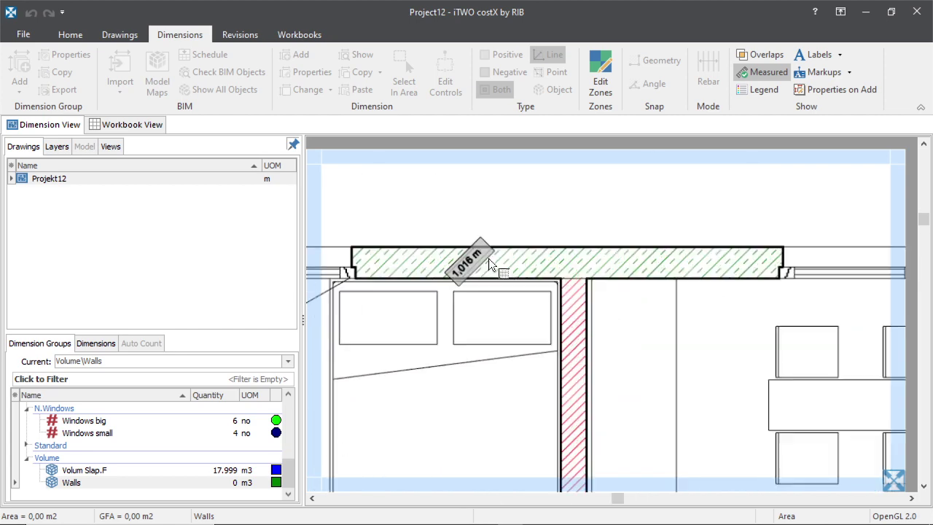
scroll(611, 245, "up", 4)
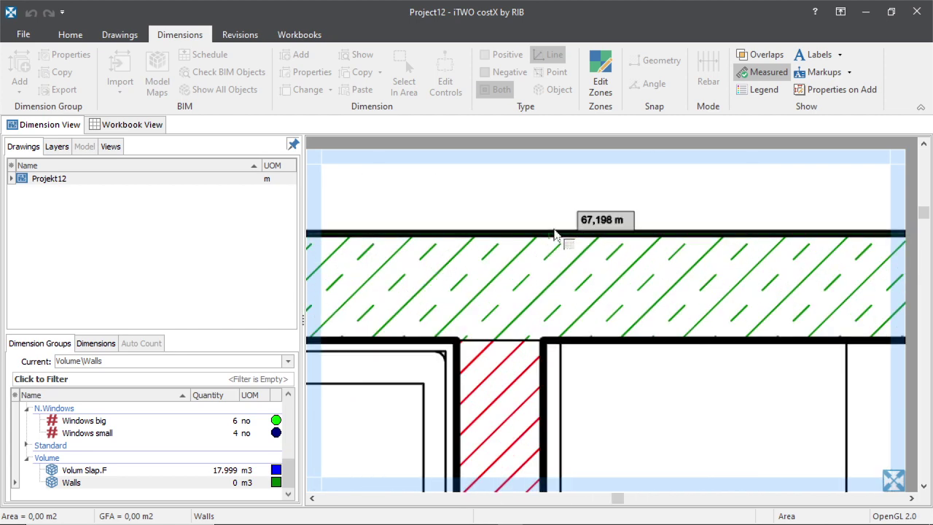
scroll(439, 240, "down", 4)
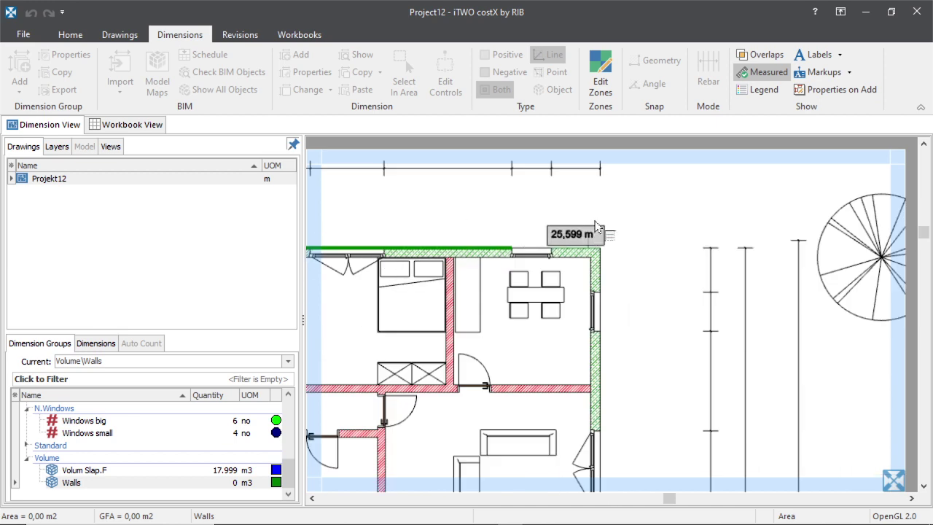
Continue the Walls outline past the dining-area window, around the plan's upper-right corner and down to the side window opening.
scroll(590, 258, "up", 3)
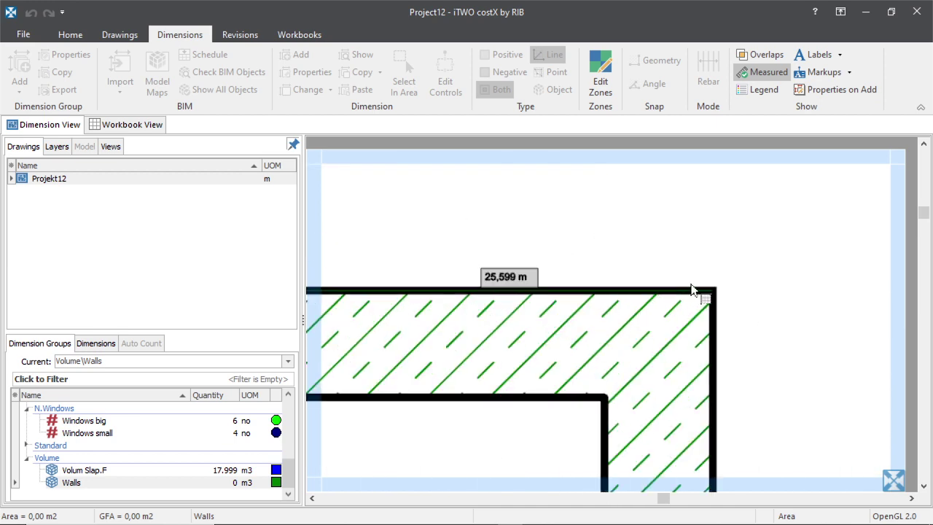
scroll(642, 240, "down", 4)
scroll(656, 292, "up", 4)
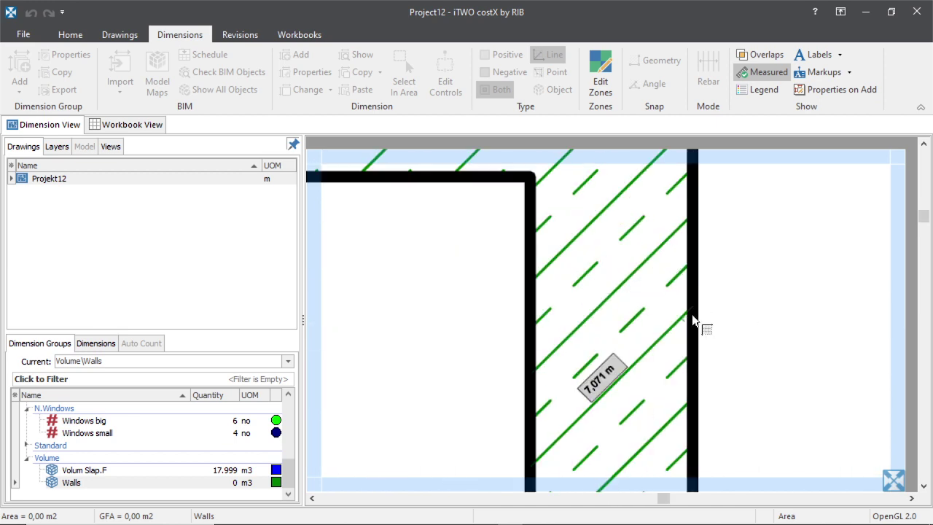
scroll(700, 332, "down", 3)
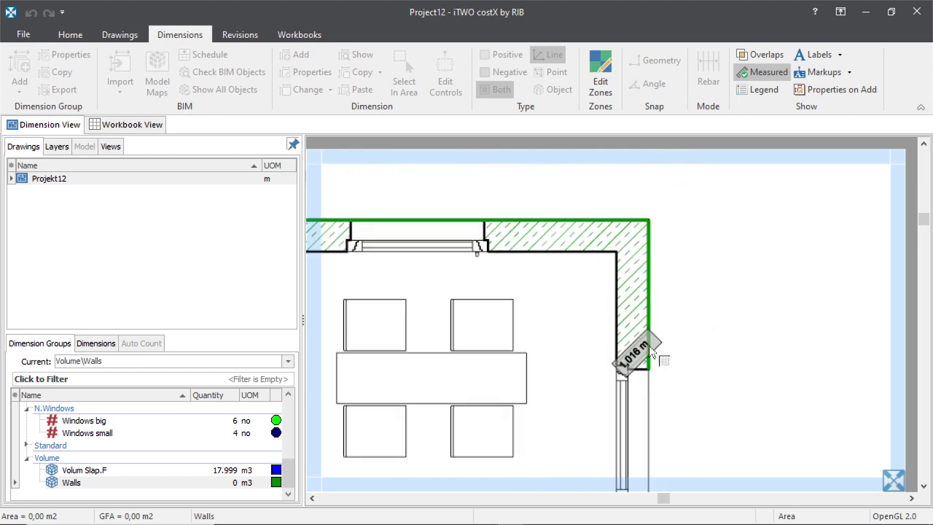
scroll(612, 271, "down", 1)
Examine the remaining exterior walls along the plan's lower edge and right side, including the entrance opening.
scroll(613, 271, "down", 3)
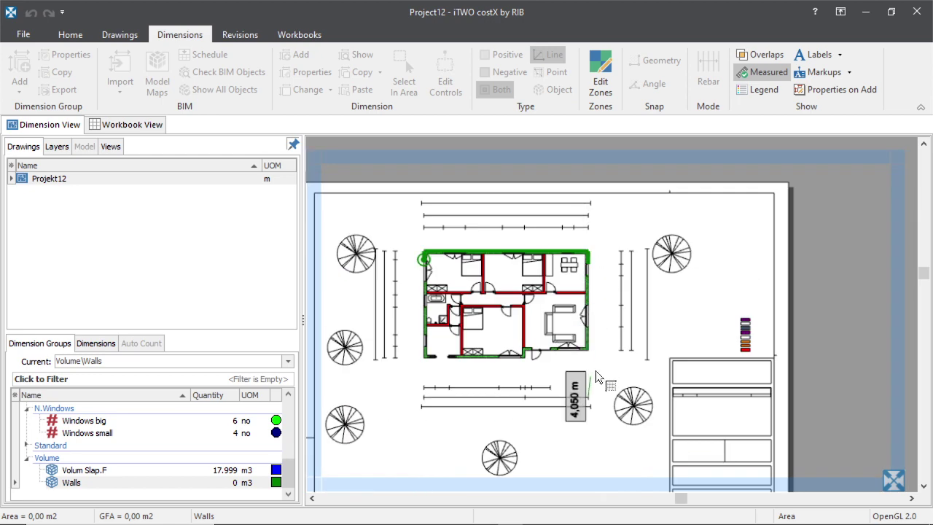
scroll(463, 361, "up", 3)
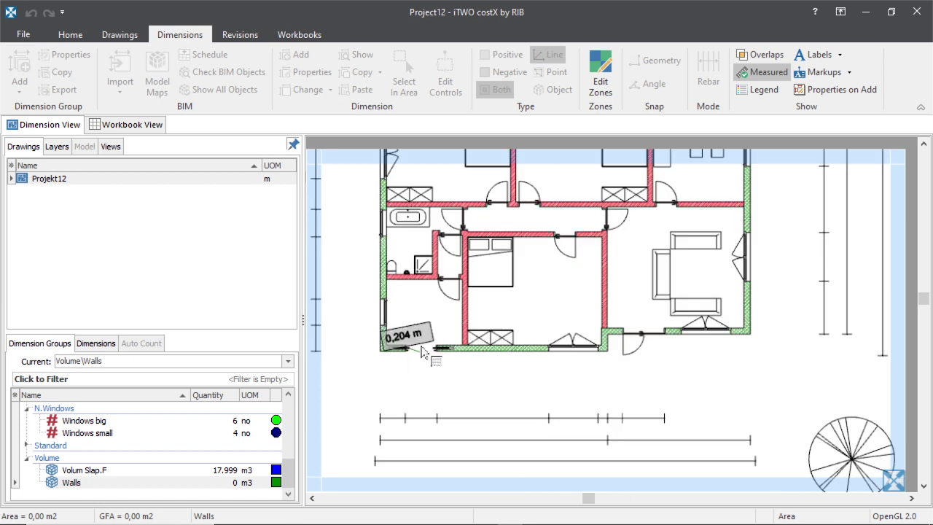
left_click(405, 350)
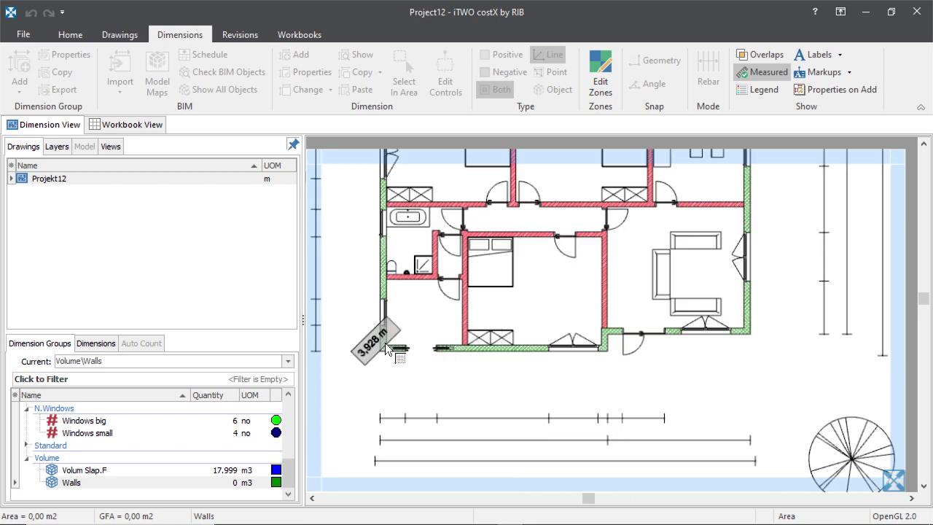
left_click(386, 346)
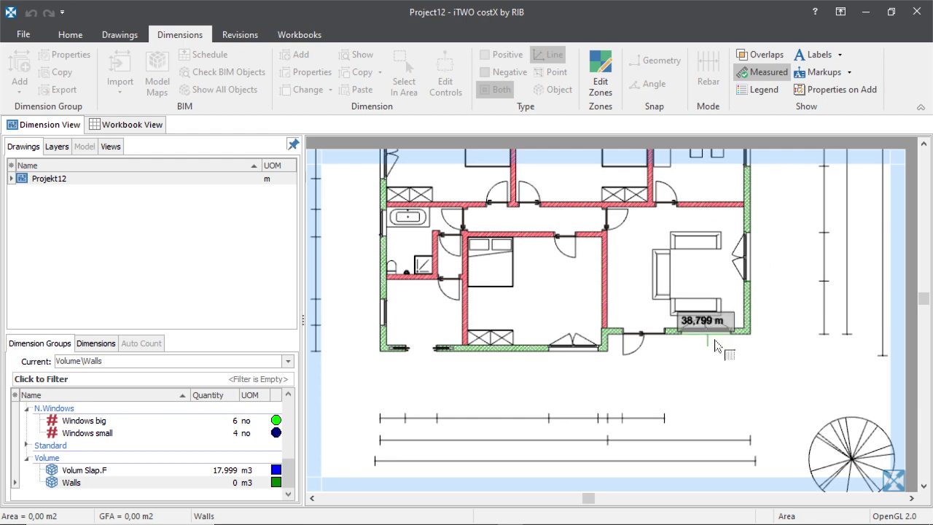
scroll(704, 276, "down", 3)
scroll(704, 276, "up", 5)
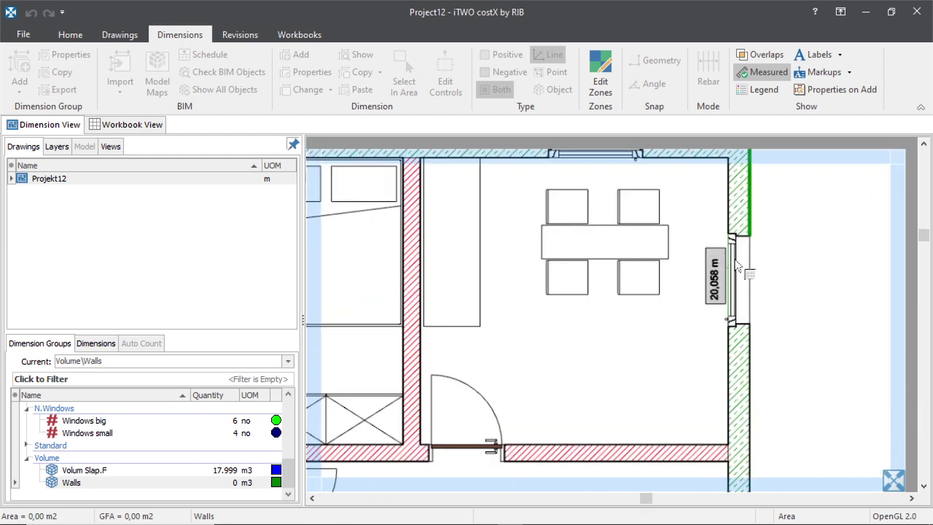
scroll(732, 246, "down", 2)
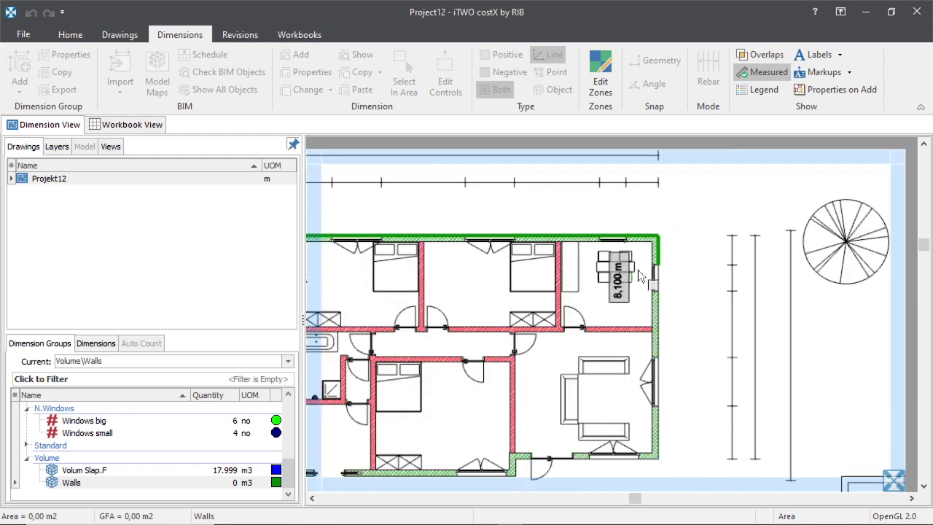
Continue the Walls outline down the plan's right outer edge, across the dining and living room window openings, towards the lower-right corner.
scroll(659, 379, "up", 5)
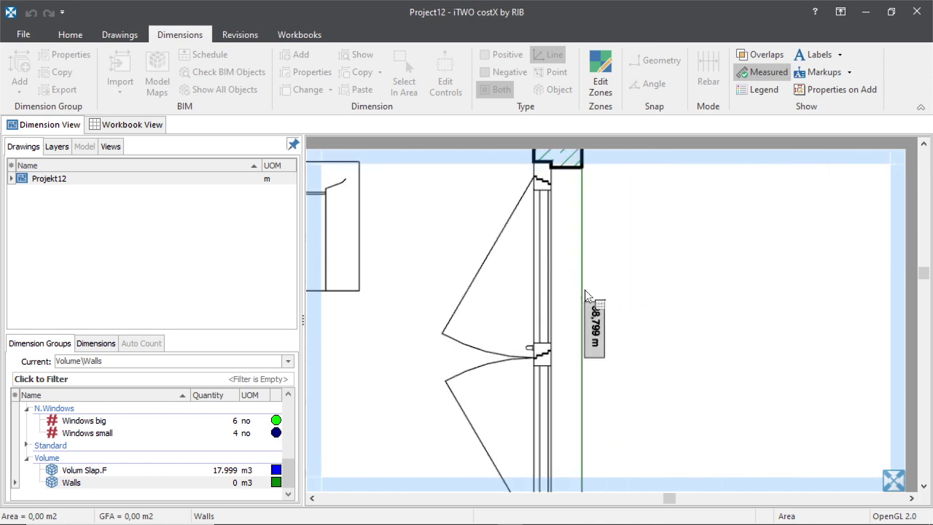
scroll(584, 289, "down", 3)
scroll(592, 341, "up", 3)
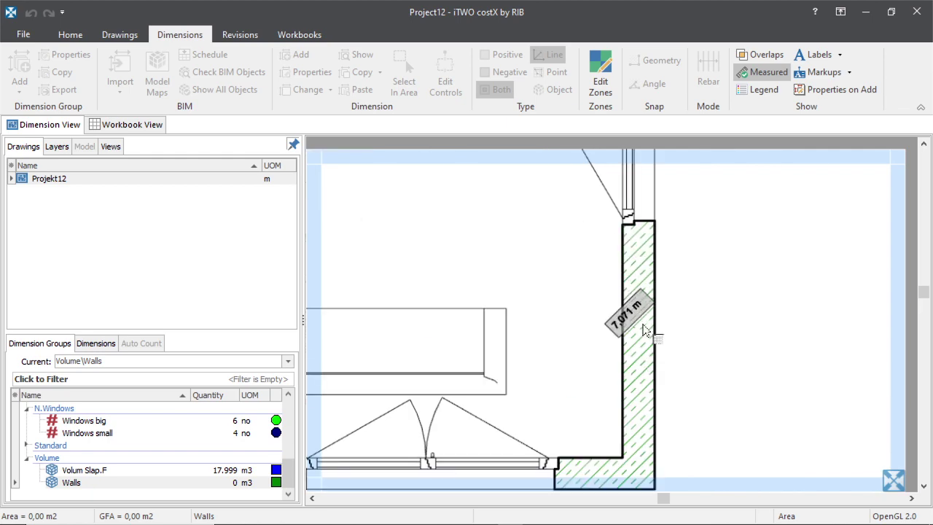
scroll(655, 343, "up", 3)
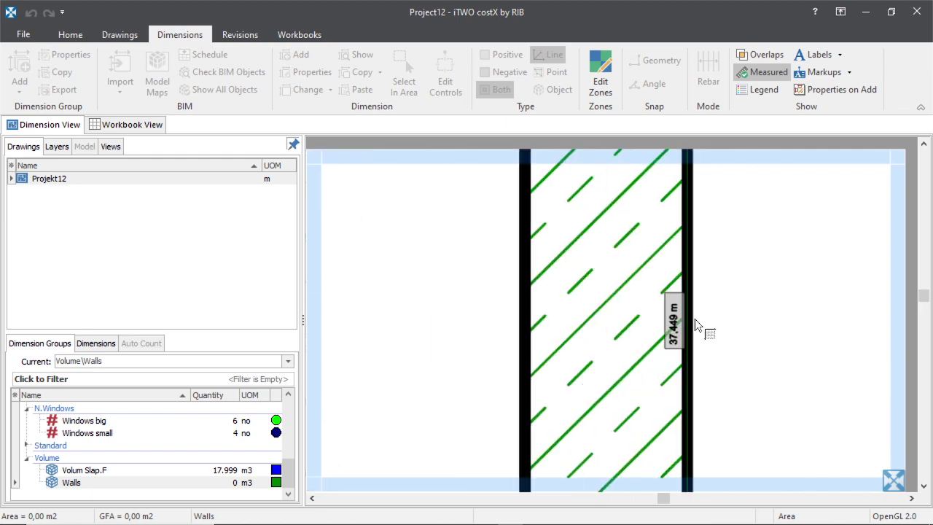
scroll(632, 281, "down", 3)
scroll(602, 269, "down", 3)
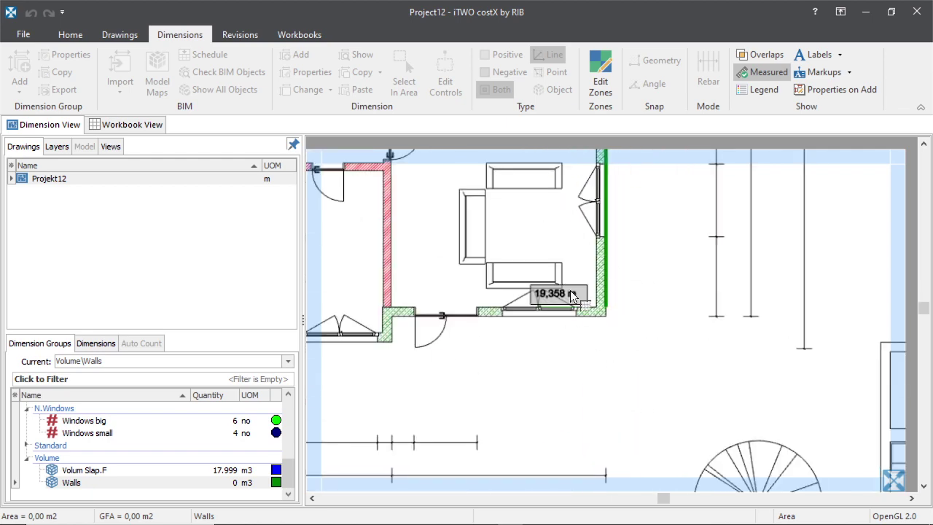
Trace the Walls outline around the plan's lower-right corner to the near end of the living room's bottom window opening.
scroll(572, 299, "up", 5)
scroll(467, 262, "down", 4)
scroll(600, 317, "up", 3)
scroll(569, 323, "up", 1)
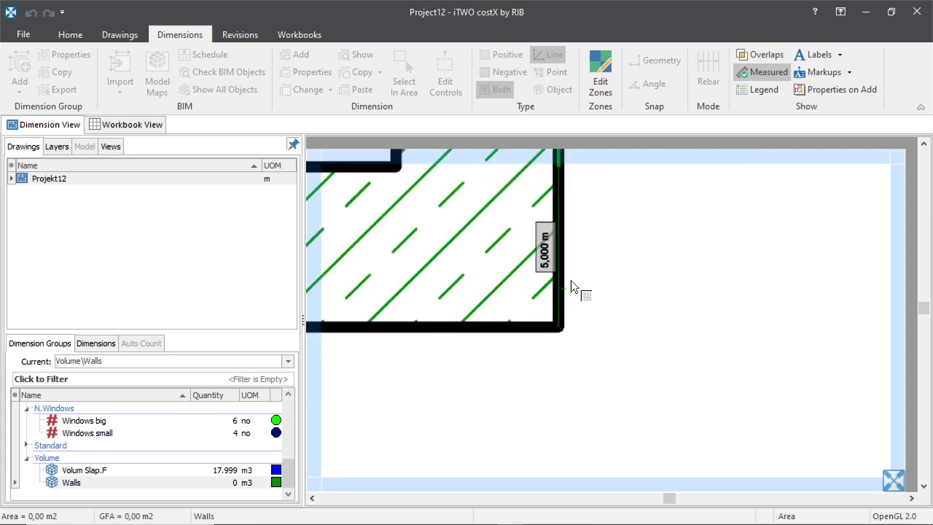
scroll(571, 280, "down", 1)
scroll(645, 326, "down", 3)
scroll(644, 326, "up", 3)
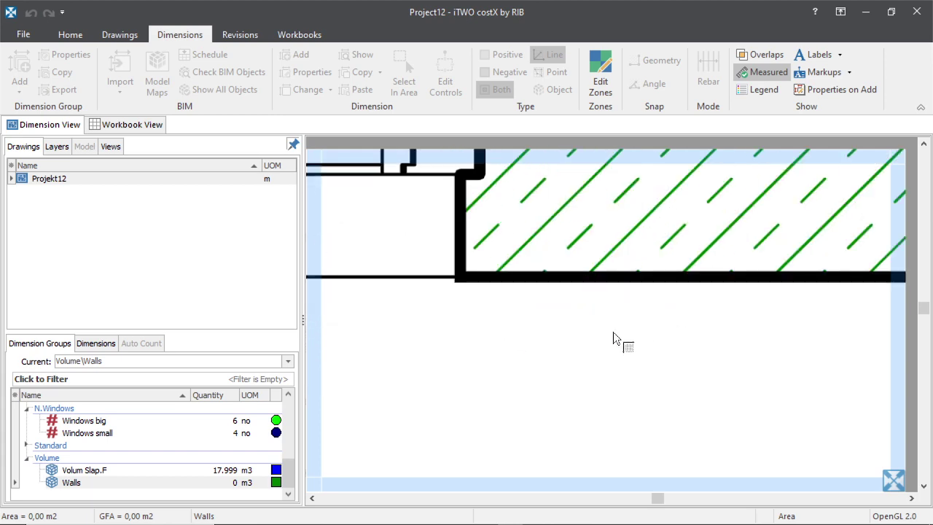
scroll(661, 287, "down", 5)
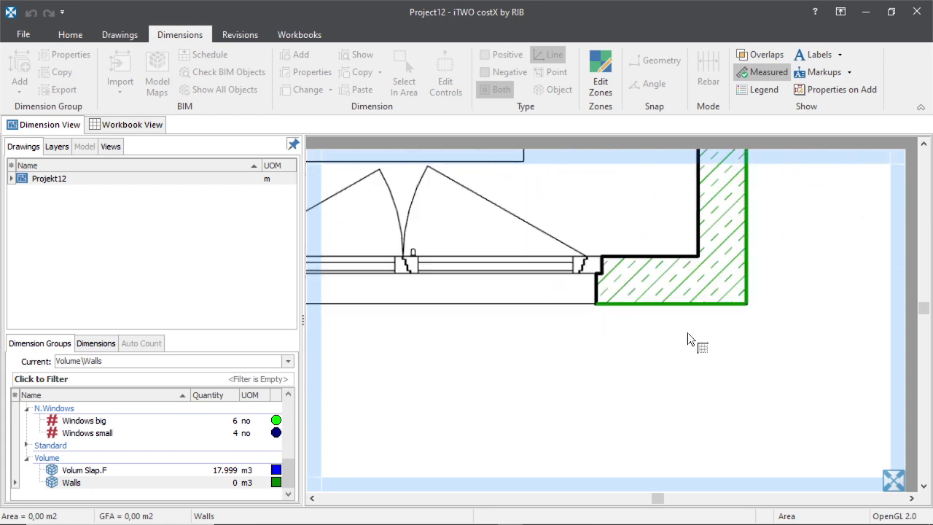
Continue the Walls outline along the bottom outer edge, across the living room window and door openings, to the recess's inner corner.
scroll(513, 368, "up", 2)
scroll(604, 334, "down", 1)
scroll(463, 310, "up", 5)
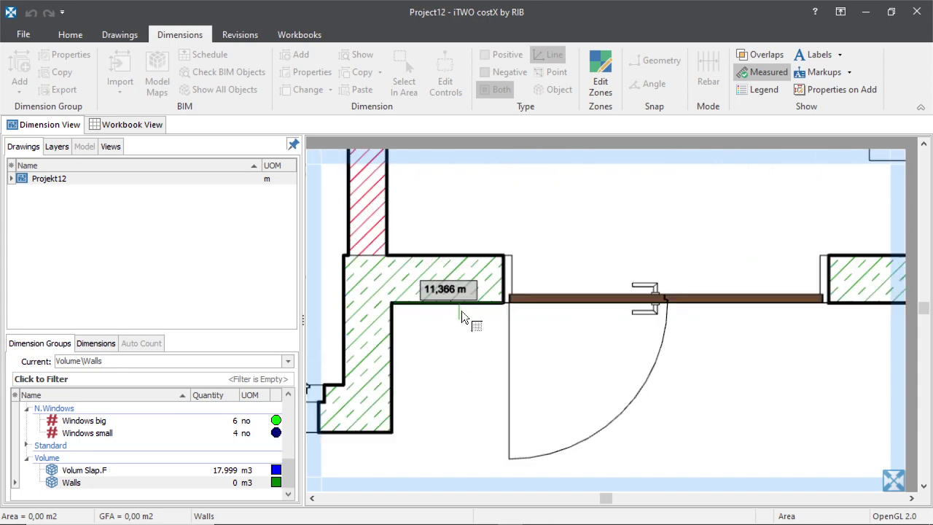
left_click(416, 312)
scroll(506, 316, "down", 3)
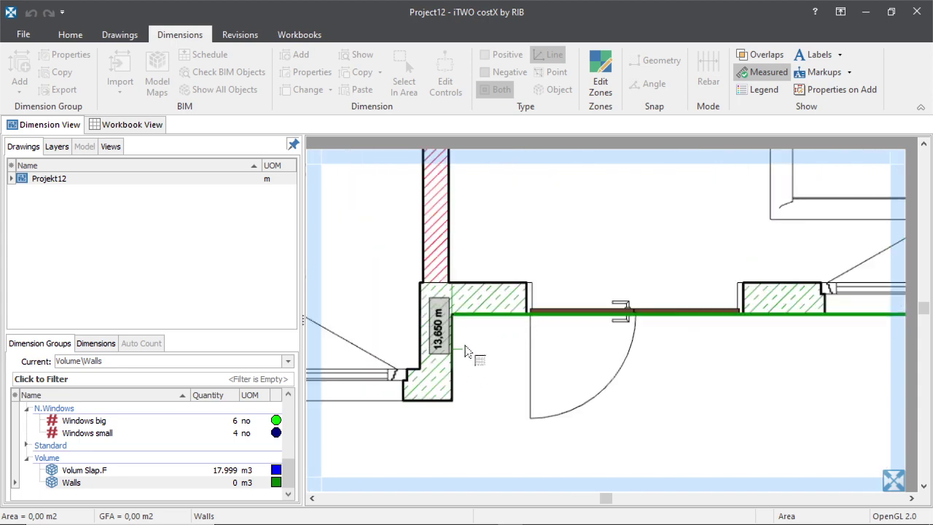
Trace the recess's short outer edge down and around its corner to the near end of the bottom bedroom window opening.
scroll(413, 350, "up", 4)
scroll(448, 237, "down", 3)
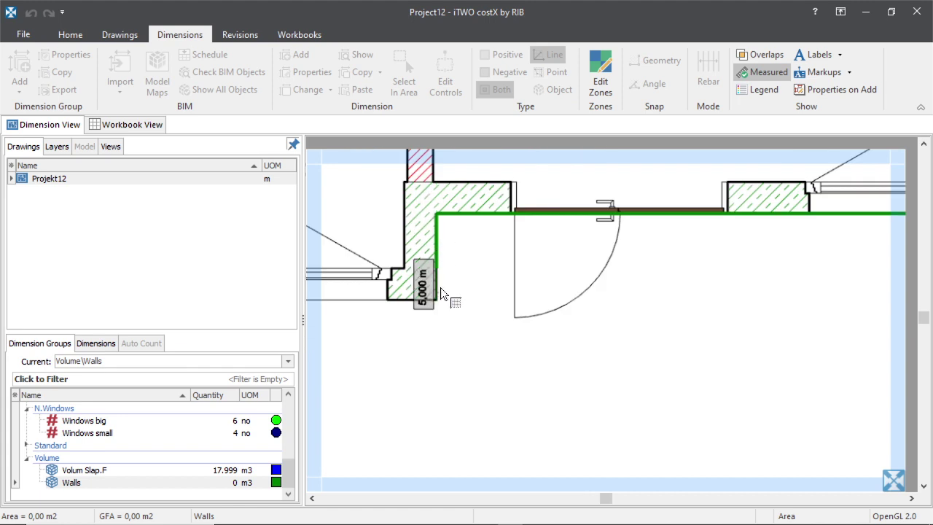
scroll(436, 306, "up", 4)
left_click(435, 288)
scroll(521, 316, "down", 3)
scroll(396, 318, "up", 5)
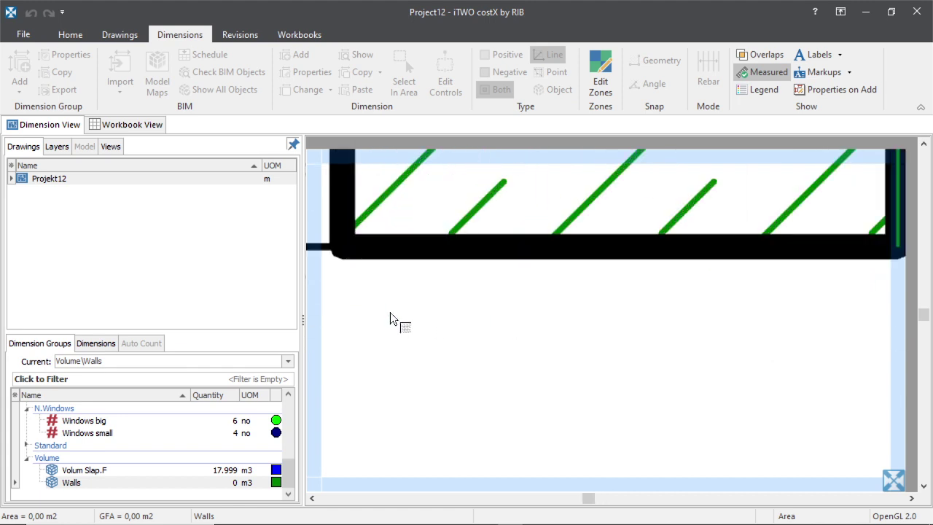
scroll(652, 323, "down", 2)
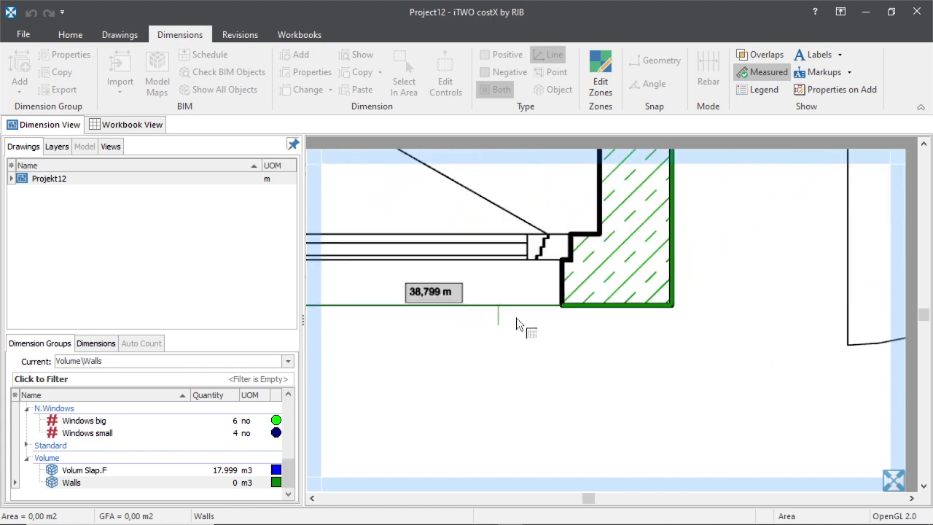
Continue the Walls outline along the bottom outer edge, across the bedroom window, to the wall end at the sliding entrance door.
scroll(516, 324, "down", 3)
scroll(458, 330, "up", 3)
scroll(539, 314, "down", 3)
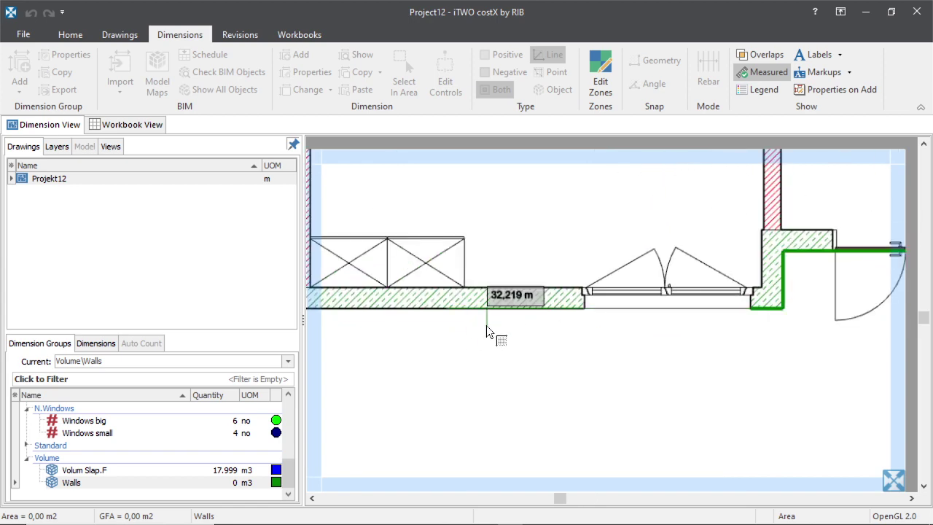
scroll(486, 325, "down", 3)
scroll(490, 333, "up", 3)
scroll(467, 310, "up", 4)
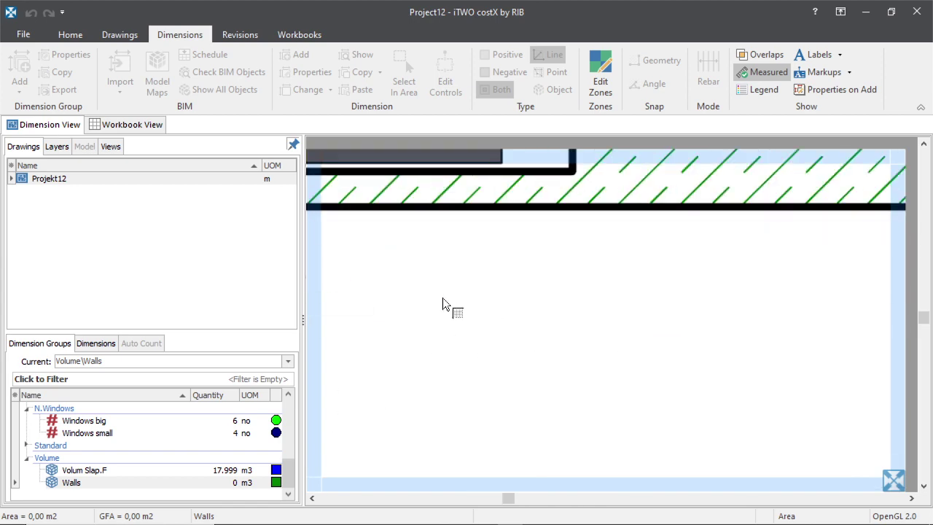
double_click(353, 213)
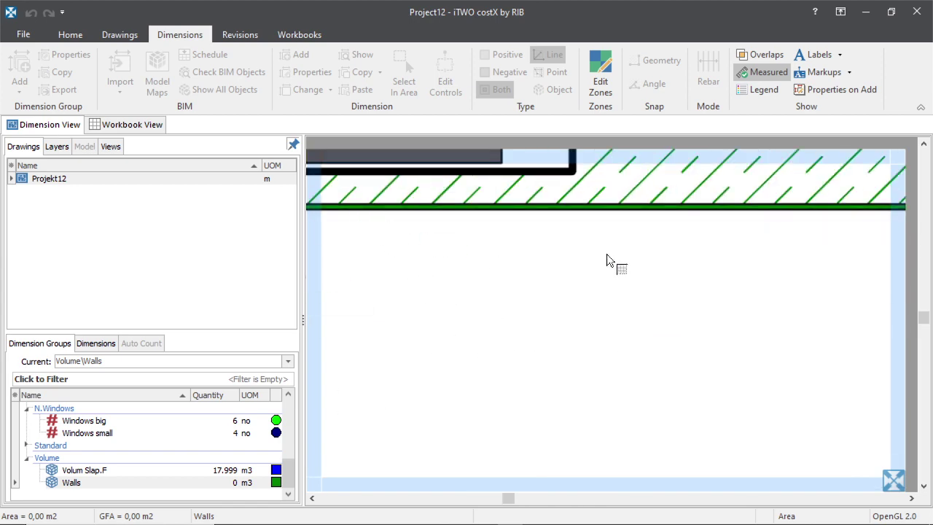
scroll(529, 273, "down", 2)
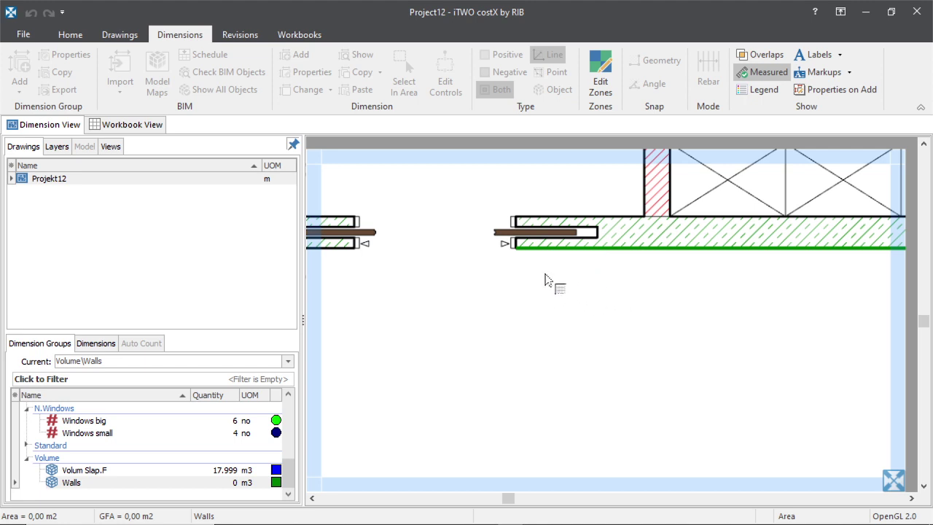
Trace the wall end at the sliding door from the outer edge up to the inner edge, straight across the door pocket.
scroll(474, 219, "up", 2)
scroll(442, 226, "down", 1)
scroll(515, 218, "up", 3)
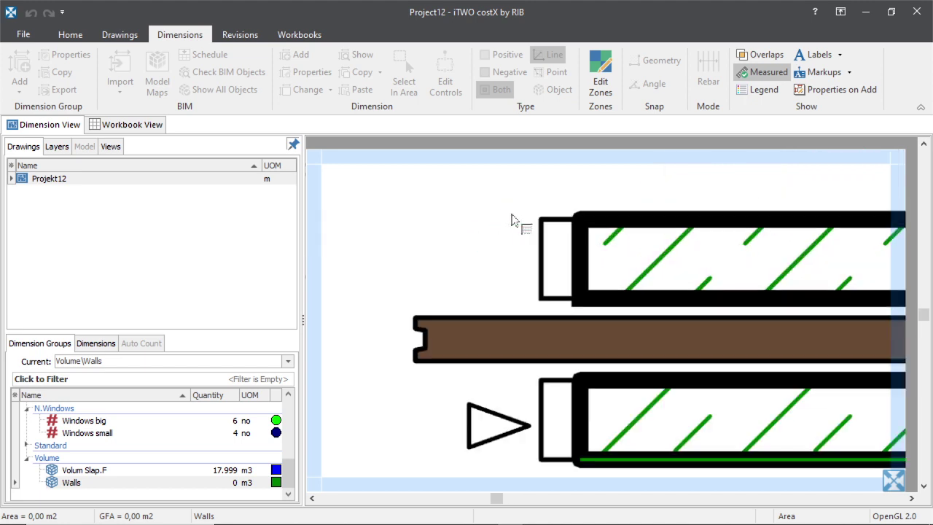
scroll(429, 198, "down", 3)
scroll(416, 204, "up", 2)
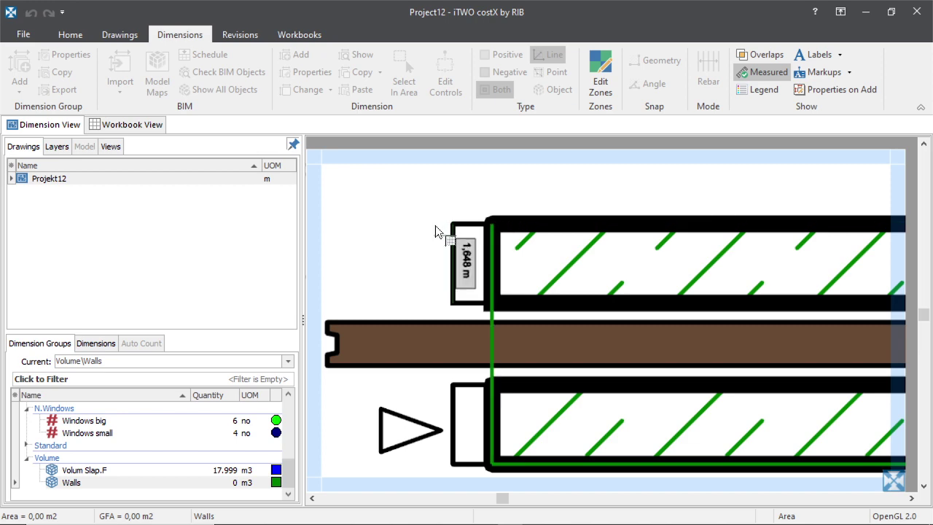
scroll(430, 230, "down", 3)
Trace the Walls outline back along the bottom wall's inner edge, past the wardrobe and bedroom window, to the inner corner.
scroll(481, 233, "up", 1)
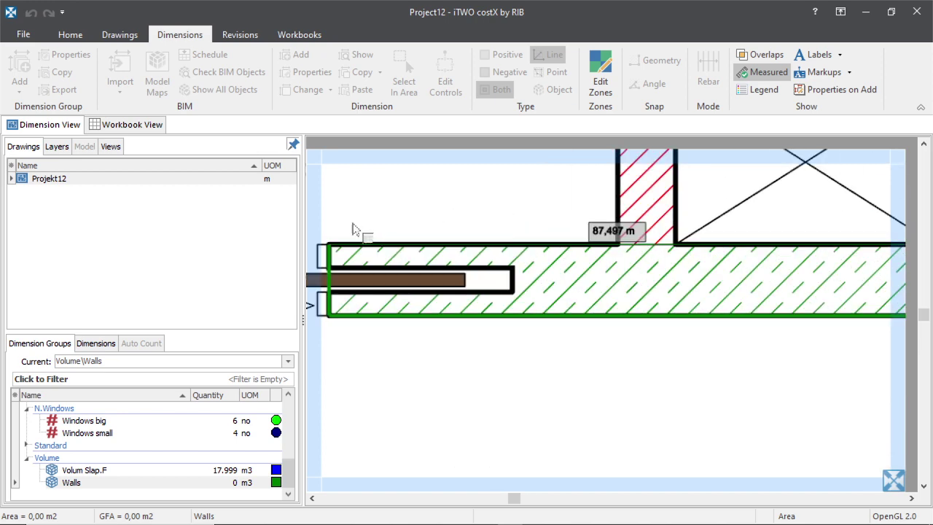
scroll(474, 237, "down", 1)
scroll(545, 243, "up", 1)
scroll(376, 231, "down", 1)
scroll(376, 232, "down", 2)
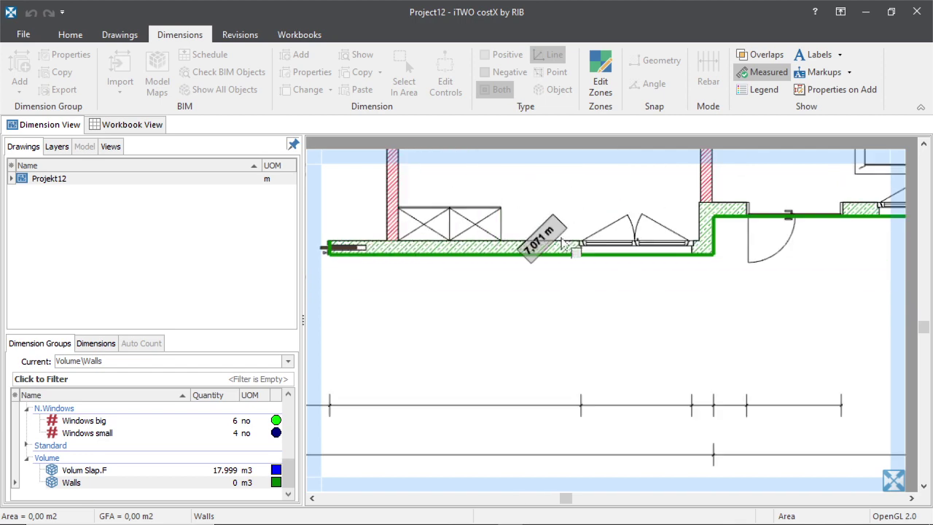
scroll(700, 241, "up", 3)
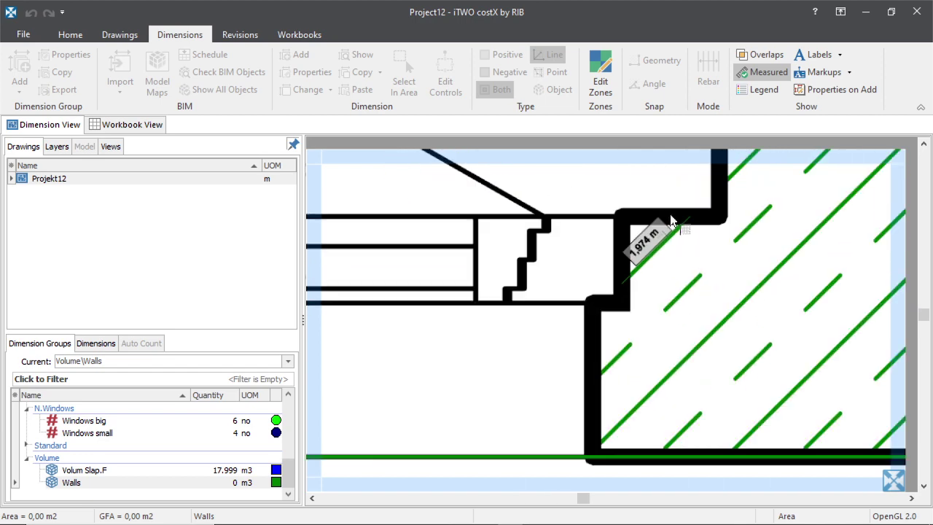
scroll(669, 214, "down", 3)
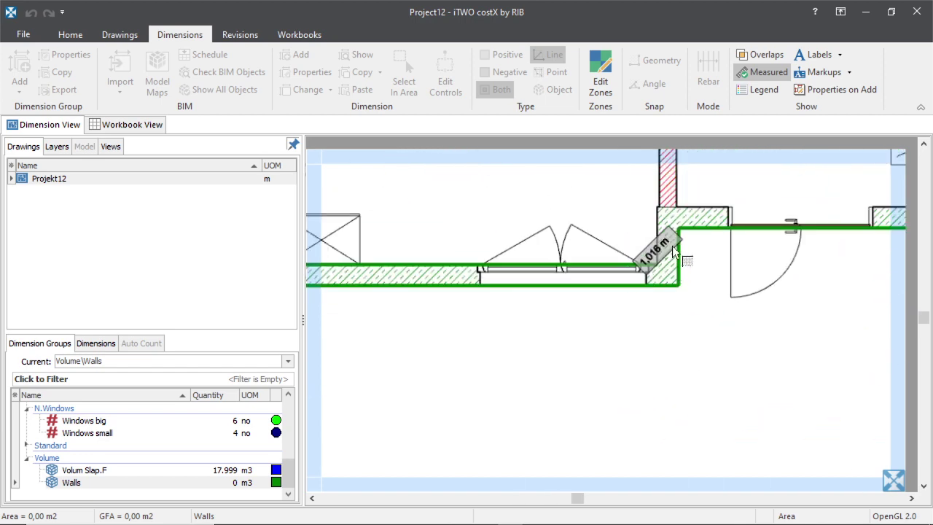
Trace the bedroom-side inner edge of the recess wall up to its corner at the red partition wall.
scroll(667, 211, "up", 2)
scroll(651, 179, "up", 3)
scroll(648, 204, "down", 2)
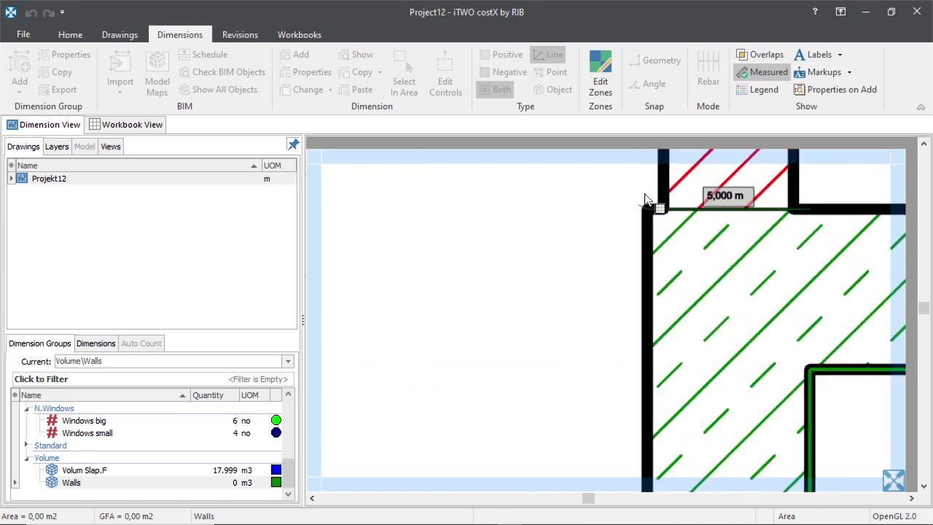
scroll(677, 215, "up", 2)
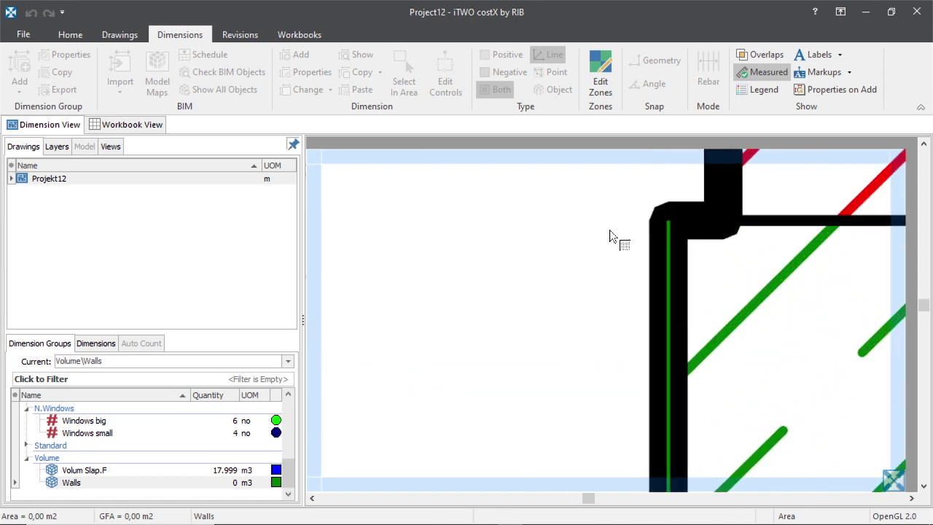
Continue the Walls outline along the recess wall's inner edge, past the red partition, to the wall end at the hinged exterior door.
scroll(511, 240, "down", 3)
scroll(582, 247, "up", 4)
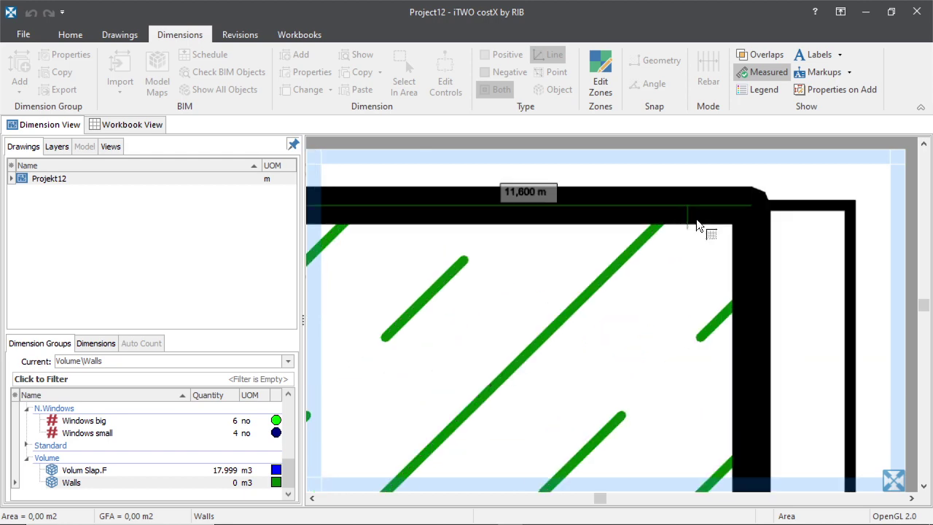
left_click(719, 208)
scroll(729, 328, "down", 2)
scroll(706, 284, "up", 2)
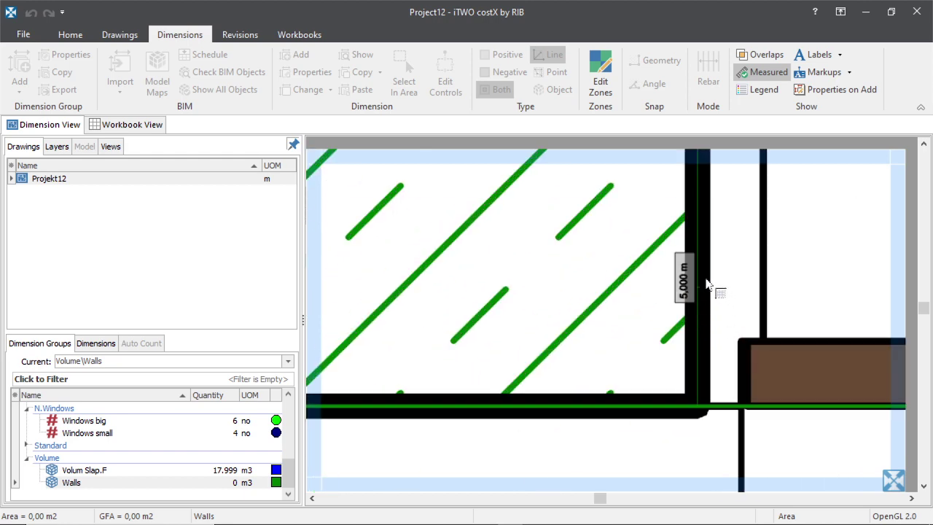
scroll(511, 255, "down", 4)
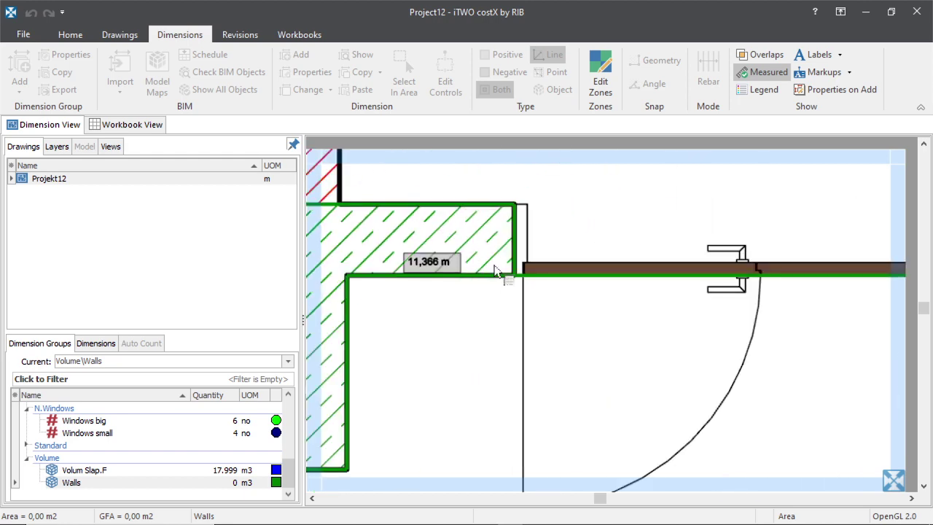
scroll(518, 241, "down", 3)
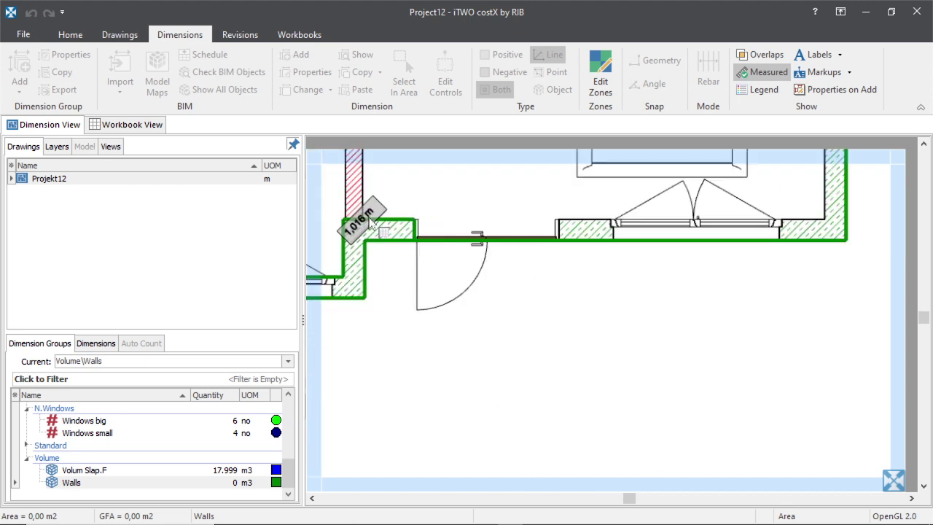
Trace the bottom wall's inner edge straight across the hinged door opening and along the wall piece to the living-room window.
scroll(547, 222, "up", 6)
scroll(562, 219, "down", 3)
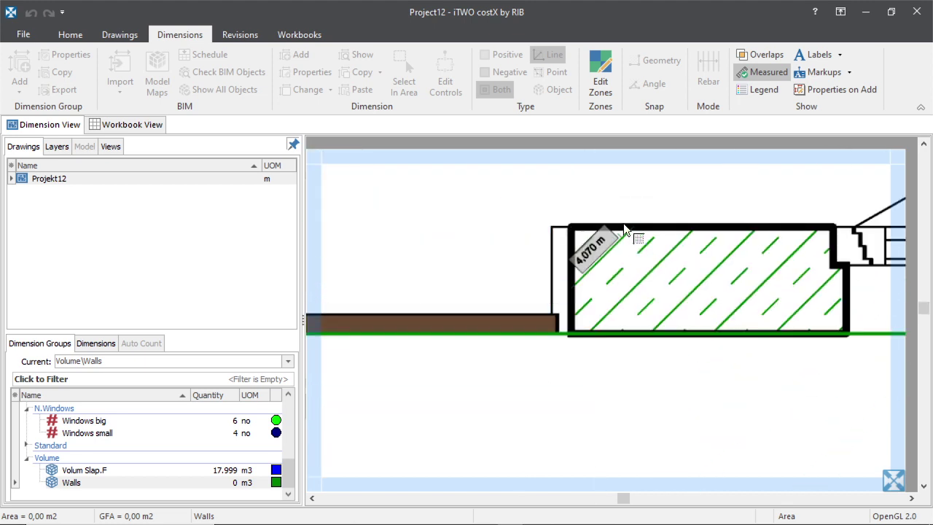
scroll(623, 224, "up", 2)
left_click(641, 216)
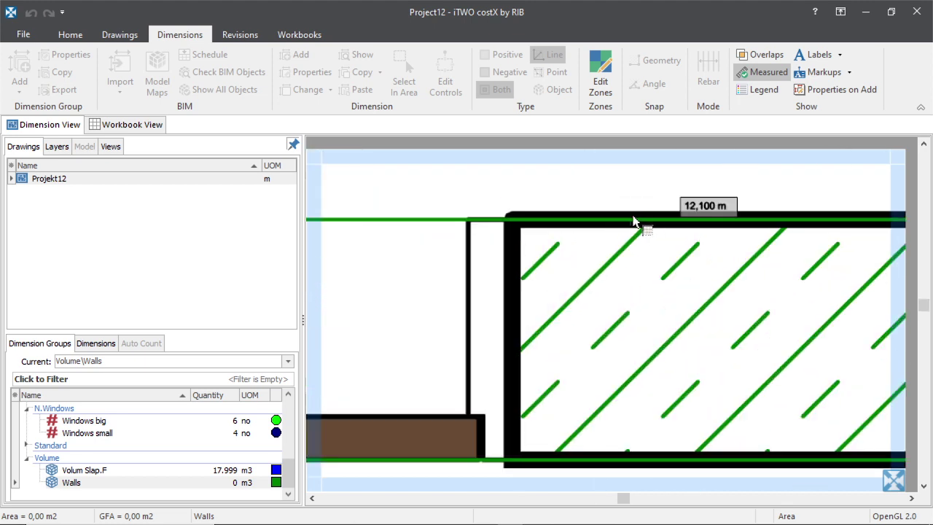
scroll(441, 240, "down", 3)
left_click(592, 240)
scroll(569, 244, "down", 3)
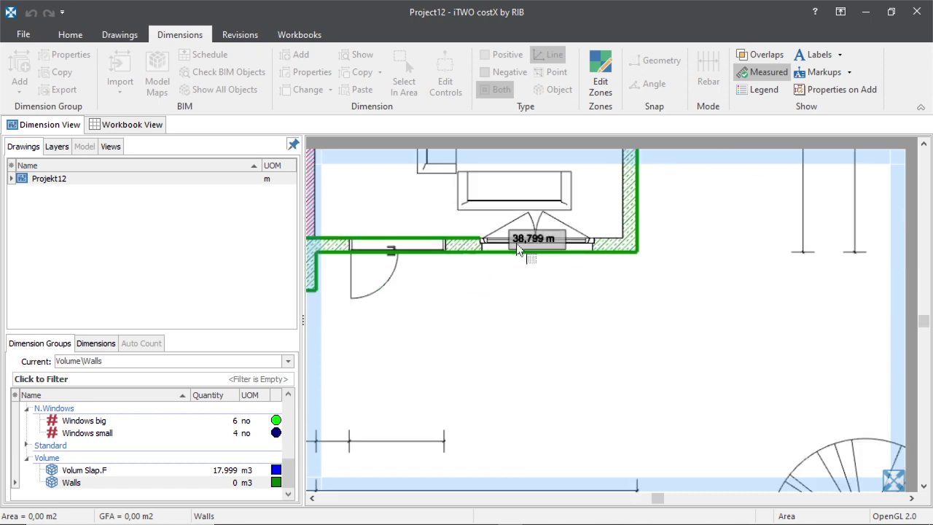
Carry the Walls outline across the living-room window along the inner edge to the plan's bottom-right inner corner.
scroll(517, 246, "up", 3)
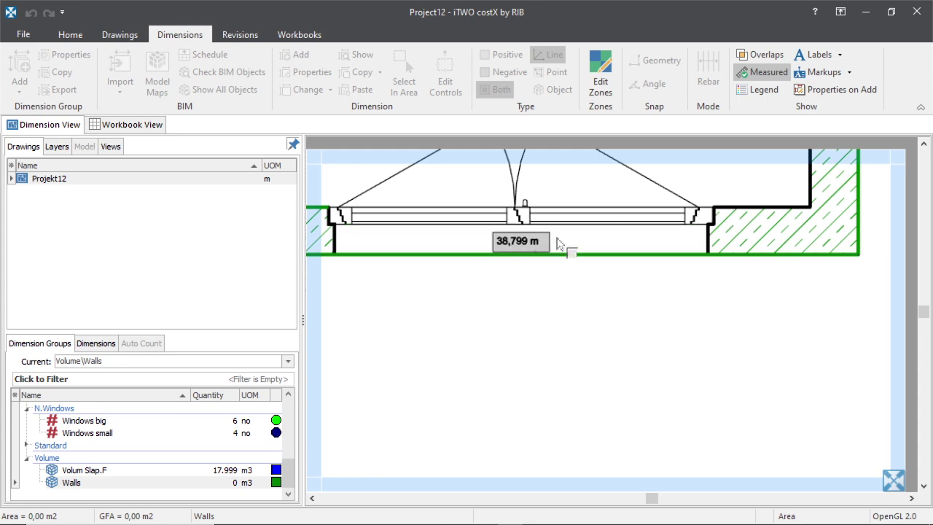
scroll(729, 226, "up", 4)
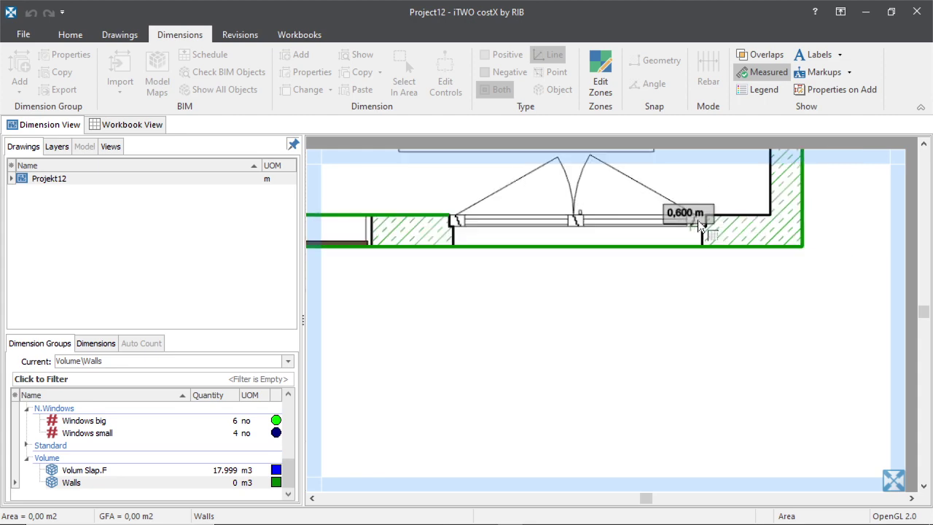
scroll(743, 226, "down", 2)
scroll(685, 245, "up", 4)
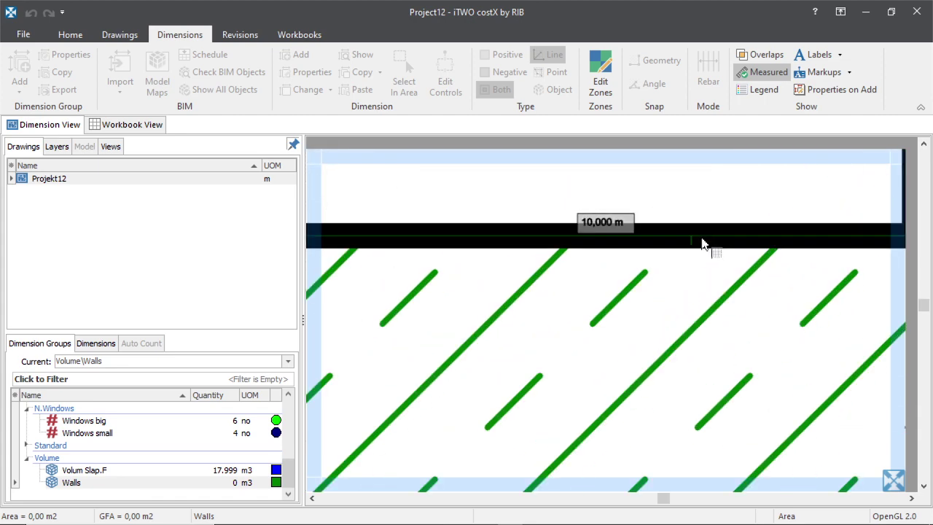
scroll(660, 226, "down", 5)
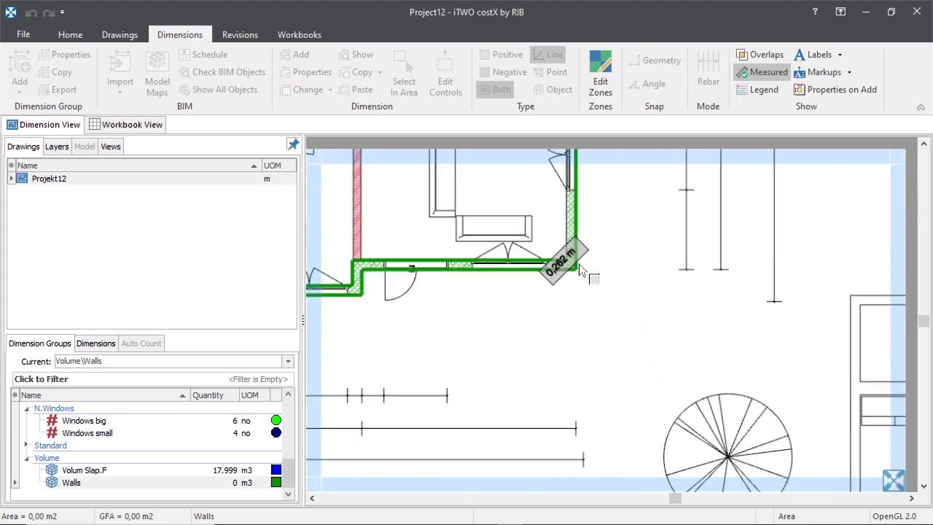
scroll(594, 226, "up", 5)
scroll(548, 322, "down", 3)
scroll(530, 378, "up", 3)
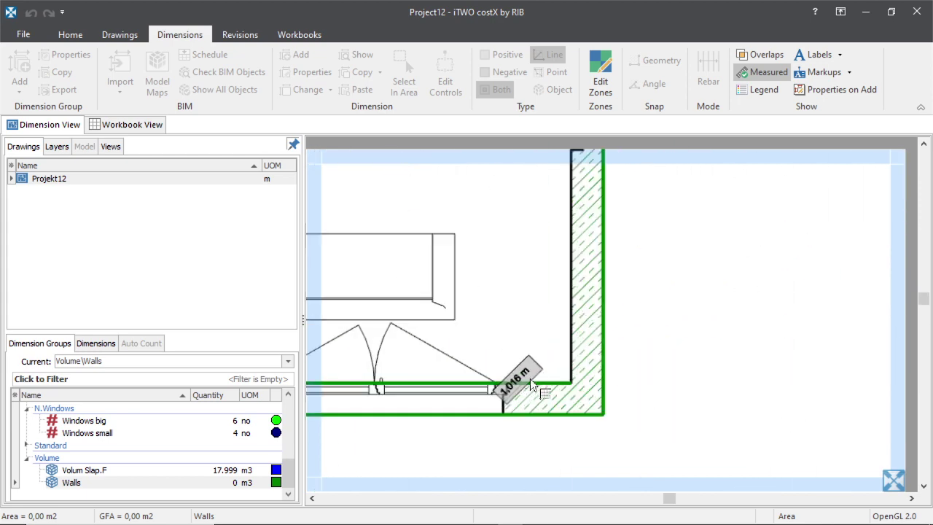
Trace the right wall's inner edge up past its windows and the red partition to the top-right inner corner.
scroll(565, 227, "up", 3)
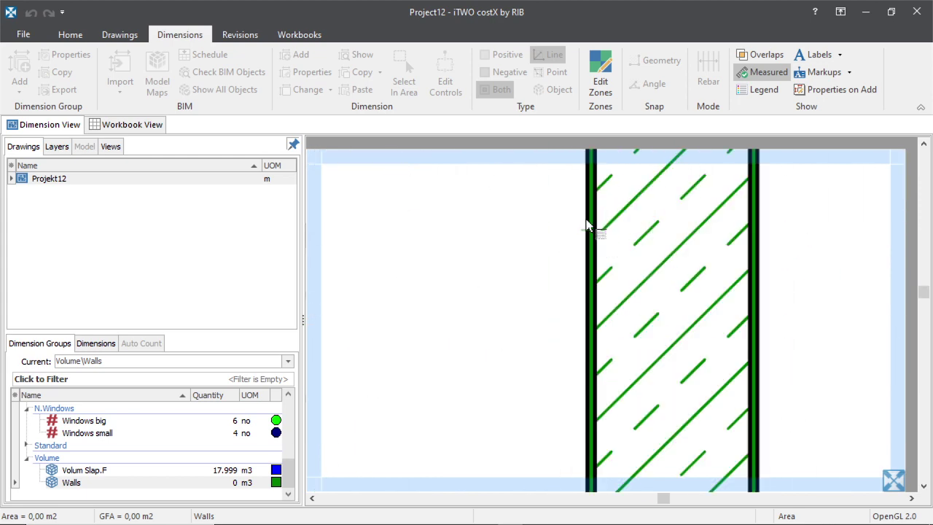
scroll(587, 226, "down", 4)
scroll(639, 278, "down", 3)
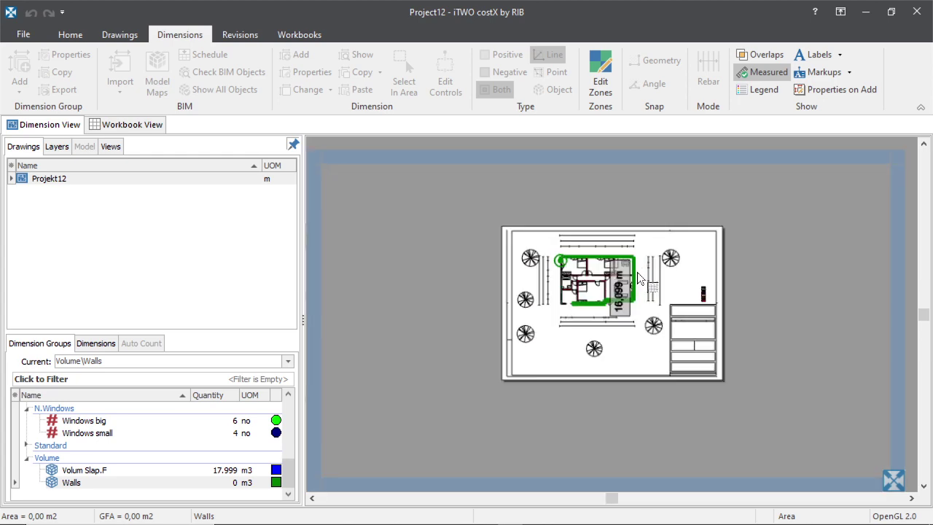
scroll(639, 278, "up", 5)
scroll(674, 237, "down", 2)
scroll(700, 204, "up", 2)
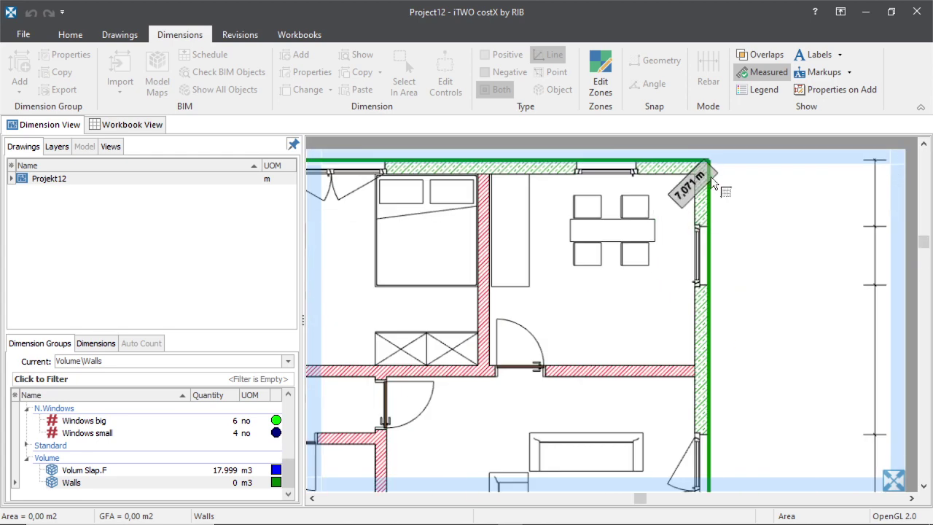
scroll(711, 176, "up", 4)
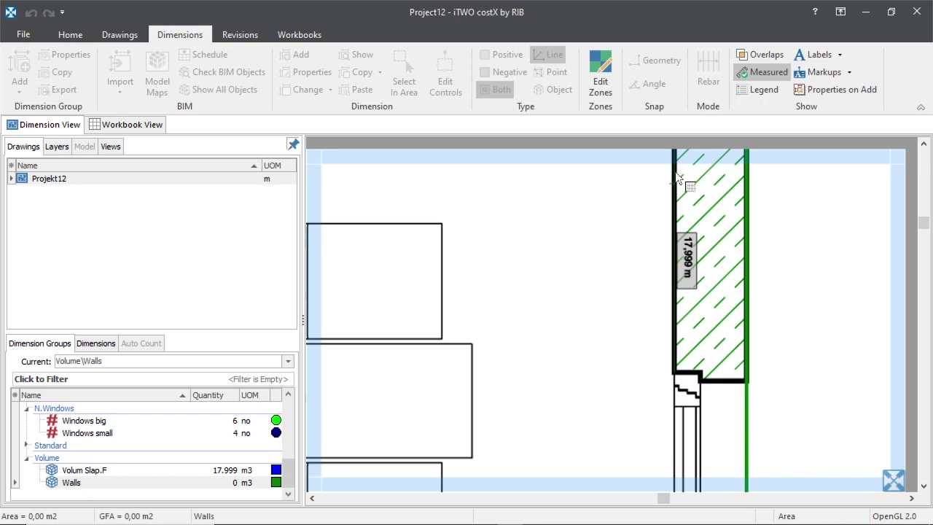
scroll(678, 182, "down", 3)
scroll(642, 270, "up", 2)
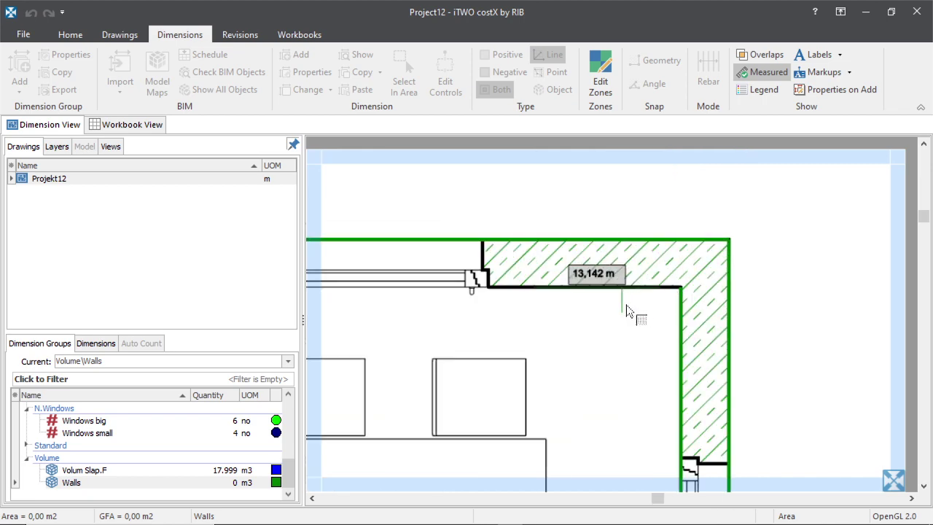
Trace the top wall's inner edge past the dining-room and bedroom windows to the top-left inner corner and onto the left wall.
scroll(709, 300, "down", 2)
scroll(568, 314, "down", 3)
scroll(615, 319, "up", 3)
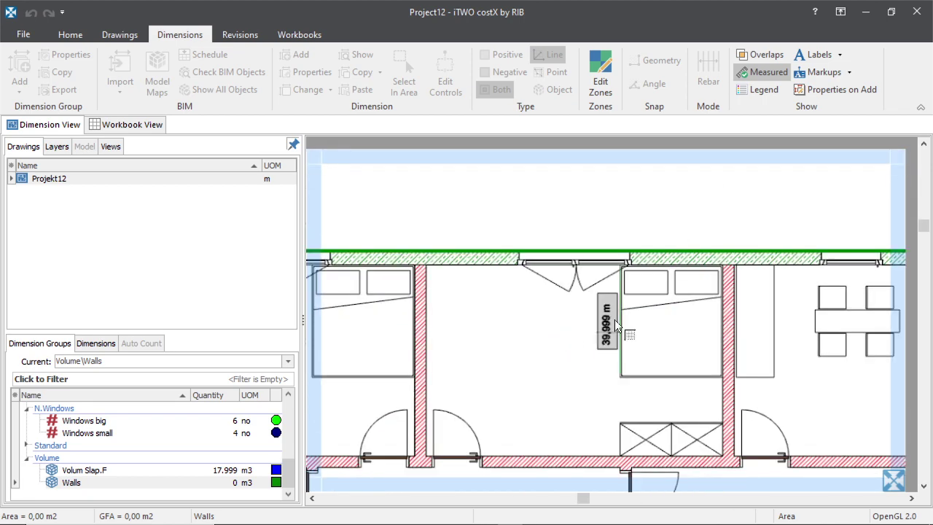
scroll(511, 289, "up", 3)
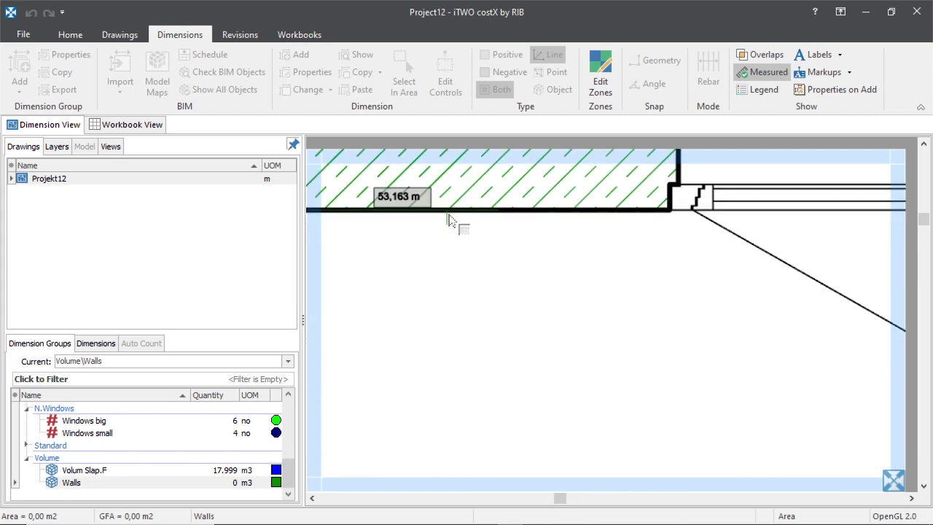
scroll(714, 284, "down", 2)
scroll(581, 321, "down", 3)
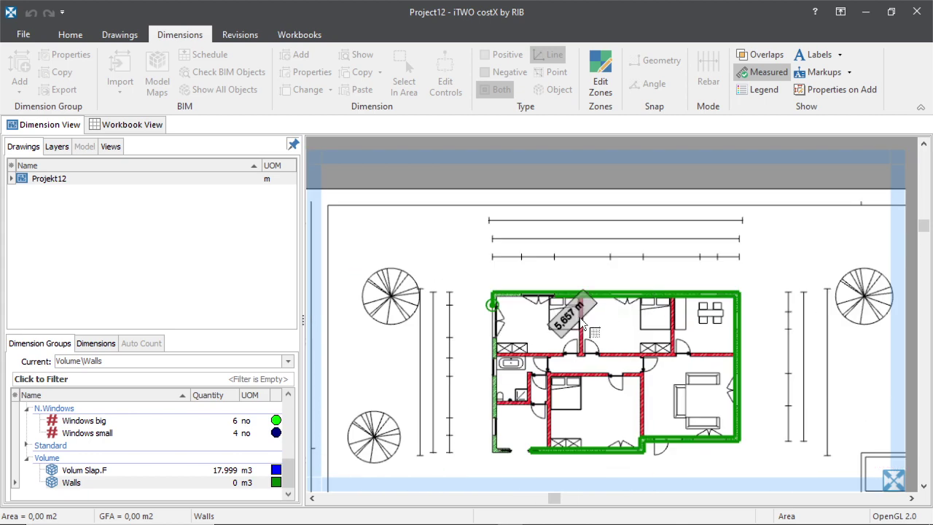
scroll(543, 386, "up", 3)
scroll(471, 188, "up", 2)
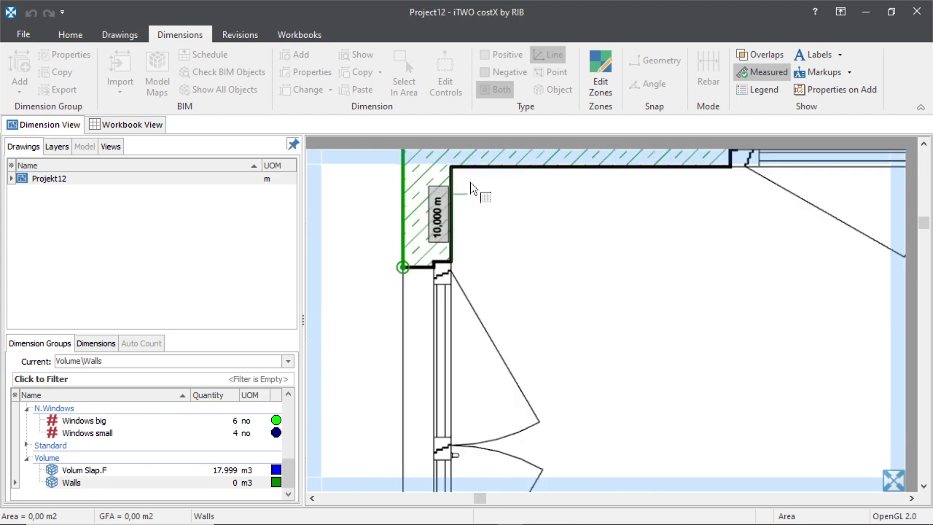
left_click(471, 189)
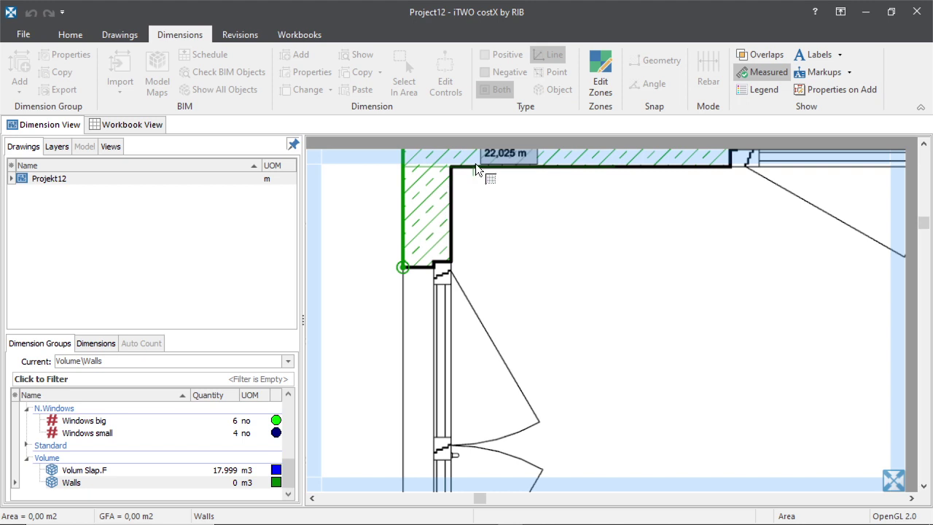
double_click(524, 173)
Trace the left wall's inner edge down across the bedroom window and past the red partition to the bathroom window.
scroll(464, 243, "down", 3)
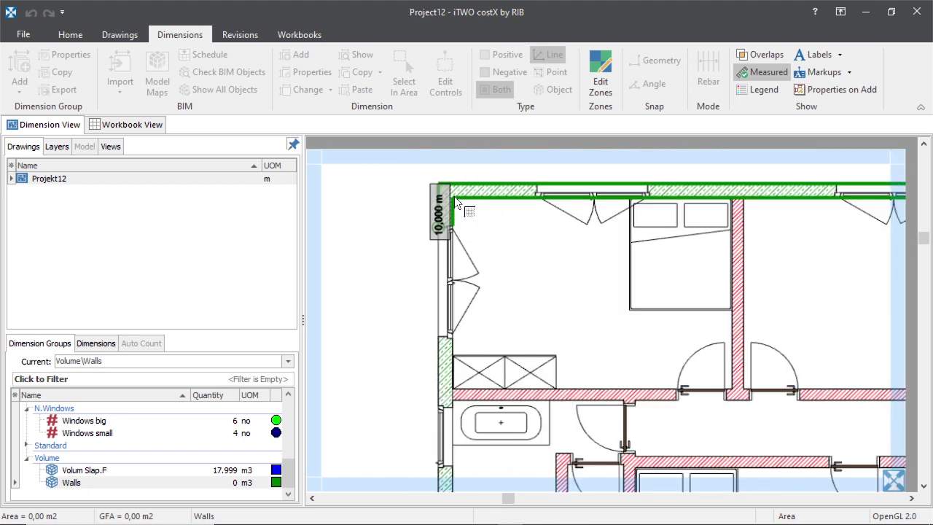
scroll(458, 307, "up", 3)
scroll(459, 307, "up", 3)
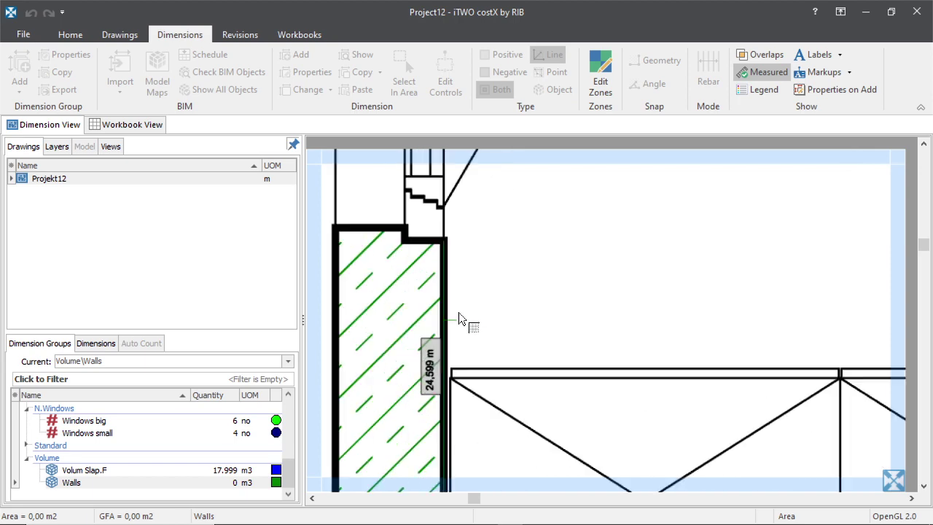
left_click(453, 300)
scroll(454, 245, "down", 3)
scroll(452, 368, "up", 2)
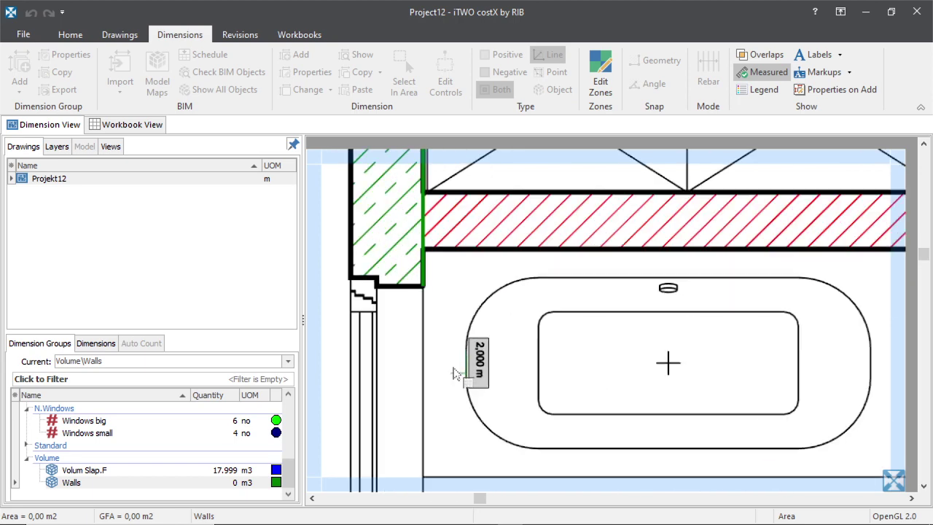
scroll(444, 298, "down", 3)
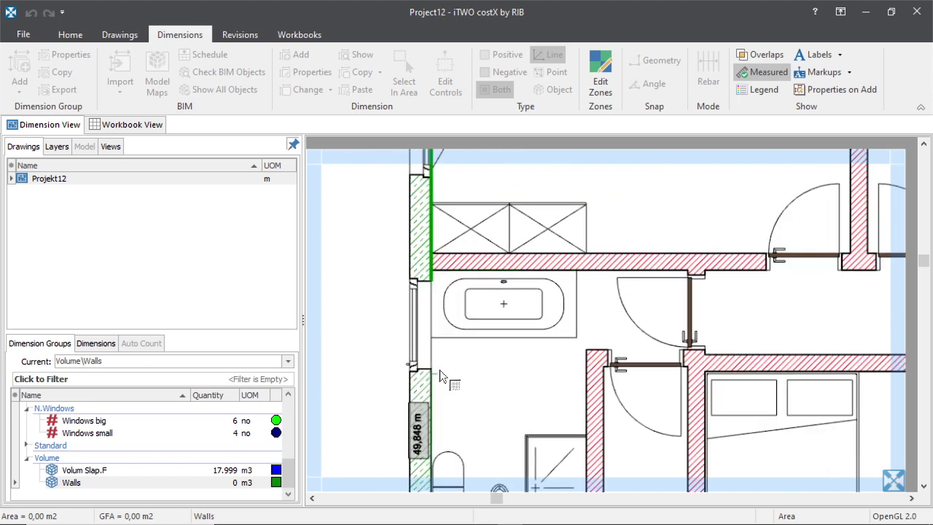
Continue down the left wall's inner edge across the bathroom window and along the wall piece to the entrance-room window.
scroll(435, 347, "down", 3)
scroll(435, 373, "up", 3)
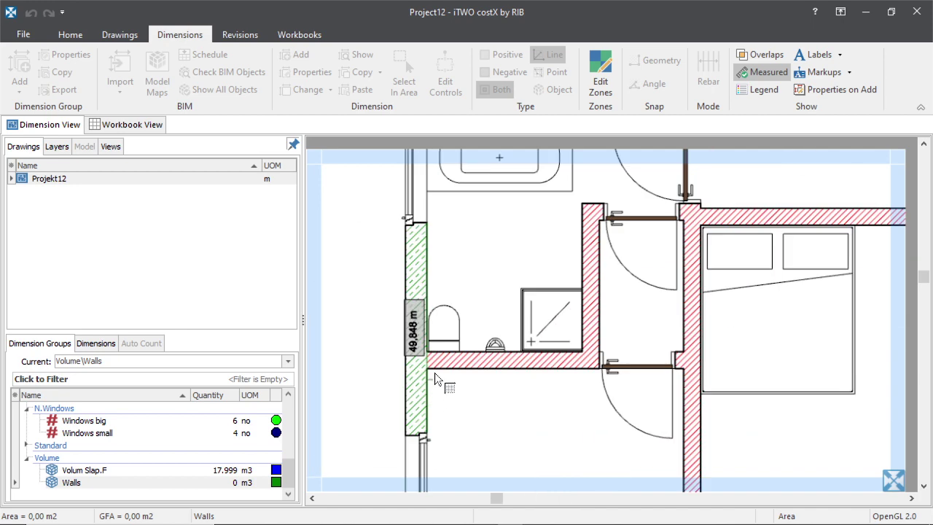
scroll(434, 271, "up", 1)
left_click(436, 258)
scroll(428, 296, "down", 3)
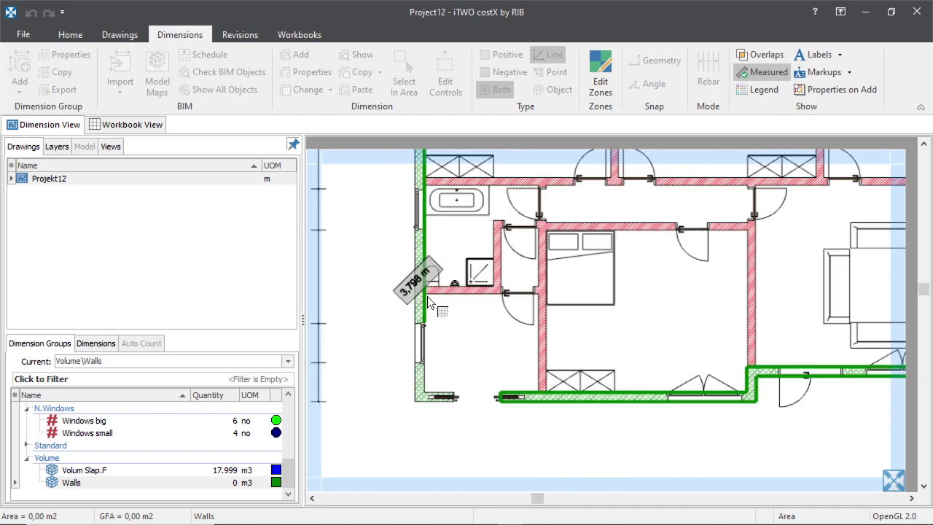
Trace the inner edge around the bottom-left inner corner to the sliding-door wall end and straight across its pocket to the outer edge.
scroll(431, 414, "up", 4)
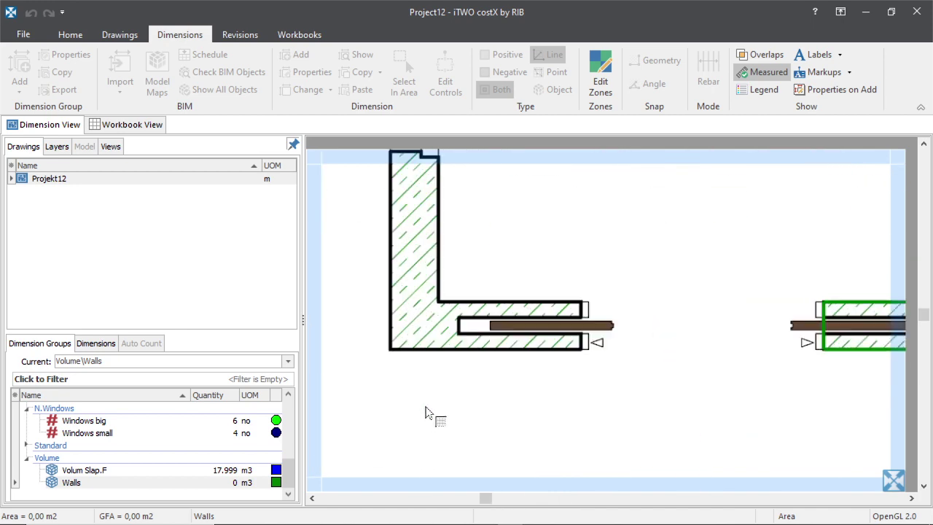
left_click(517, 279)
scroll(593, 347, "up", 2)
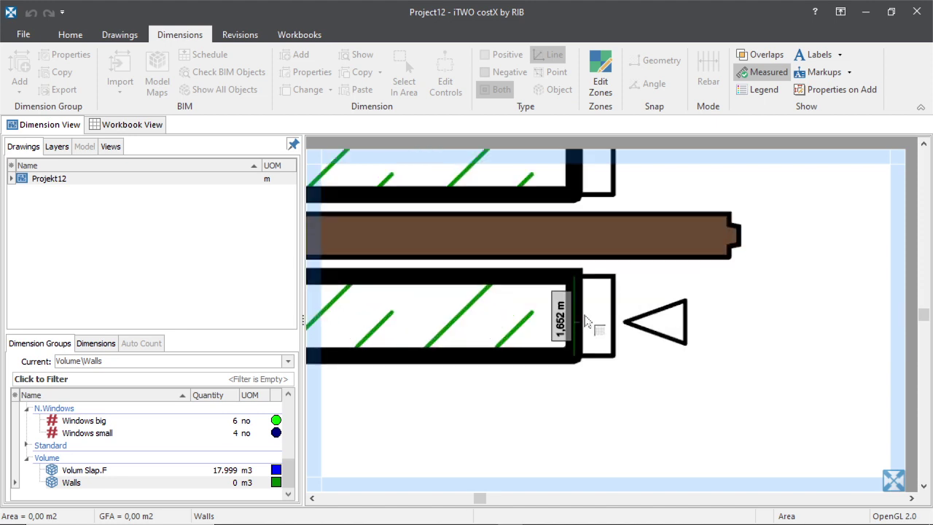
left_click(602, 322)
Trace the outer edge from the sliding-door wall end around the bottom-left corner and up to the entrance-room window.
scroll(562, 371, "down", 3)
scroll(459, 367, "up", 3)
scroll(493, 371, "down", 3)
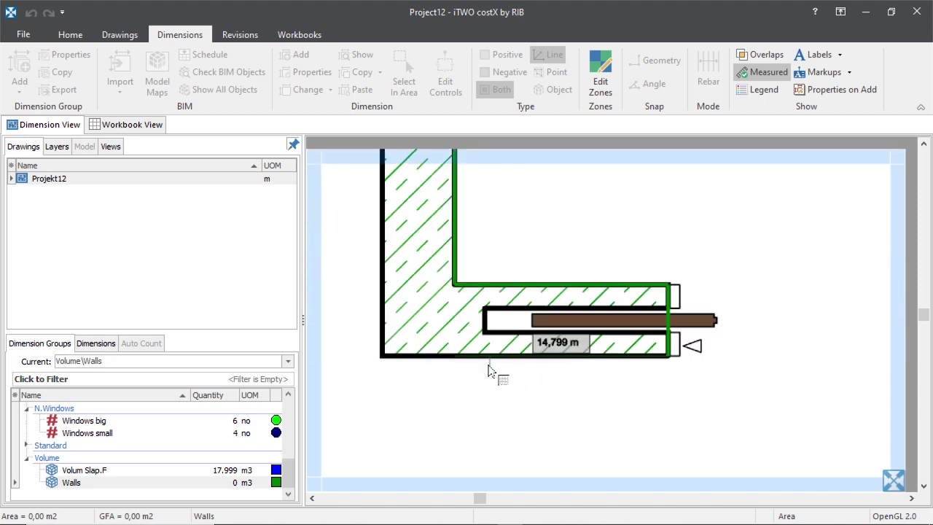
scroll(496, 383, "down", 3)
scroll(528, 365, "up", 2)
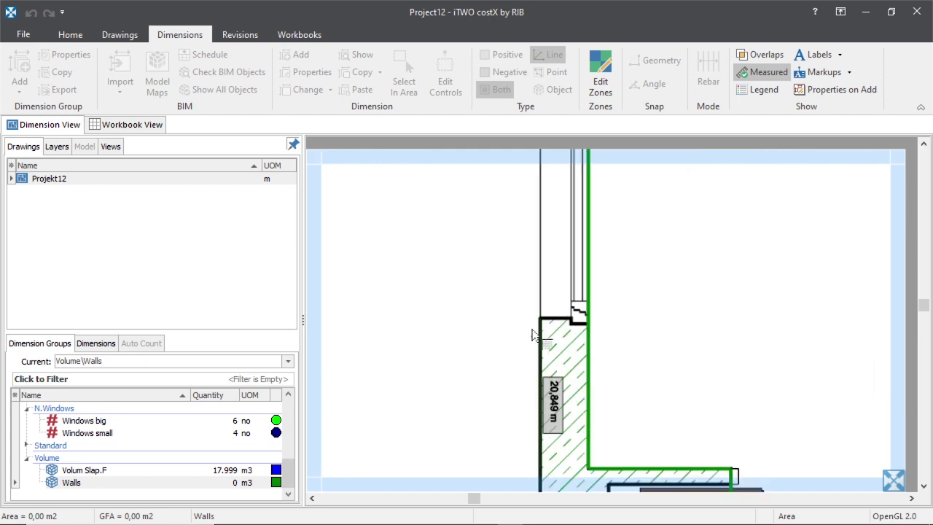
scroll(542, 351, "up", 3)
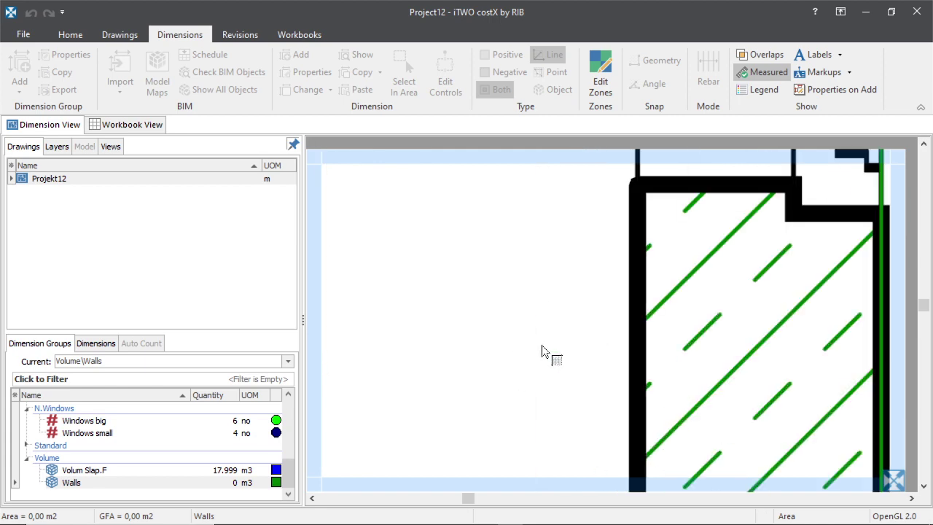
left_click(626, 311)
scroll(552, 382, "down", 4)
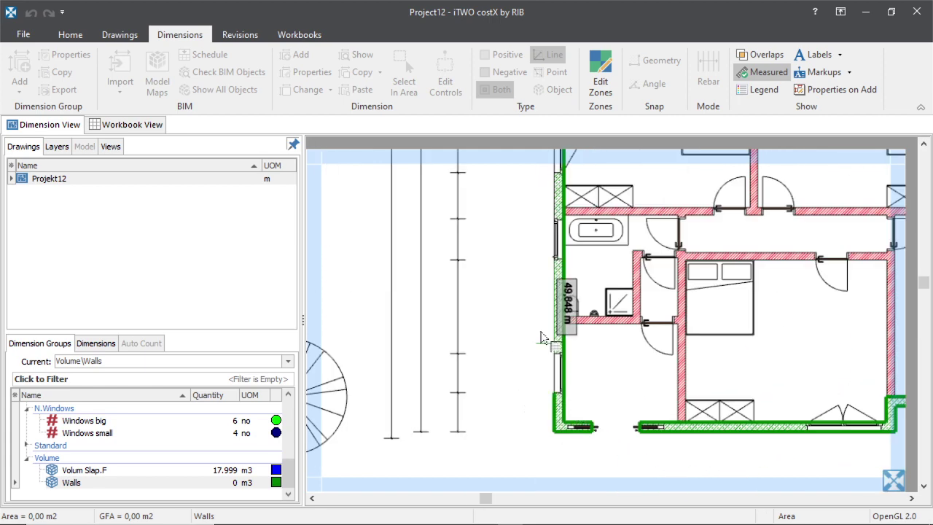
Trace the left wall's outer edge up from the entrance-room window past the bathroom window to the bedroom window.
scroll(546, 276, "up", 3)
scroll(547, 276, "down", 4)
scroll(548, 260, "up", 4)
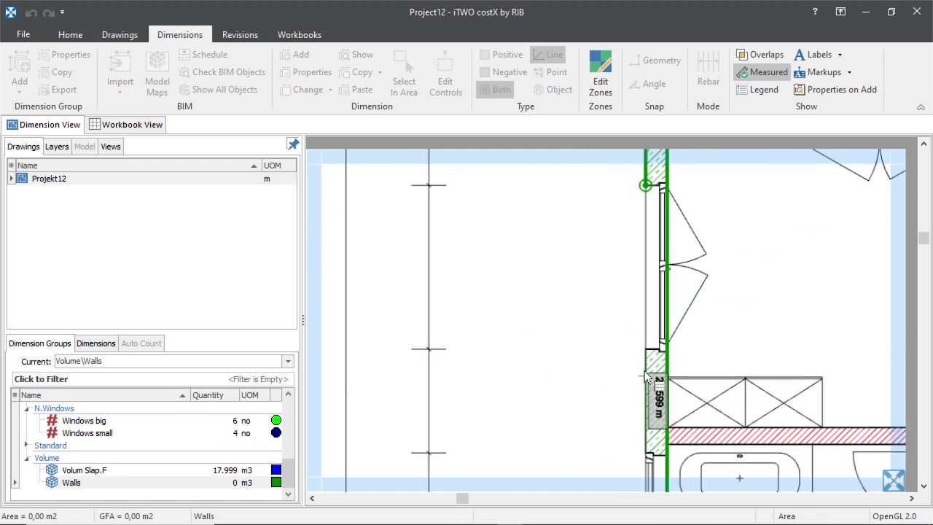
Close the exterior walls' outline across the left bedroom window and finish it as the Walls volume.
scroll(573, 374, "down", 4)
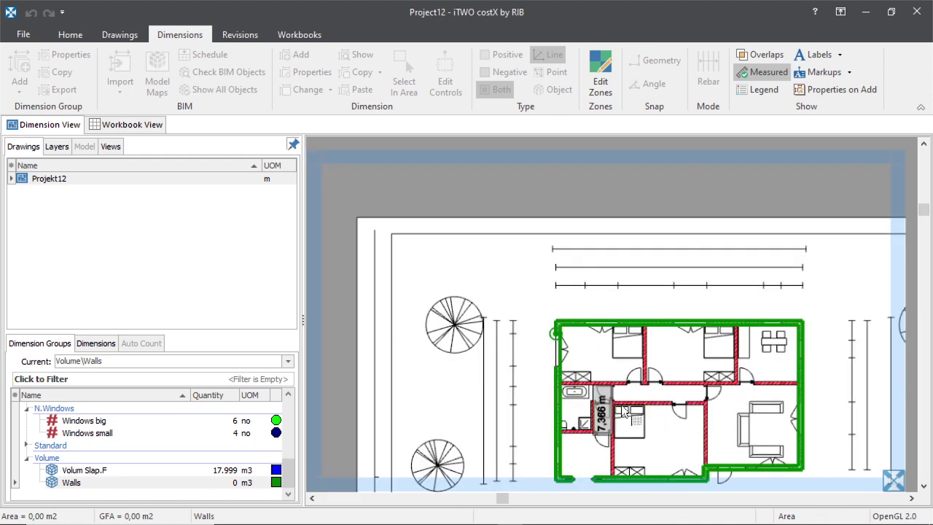
scroll(559, 324, "up", 4)
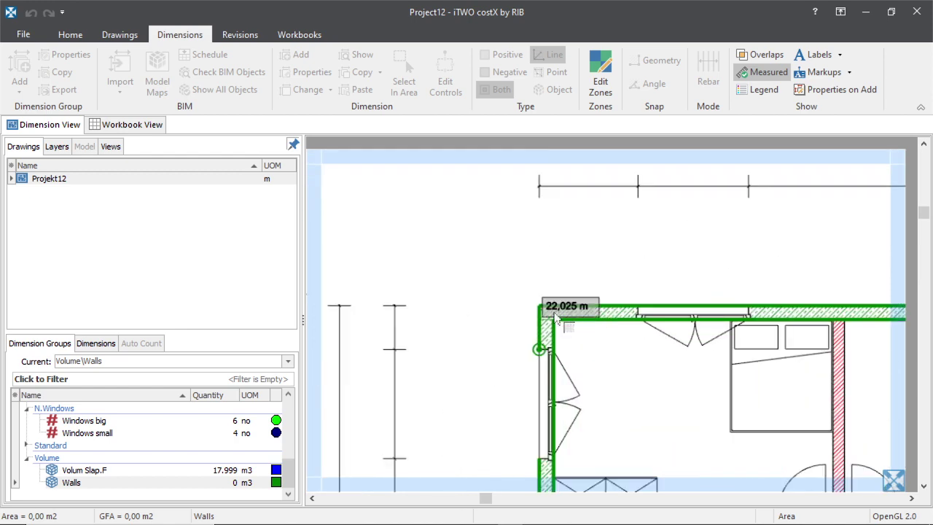
scroll(488, 318, "down", 4)
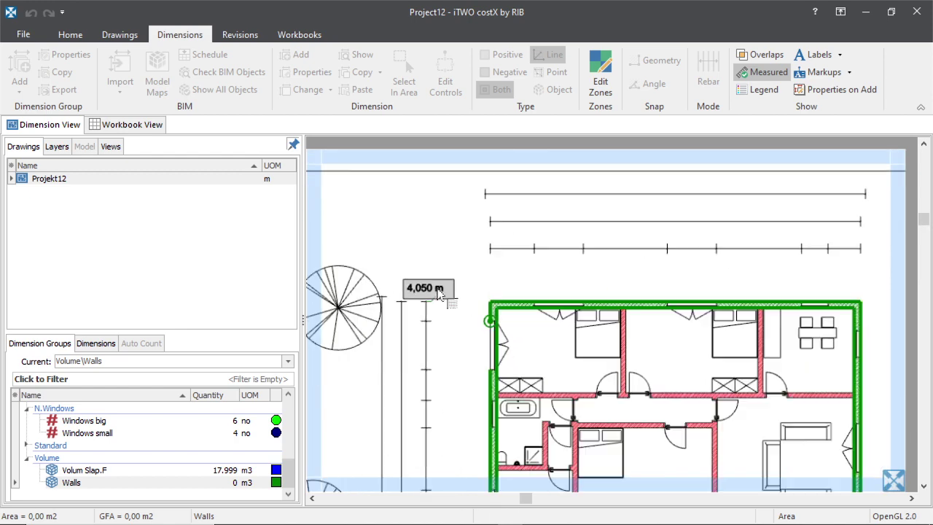
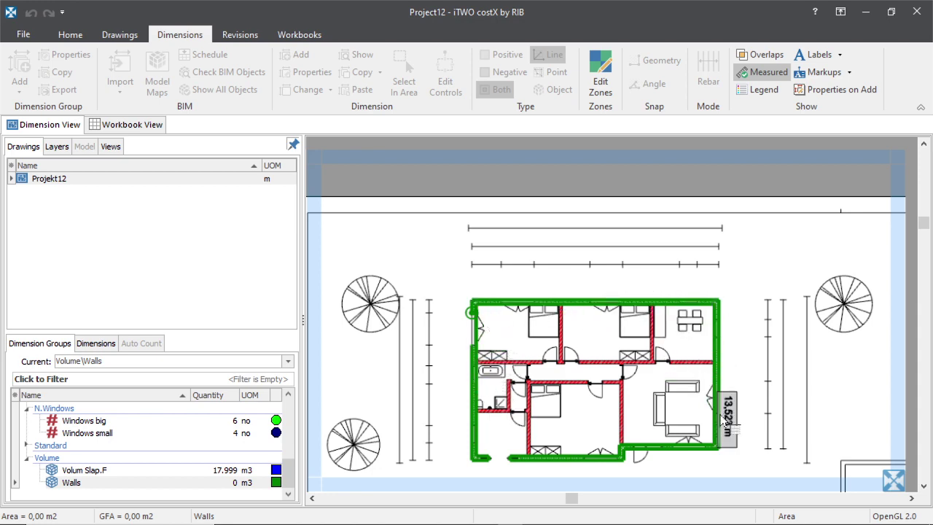
scroll(453, 336, "up", 5)
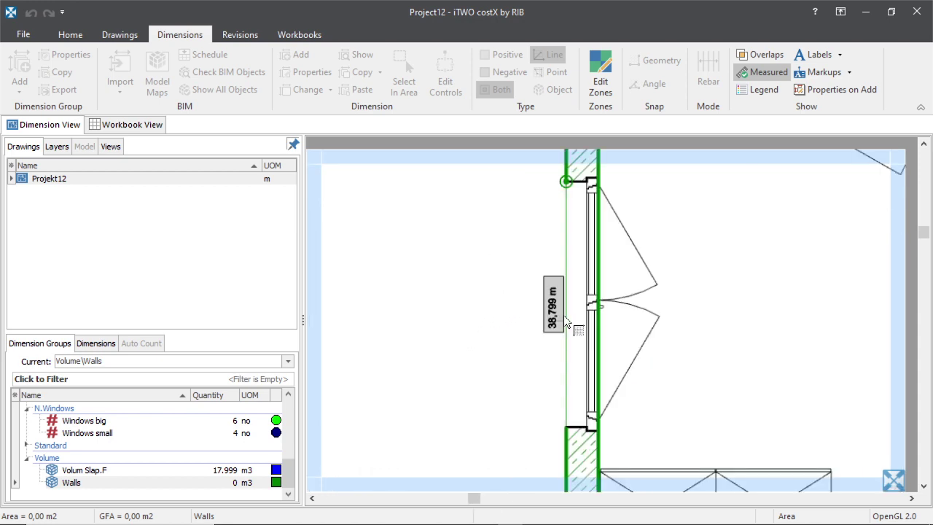
key("Escape")
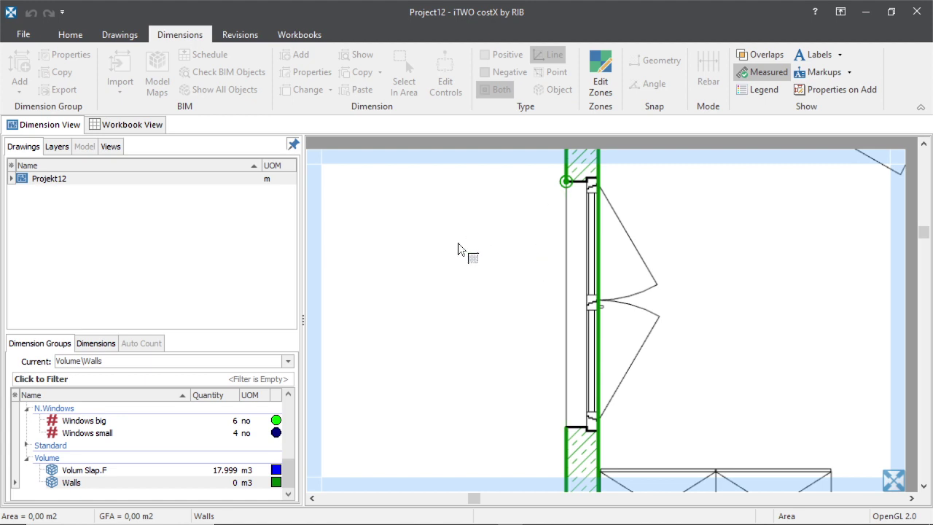
left_click(420, 239)
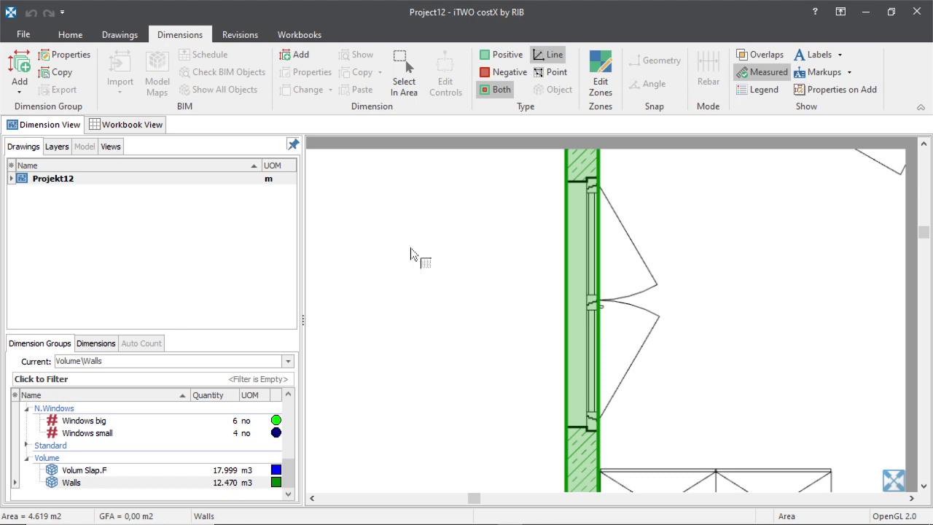
Examine the Walls quantity and the measured area over the first bedroom window opening in the top wall.
left_click(231, 483)
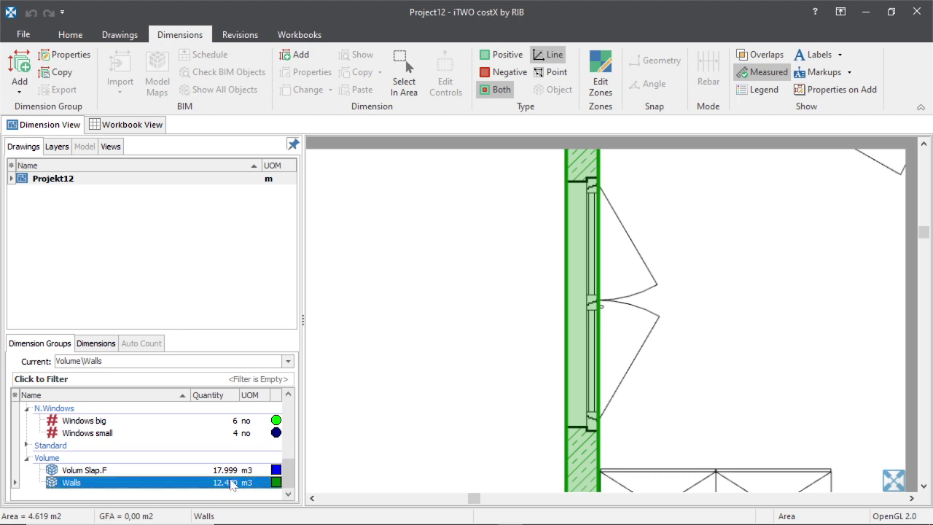
mouse_move(145, 488)
scroll(414, 355, "down", 5)
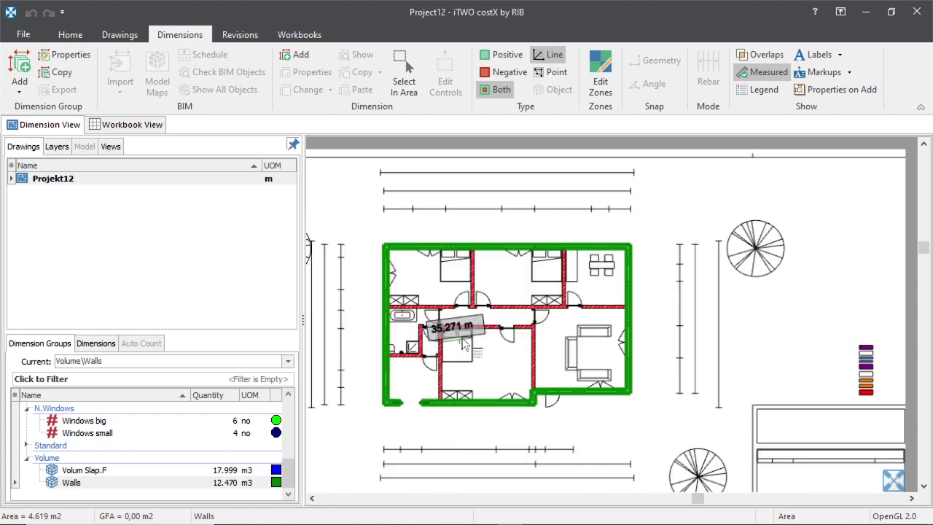
left_click(586, 435)
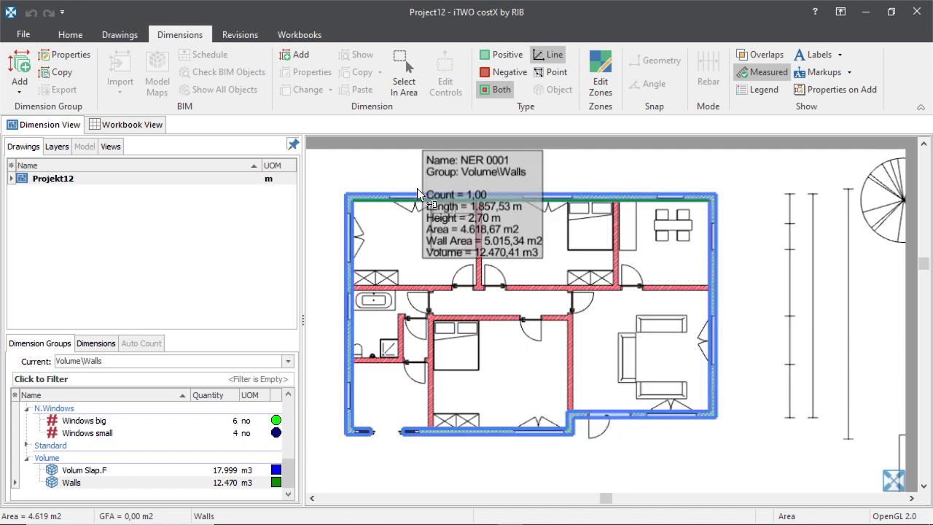
scroll(409, 183, "up", 5)
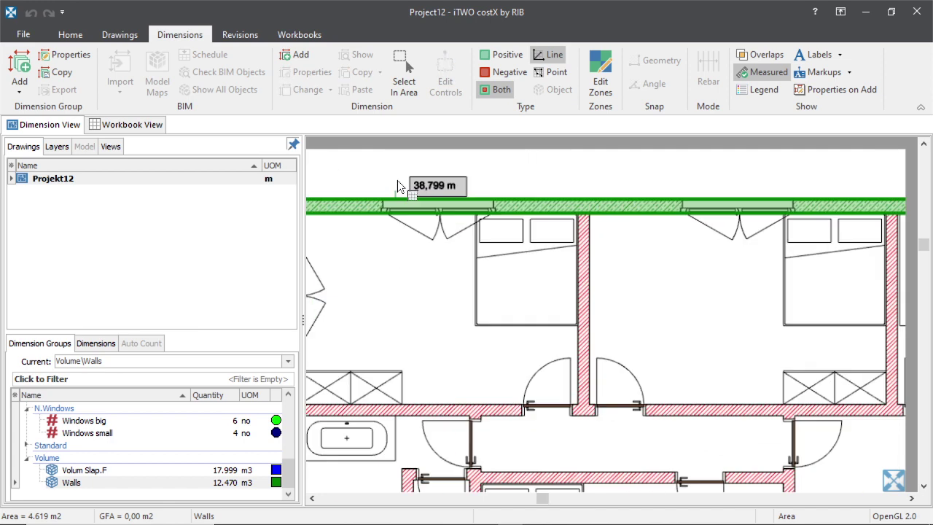
scroll(436, 222, "up", 3)
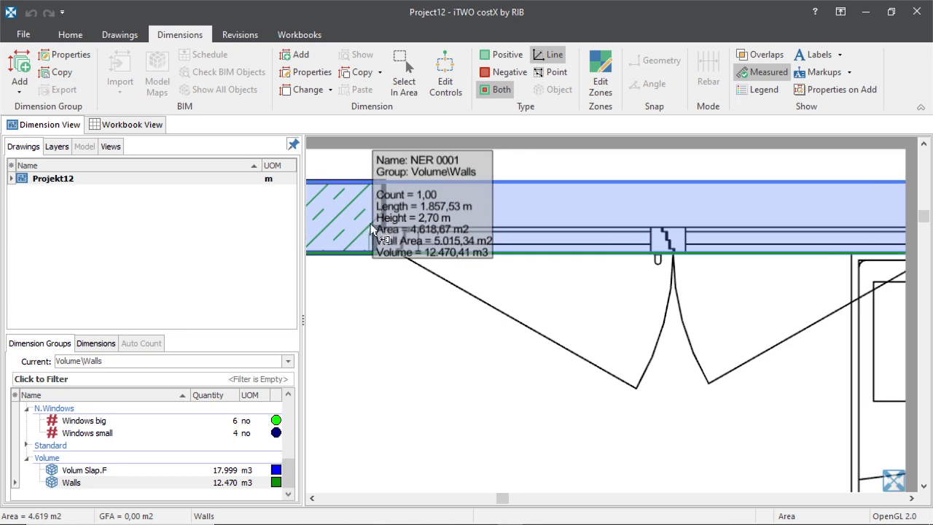
scroll(394, 233, "down", 2)
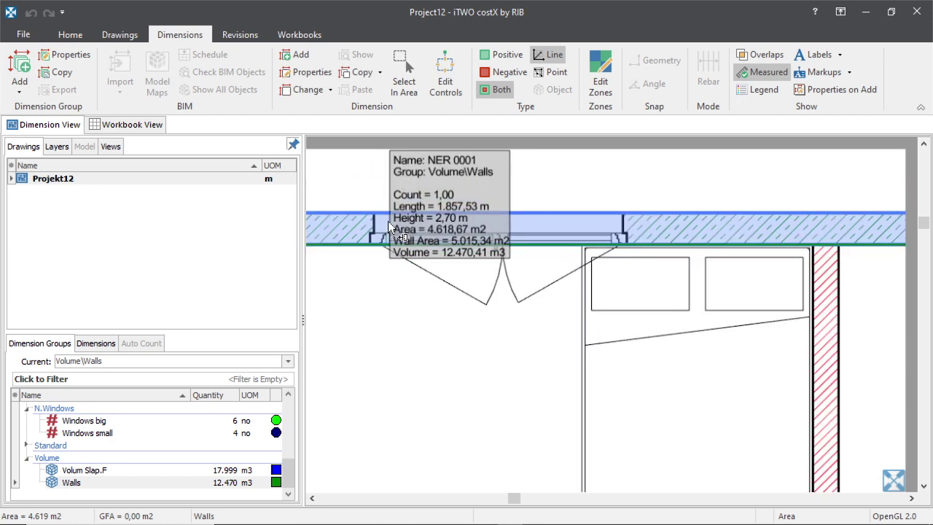
left_click(400, 220)
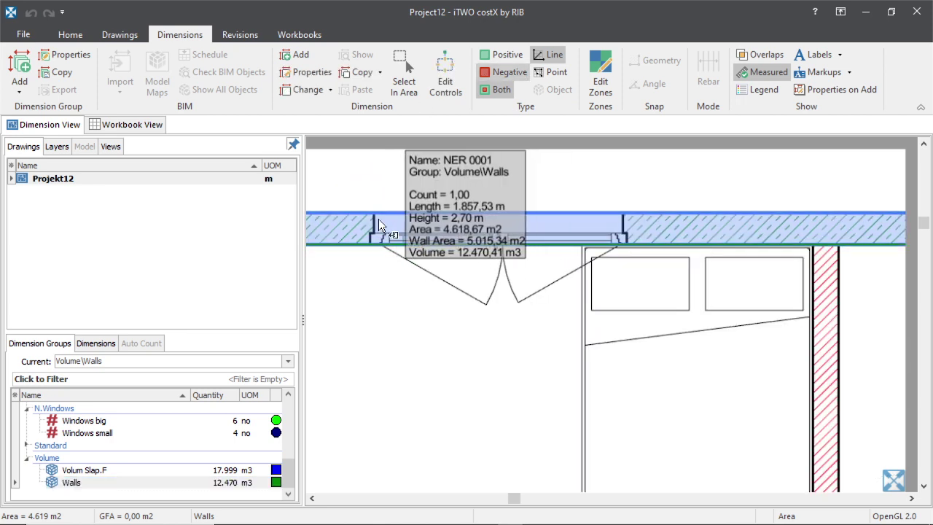
scroll(378, 219, "up", 1)
left_click(373, 290)
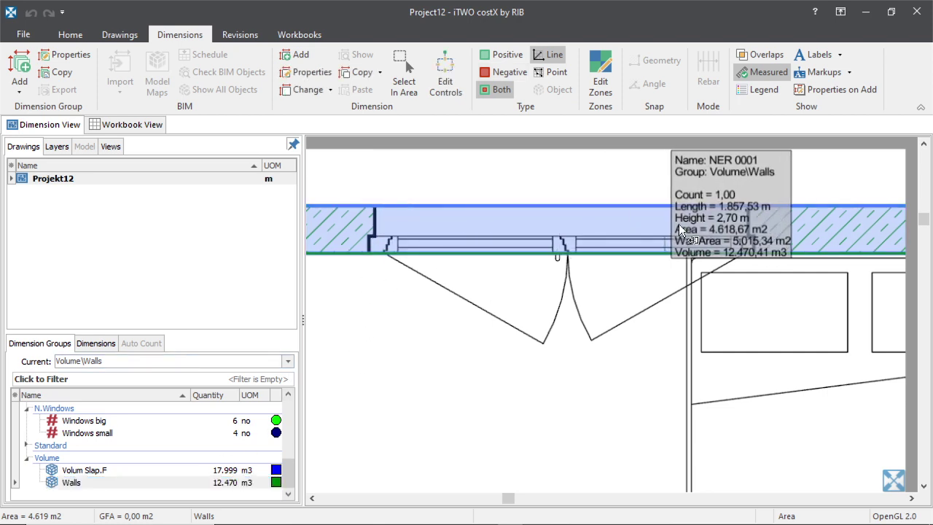
left_click(522, 229)
left_click(522, 230)
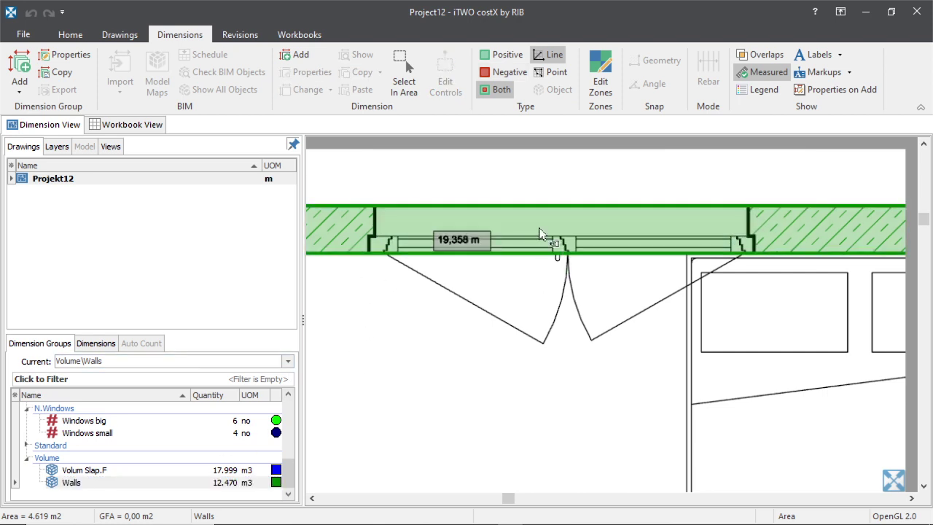
Examine the Walls area over the remaining door and window openings around the floor plan.
scroll(522, 222, "down", 2)
scroll(522, 219, "down", 4)
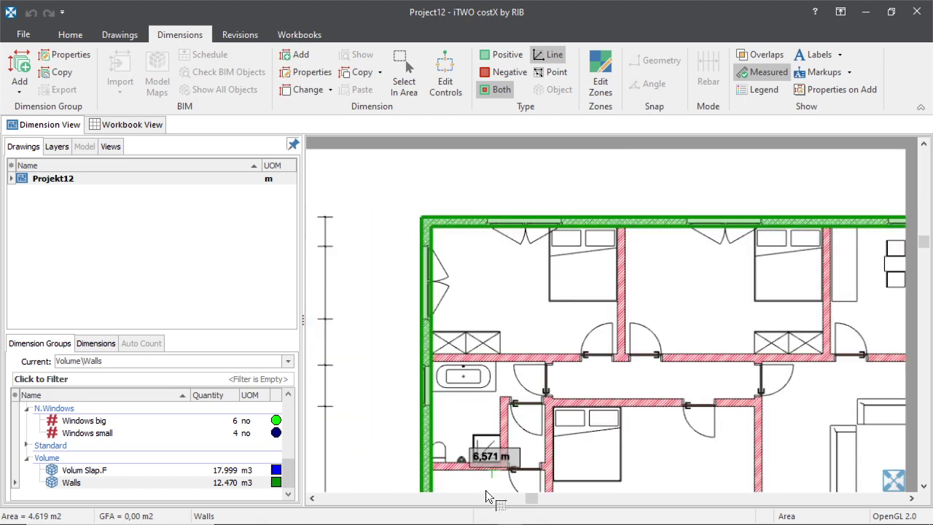
scroll(625, 444, "up", 3)
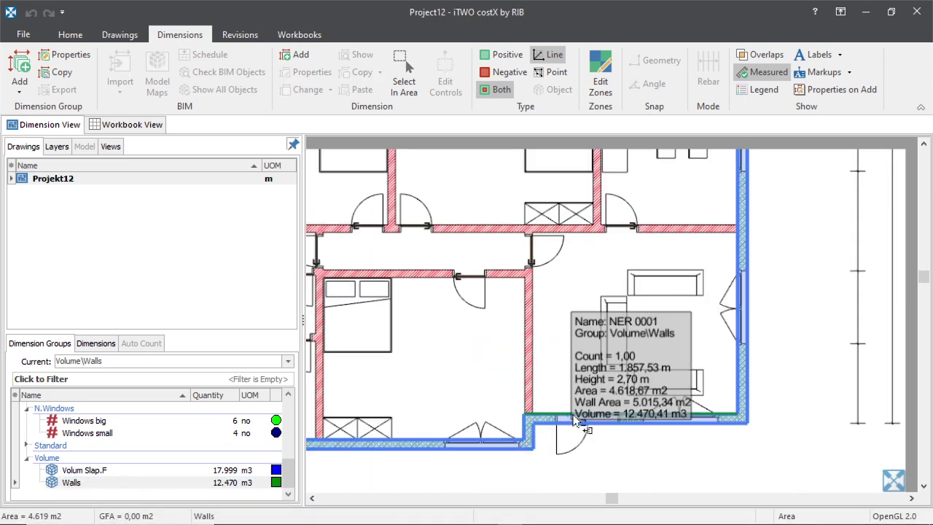
scroll(568, 361, "down", 1)
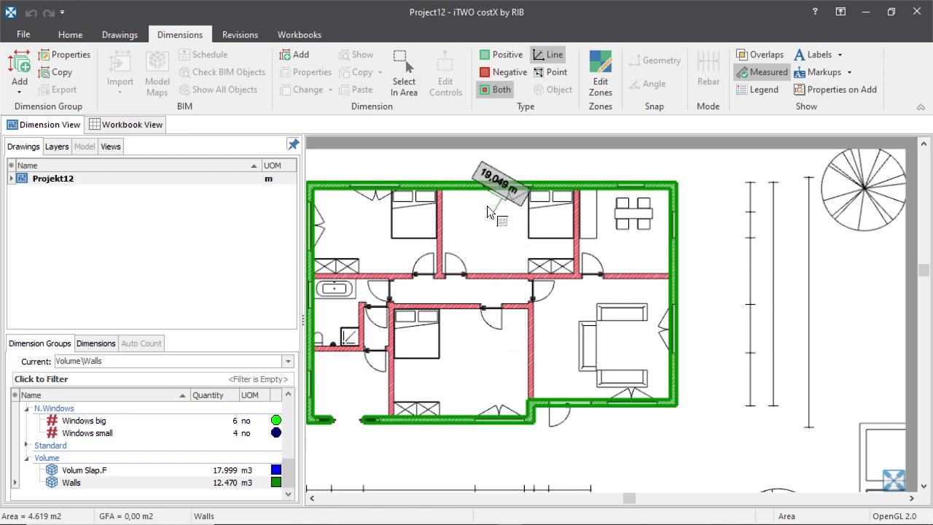
left_click(400, 175)
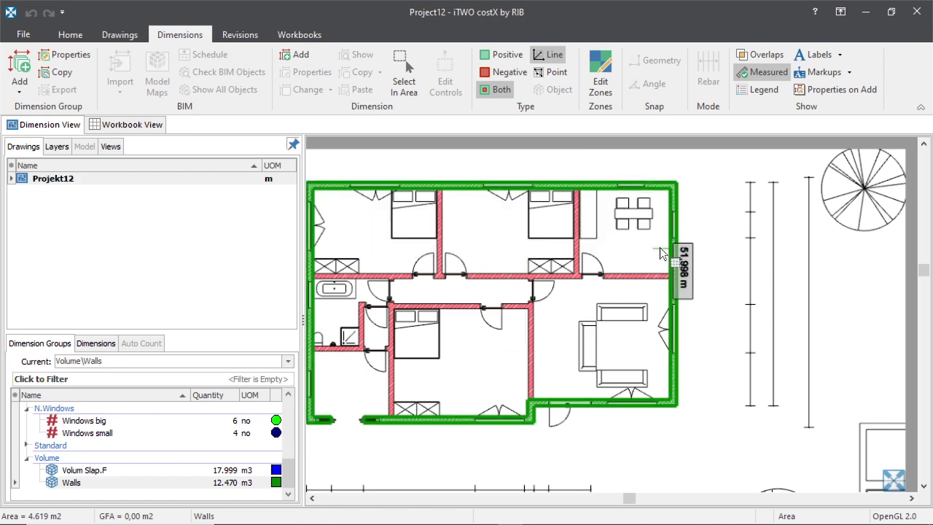
scroll(644, 191, "up", 3)
scroll(642, 189, "up", 2)
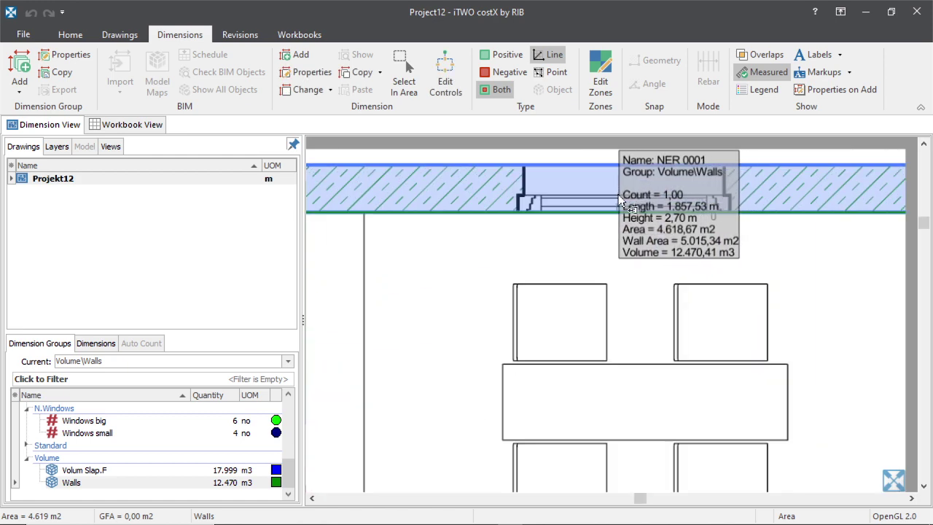
scroll(511, 249, "down", 1)
scroll(512, 249, "up", 2)
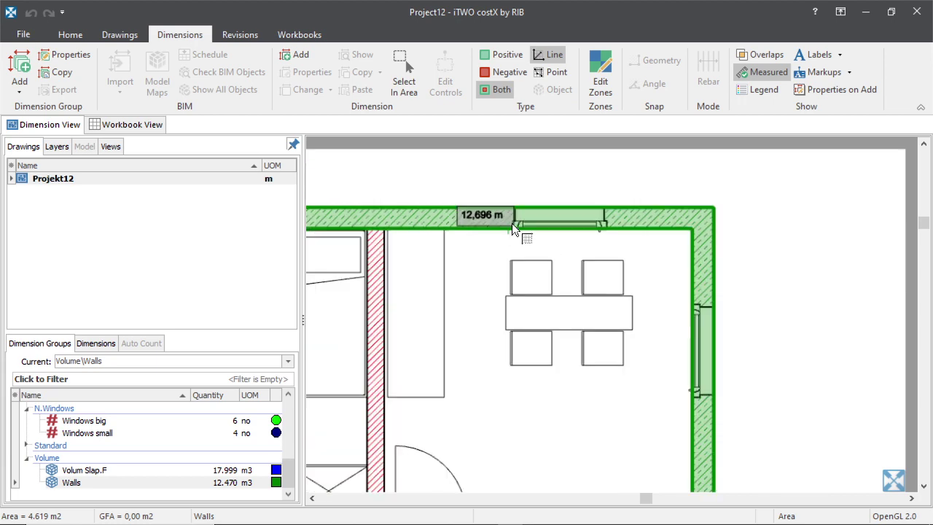
Switch to negative dimensions and trace the left reveal of the dining-room window in the top wall.
scroll(523, 234, "down", 3)
scroll(693, 260, "up", 4)
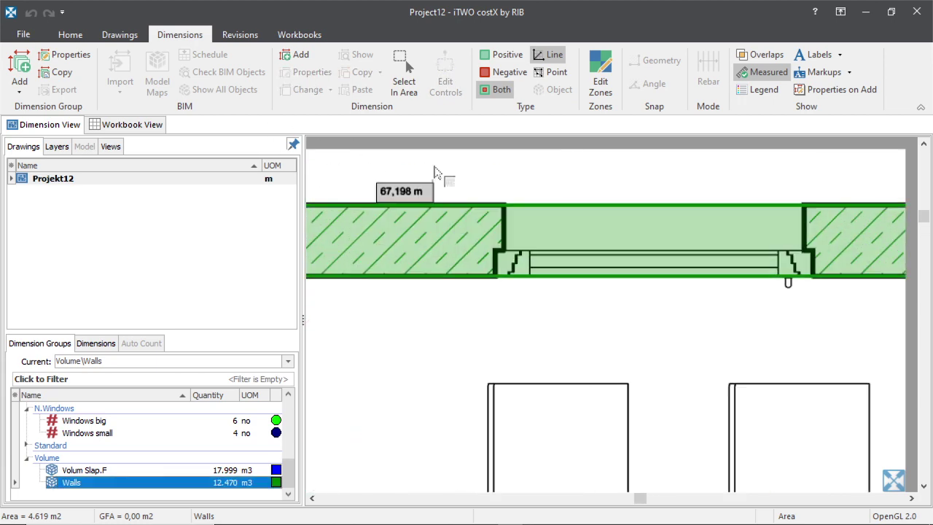
left_click(508, 77)
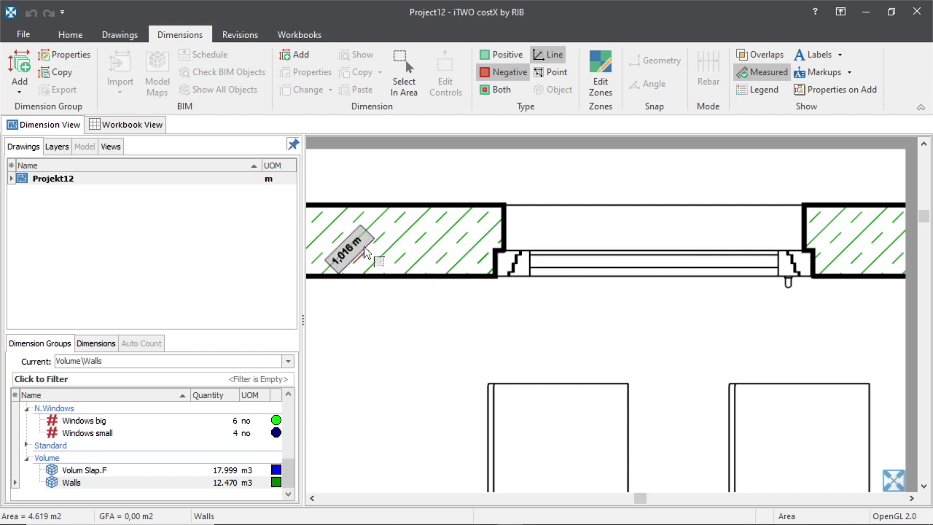
scroll(500, 237, "up", 3)
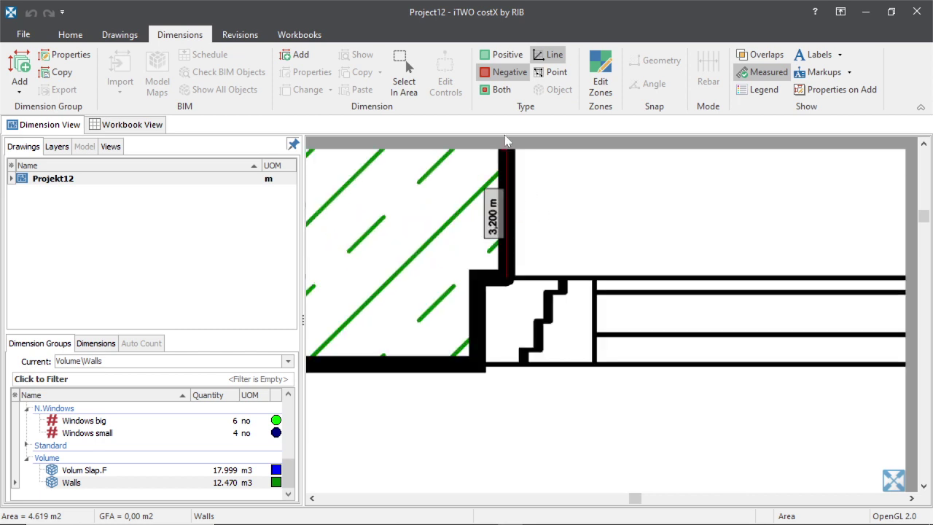
scroll(500, 319, "up", 2)
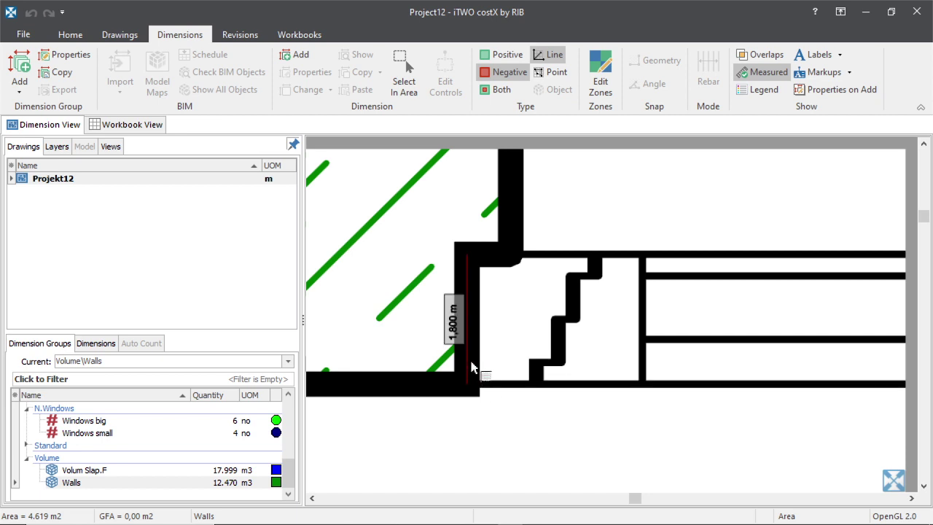
left_click(471, 367)
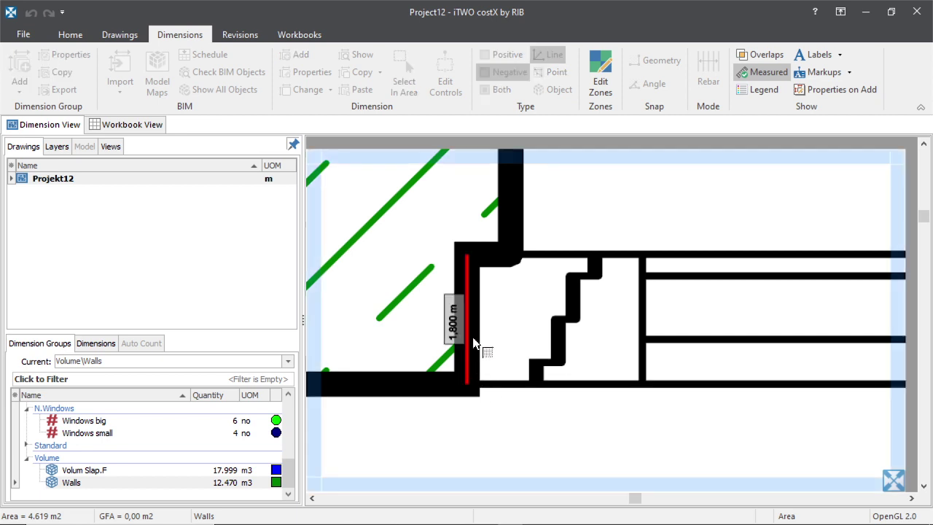
left_click(501, 247)
scroll(494, 330, "down", 4)
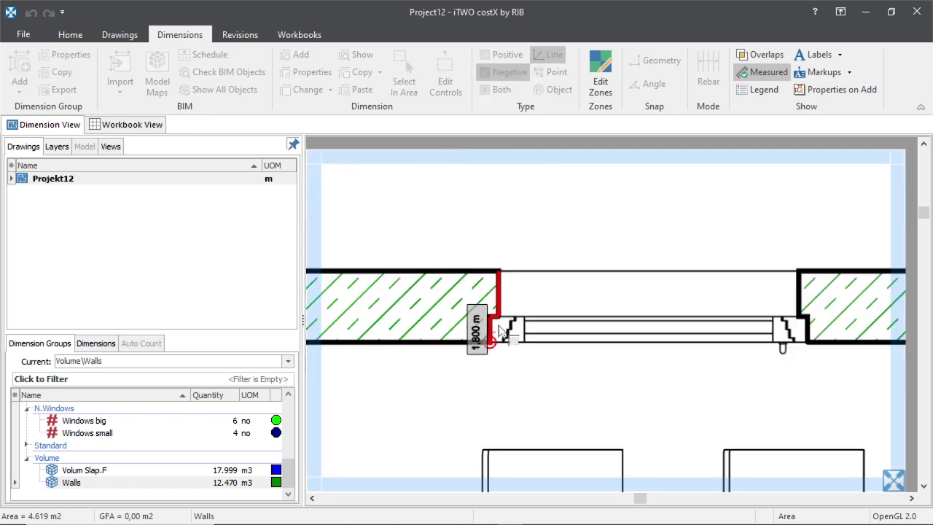
Extend the negative outline along the dining-room window's outer edge to the right reveal's outer corner.
scroll(498, 260, "up", 3)
scroll(439, 276, "down", 3)
scroll(697, 285, "up", 4)
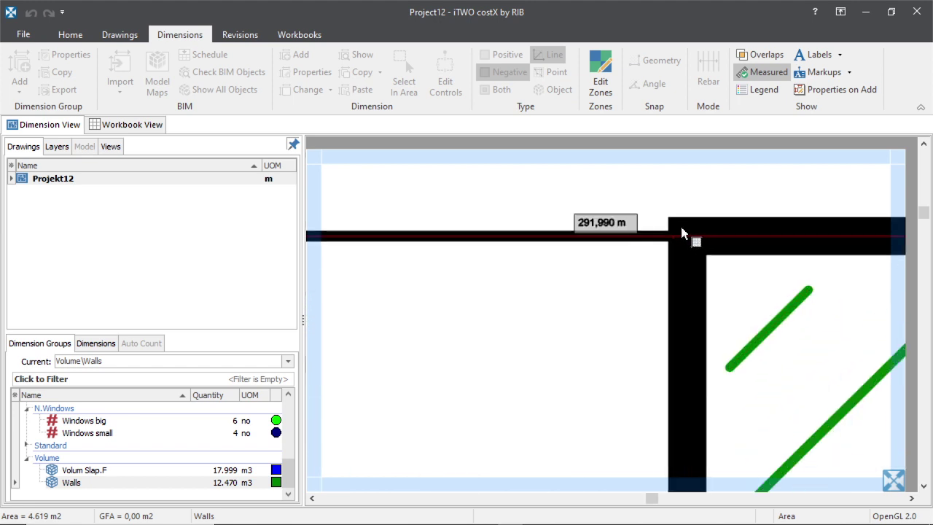
left_click(680, 232)
scroll(675, 248, "down", 3)
Trace the dining-room window's right reveal down around its step to the wall's inner edge.
scroll(678, 278, "up", 3)
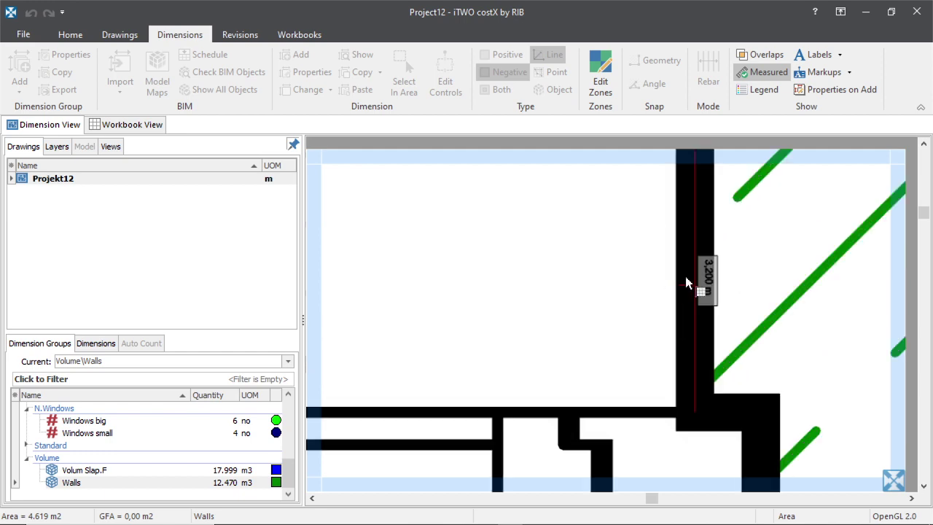
left_click(689, 272)
scroll(692, 292, "down", 3)
scroll(696, 306, "up", 3)
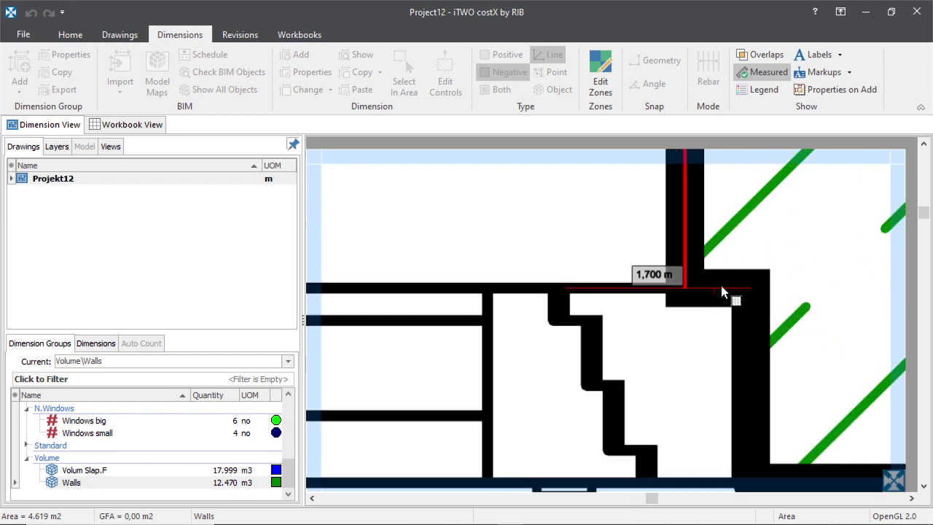
left_click(749, 289)
scroll(741, 298, "down", 3)
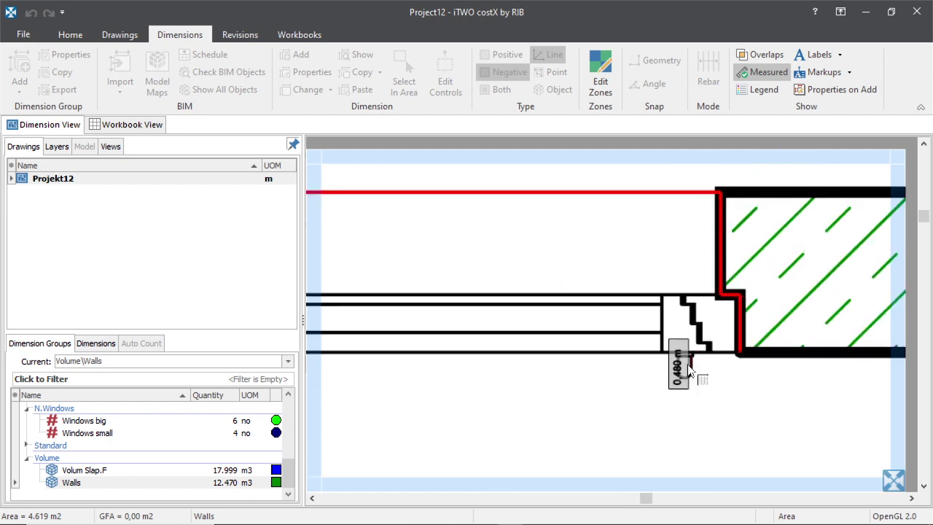
scroll(457, 361, "up", 3)
scroll(457, 361, "down", 2)
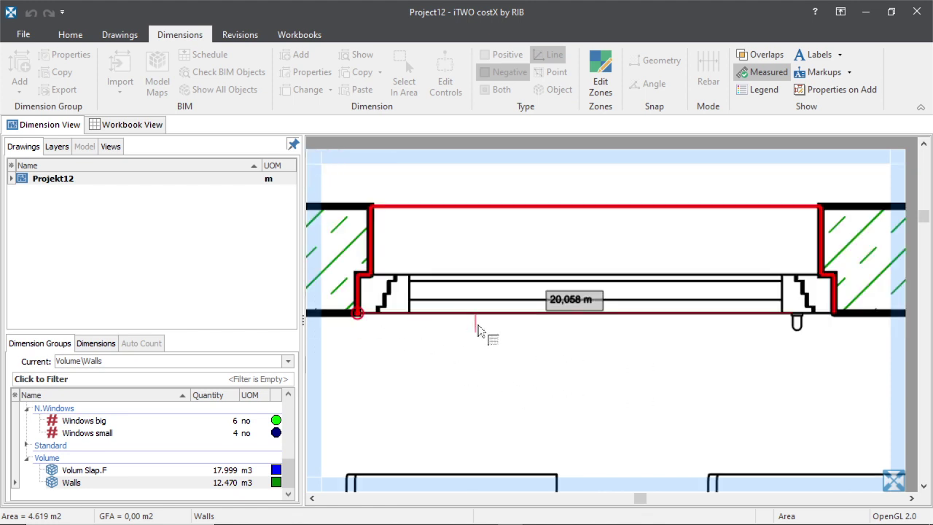
scroll(485, 270, "up", 3)
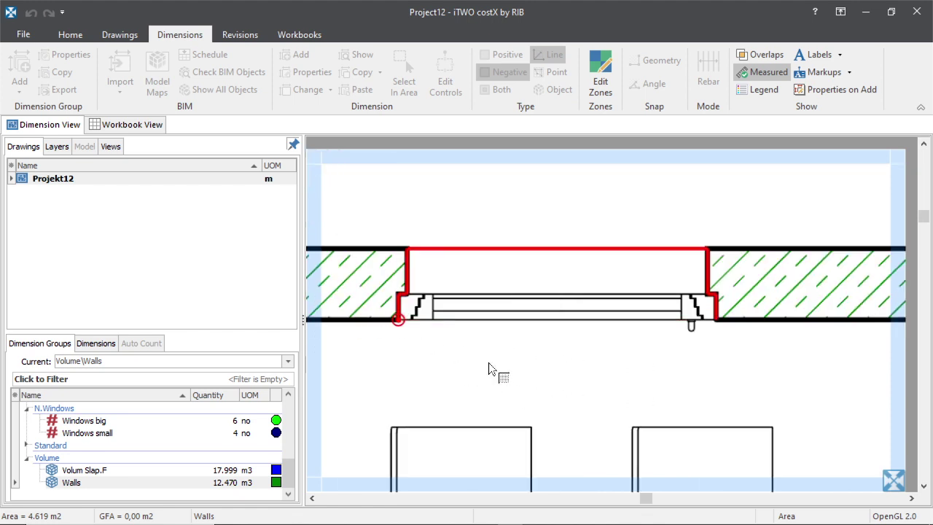
Close the negative outline along the dining-room window's inner edge and complete the window deduction from the Walls volume.
scroll(491, 322, "up", 3)
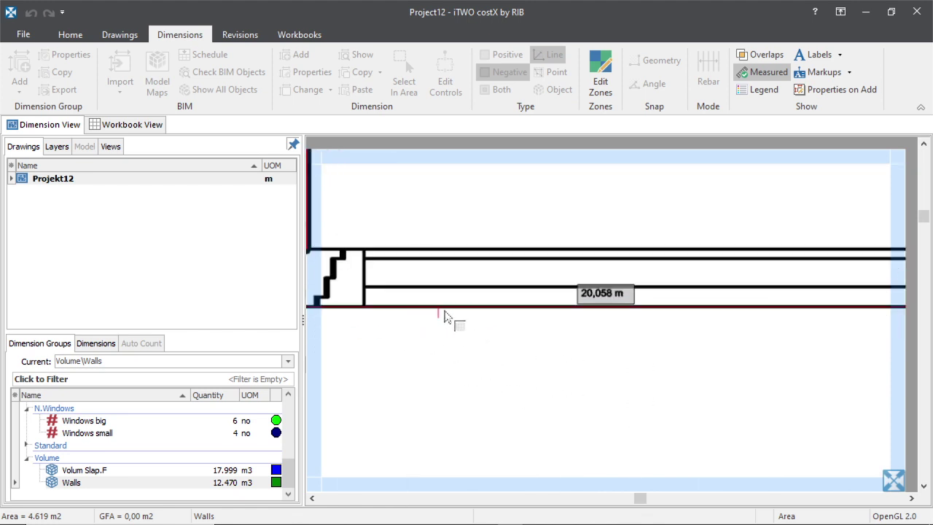
scroll(491, 320, "down", 3)
scroll(698, 310, "up", 3)
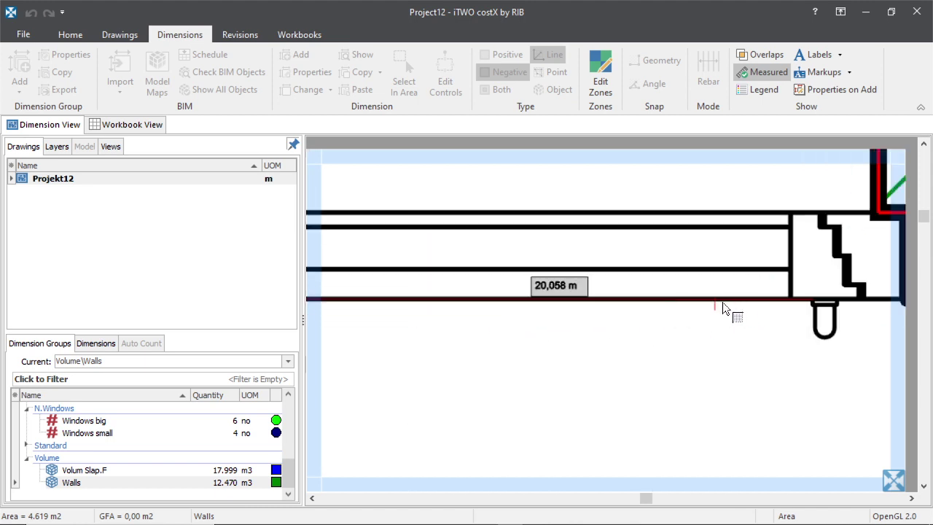
left_click(722, 302)
scroll(671, 314, "down", 2)
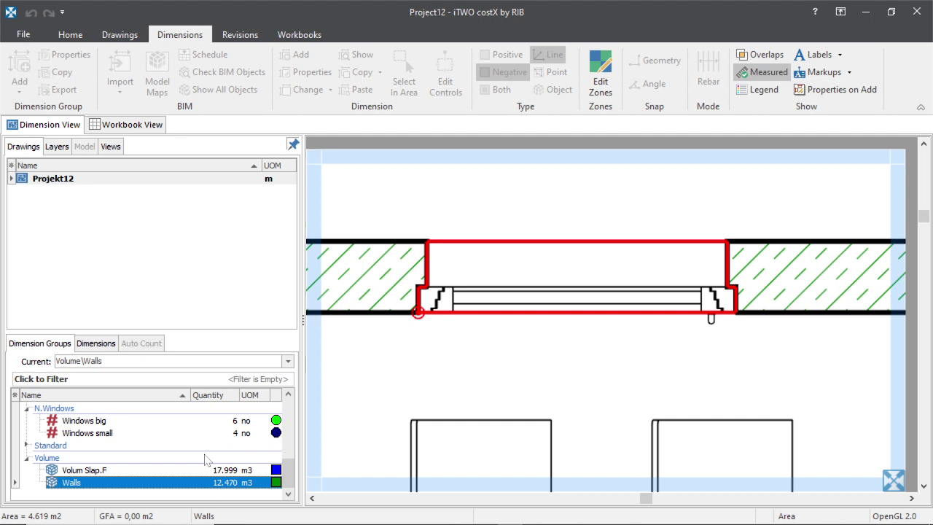
double_click(547, 271)
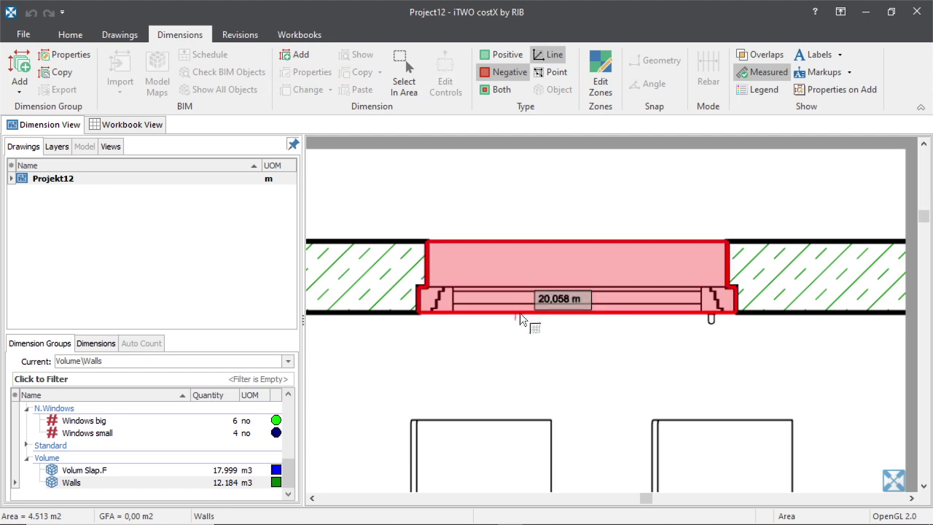
Check the dining-room window's negative dimension and the quantity of the Walls group.
left_click(488, 266)
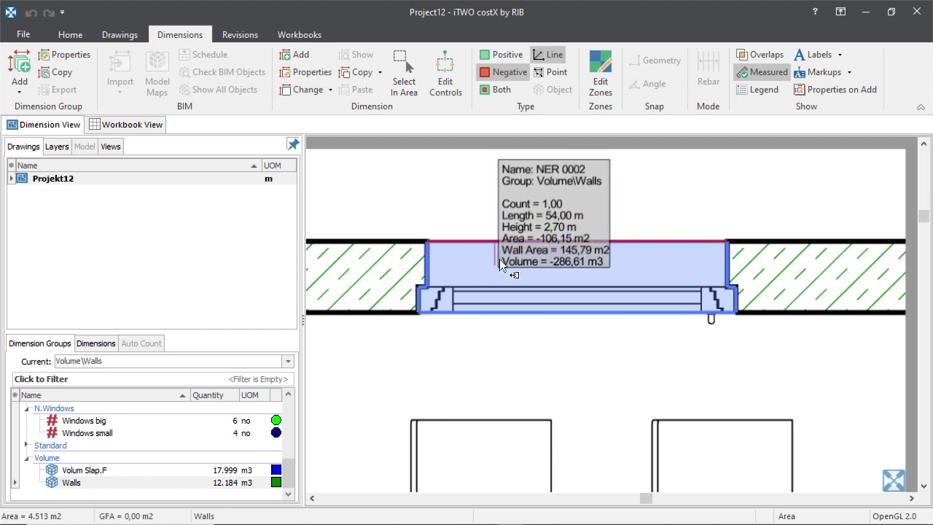
key("Escape")
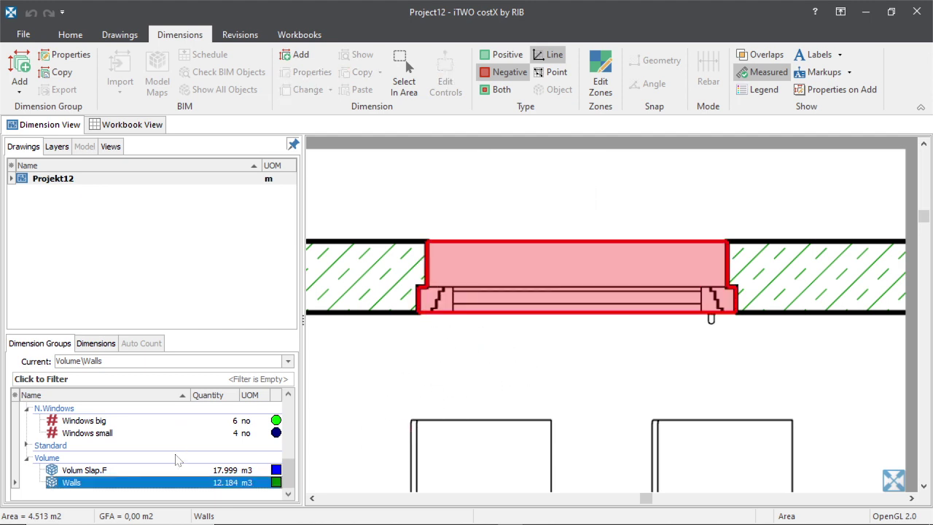
scroll(408, 304, "down", 3)
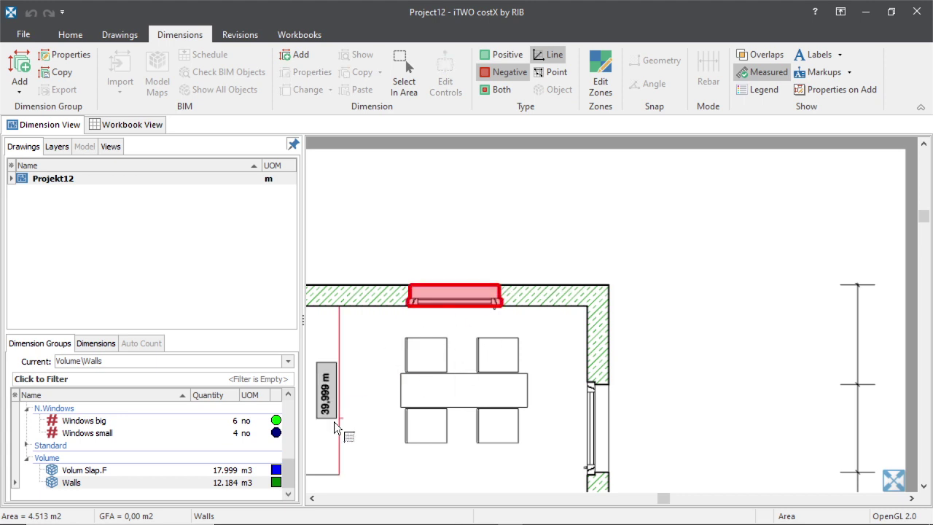
left_click(252, 493)
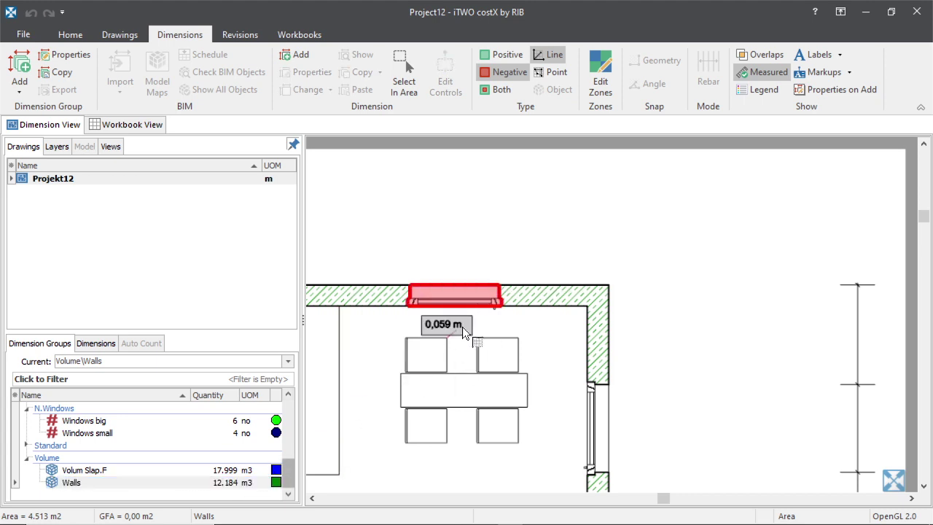
Start a negative outline at the right wall's window, tracing the upper reveal around its step to the wall's inner edge.
scroll(469, 321, "up", 3)
scroll(514, 313, "down", 4)
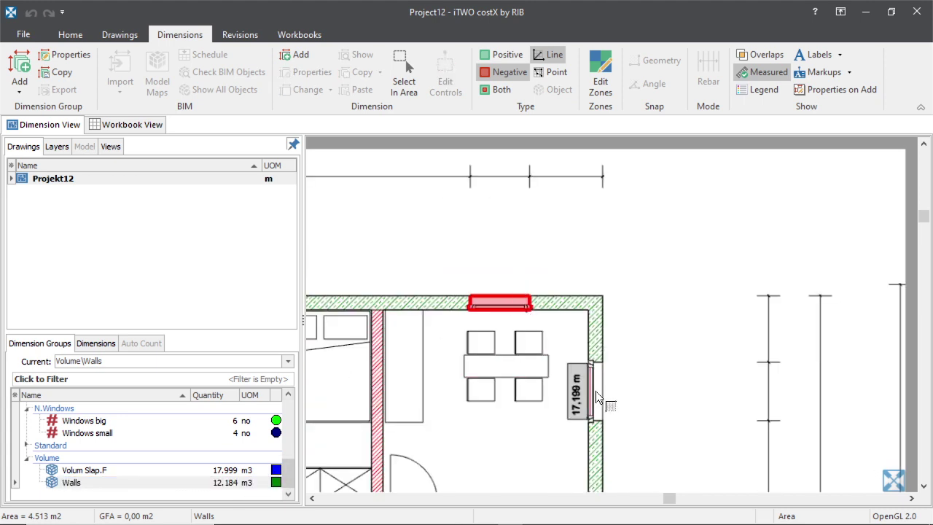
scroll(595, 390, "up", 3)
scroll(537, 319, "down", 2)
scroll(603, 353, "up", 2)
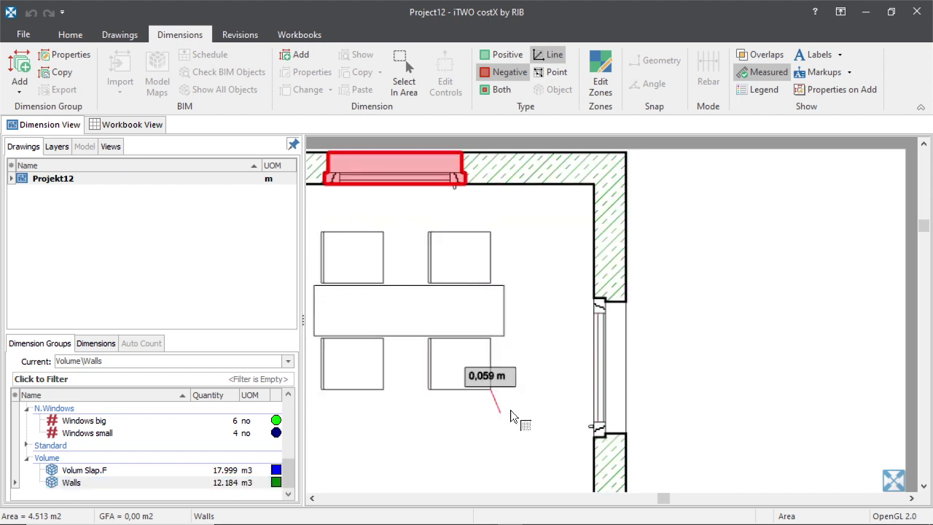
scroll(612, 332, "up", 3)
scroll(596, 232, "up", 3)
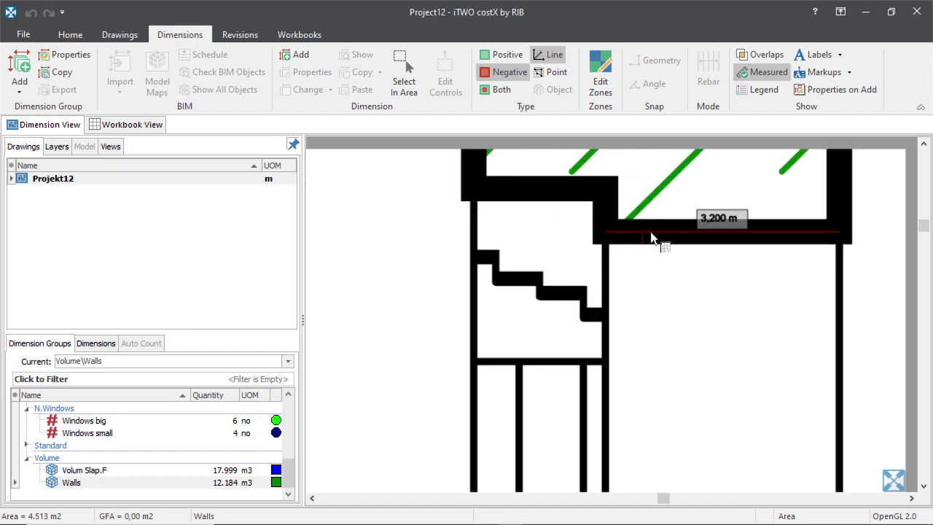
left_click(688, 234)
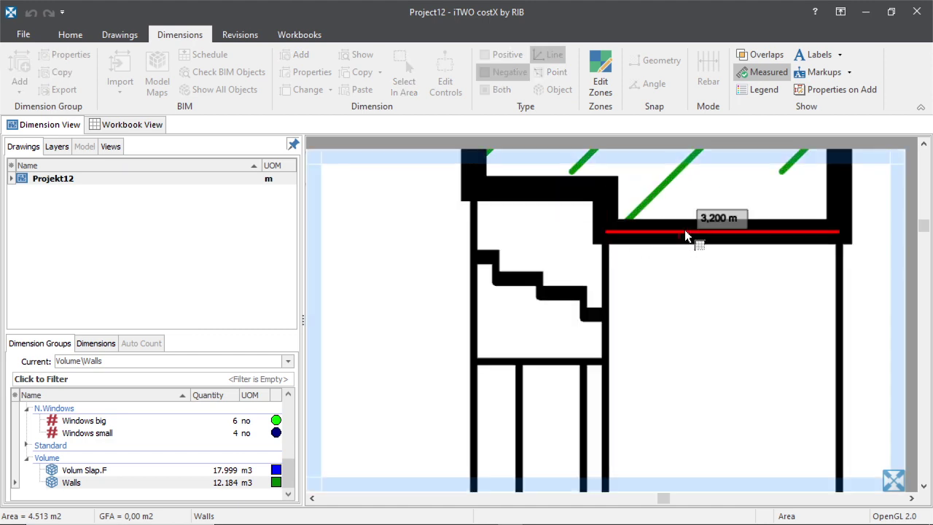
left_click(606, 201)
left_click(544, 190)
scroll(511, 215, "down", 4)
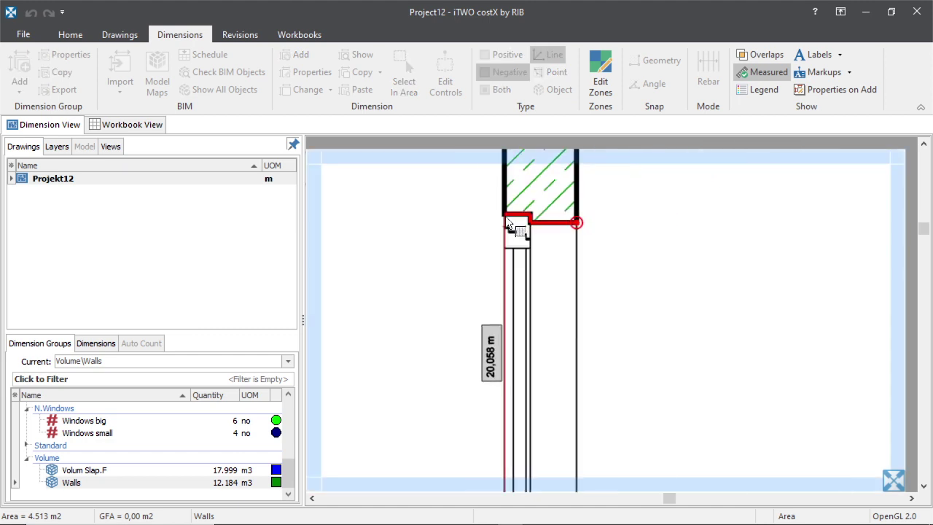
Extend the negative outline along the right-wall window's inner edge down to the lower reveal.
scroll(482, 449, "up", 2)
scroll(482, 449, "up", 3)
scroll(540, 386, "down", 1)
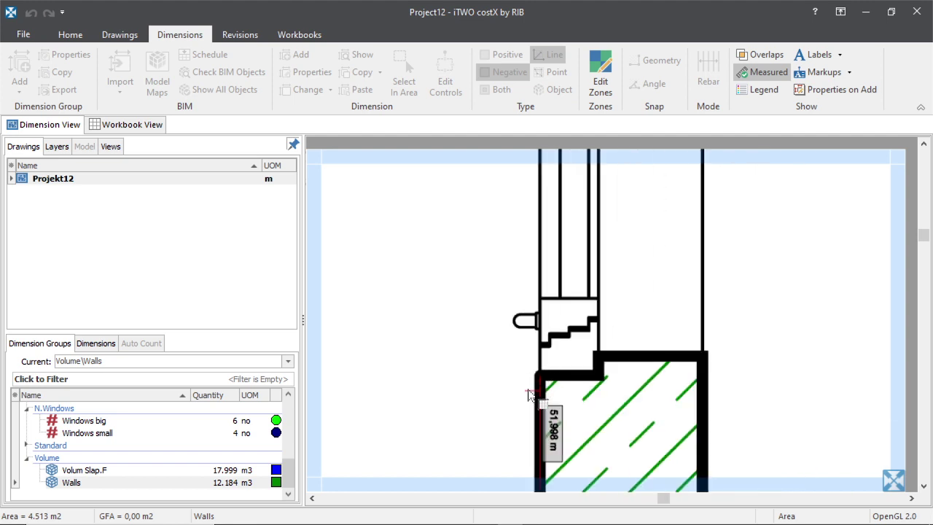
scroll(557, 353, "up", 1)
left_click(576, 348)
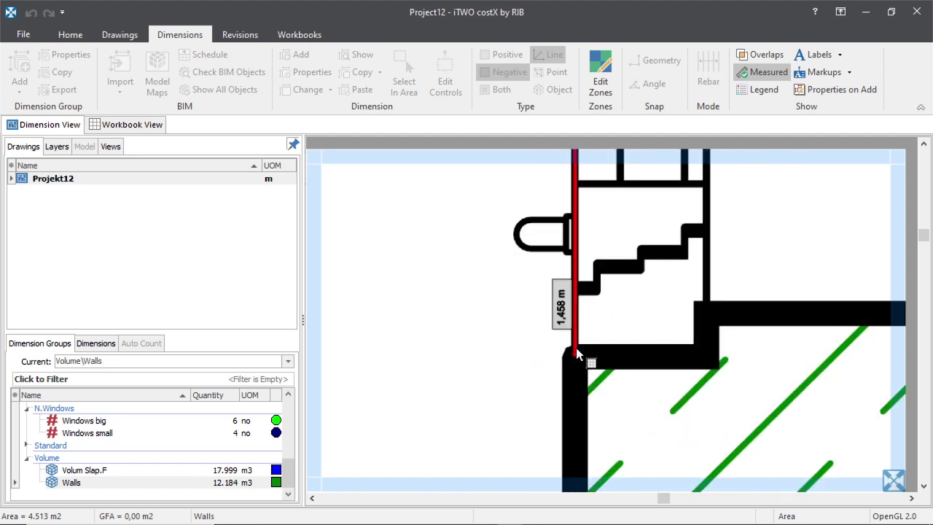
Trace the right-wall window's lower reveal around its step out to the wall's outer corner.
left_click(675, 358)
left_click(707, 324)
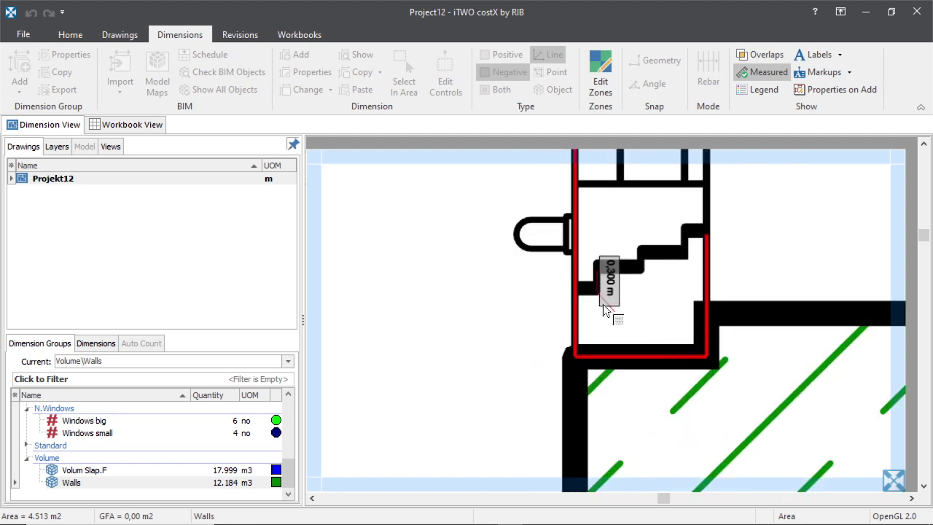
scroll(603, 304, "down", 2)
scroll(638, 304, "up", 3)
left_click(700, 315)
scroll(797, 323, "up", 2)
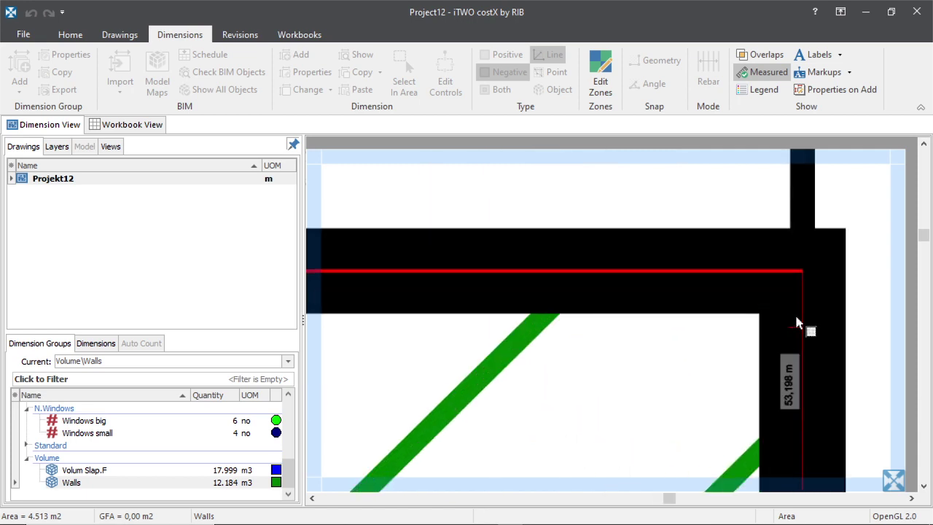
Close the negative outline along the right-wall window's outer edge, complete the deduction and check the Walls quantity.
scroll(780, 343, "down", 3)
scroll(796, 256, "down", 4)
scroll(746, 194, "up", 1)
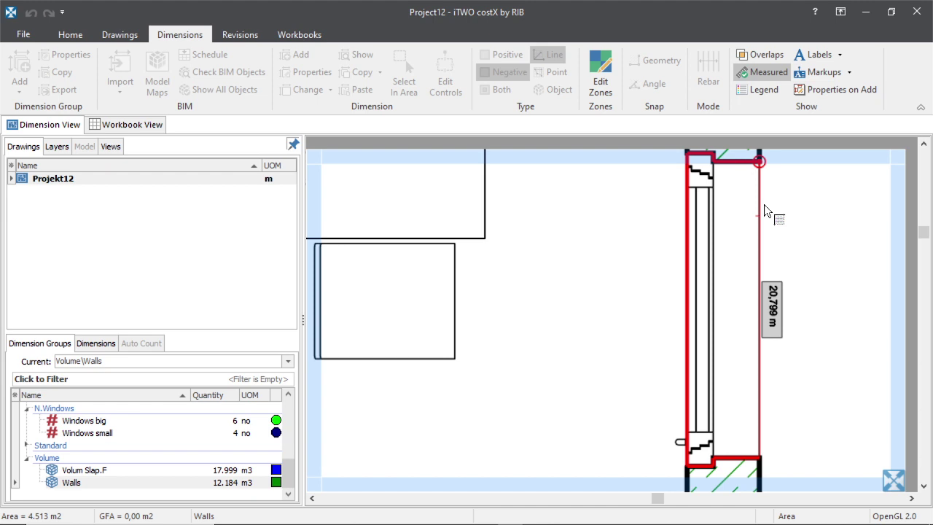
left_click(764, 205)
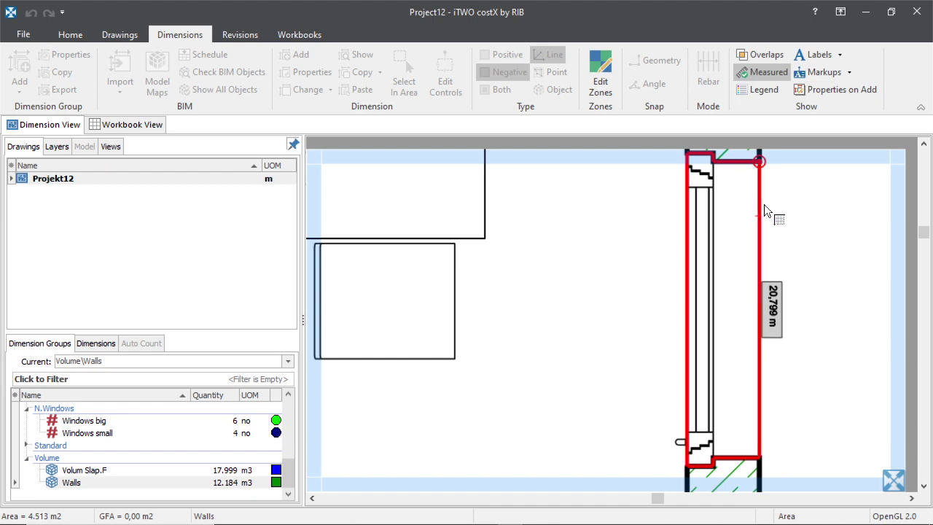
double_click(765, 208)
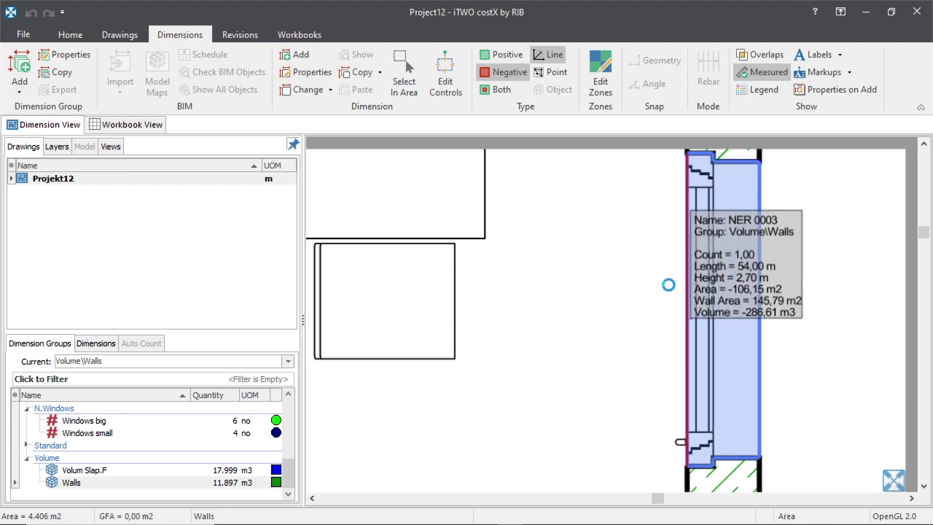
left_click(236, 482)
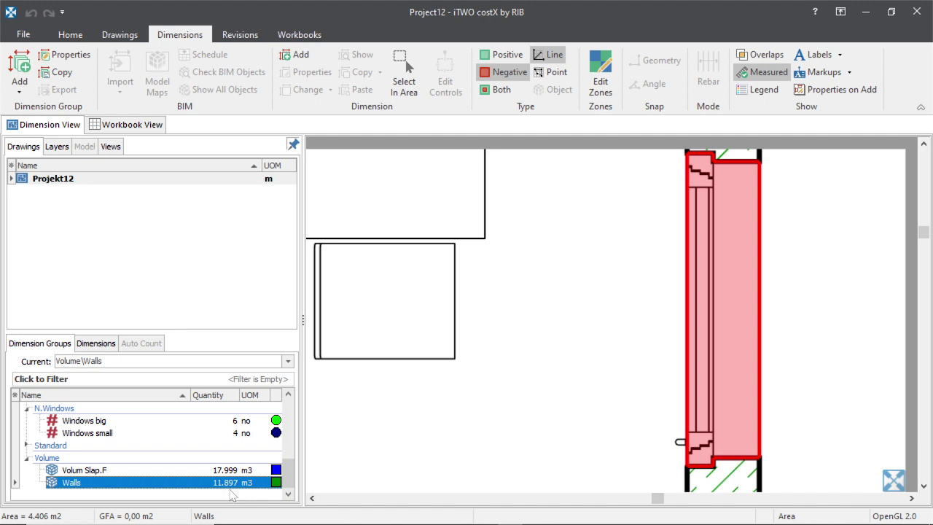
Start a negative outline at the double-leaf opening in the top wall, tracing its left reveal down to the inner edge.
scroll(667, 337, "down", 8)
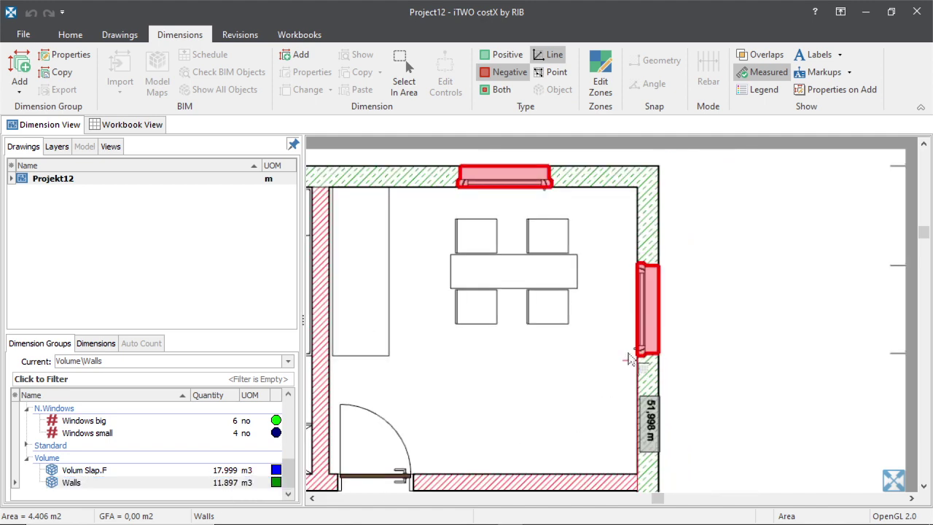
scroll(511, 307, "up", 8)
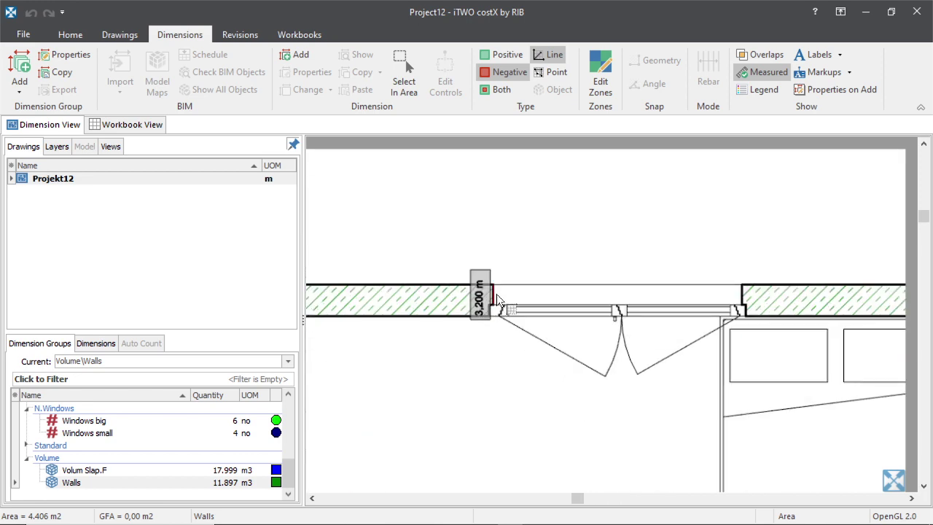
left_click(251, 479)
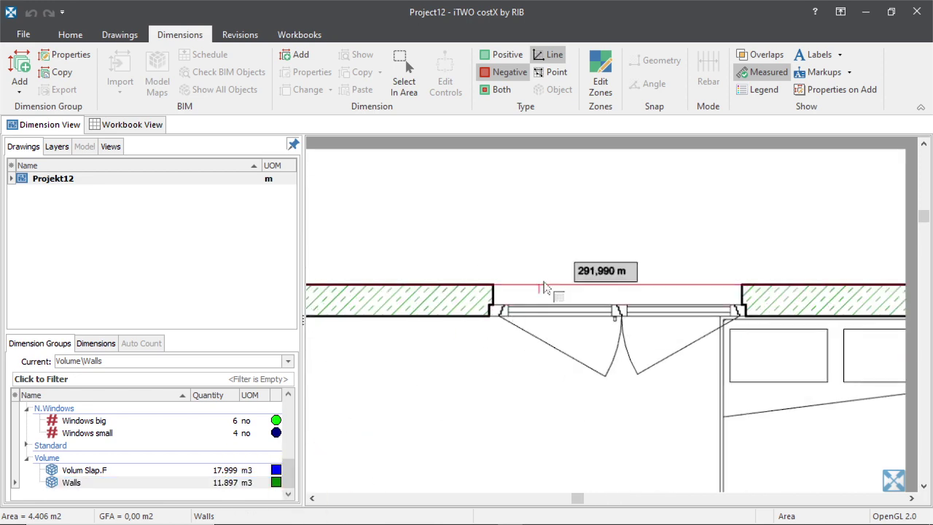
scroll(554, 295, "up", 3)
scroll(576, 295, "down", 3)
scroll(448, 299, "up", 3)
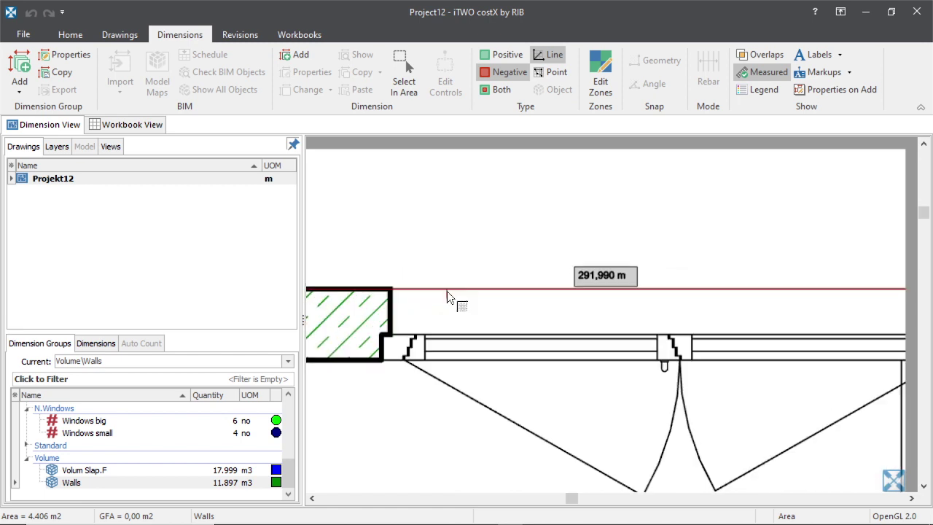
scroll(387, 306, "up", 5)
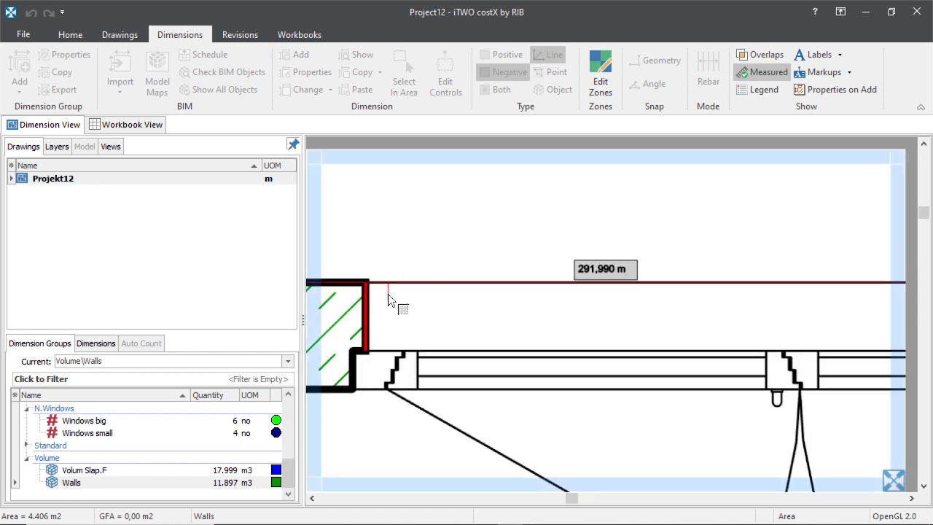
scroll(437, 328, "down", 3)
scroll(466, 307, "up", 3)
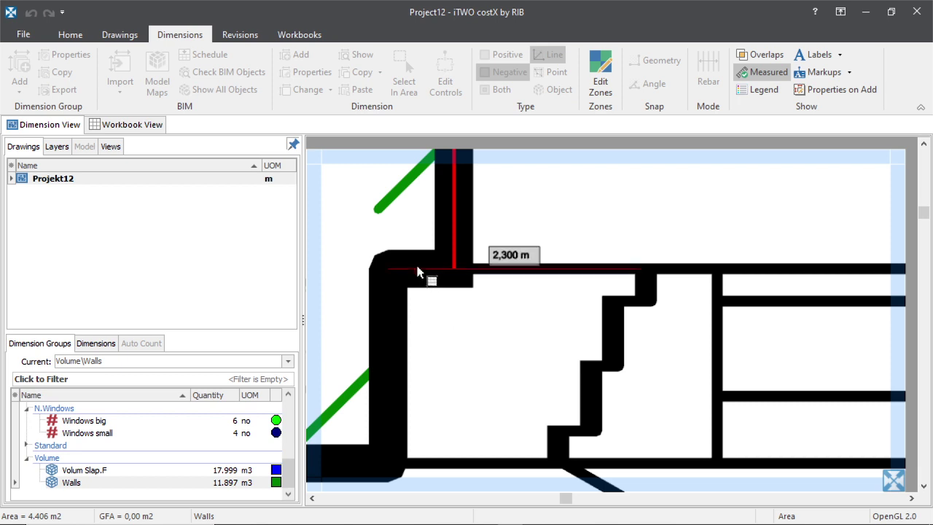
scroll(402, 355, "down", 3)
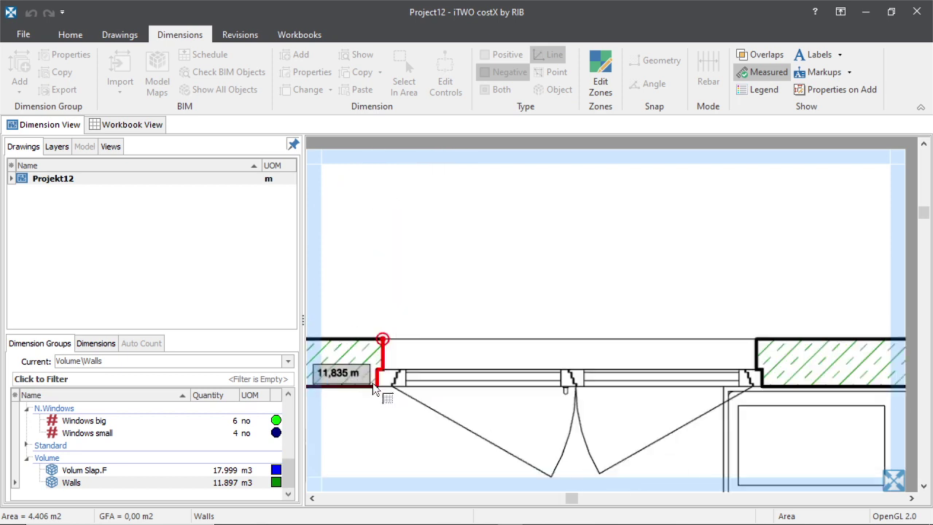
Extend the outline along the double-leaf opening's inner edge and trace the right reveal up to its outer corner.
scroll(707, 282, "up", 3)
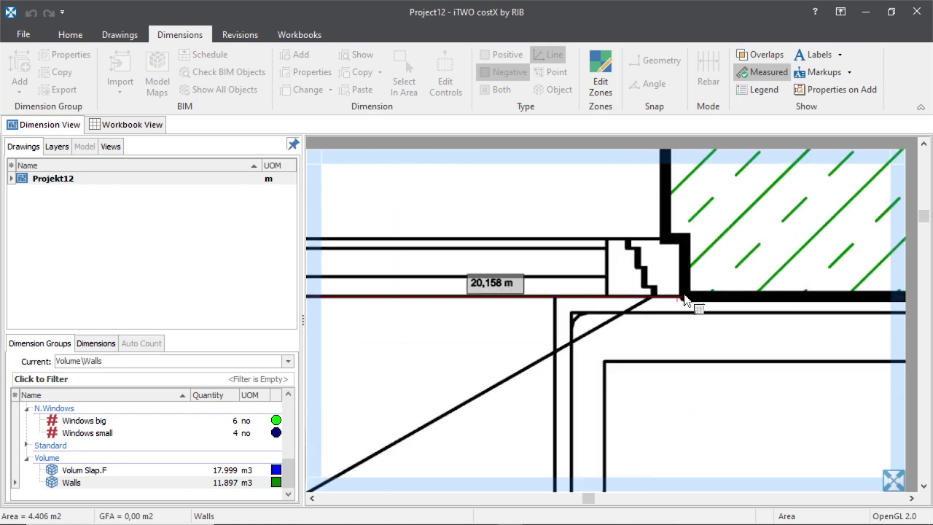
scroll(683, 286, "up", 3)
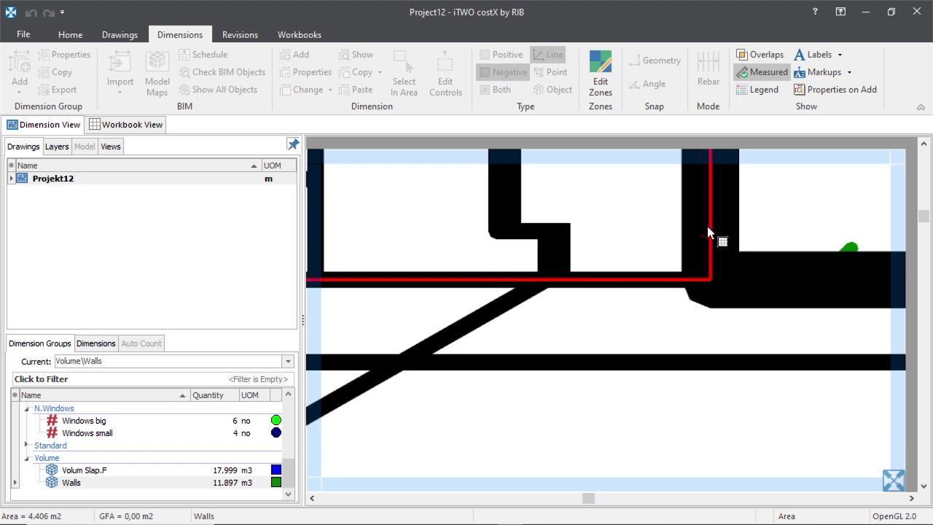
scroll(708, 230, "down", 2)
scroll(727, 335, "up", 2)
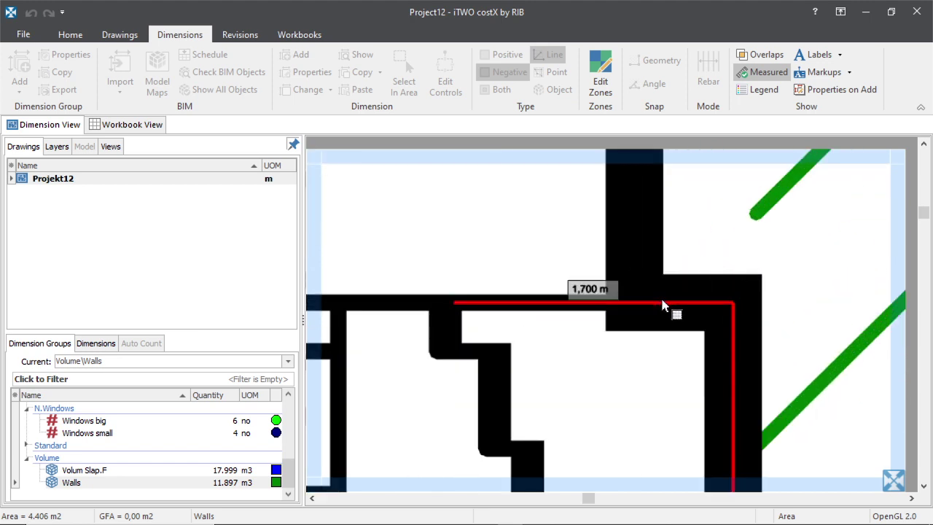
scroll(655, 269, "down", 1)
scroll(647, 241, "down", 2)
scroll(676, 313, "up", 2)
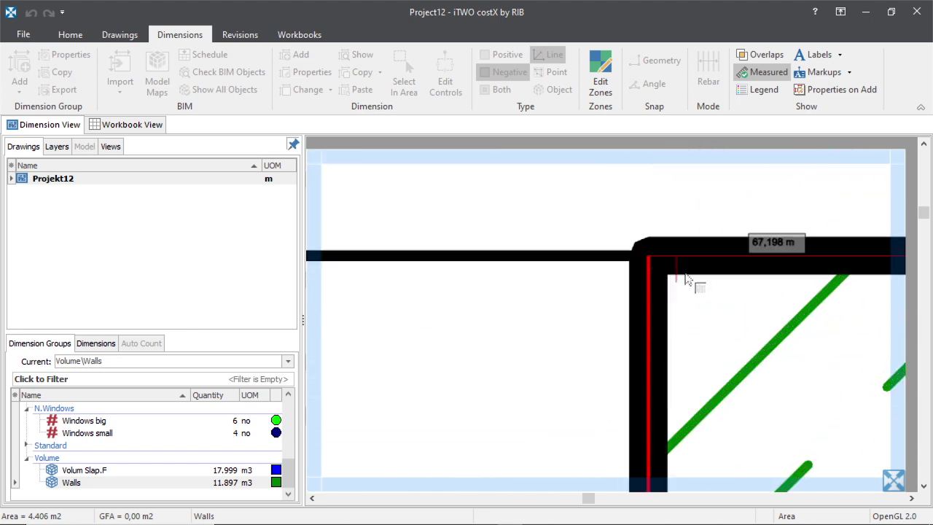
Close the negative outline along the double-leaf opening's outer edge back to the left reveal.
scroll(686, 278, "down", 3)
scroll(646, 267, "up", 3)
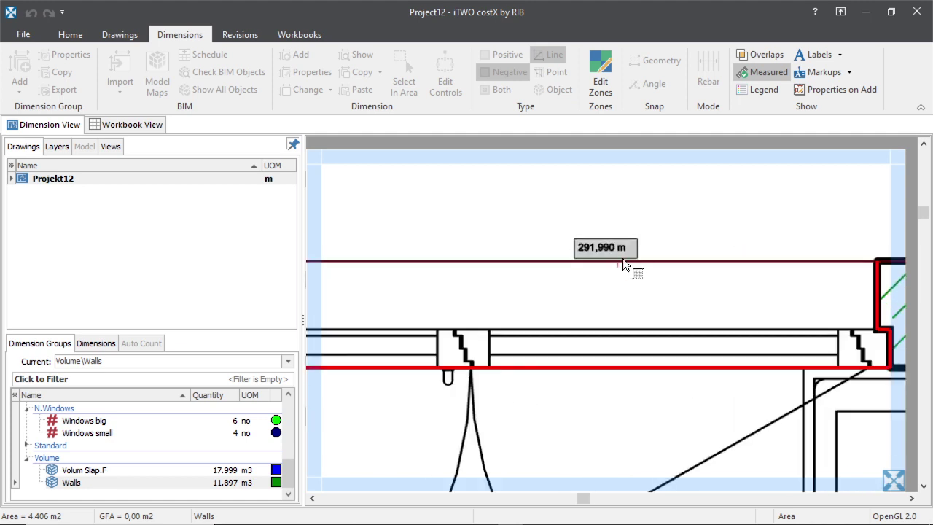
scroll(627, 266, "down", 3)
scroll(508, 279, "up", 1)
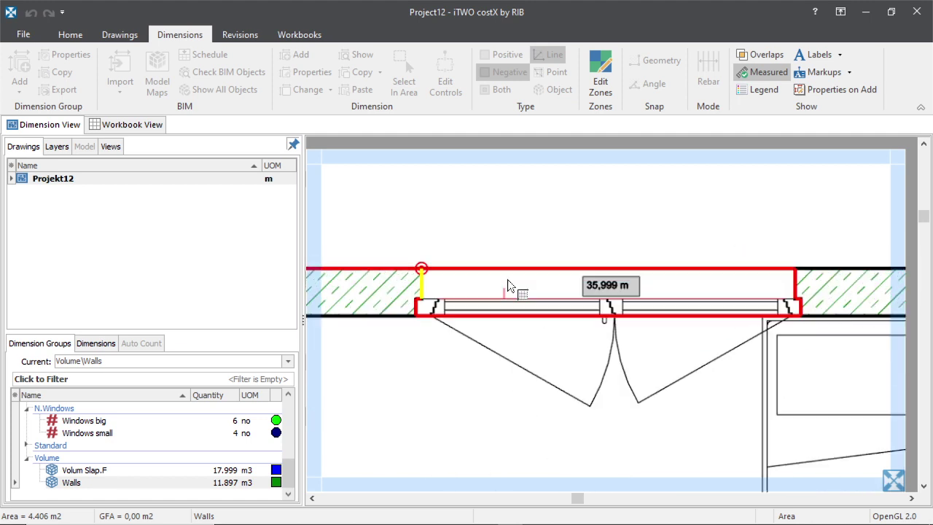
scroll(507, 279, "up", 3)
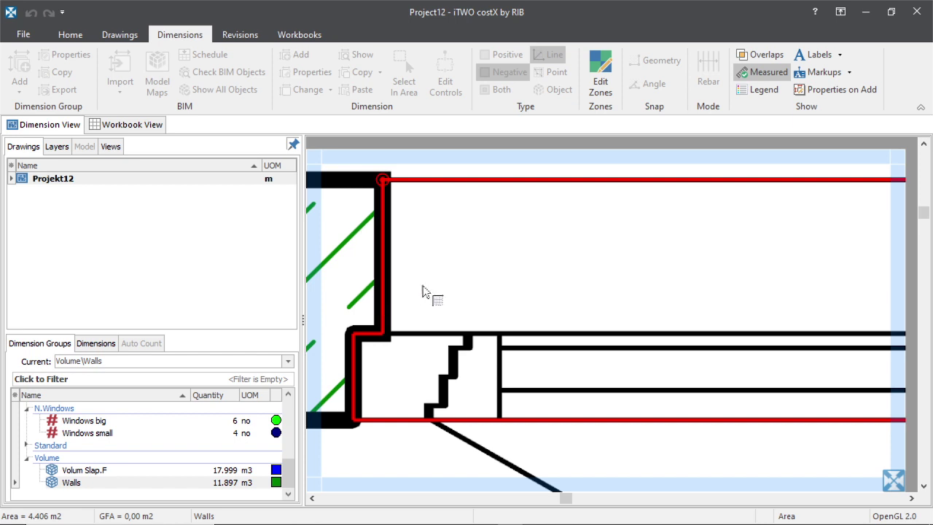
Complete the negative deduction for the double-leaf opening in the top wall and check the Walls quantity.
scroll(505, 278, "down", 2)
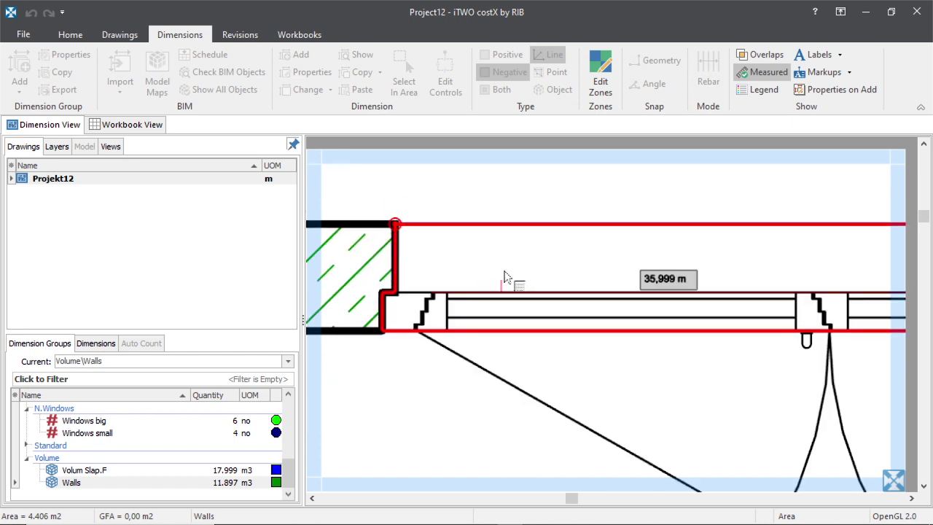
left_click(505, 273)
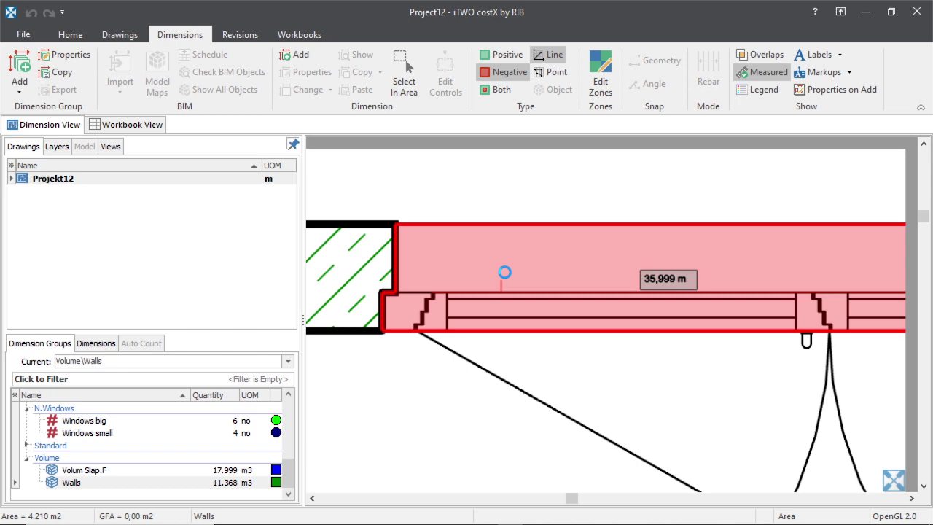
left_click(240, 483)
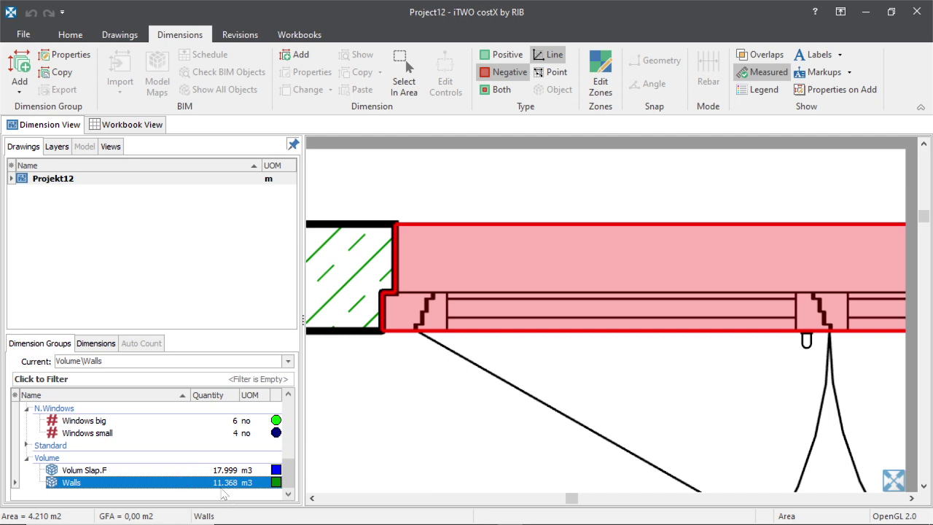
mouse_move(226, 484)
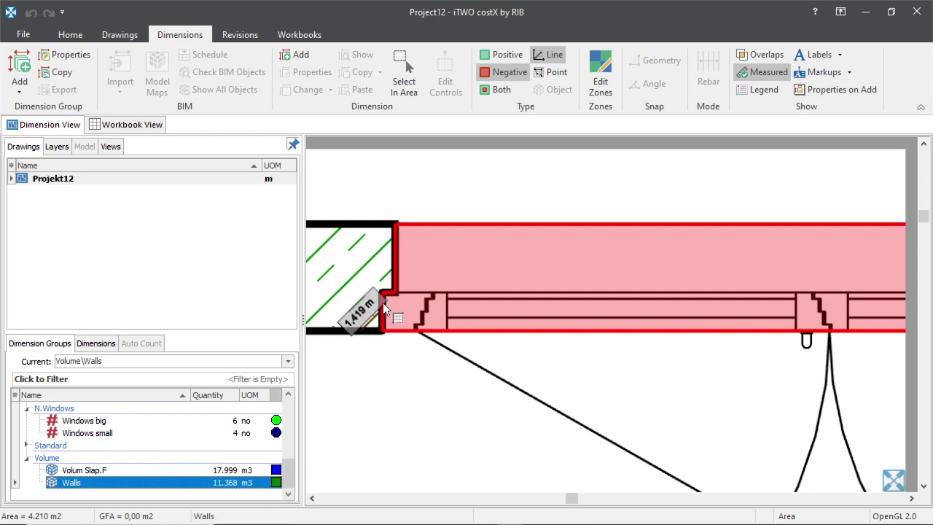
Start a negative outline at the double-leaf opening in the right wall, tracing its upper reveal from the outer corner inward.
scroll(464, 288, "down", 6)
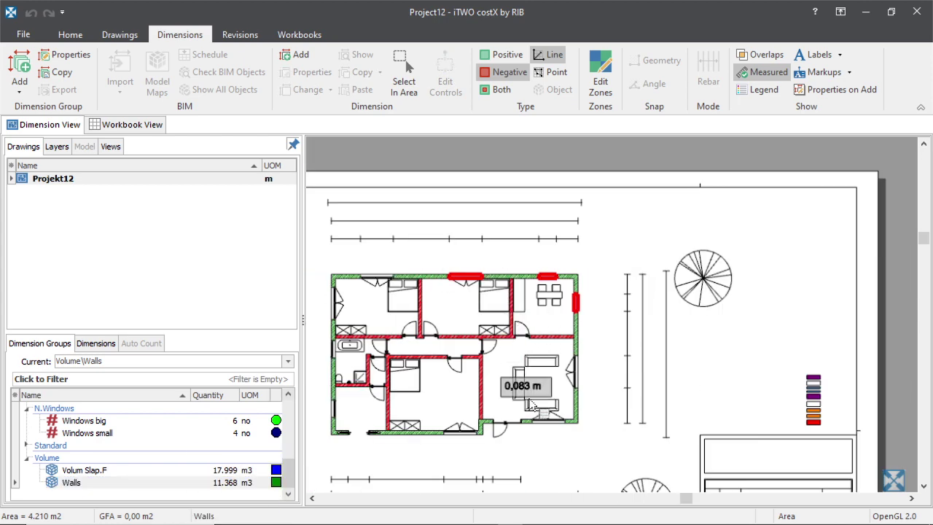
scroll(540, 390, "up", 5)
scroll(543, 227, "up", 2)
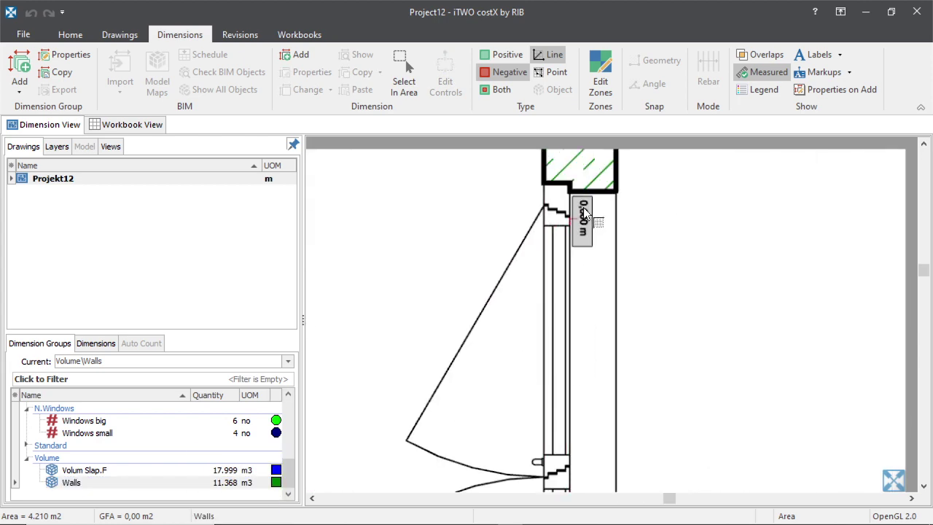
scroll(599, 231, "up", 1)
scroll(599, 232, "down", 1)
scroll(611, 207, "up", 1)
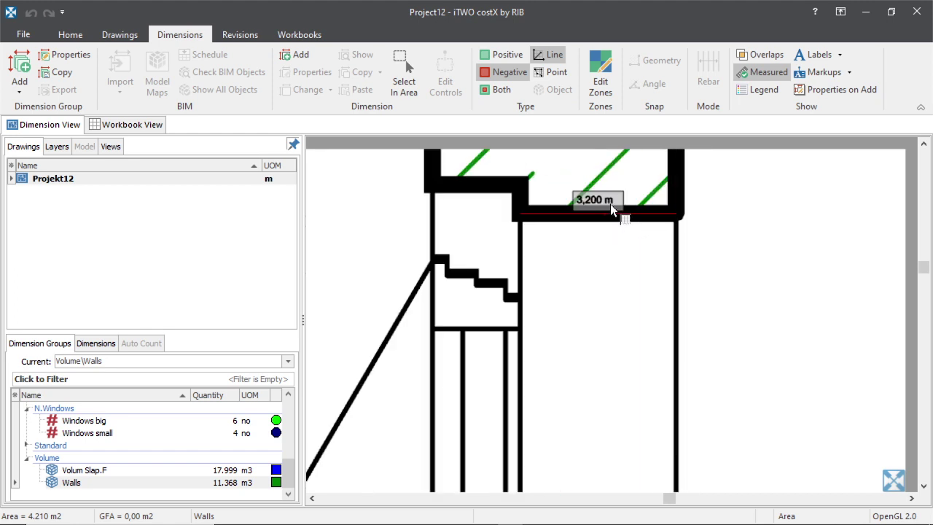
left_click(596, 221)
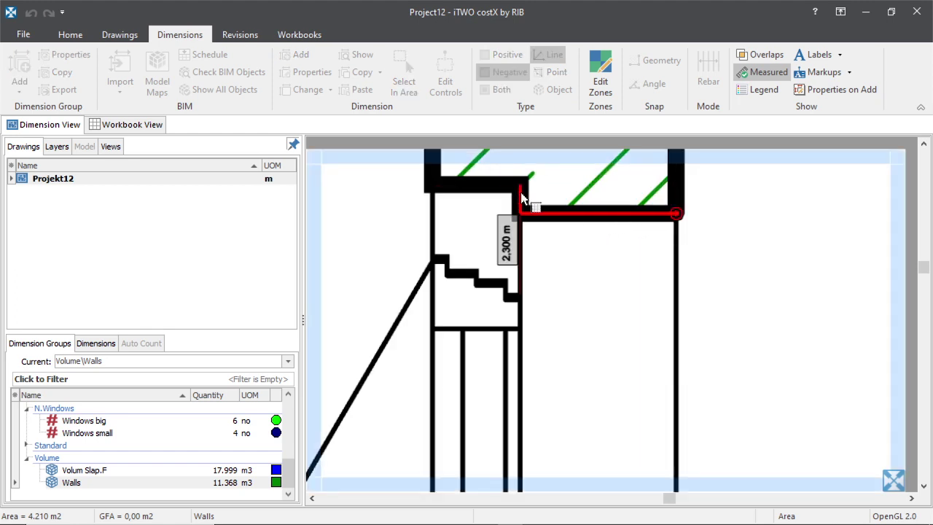
Extend the outline down the right-wall opening's inner edge and trace the lower reveal out to its outer corner.
scroll(500, 194, "down", 3)
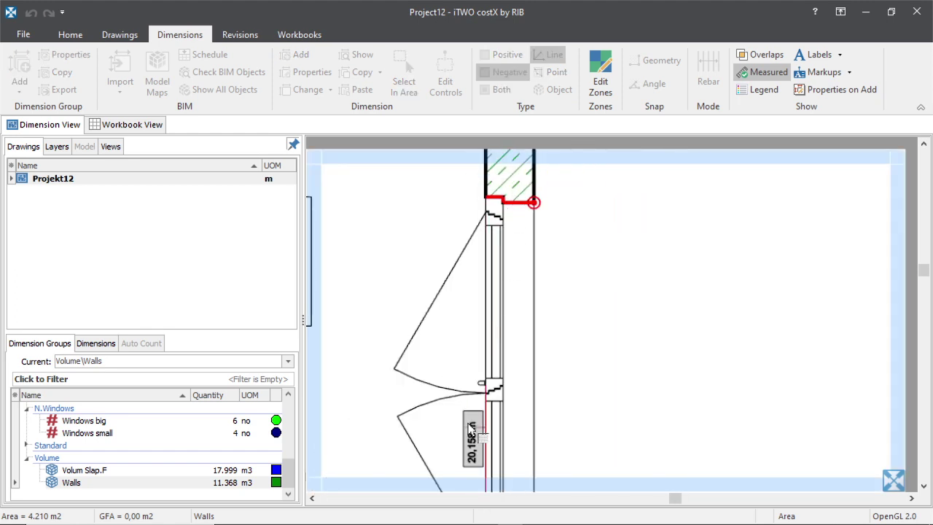
scroll(524, 401, "up", 2)
scroll(527, 296, "down", 4)
scroll(528, 299, "up", 5)
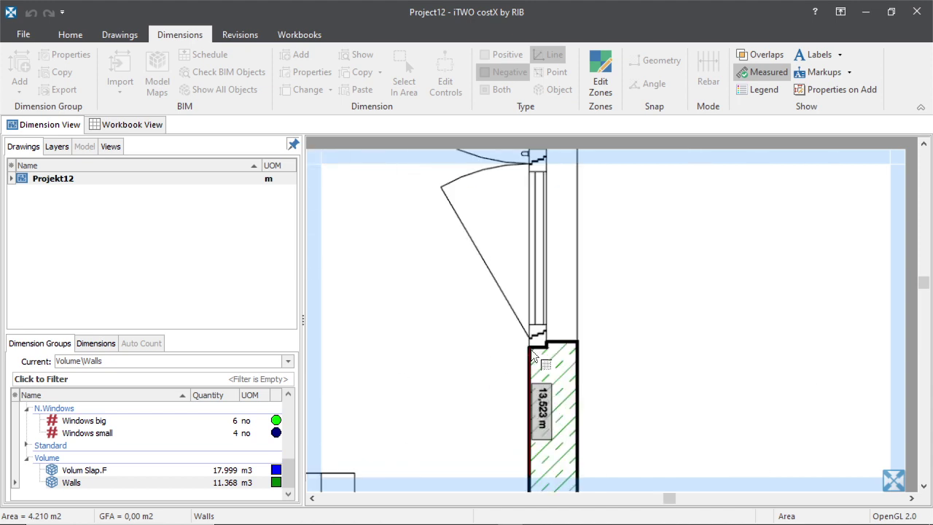
left_click(528, 337)
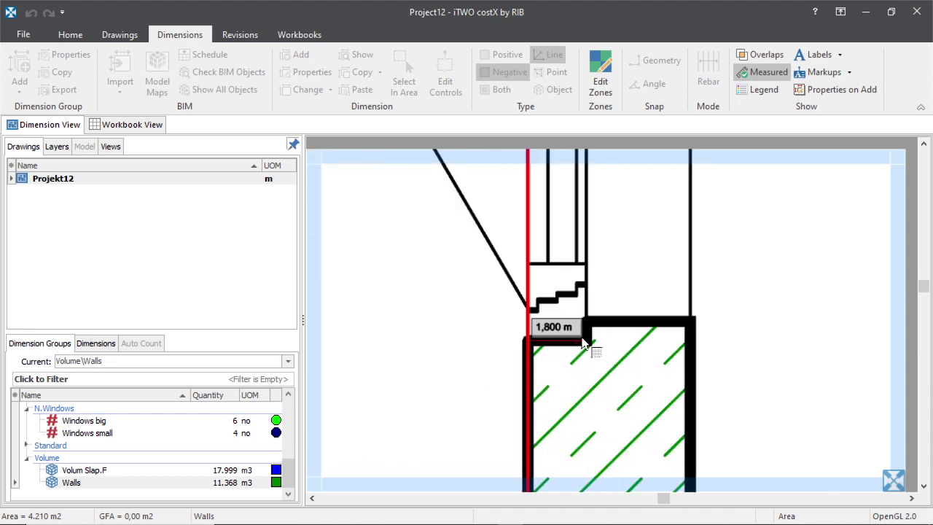
left_click(584, 338)
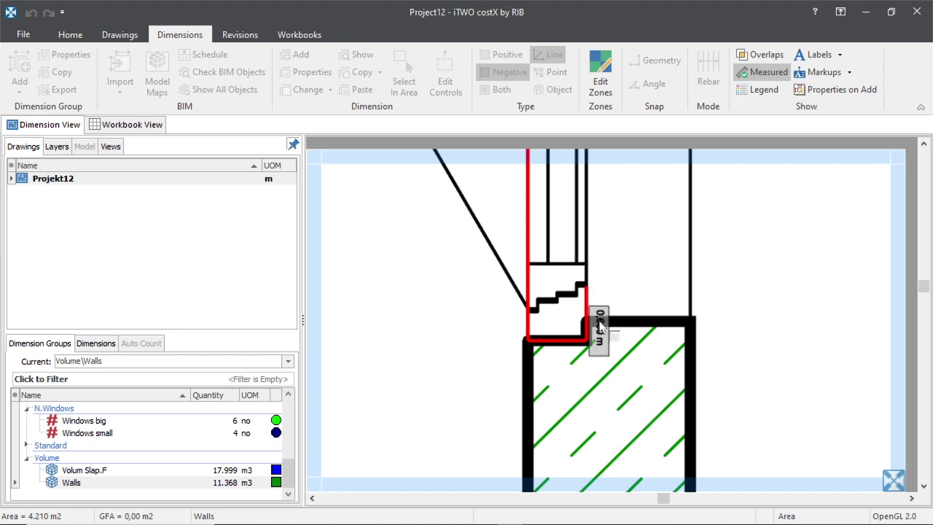
left_click(691, 321)
Close the negative outline along the right-wall double-leaf opening's outer edge, complete the deduction and check the Walls quantity.
scroll(686, 311, "down", 3)
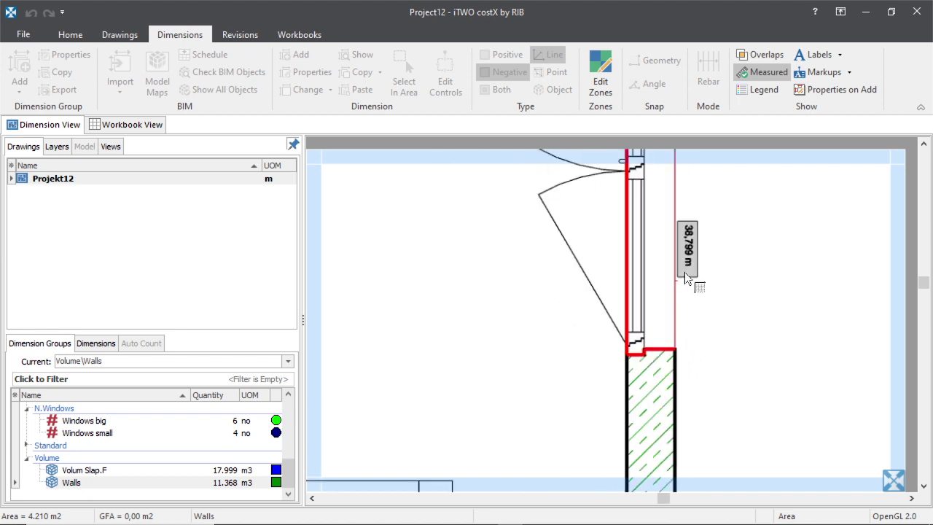
right_click(684, 272)
left_click(263, 483)
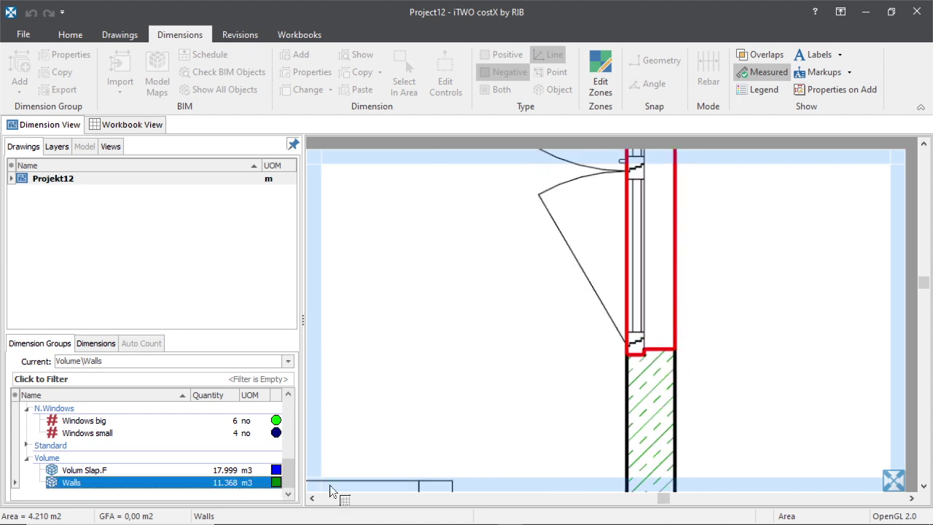
scroll(645, 354, "down", 2)
scroll(681, 231, "up", 2)
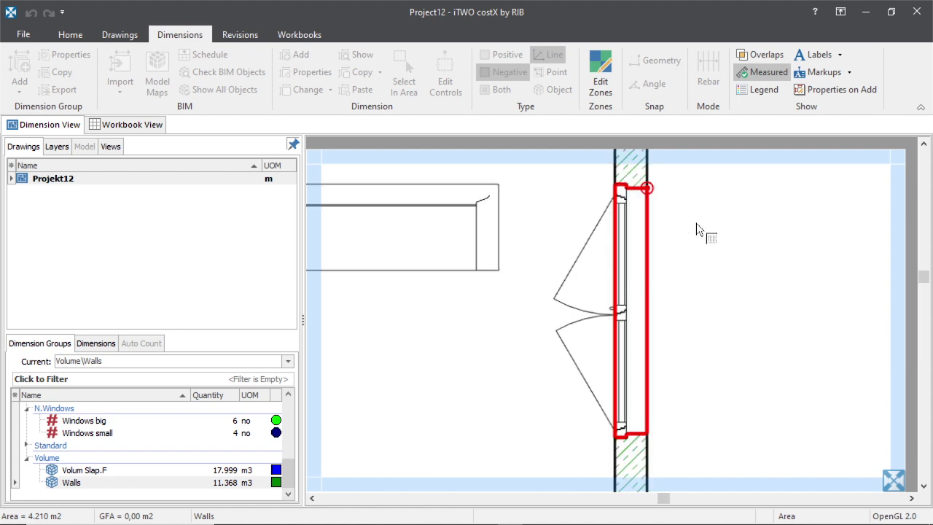
right_click(698, 231)
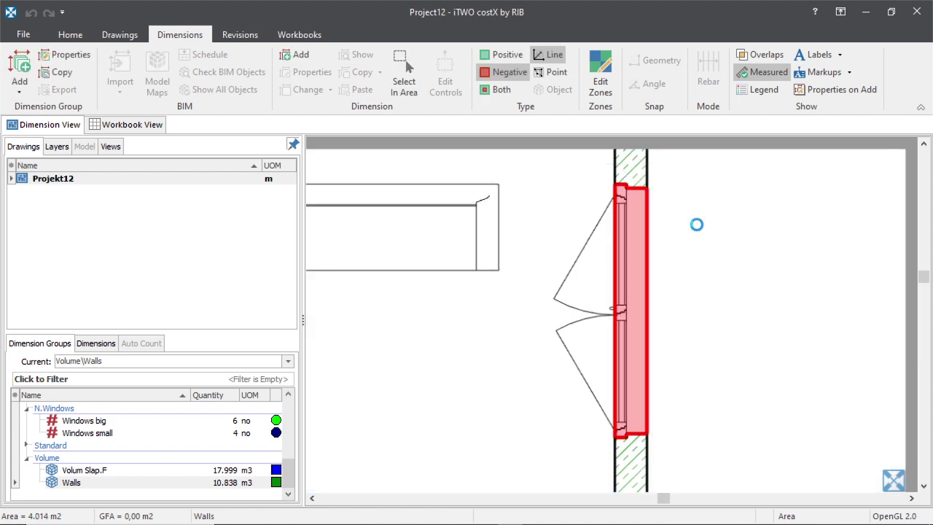
left_click(247, 482)
Review the deducted openings across the whole floor plan and check the Walls group's quantity.
scroll(576, 357, "down", 5)
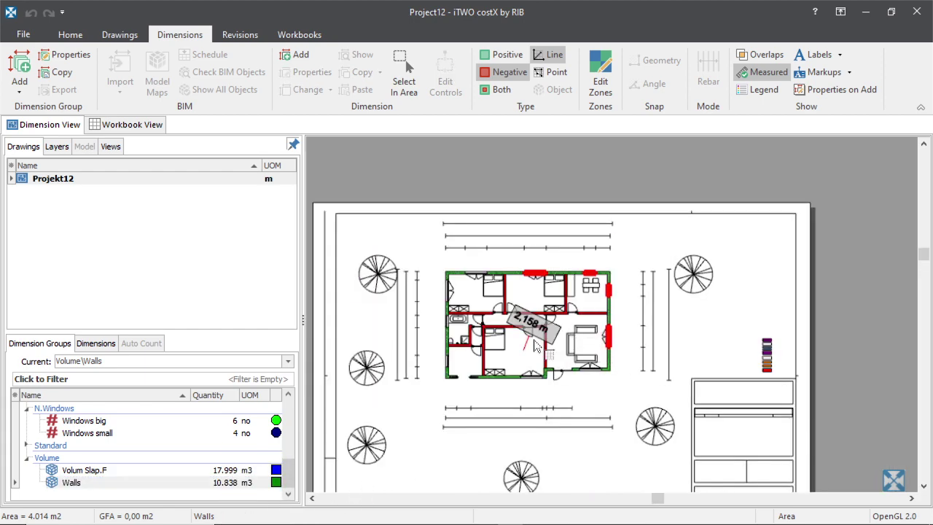
scroll(573, 295, "up", 3)
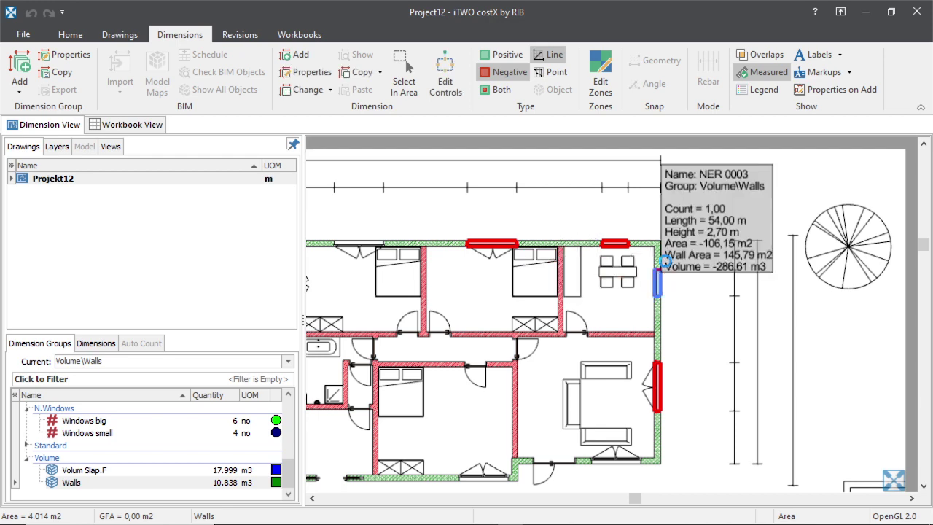
scroll(643, 294, "down", 2)
scroll(524, 399, "down", 3)
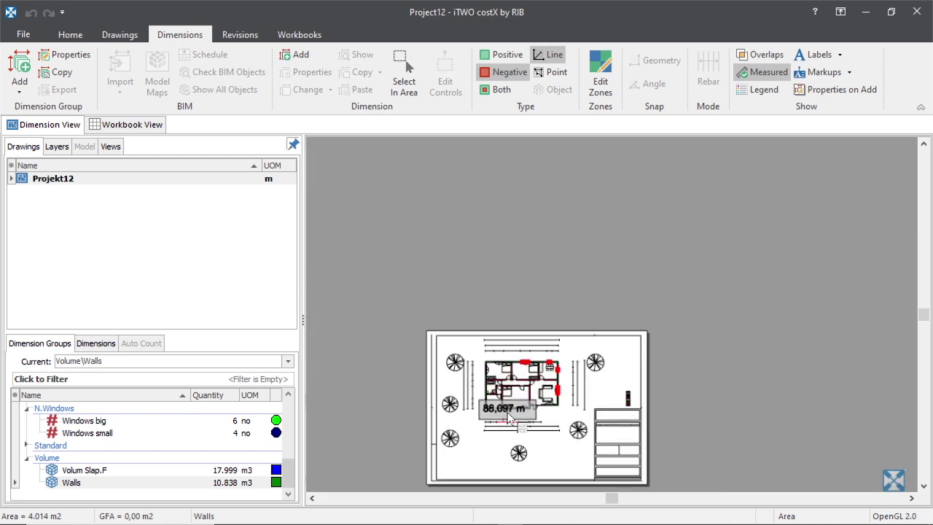
scroll(536, 398, "up", 4)
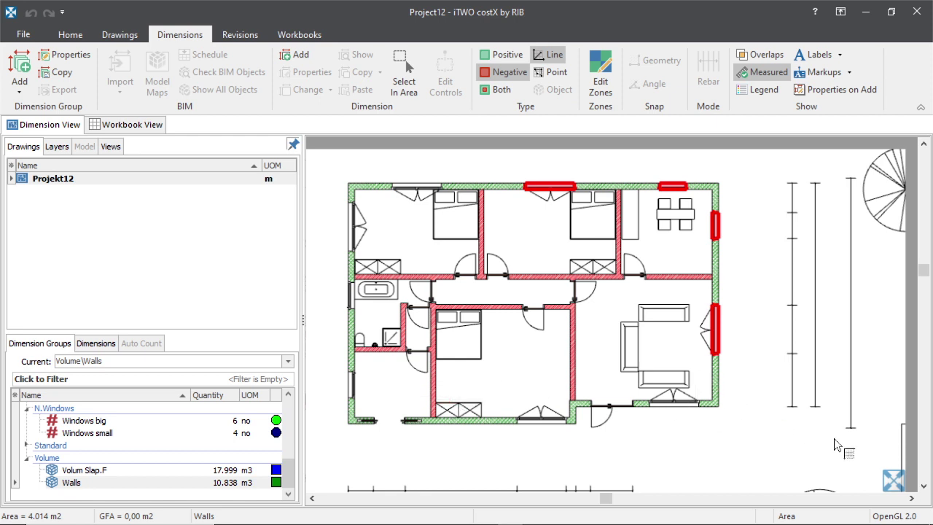
left_click(72, 483)
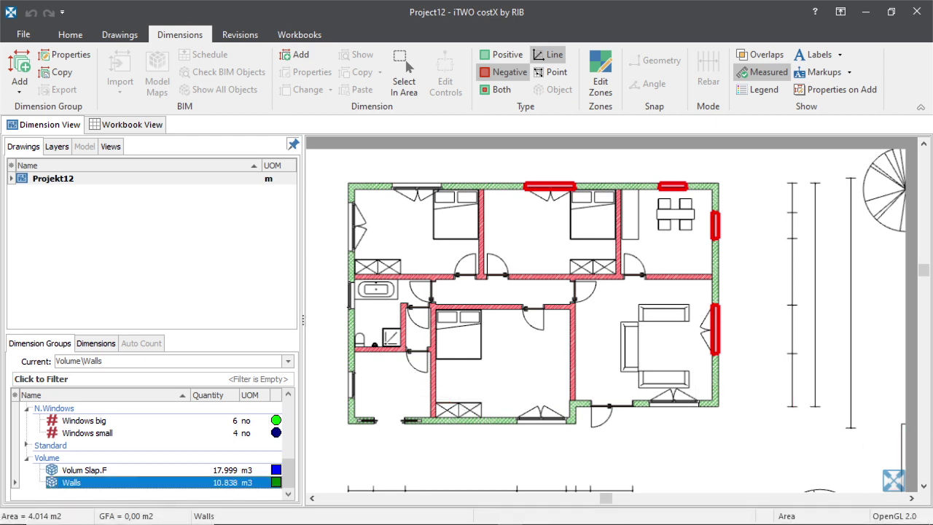